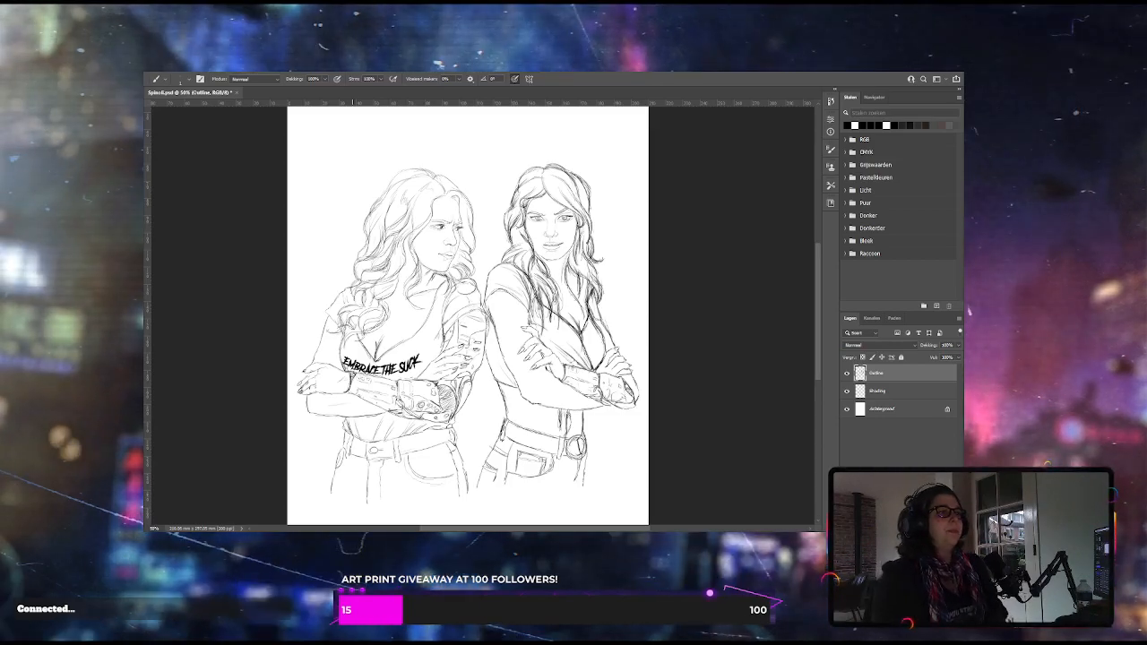
Make the Shading layer active and lower the brush's opacity and flow for soft shading
left_click_drag(819, 322, 819, 318)
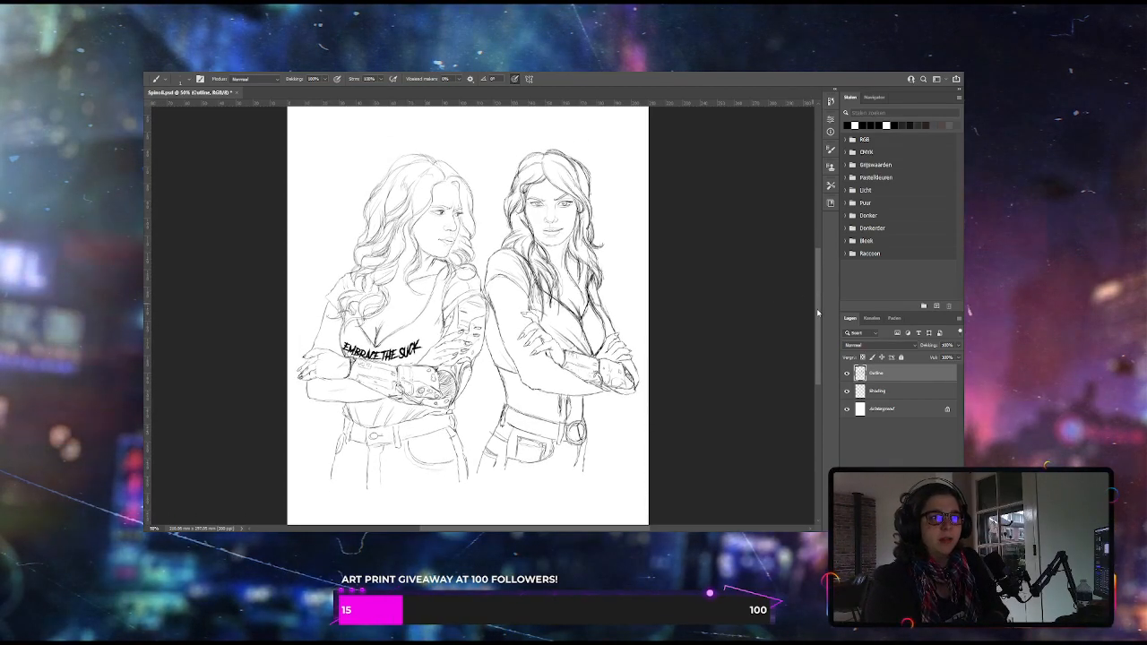
left_click_drag(819, 318, 811, 299)
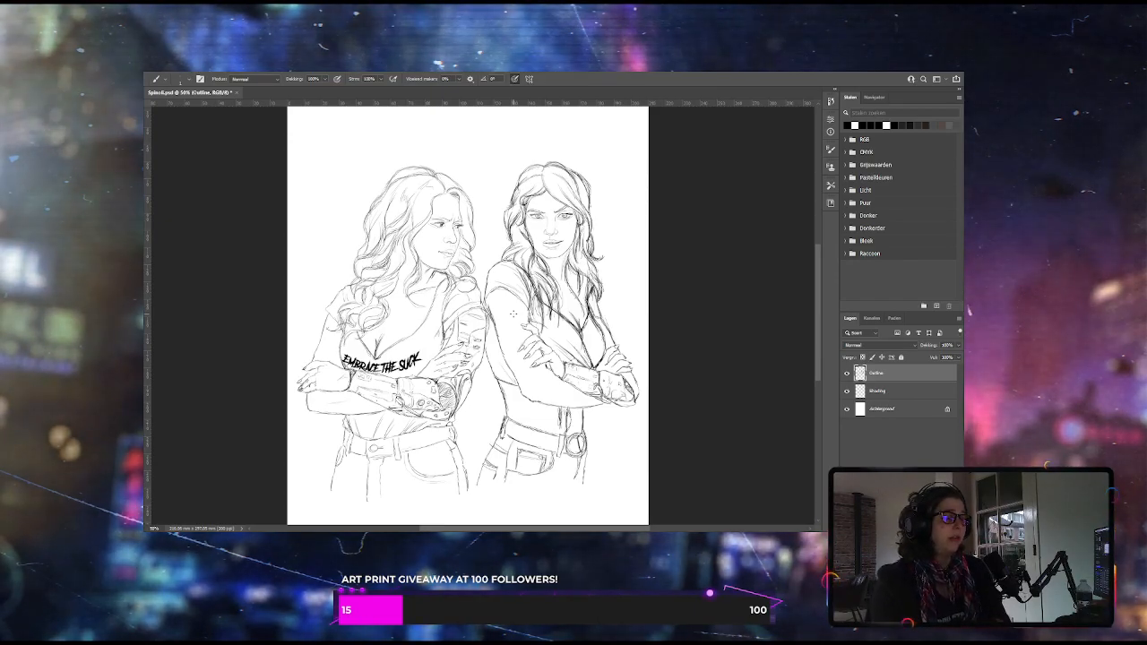
left_click(873, 393)
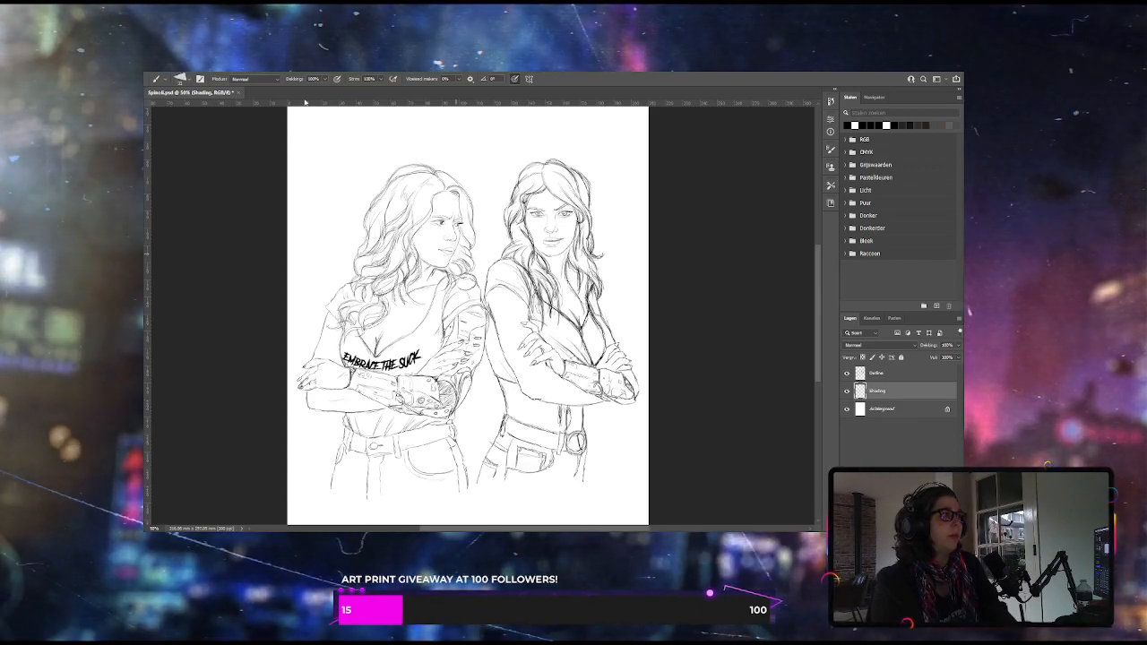
left_click(326, 81)
left_click(297, 92)
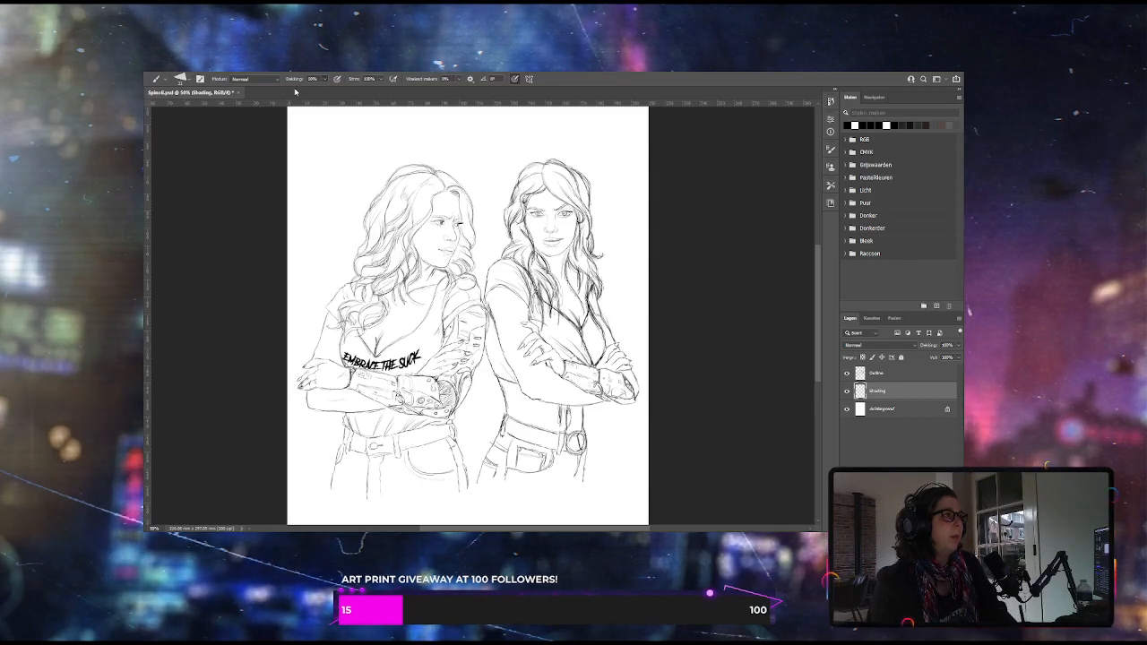
left_click(291, 93)
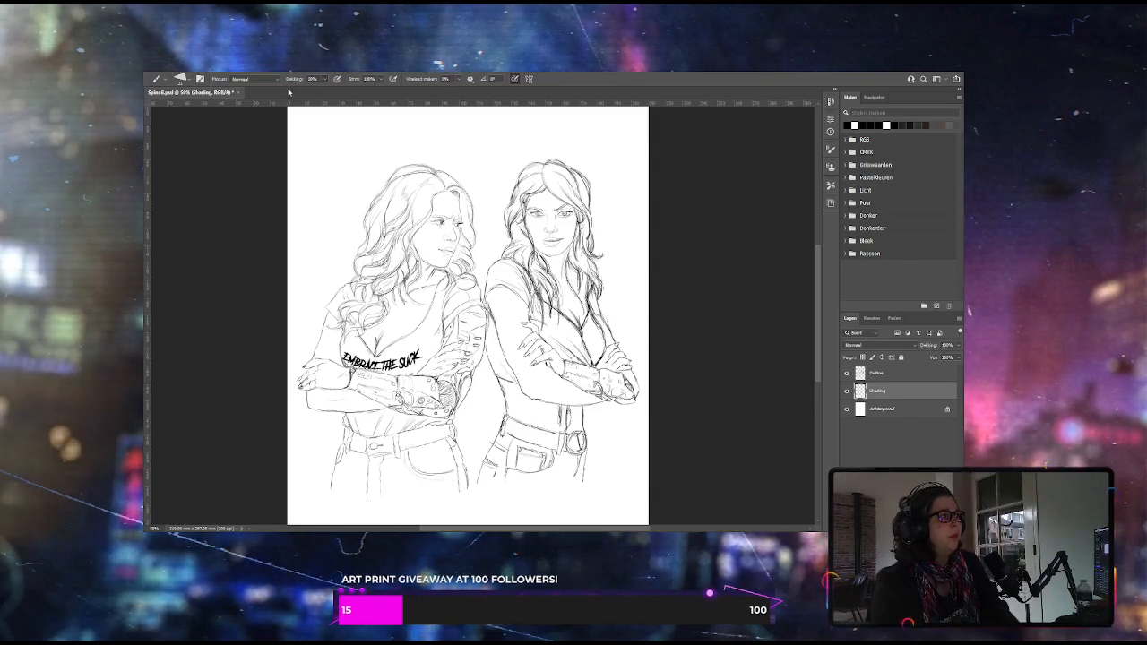
left_click(291, 92)
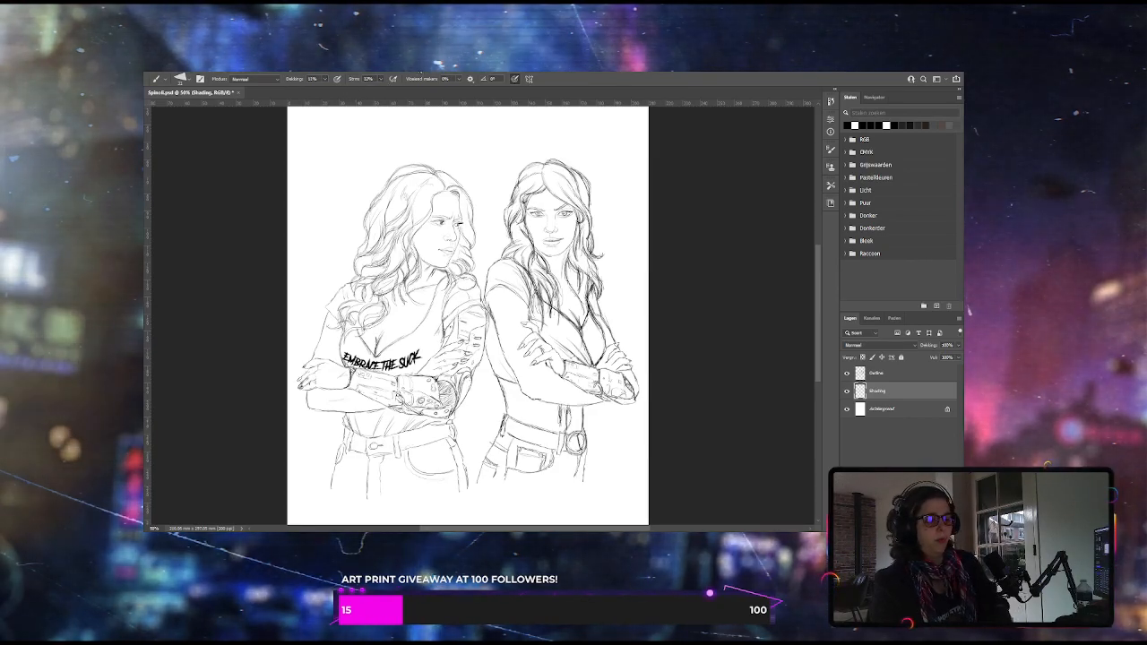
Paint dark eyebrows and eyes on the left woman's face on the Shading layer, checking them with the Outline layer temporarily hidden
key("ctrl+plus")
key("ctrl+plus")
key("ctrl+plus")
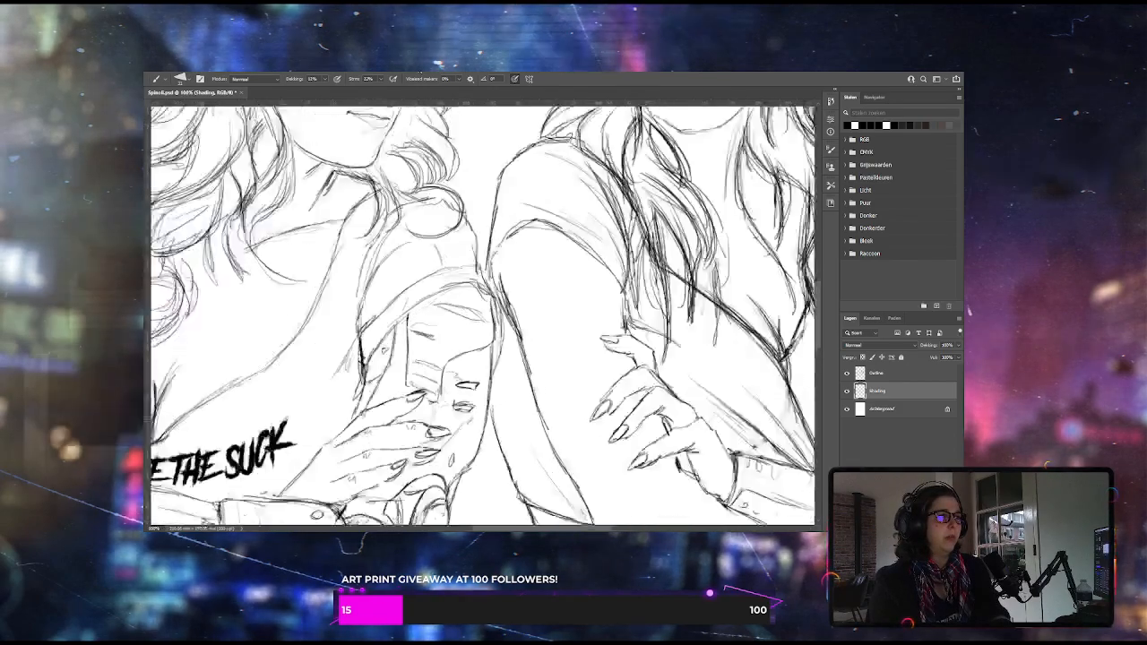
key("ctrl+plus")
left_click_drag(819, 316, 823, 270)
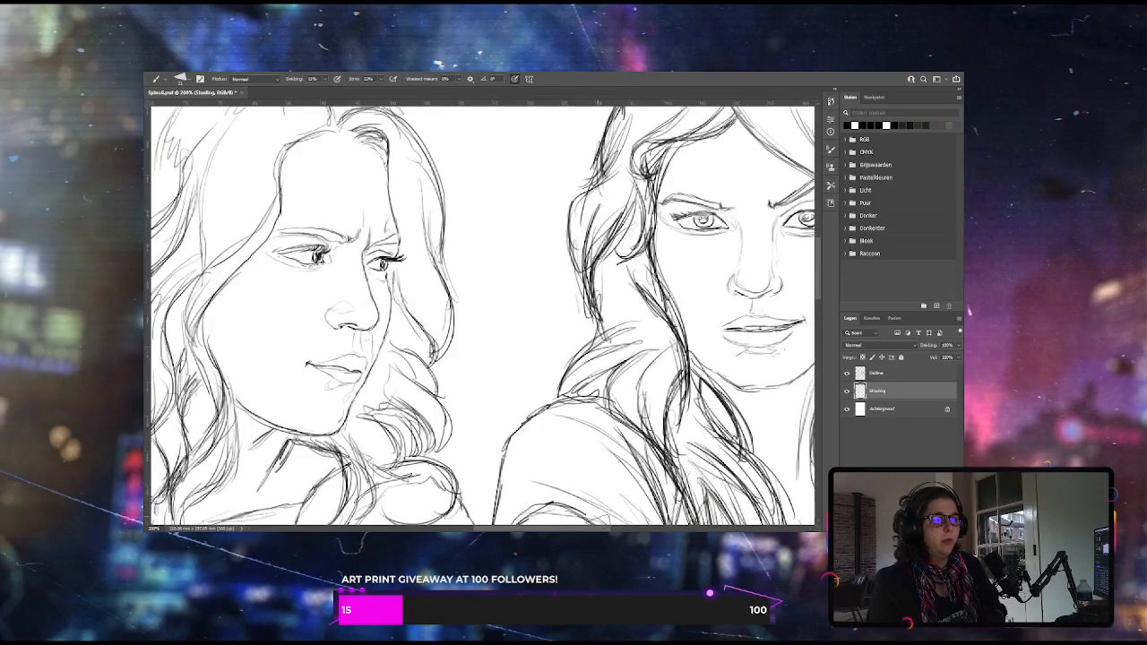
left_click_drag(602, 528, 565, 529)
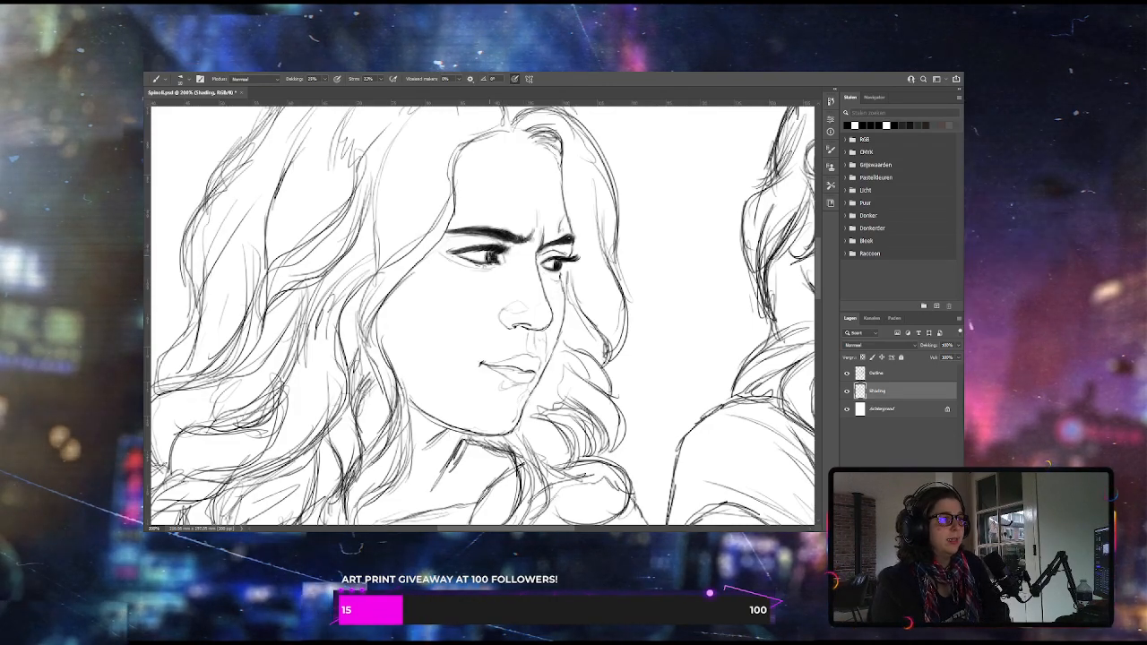
left_click(847, 373)
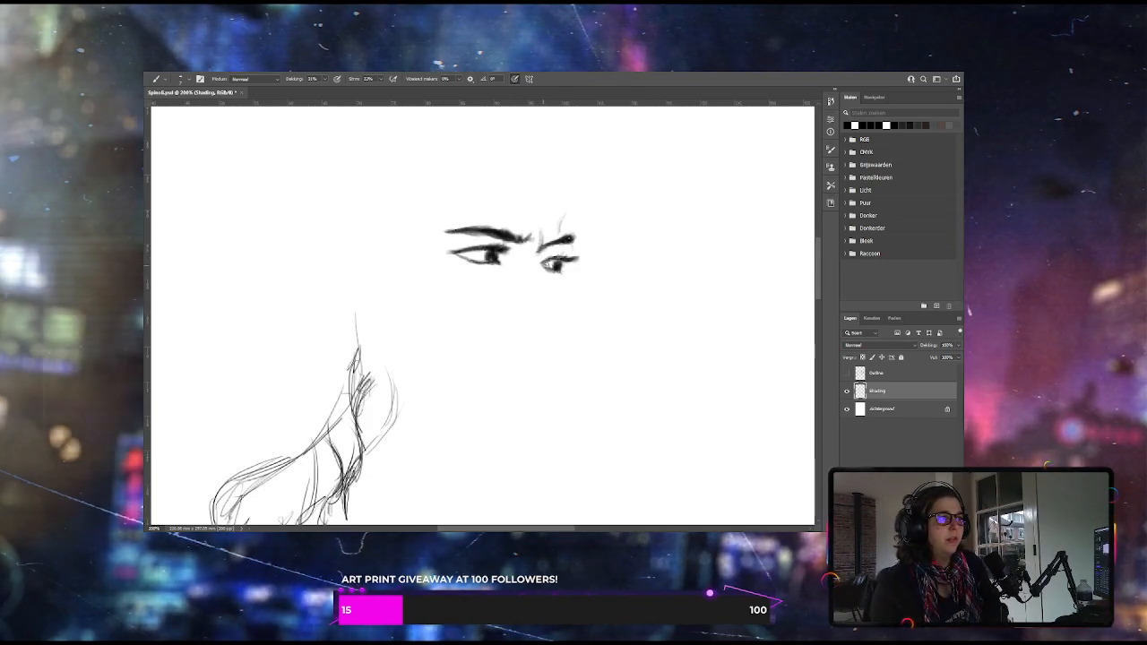
left_click(847, 374)
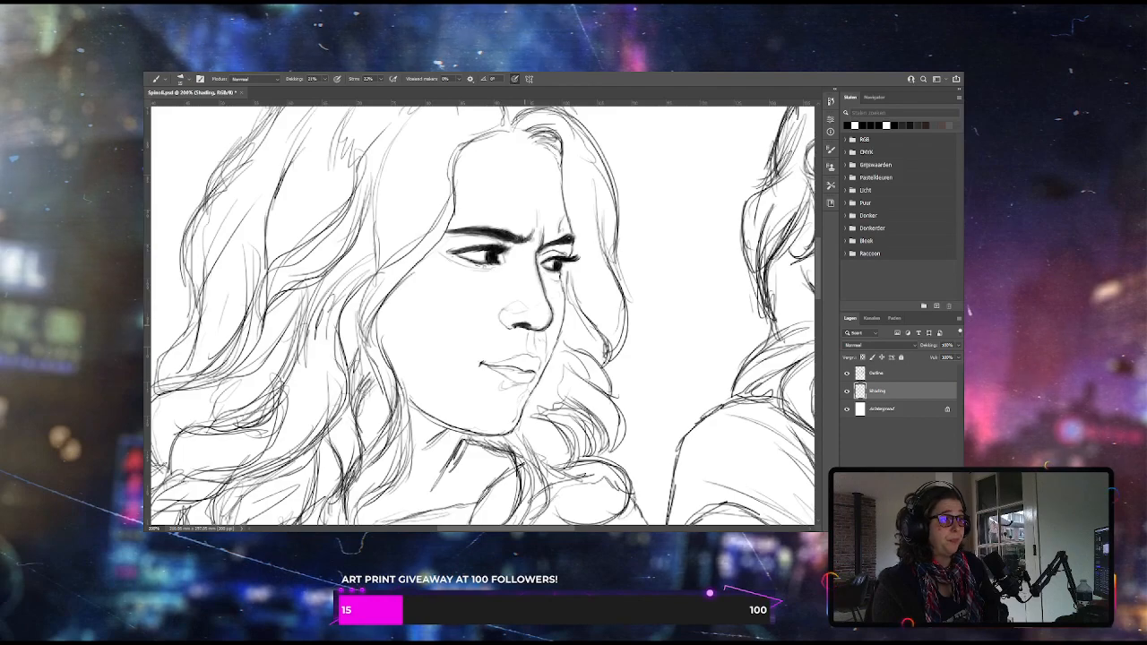
Paint the left woman's nose contour and softly shade the eyelid and socket around her eye nearest the cheek
left_click_drag(501, 311, 509, 327)
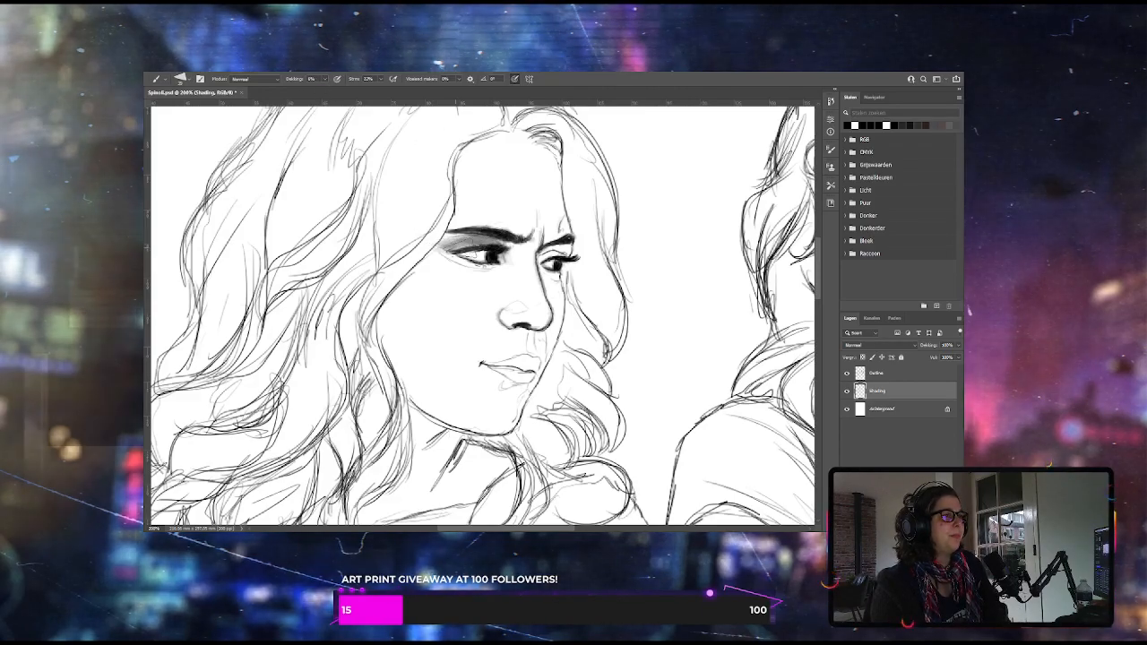
left_click_drag(452, 240, 482, 244)
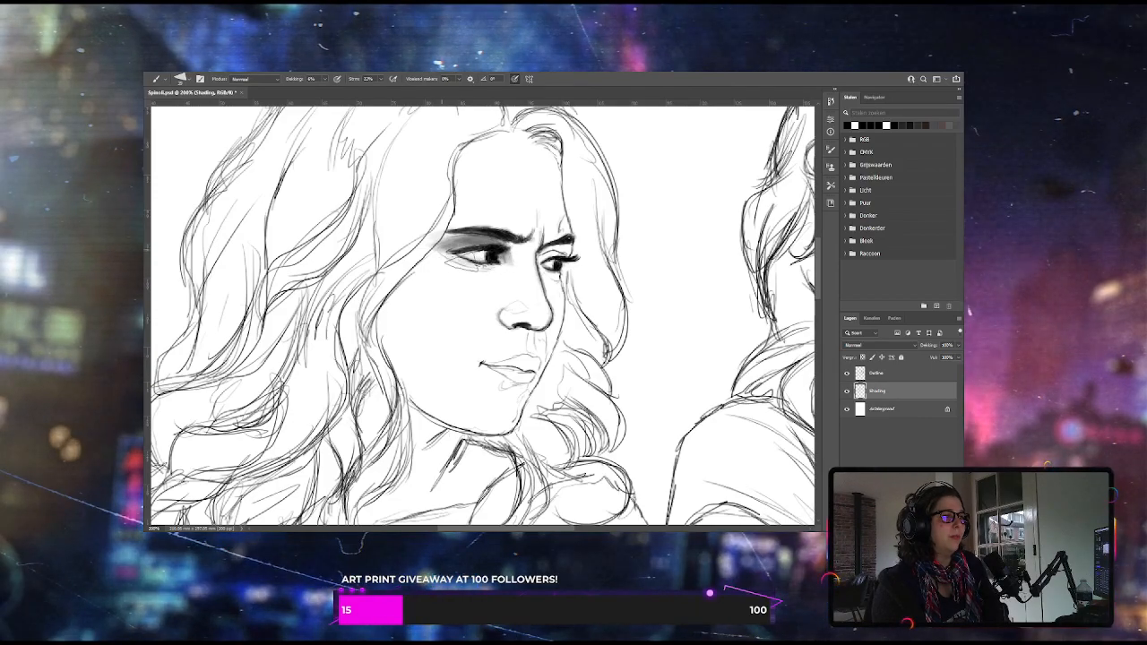
left_click_drag(457, 260, 499, 265)
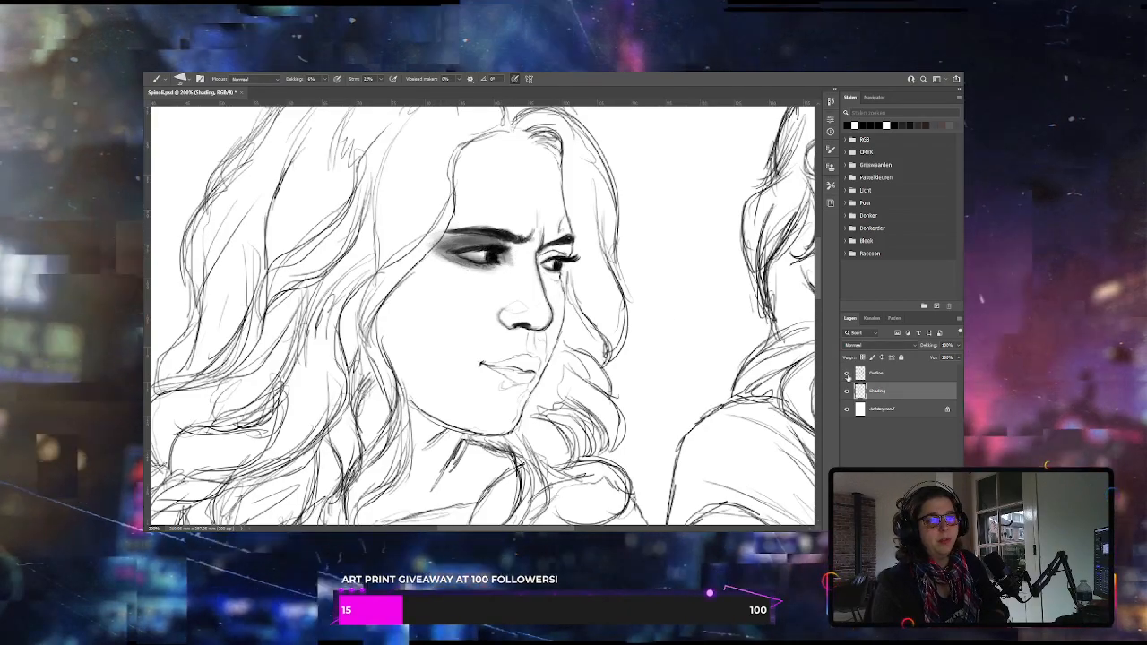
Deepen the shading around both of the left woman's eyes at 17% brush opacity with the Outline layer hidden, then show that layer again
left_click(847, 374)
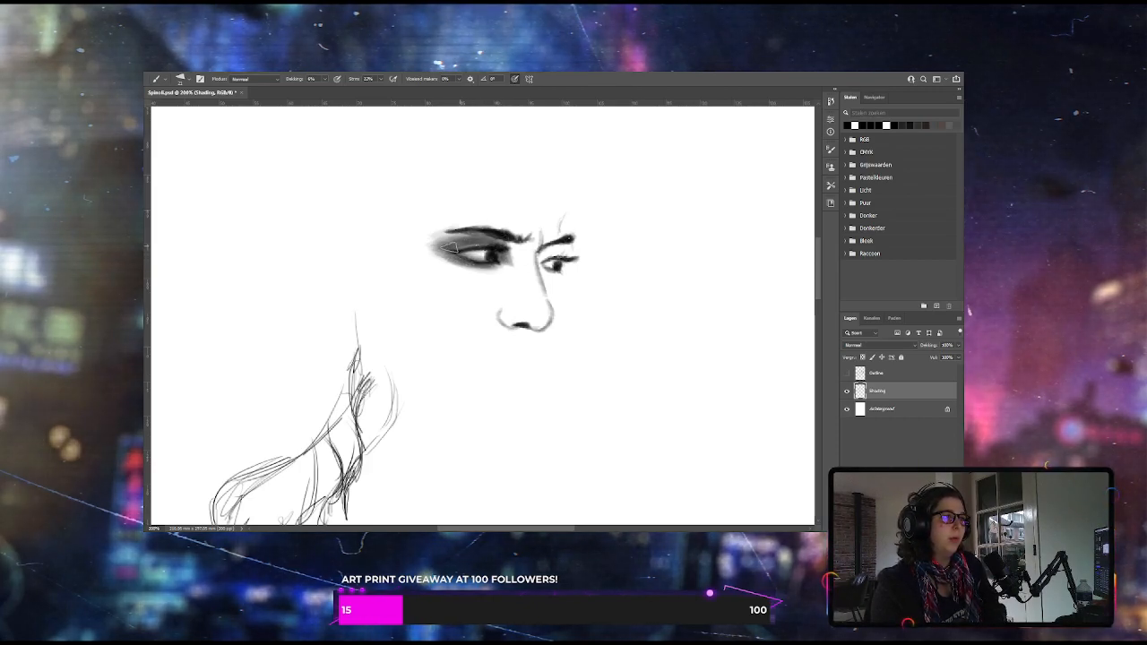
key("1")
key("7")
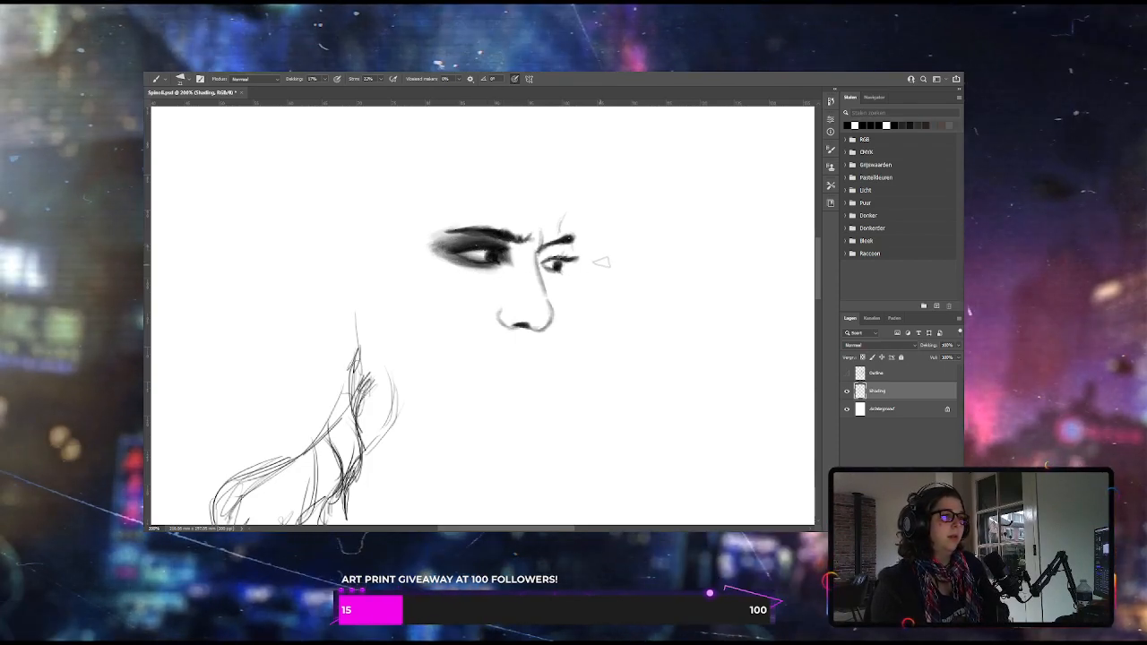
left_click(846, 373)
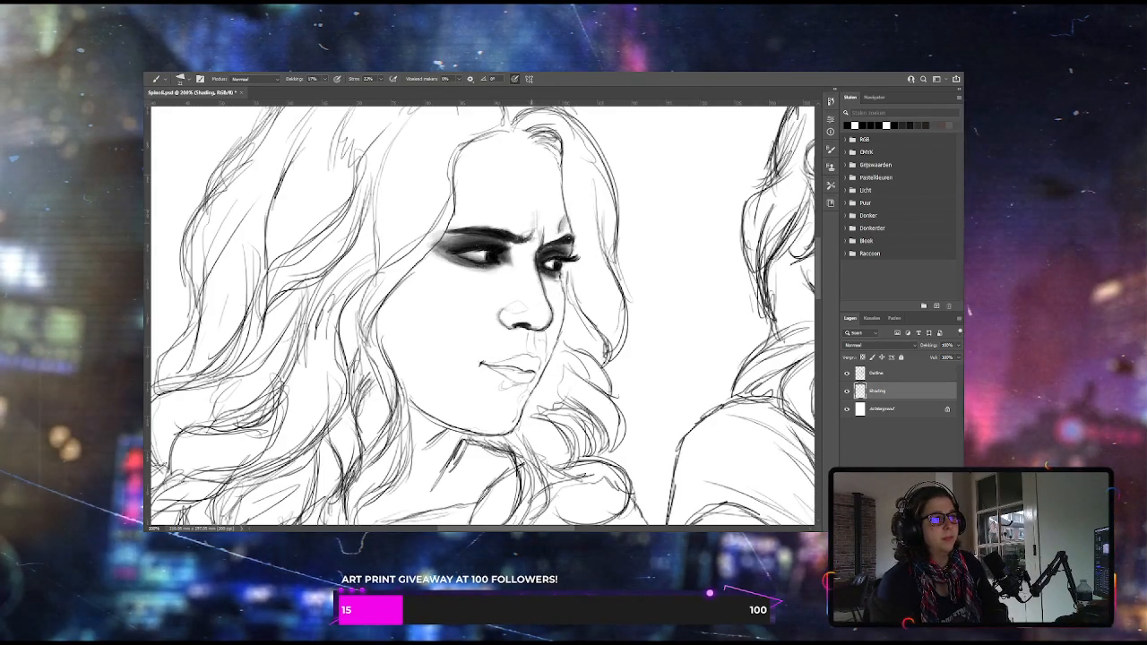
Hide the Outline layer, lower the brush opacity and shade the bridge, side and nostrils of the left woman's nose
left_click(847, 373)
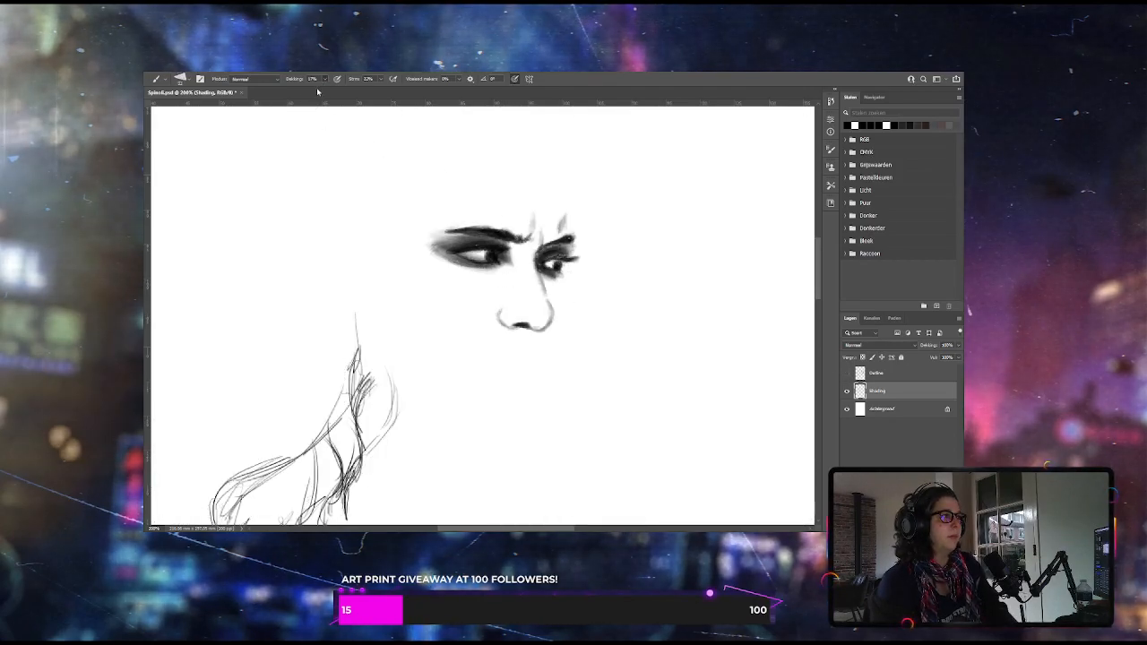
left_click_drag(316, 90, 313, 90)
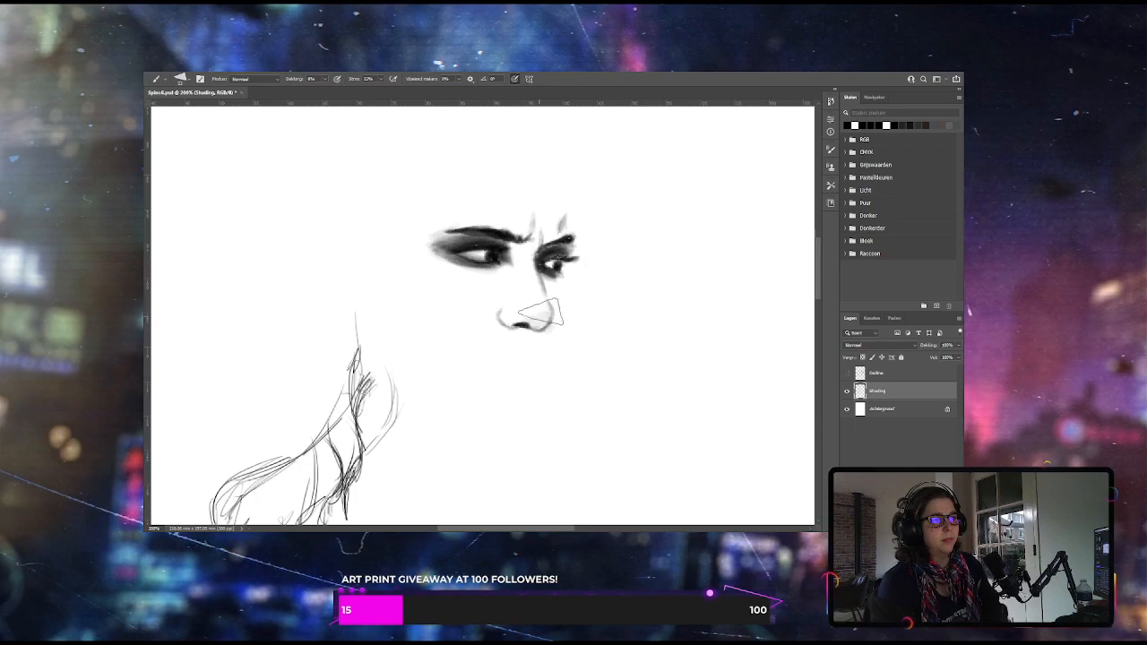
mouse_move(538, 313)
left_mouse_down()
mouse_move(524, 320)
mouse_move(526, 255)
left_mouse_up()
left_click_drag(503, 306, 507, 315)
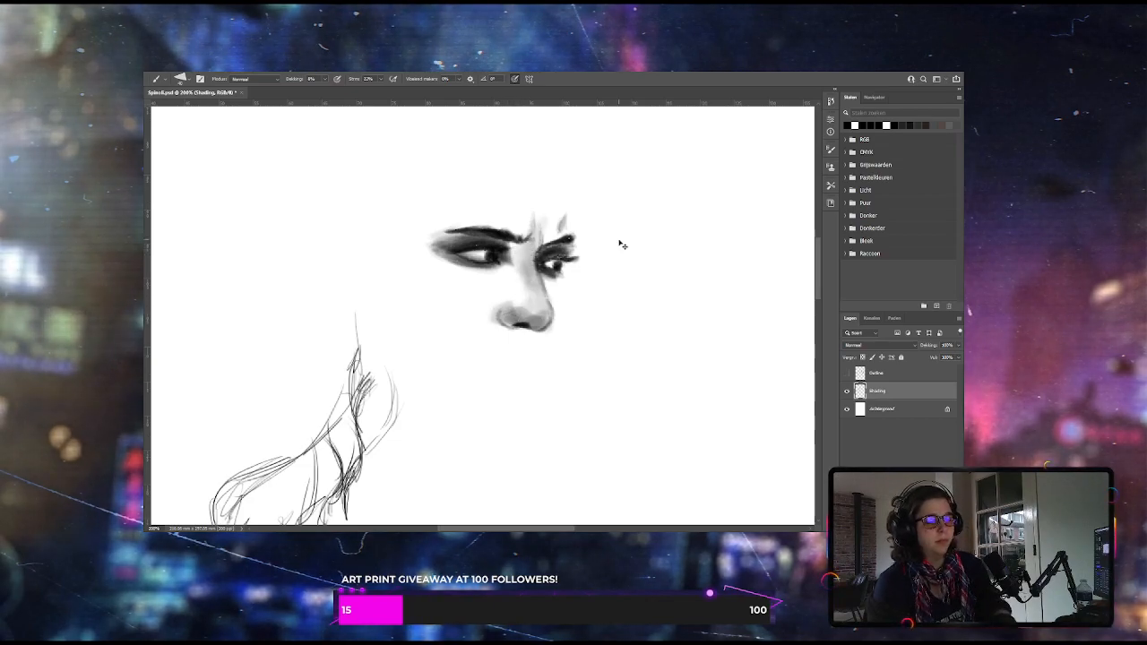
Show the Outline layer again and lay light grey shading over the left woman's forehead, cheek, jaw and mouth
key("ctrl+minus")
left_click(847, 373)
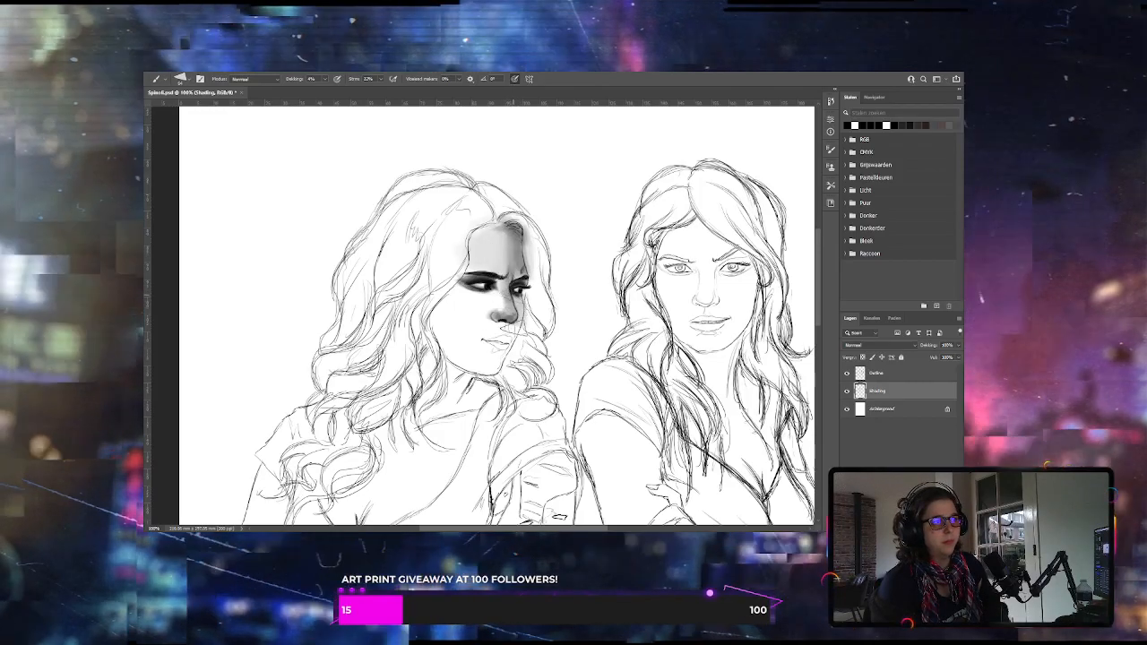
left_click_drag(514, 328, 508, 345)
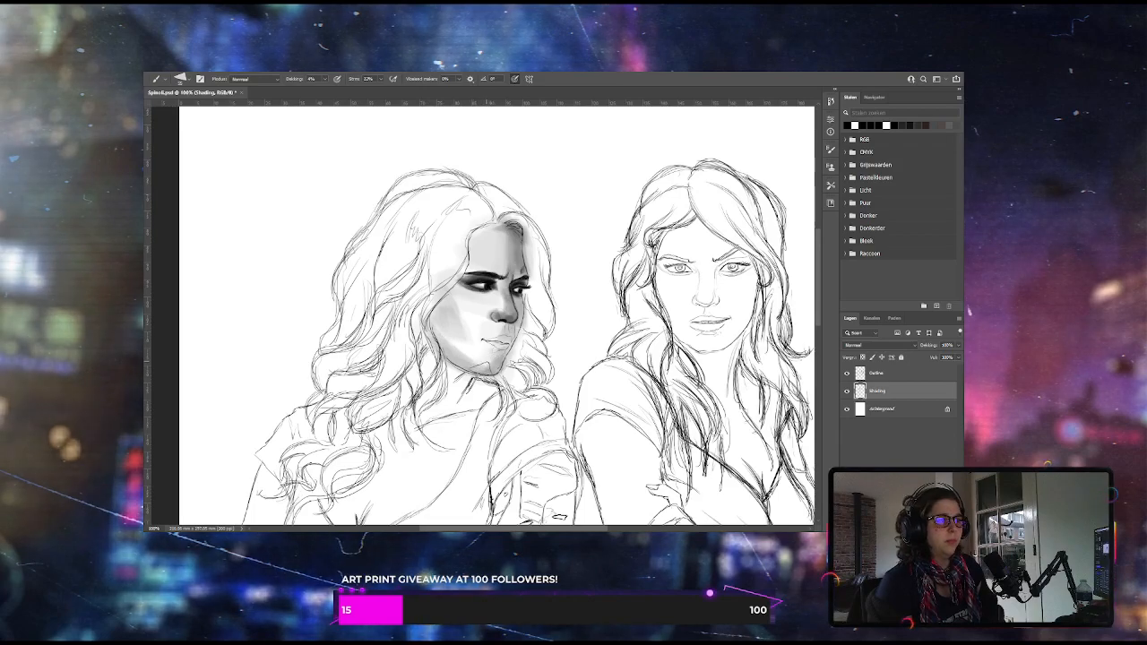
mouse_move(494, 344)
left_mouse_down()
mouse_move(503, 339)
mouse_move(486, 337)
mouse_move(502, 336)
left_mouse_up()
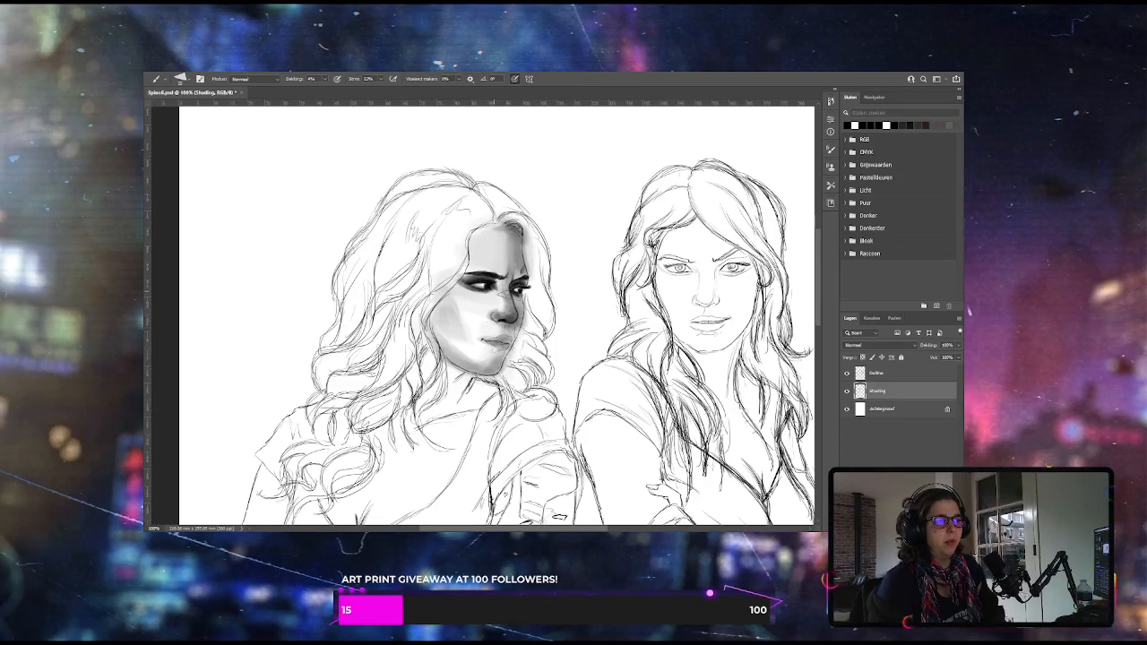
Deepen the left woman's nose and lip shadows, then swap the brush colours and blend her face tones at a low opacity
key("ctrl+plus")
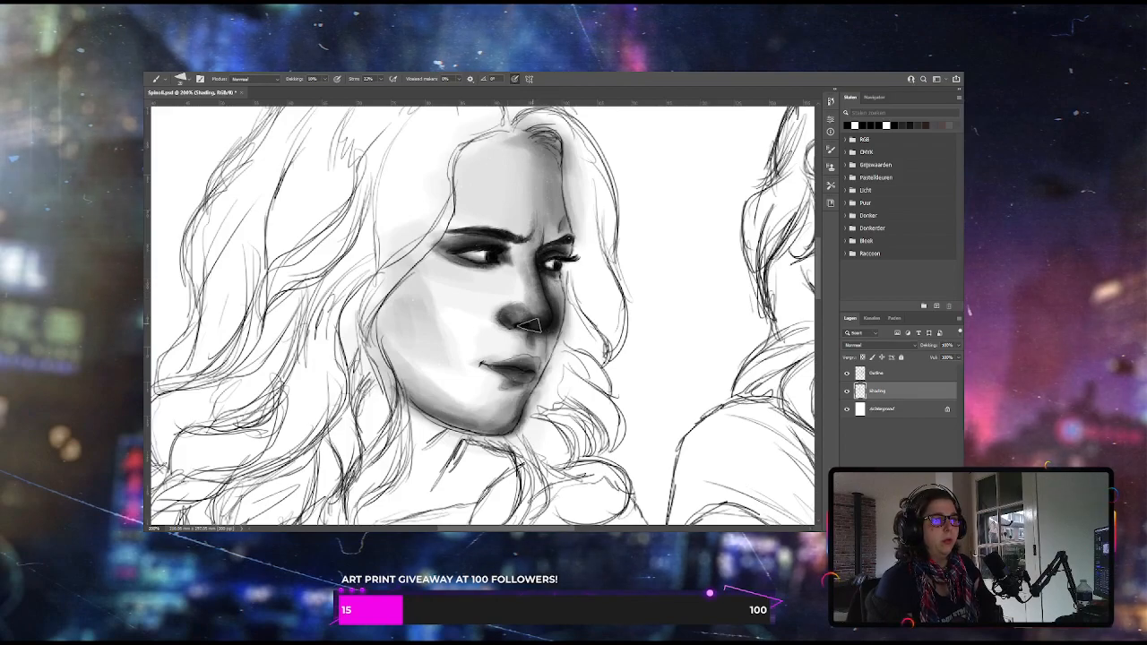
key("x")
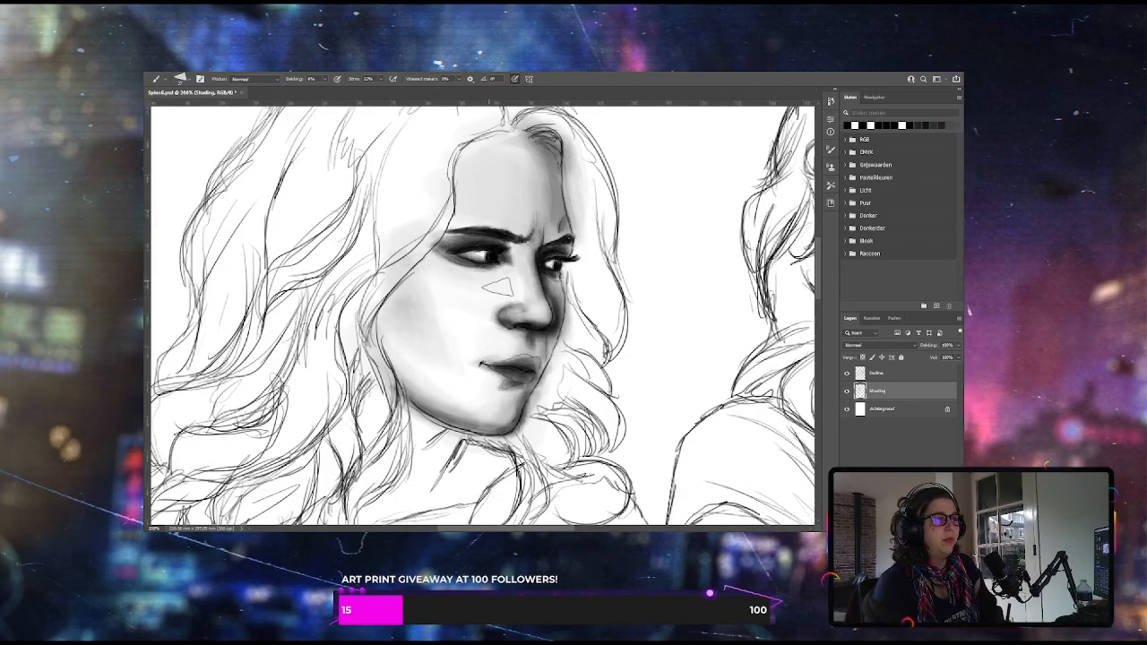
left_click_drag(325, 80, 328, 89)
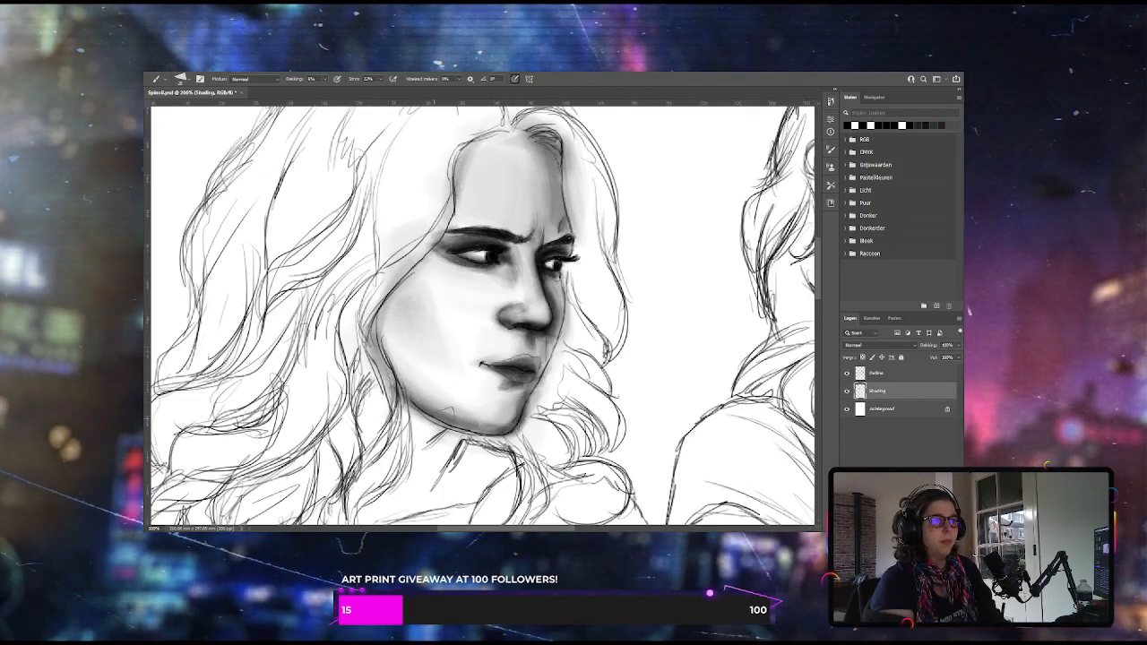
Set the brush opacity to 19% and paint dark shading on the left woman's hair beside her forehead
key("ctrl+minus")
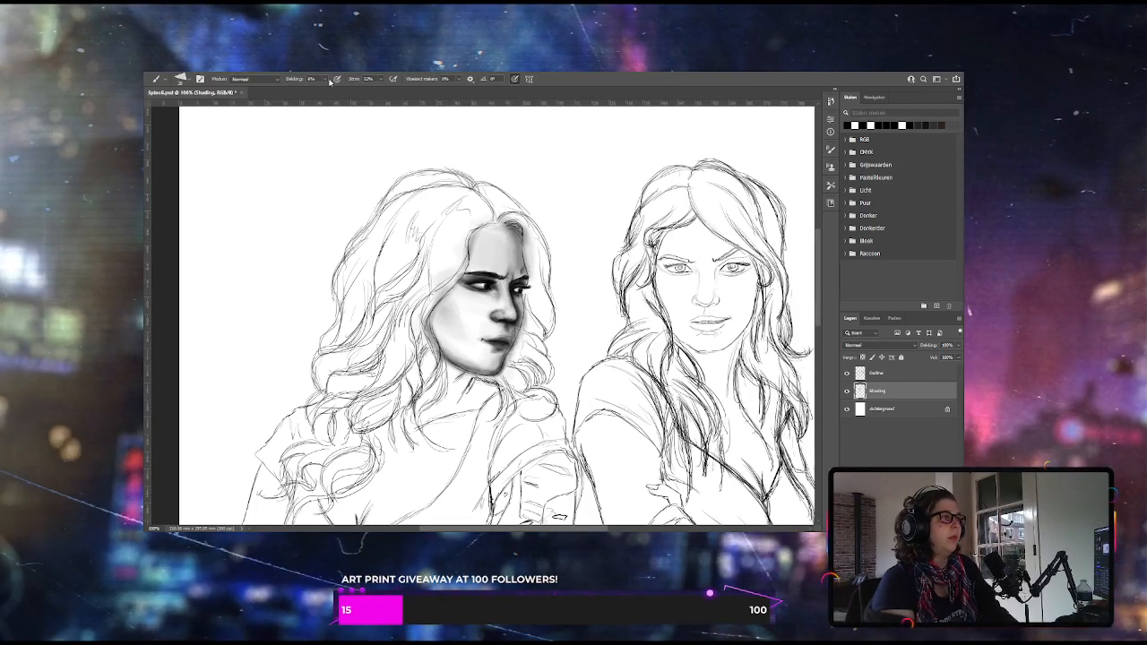
key("1")
key("9")
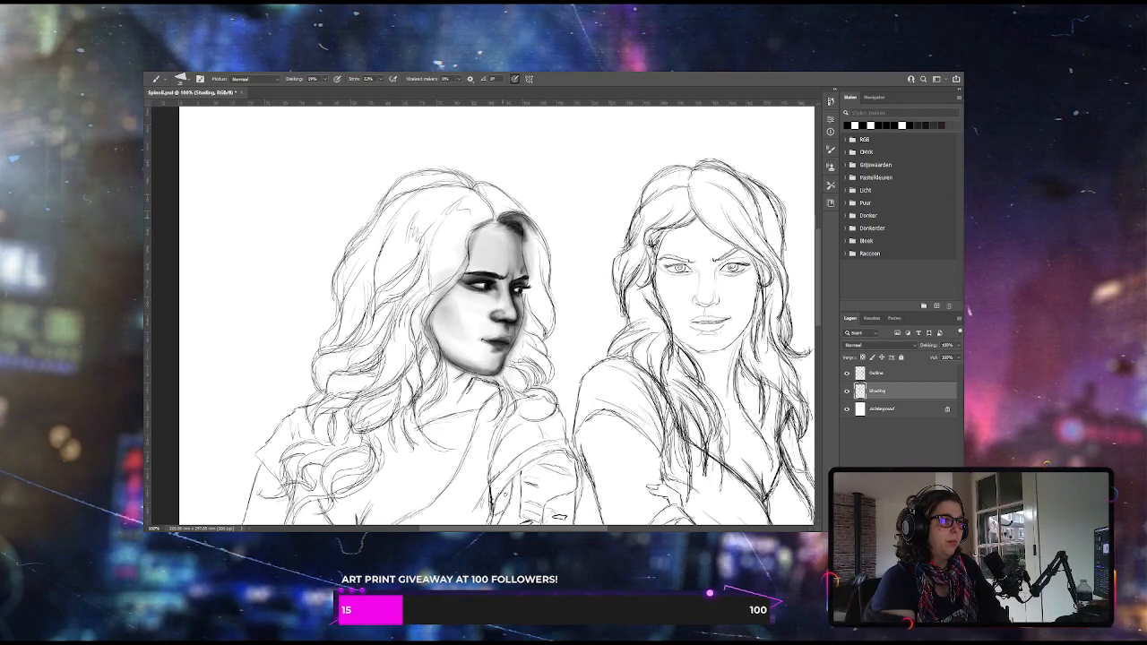
left_click_drag(509, 216, 535, 245)
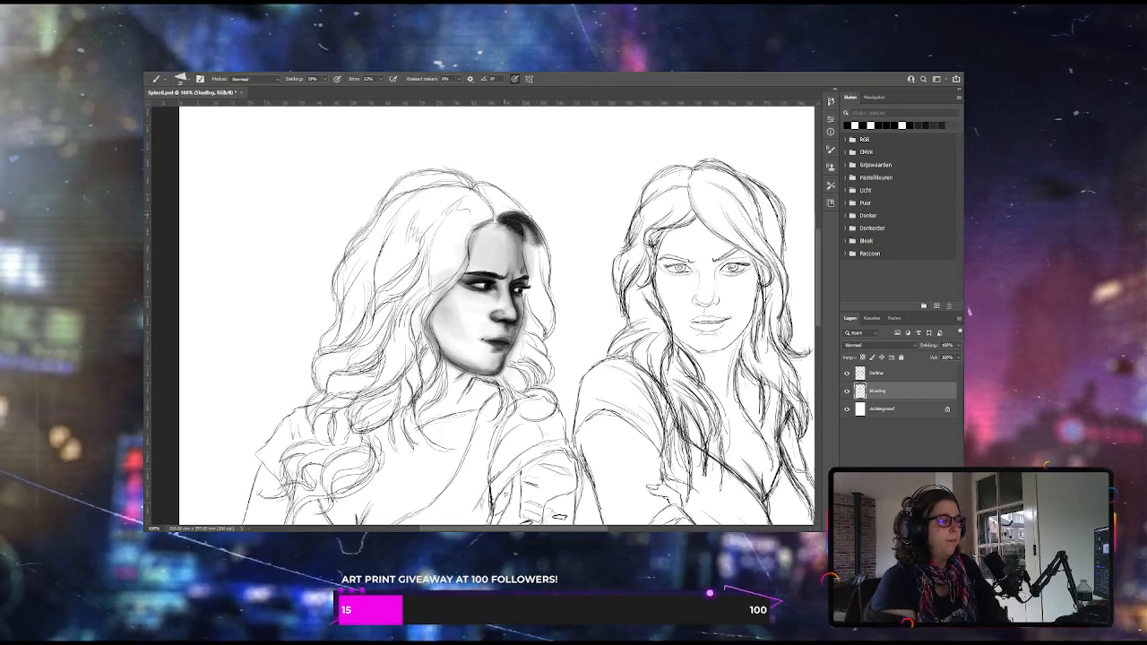
left_click_drag(525, 220, 535, 238)
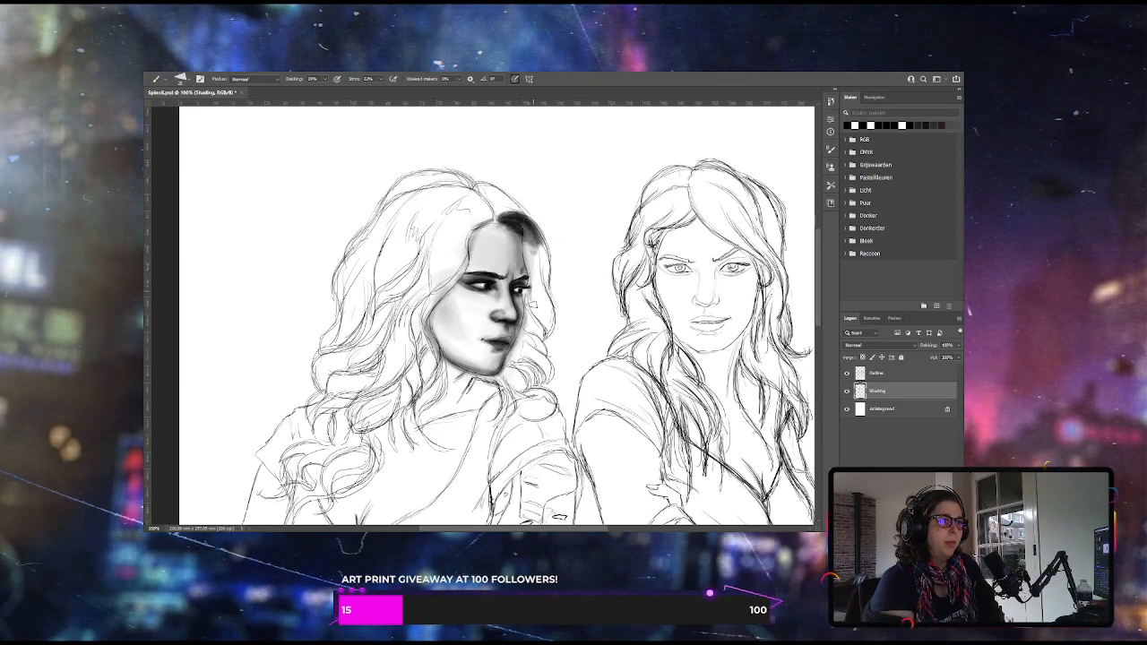
Fill the left woman's hair strand beside her eye and cheek with dark strokes, then darken it at 34% brush opacity
left_click_drag(532, 304, 548, 337)
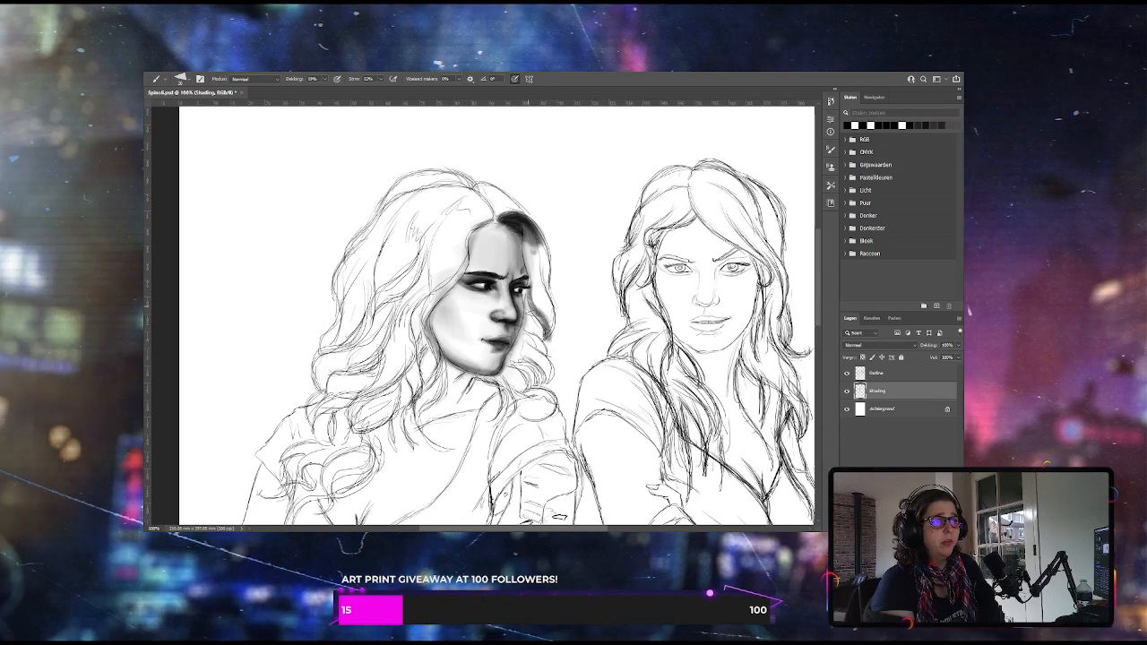
left_click_drag(544, 313, 550, 337)
left_click_drag(541, 293, 549, 342)
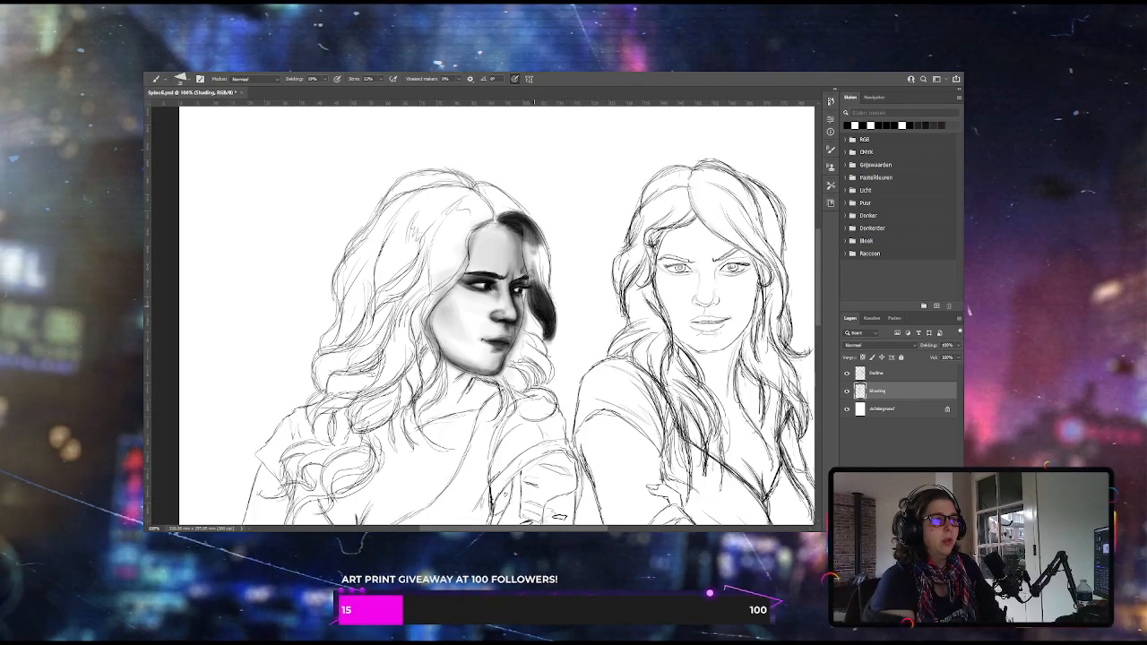
mouse_move(538, 279)
left_mouse_down()
mouse_move(535, 244)
mouse_move(540, 260)
left_mouse_up()
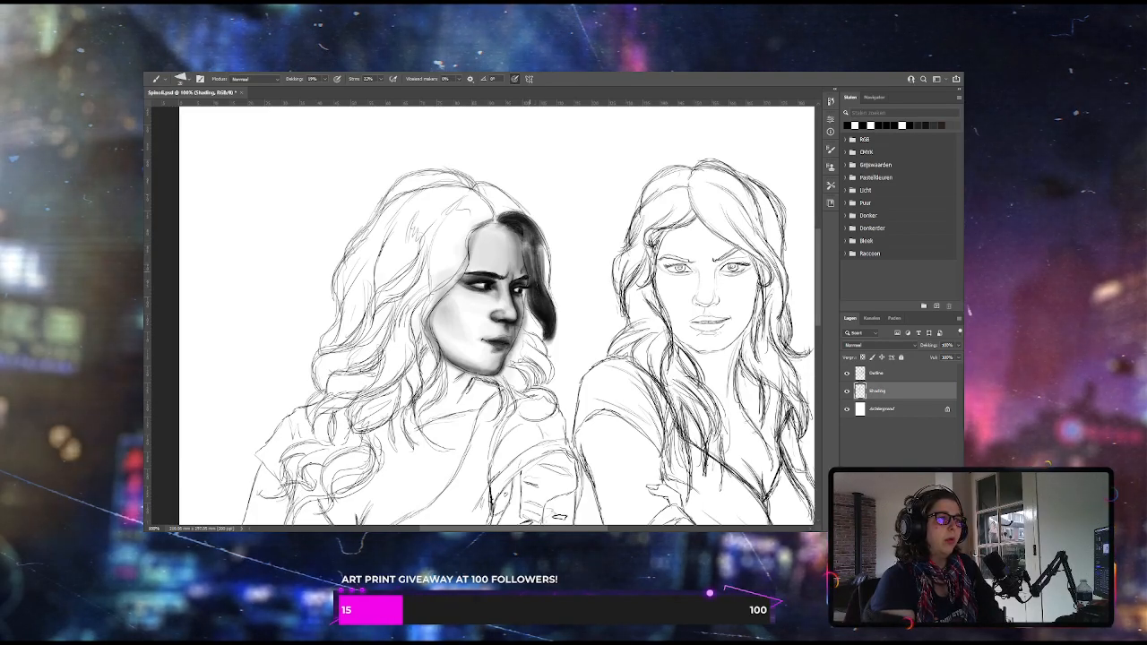
mouse_move(532, 250)
left_mouse_down()
mouse_move(542, 287)
mouse_move(545, 263)
left_mouse_up()
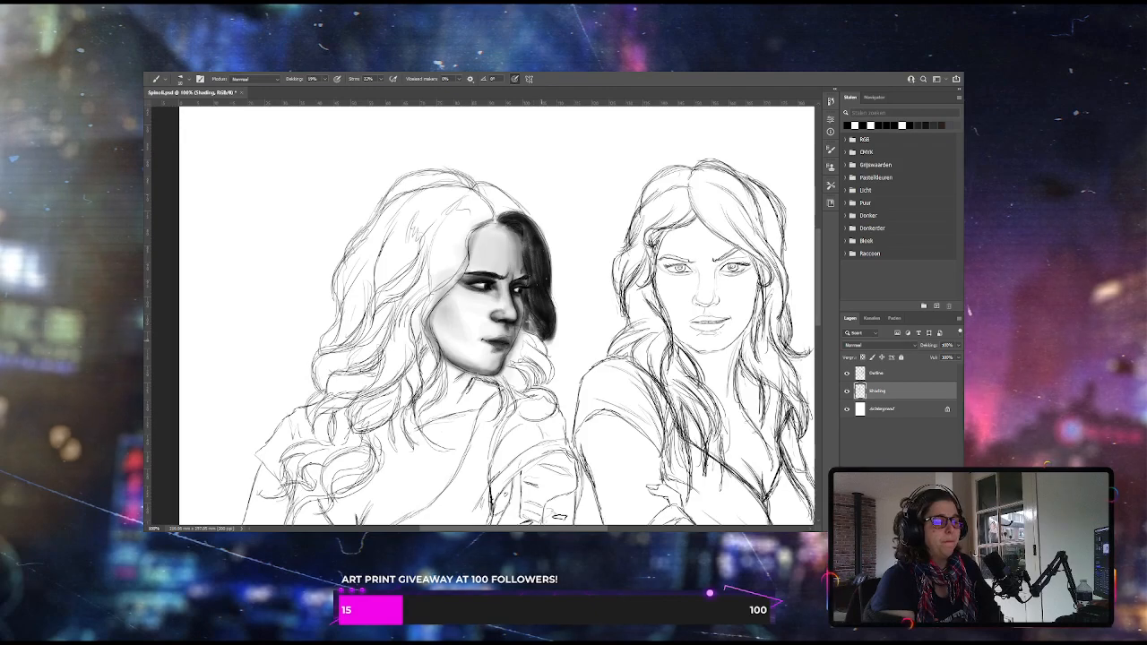
key("3")
key("4")
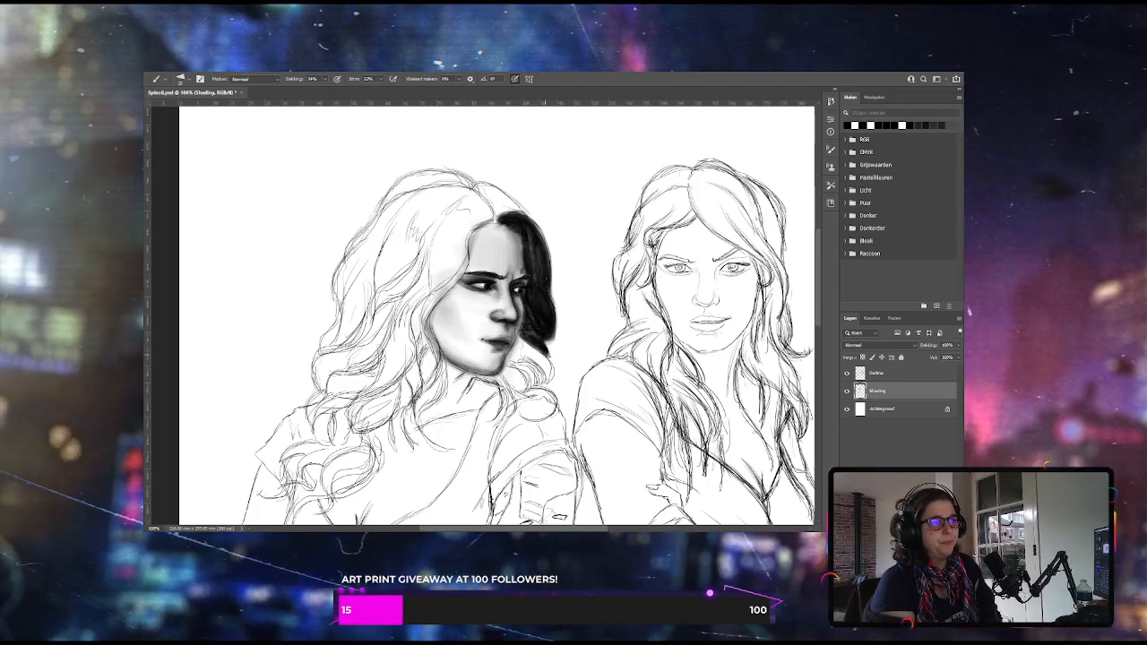
Extend the dark hair into the curls below the left woman's jaw, then lighten strands within it at 17% brush opacity
left_click_drag(540, 348, 552, 369)
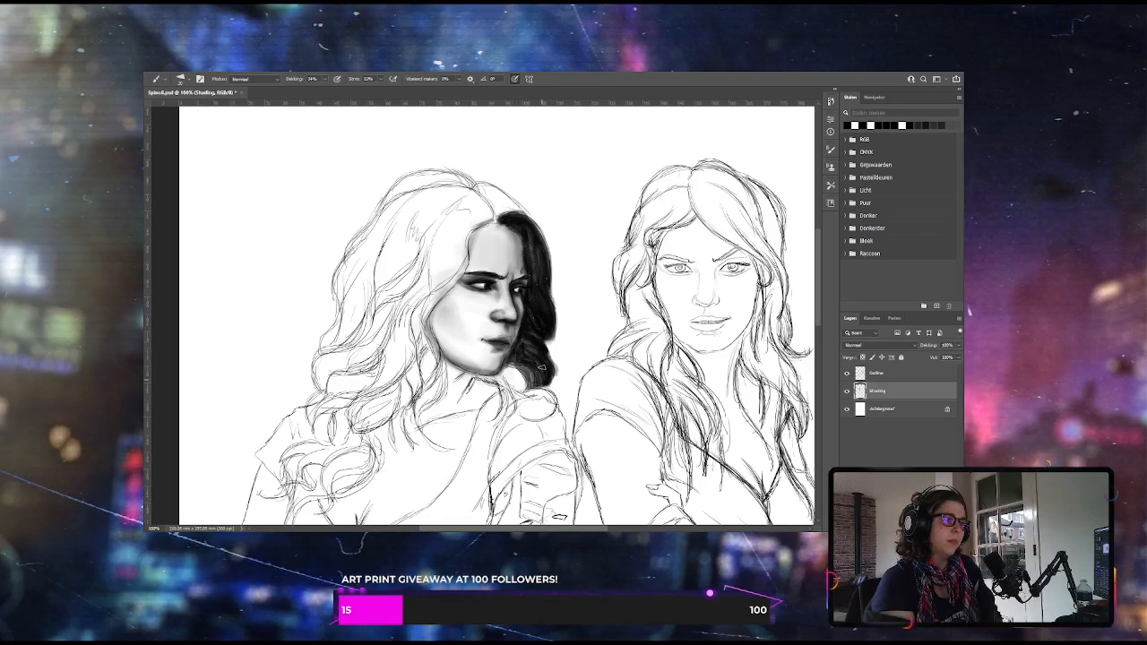
mouse_move(535, 367)
left_mouse_down()
mouse_move(543, 381)
mouse_move(516, 391)
left_mouse_up()
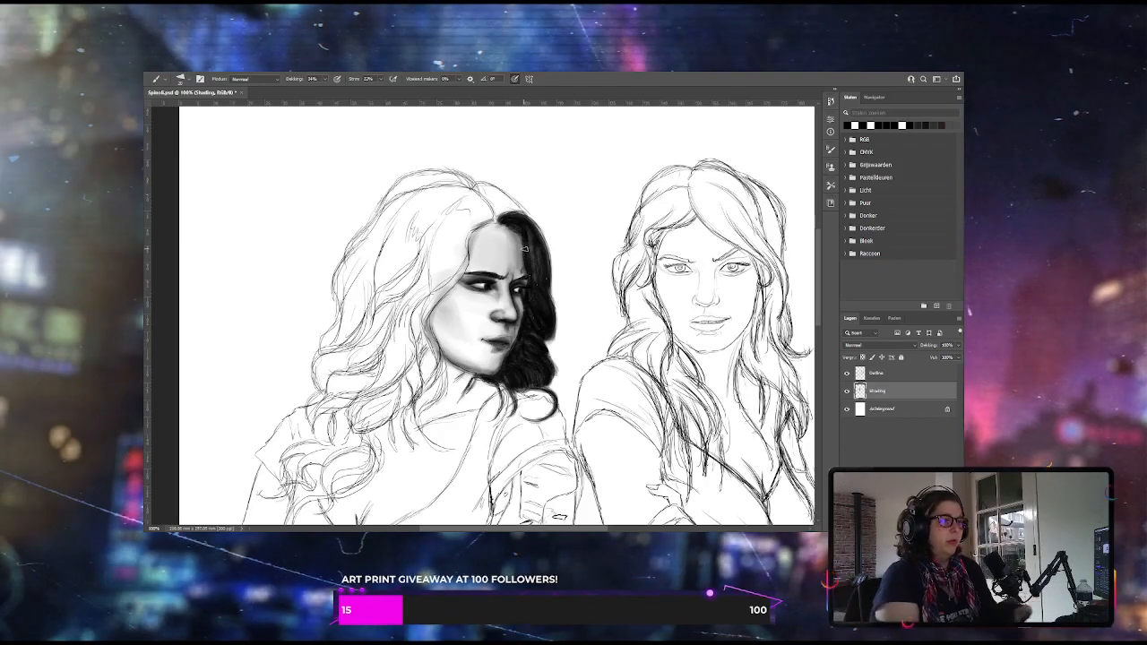
left_click(326, 80)
left_click_drag(322, 92, 313, 91)
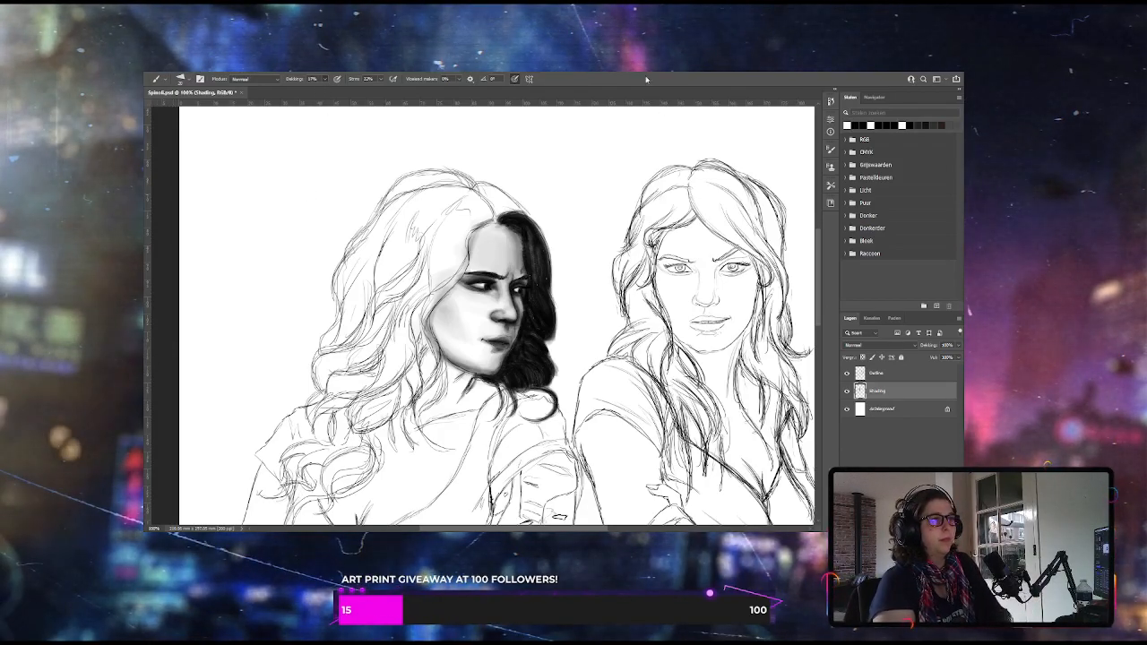
key("ctrl+plus")
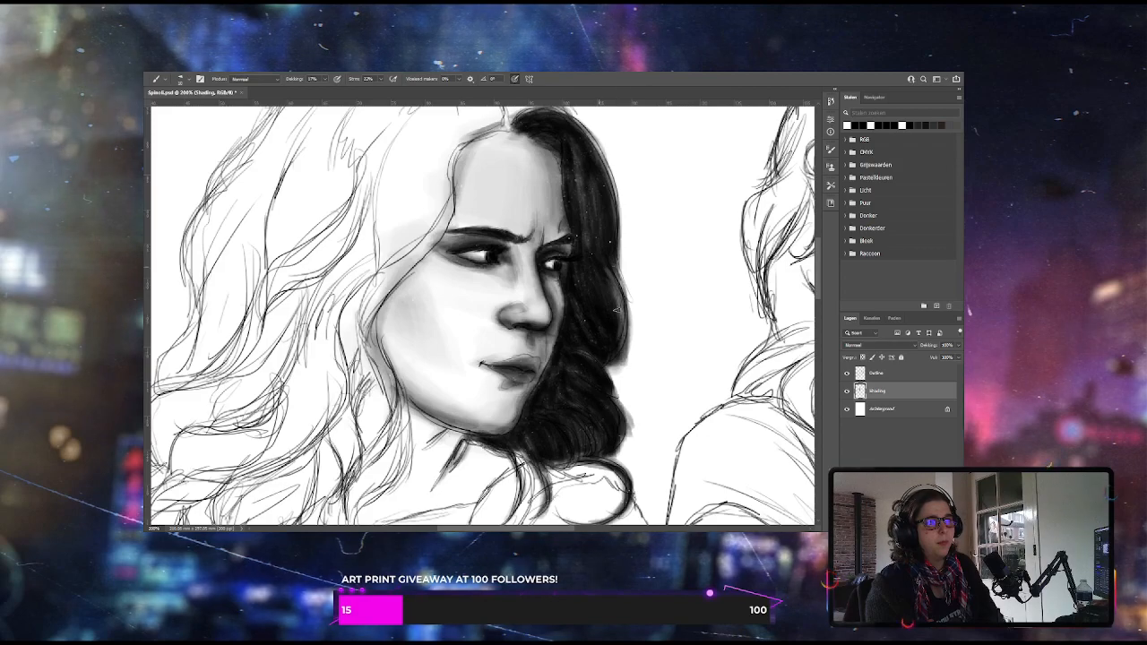
key("ctrl+minus")
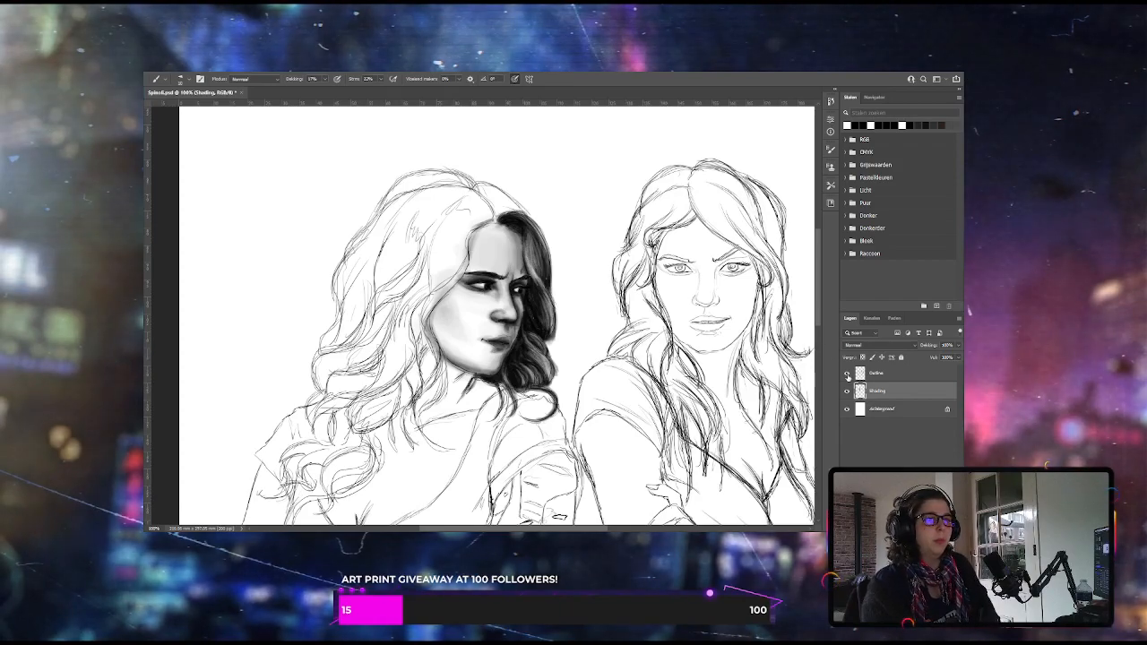
Toggle the Outline layer's visibility to compare the left woman's shading with and without the sketch lines
left_click(847, 373)
left_click(847, 372)
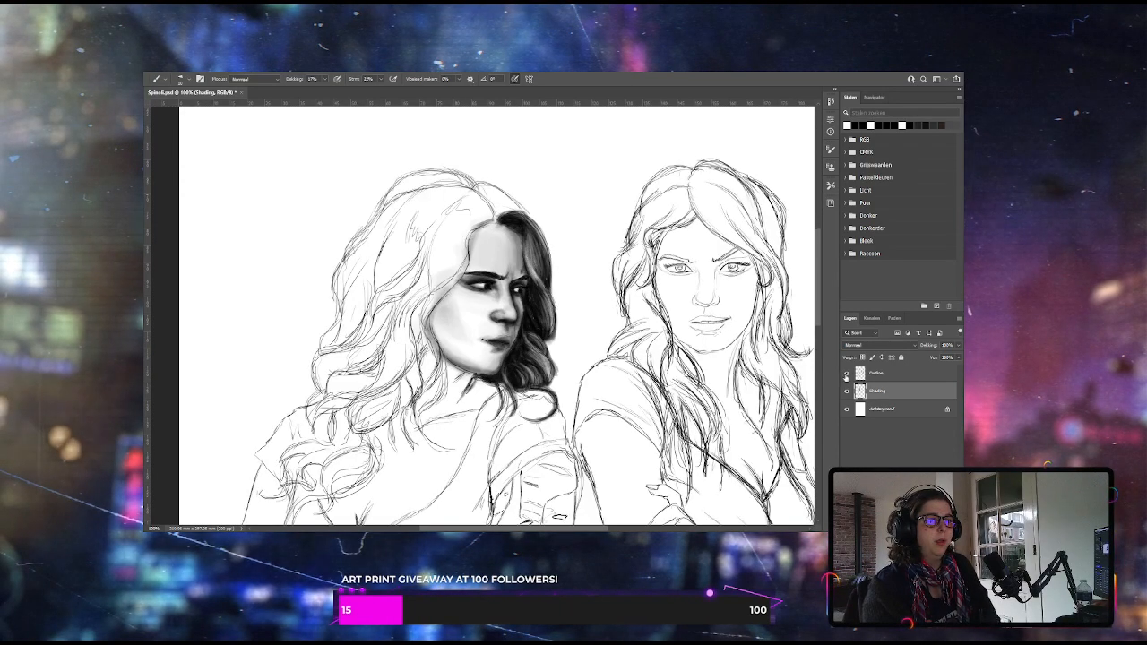
left_click(847, 373)
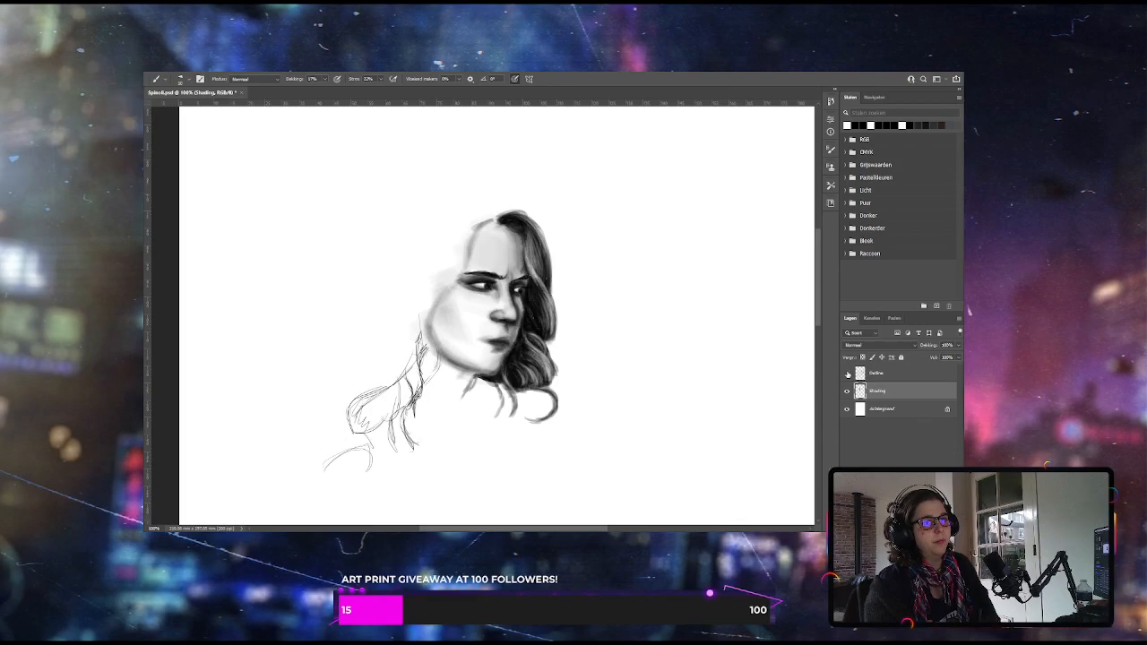
left_click(846, 373)
left_click(846, 373)
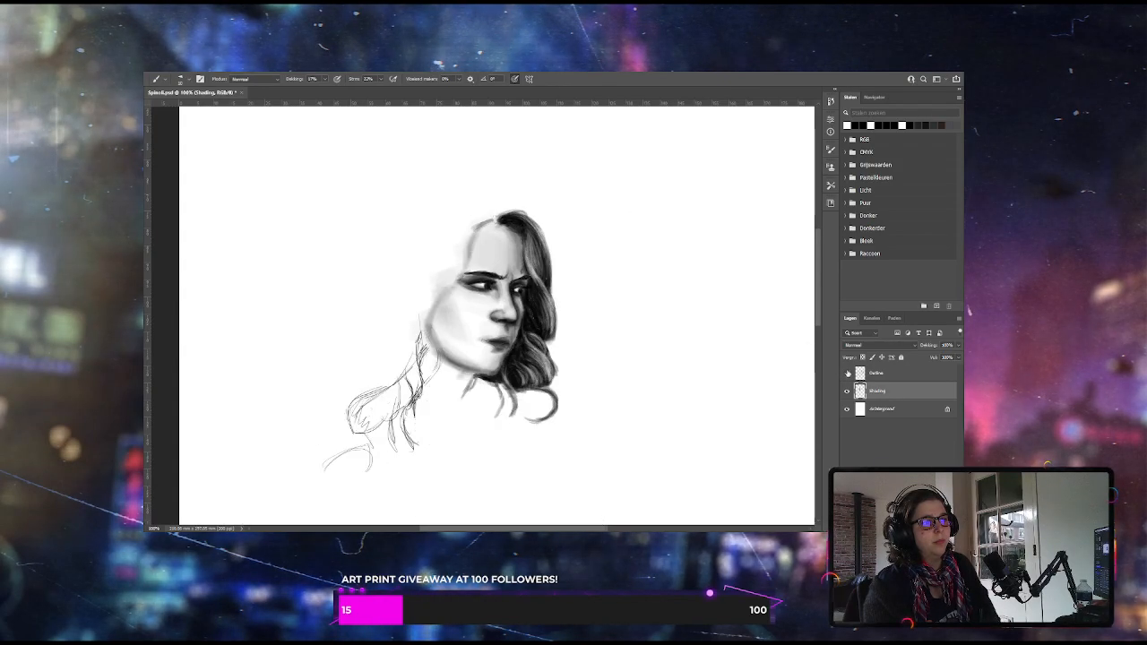
left_click(846, 373)
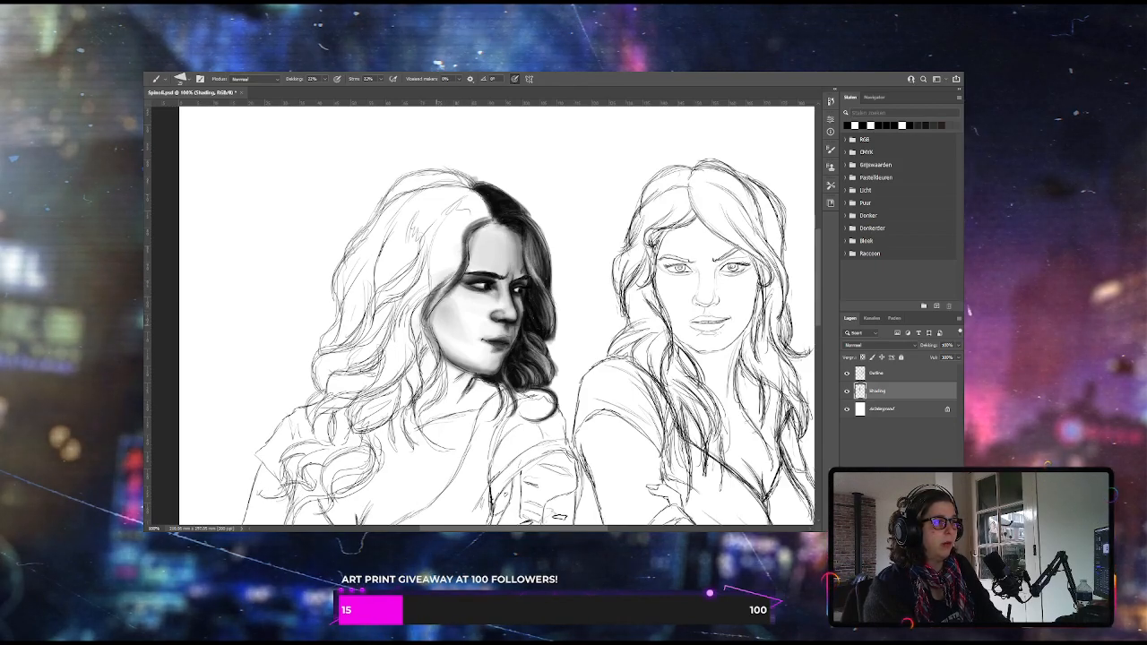
At 22% brush opacity, paint the left woman's hair dark from the parting down along her forehead and cheek
left_click_drag(430, 310, 463, 247)
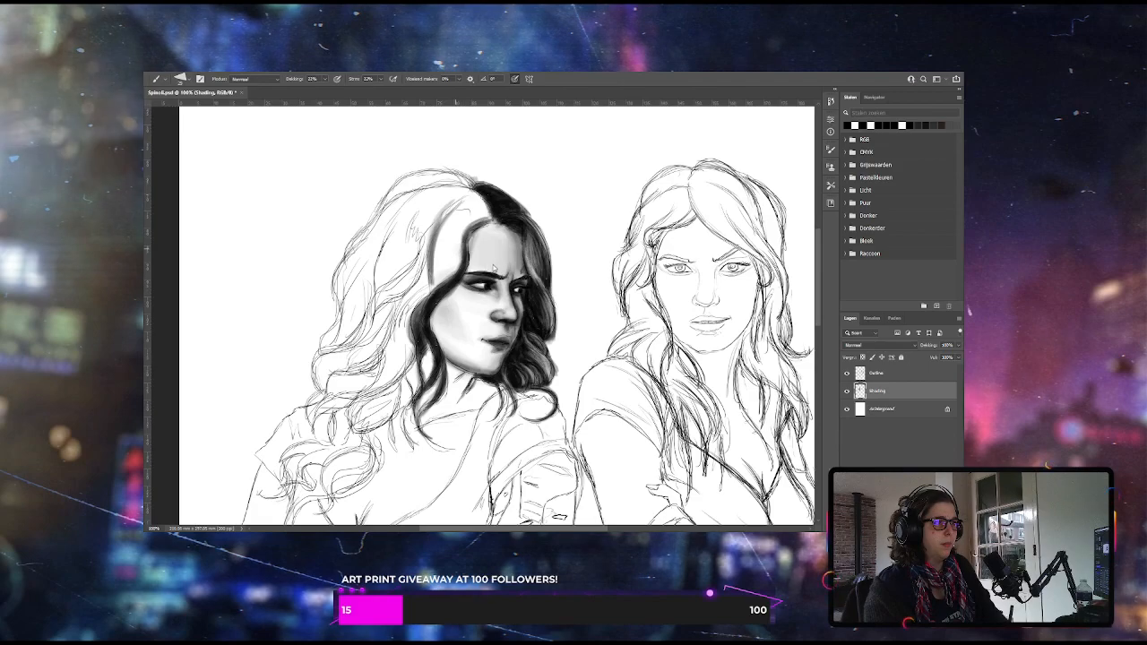
mouse_move(489, 211)
left_mouse_down()
mouse_move(457, 224)
mouse_move(433, 259)
left_mouse_up()
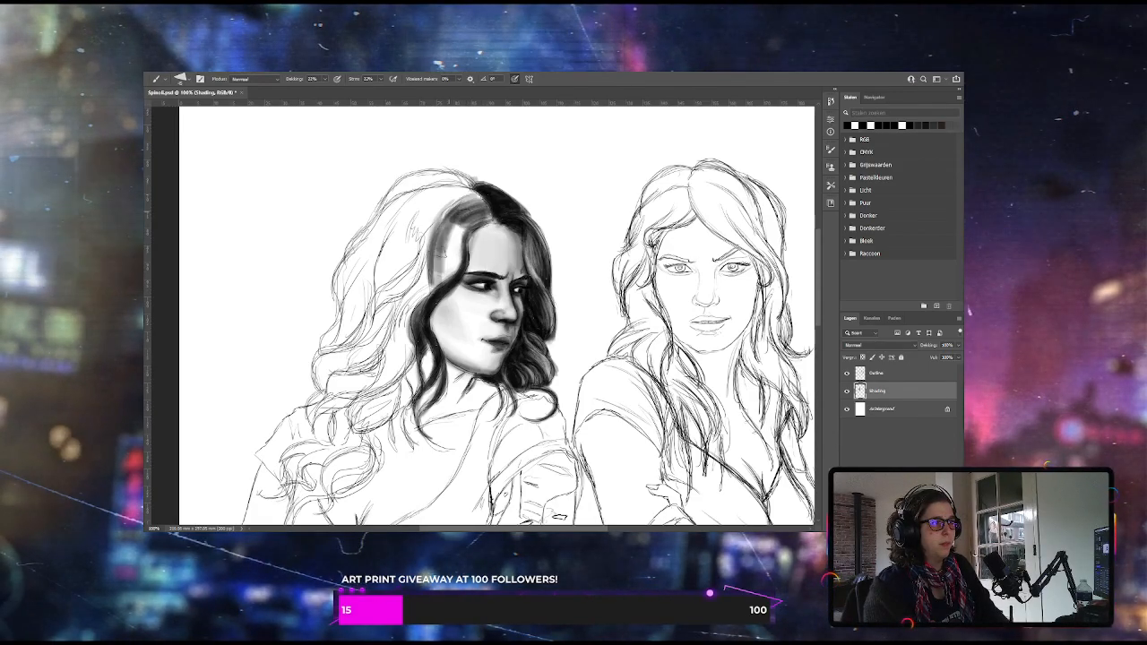
left_click_drag(445, 221, 433, 289)
left_click_drag(448, 244, 436, 292)
left_click_drag(455, 219, 440, 285)
mouse_move(489, 197)
left_mouse_down()
mouse_move(463, 213)
mouse_move(435, 276)
left_mouse_up()
Fill the left woman's hair beside her neck and out to the shoulder curls with overlapping dark strokes
mouse_move(462, 235)
left_mouse_down()
mouse_move(399, 369)
mouse_move(344, 389)
mouse_move(364, 405)
mouse_move(346, 433)
left_mouse_up()
left_click_drag(390, 401, 346, 432)
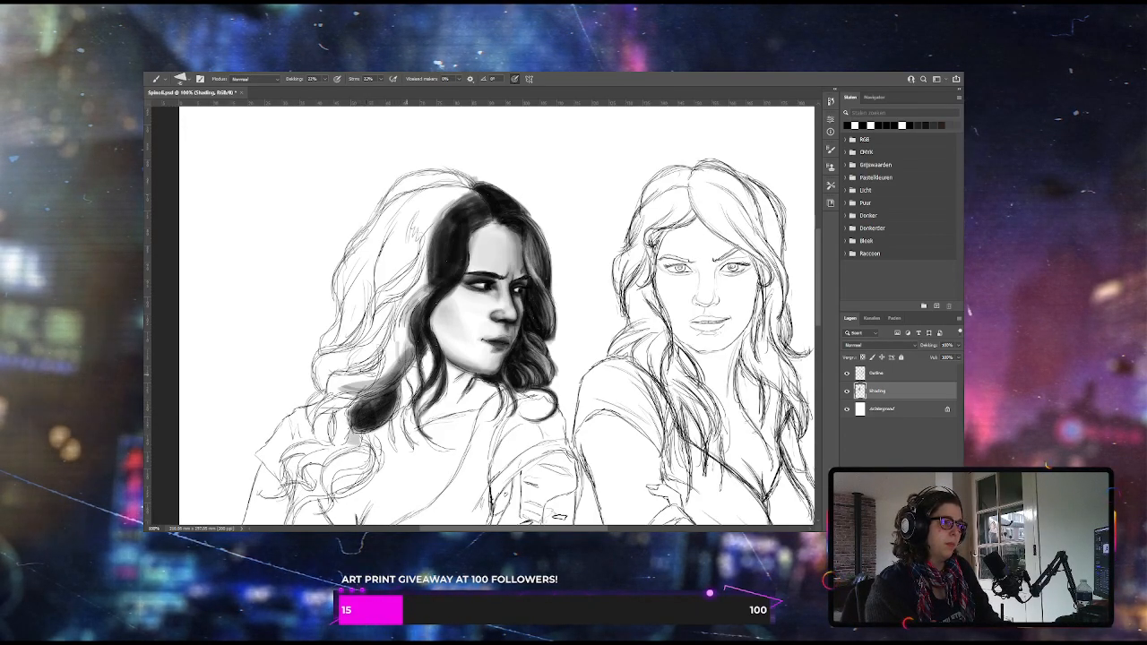
left_click_drag(400, 344, 371, 396)
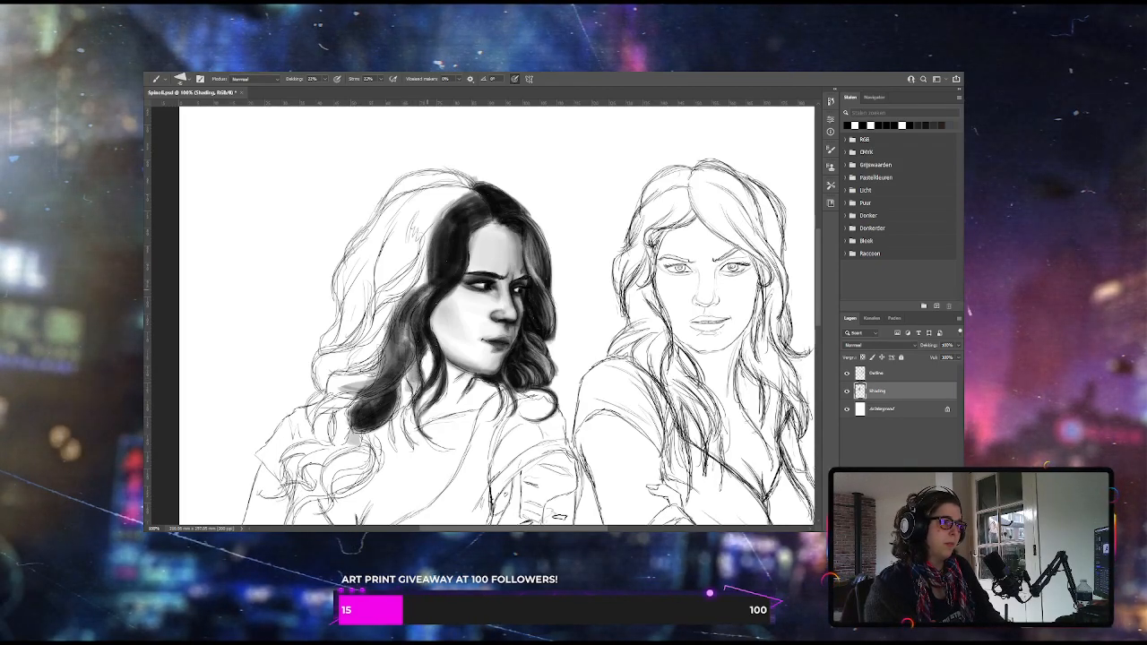
mouse_move(422, 253)
left_mouse_down()
mouse_move(368, 321)
mouse_move(379, 294)
left_mouse_up()
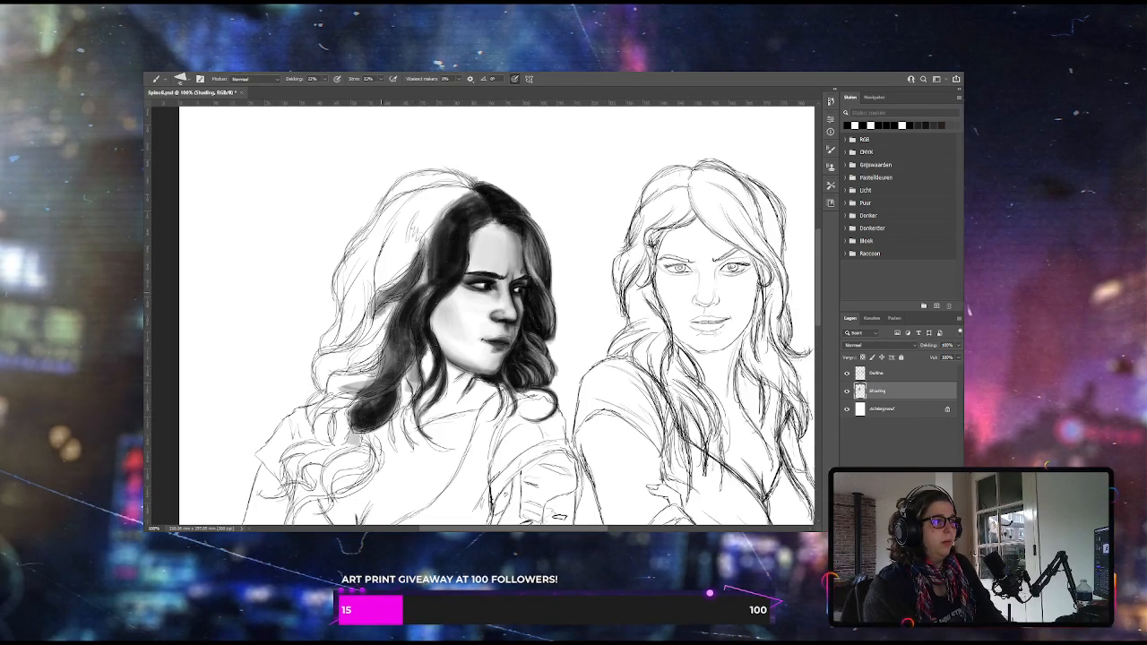
left_click_drag(421, 252, 315, 385)
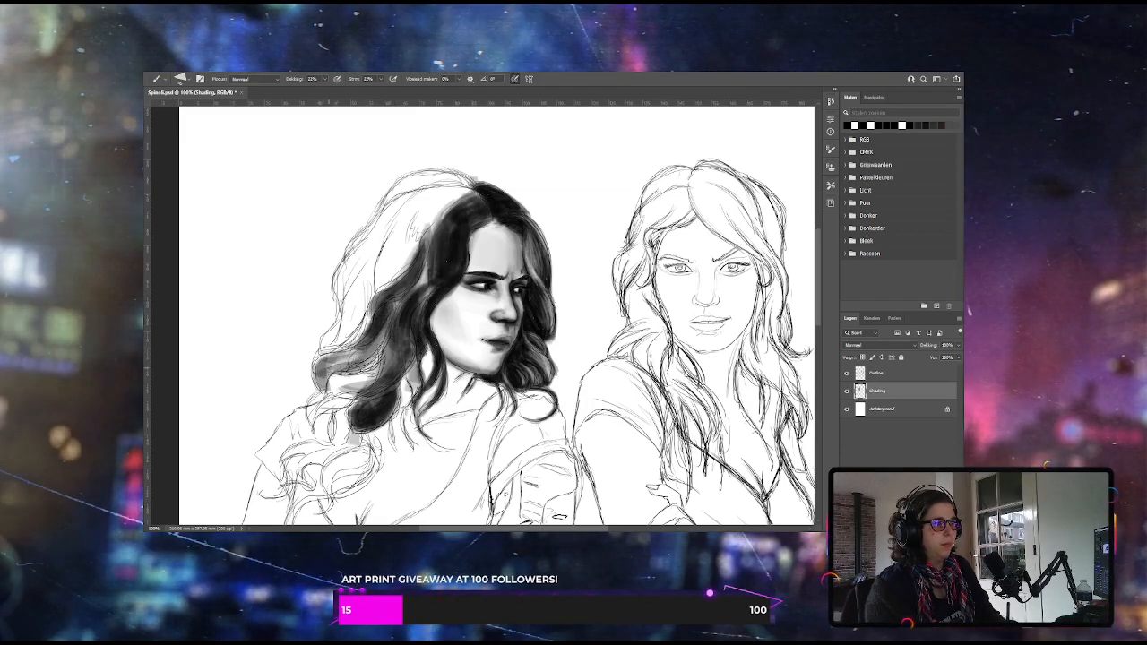
left_click_drag(394, 309, 306, 388)
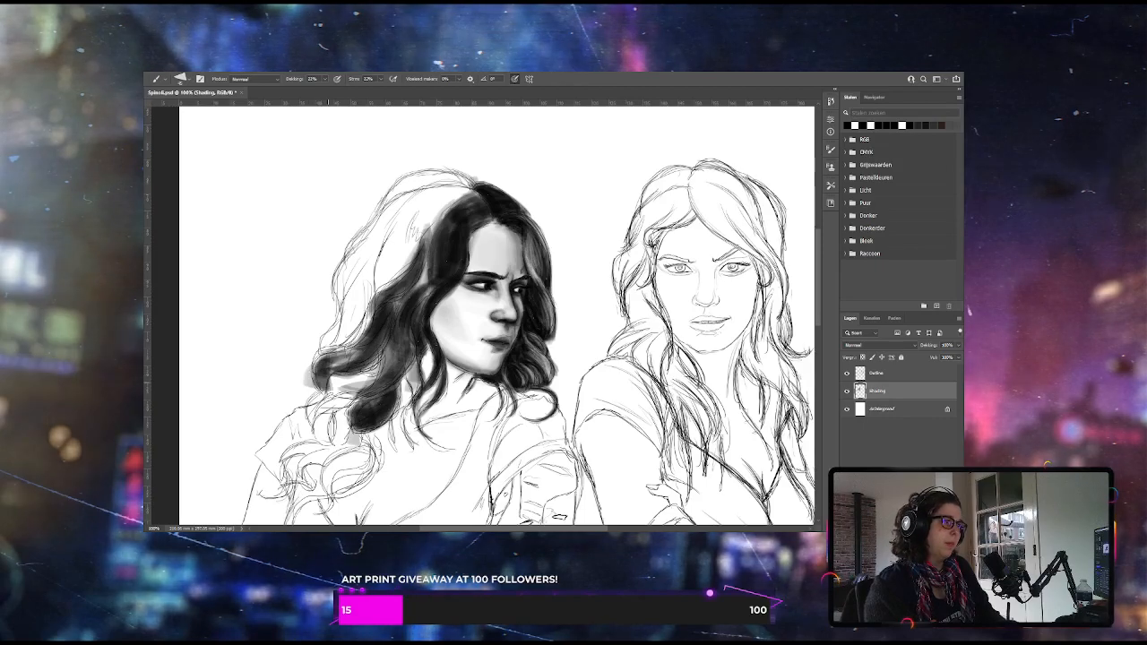
mouse_move(369, 369)
left_mouse_down()
mouse_move(332, 385)
mouse_move(345, 385)
left_mouse_up()
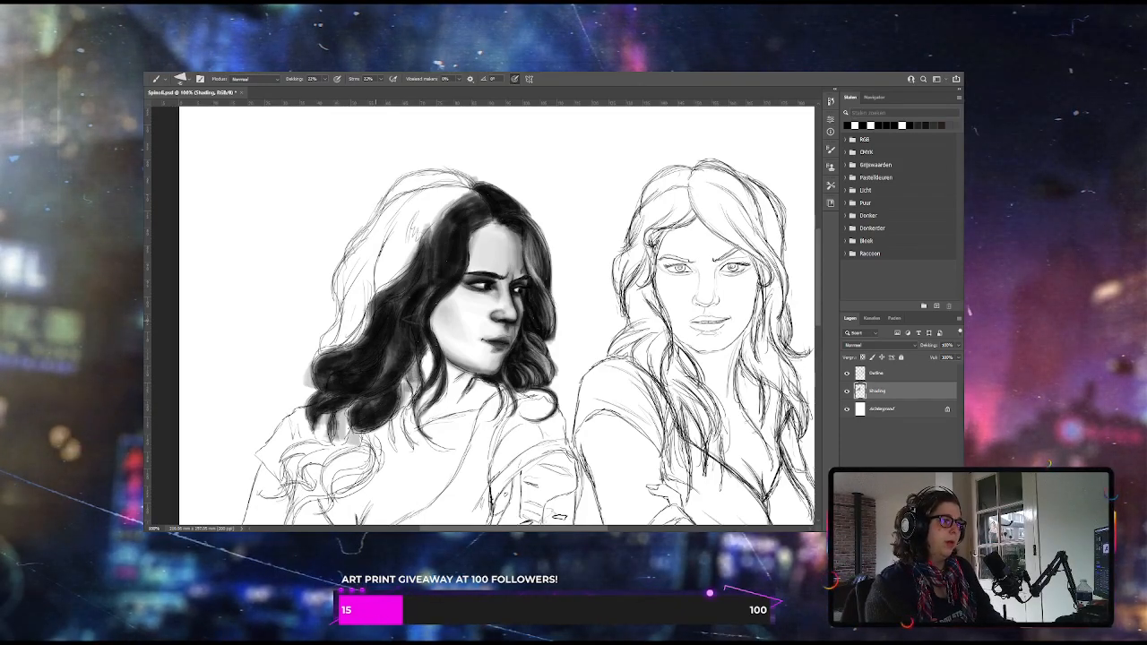
Paint the crown of the left woman's hair dark and fill the white gaps down behind her temple
mouse_move(473, 189)
left_mouse_down()
mouse_move(407, 216)
mouse_move(400, 233)
left_mouse_up()
mouse_move(448, 187)
left_mouse_down()
mouse_move(394, 224)
mouse_move(377, 282)
left_mouse_up()
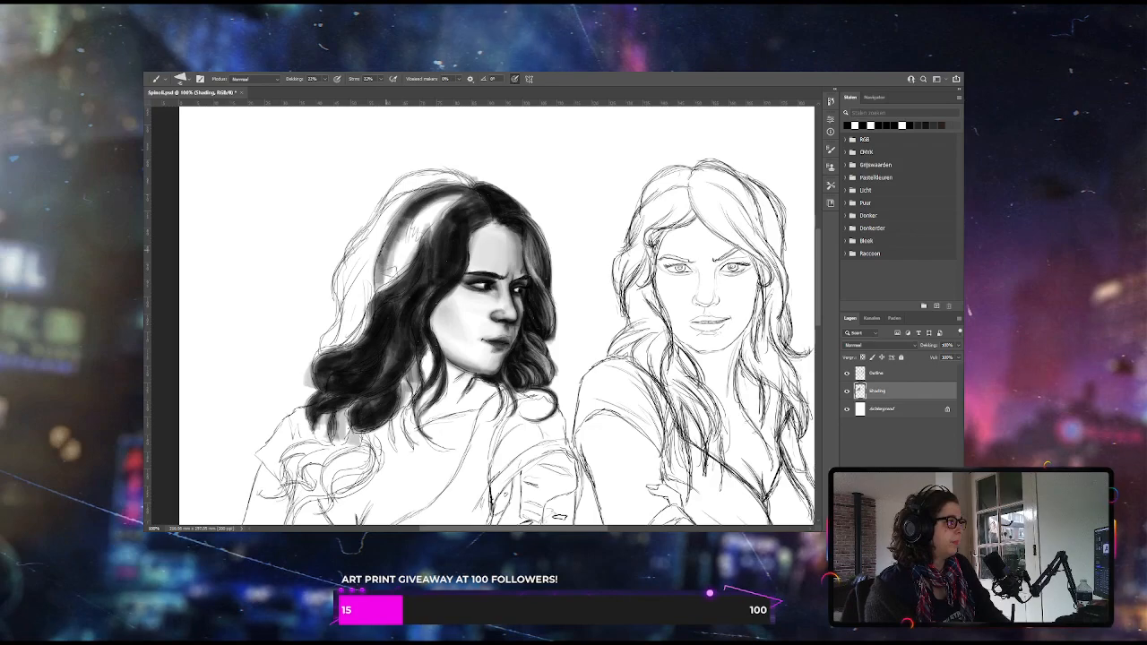
mouse_move(468, 196)
left_mouse_down()
mouse_move(412, 241)
mouse_move(408, 223)
left_mouse_up()
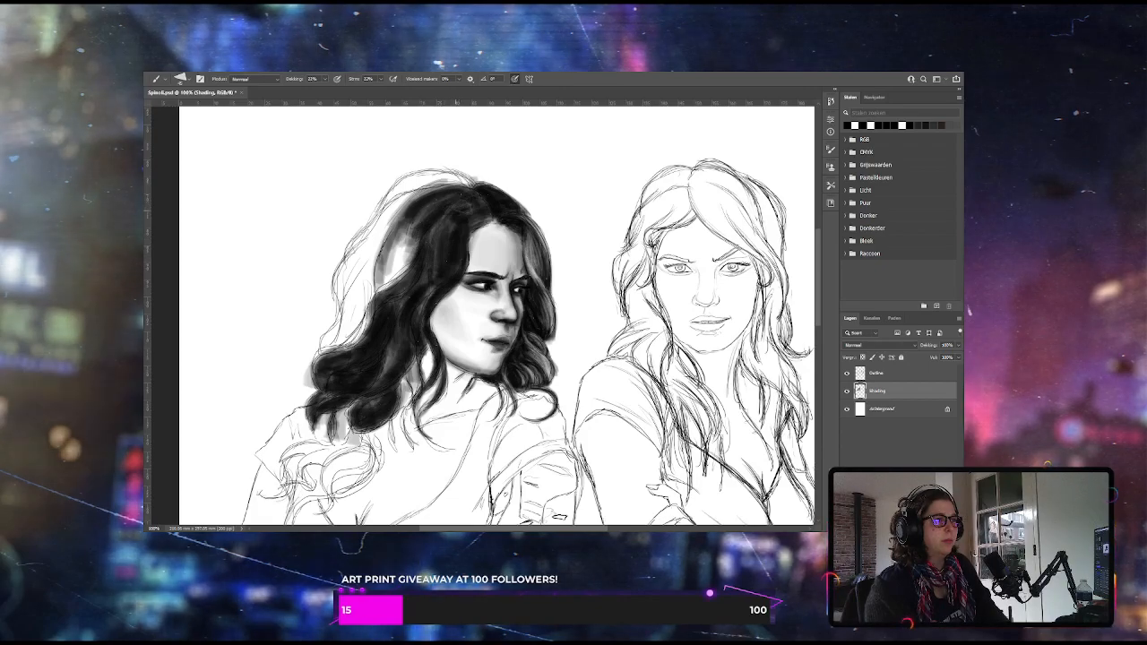
left_click_drag(393, 250, 379, 286)
mouse_move(405, 232)
left_mouse_down()
mouse_move(374, 290)
mouse_move(381, 272)
mouse_move(402, 271)
mouse_move(374, 290)
mouse_move(397, 282)
left_mouse_up()
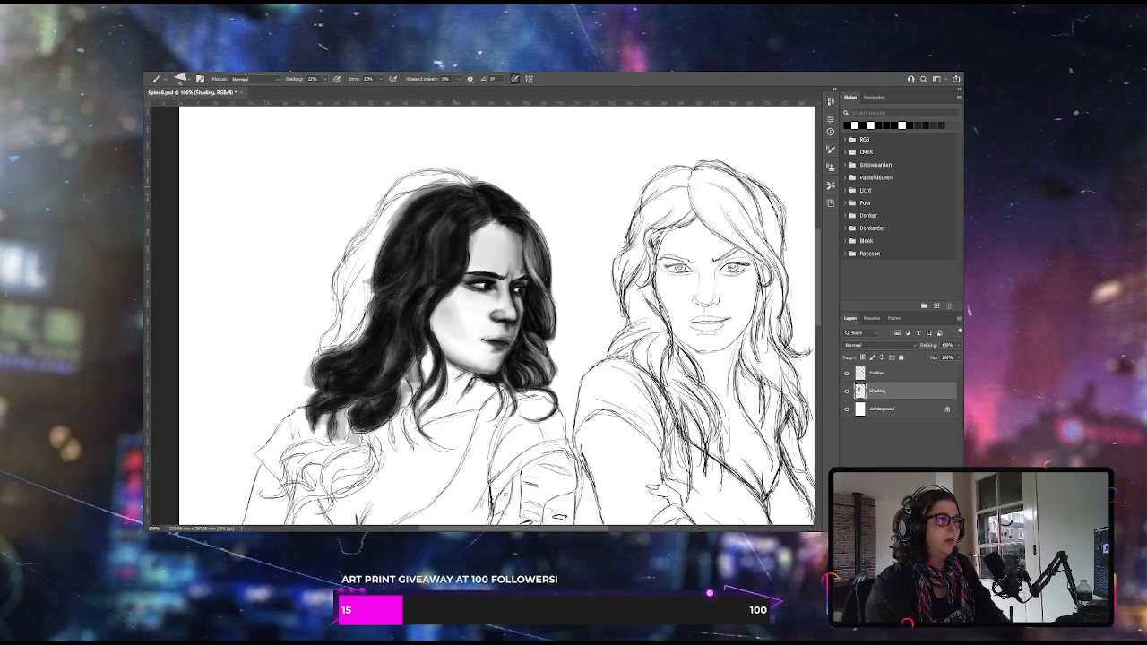
Shade the top edge and outer back of the left woman's hair dark, following the outline down to the shoulder curls
left_click_drag(464, 184, 407, 187)
mouse_move(451, 176)
left_mouse_down()
mouse_move(392, 194)
mouse_move(403, 188)
mouse_move(377, 215)
left_mouse_up()
left_click_drag(417, 176, 388, 202)
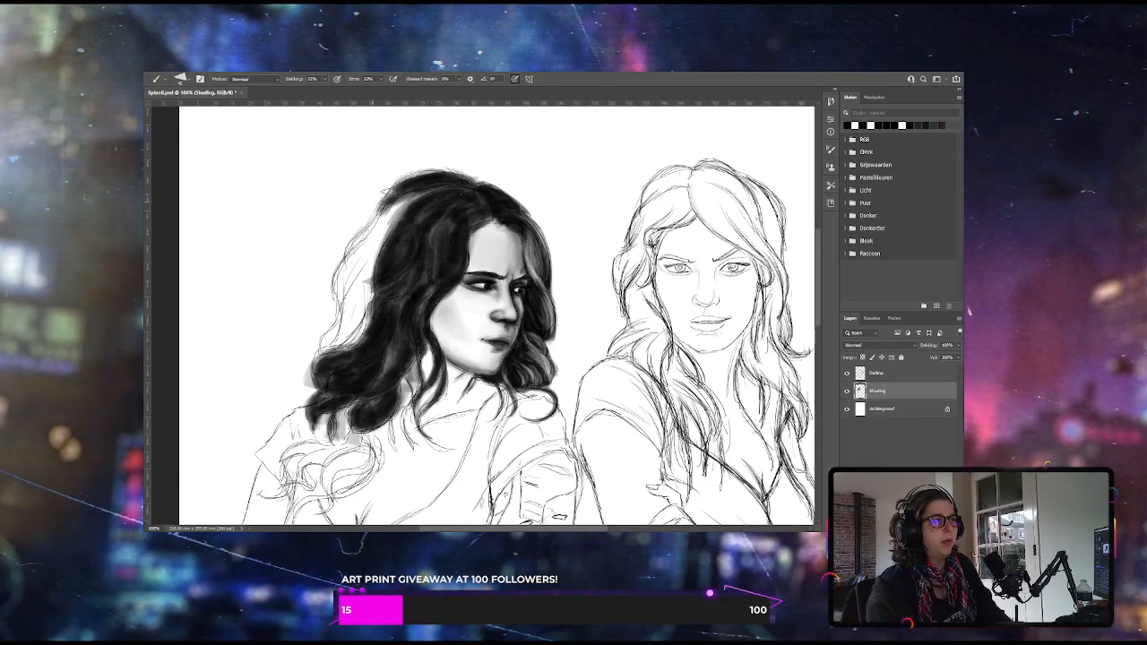
left_click_drag(387, 199, 360, 240)
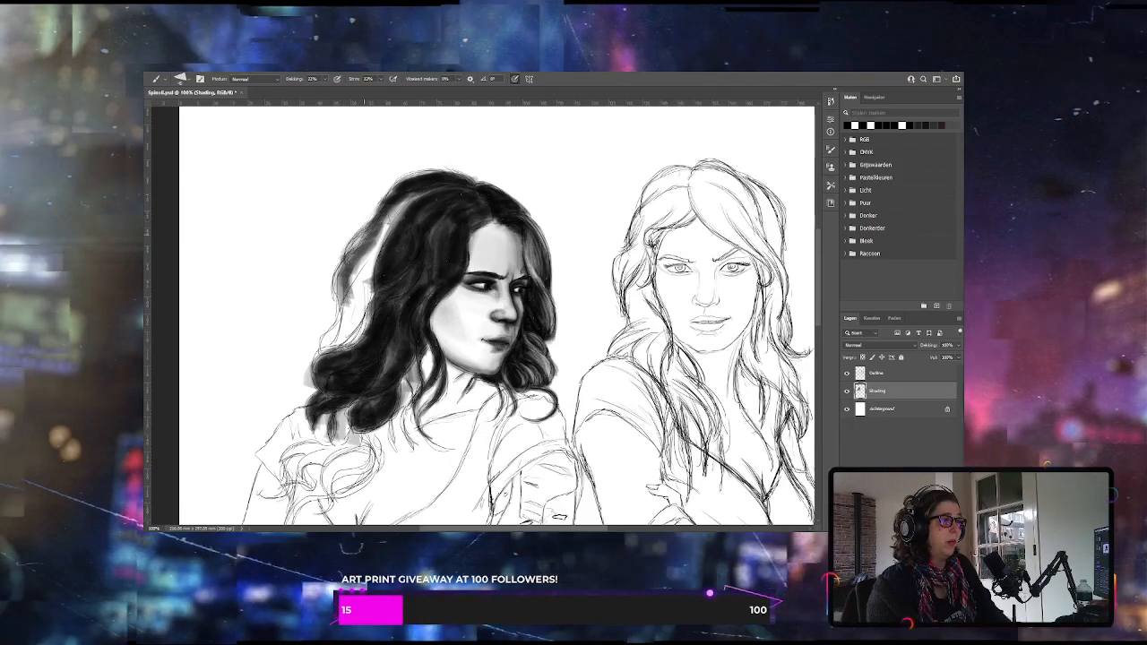
left_click_drag(379, 235, 354, 319)
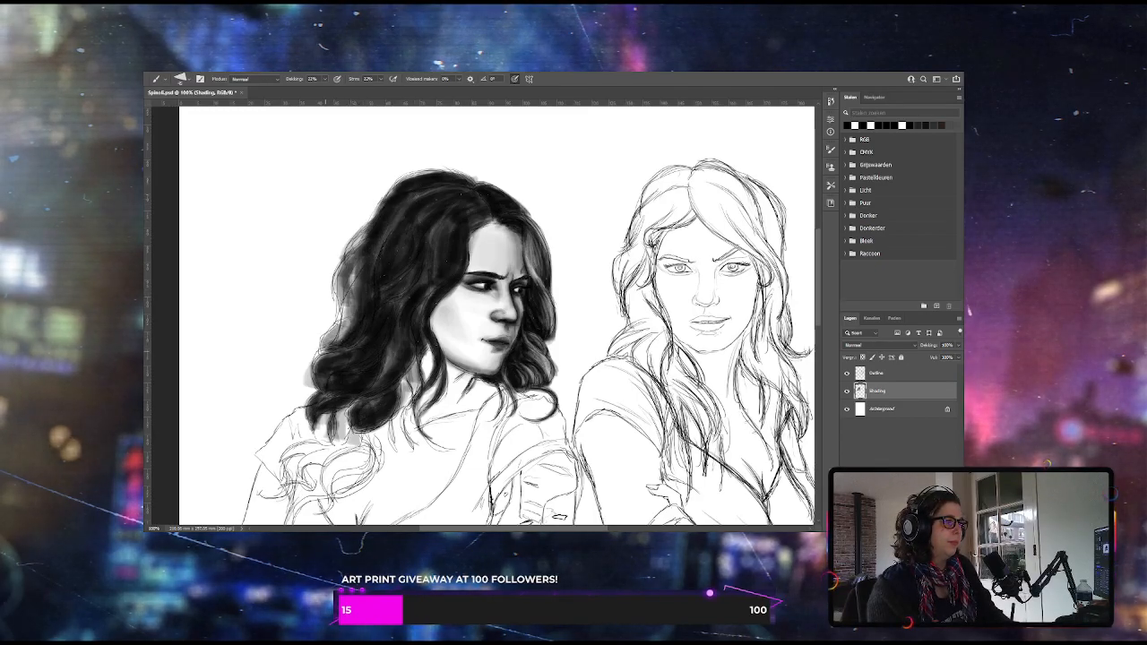
left_click_drag(341, 323, 351, 273)
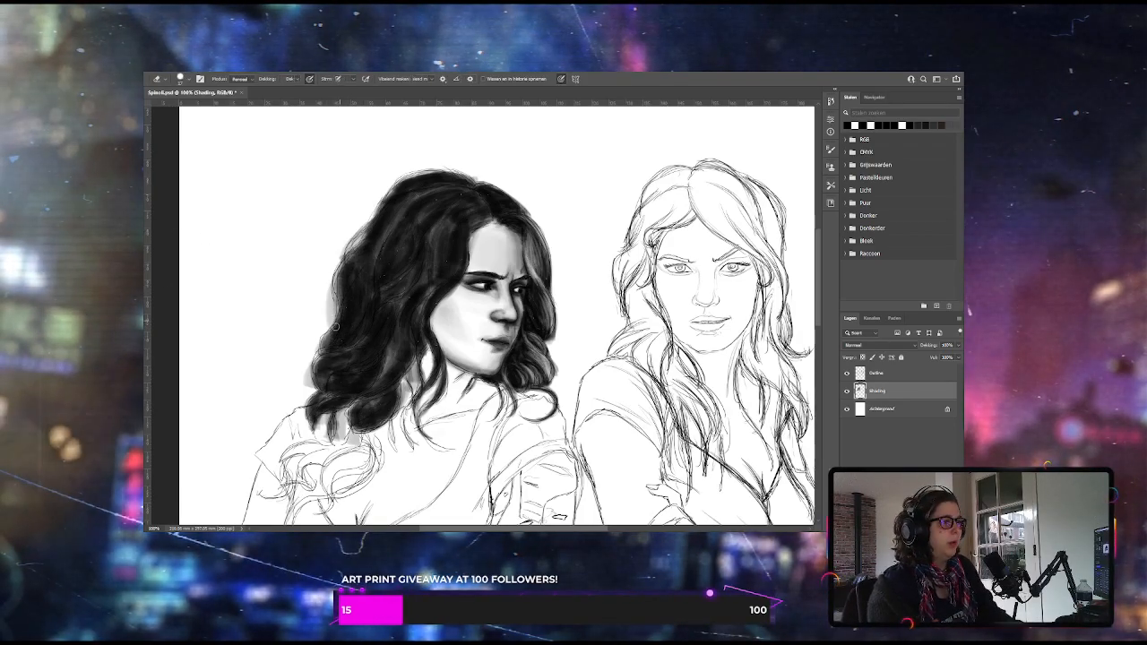
Erase the stray shading outside the hair's outer edge, then brush dark tones into the lowest curls over her chest
key("e")
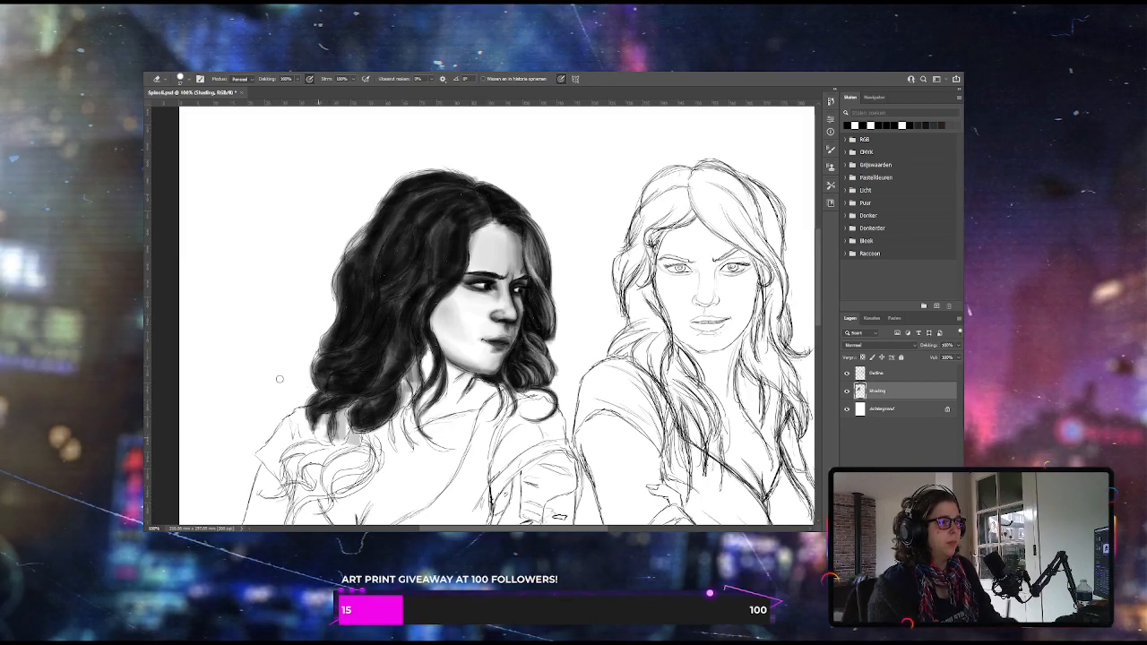
key("b")
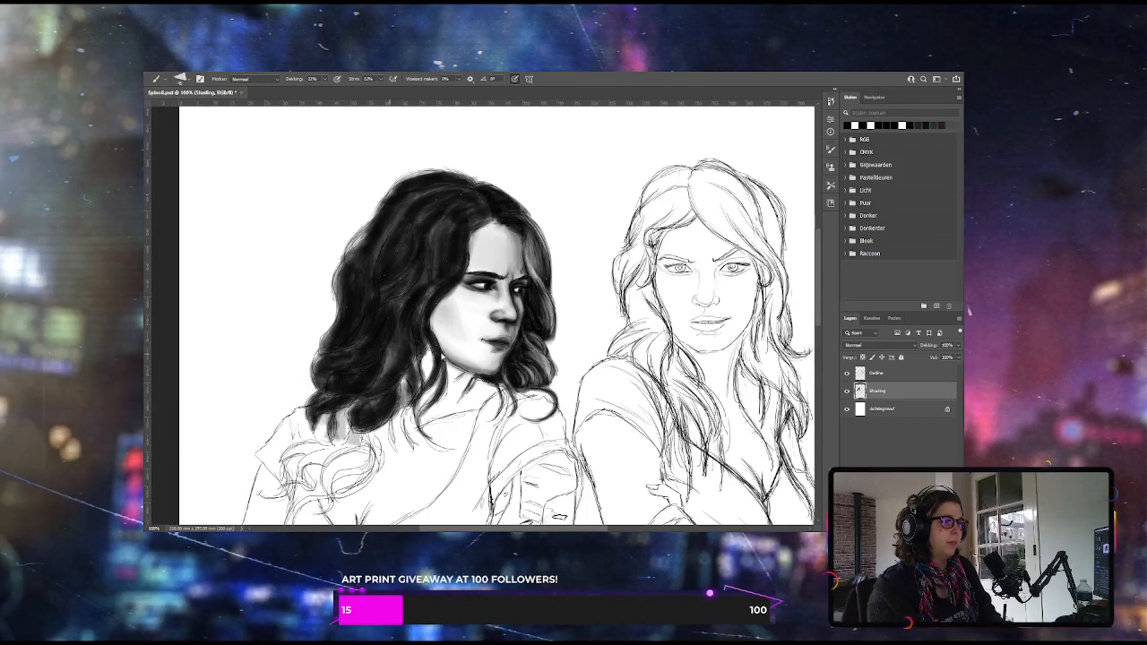
scroll(816, 278, "down", 3)
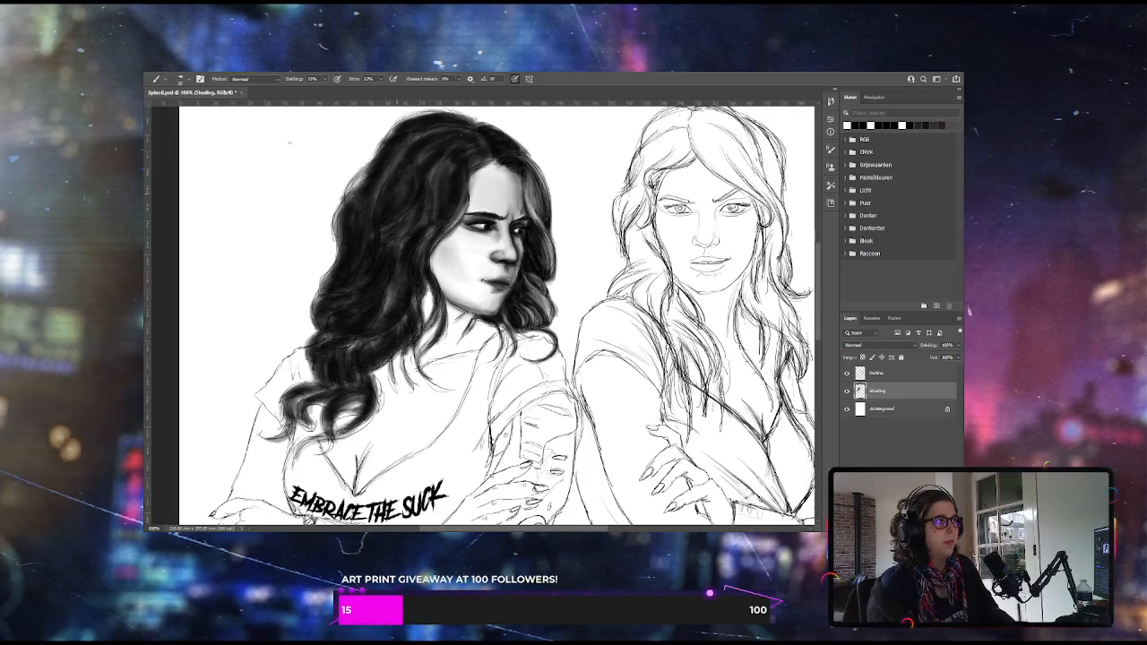
Raise the brush opacity and paint lighter highlight strands through the left woman's hair around the parting, forehead and crown
key("2")
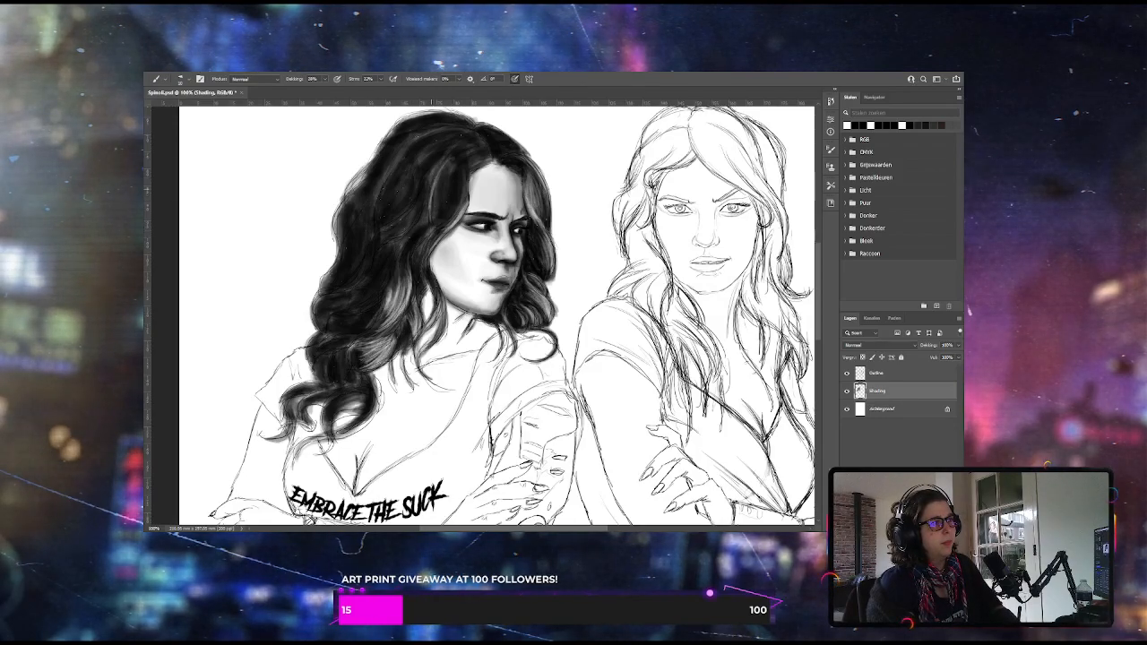
left_click_drag(431, 211, 446, 165)
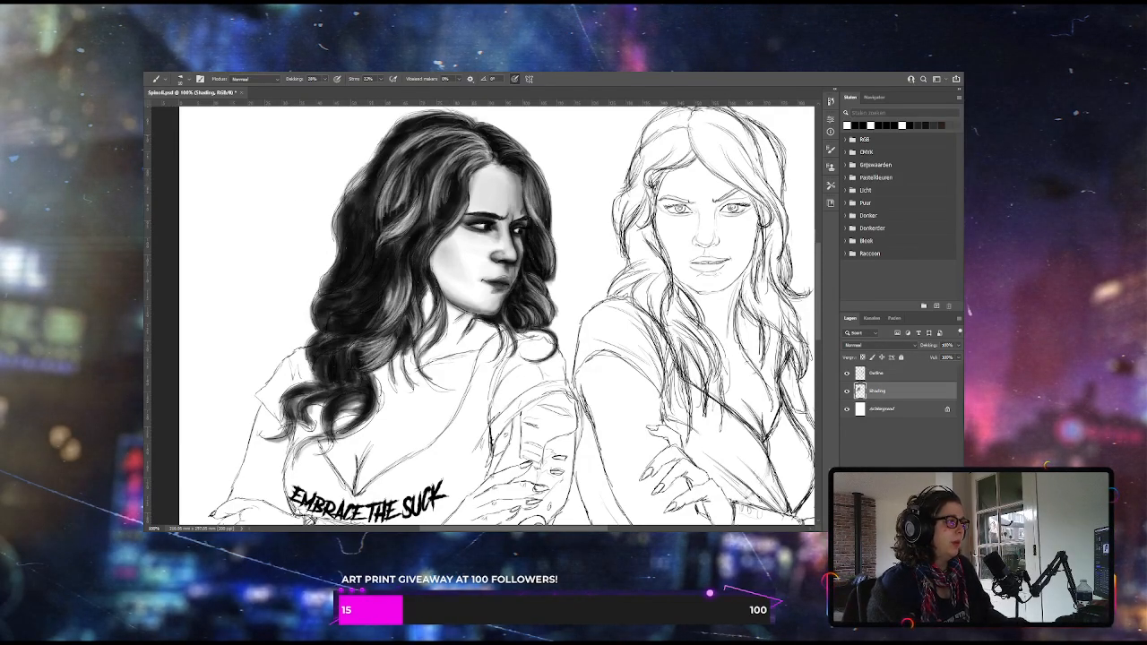
left_click(325, 80)
left_click_drag(326, 92, 332, 91)
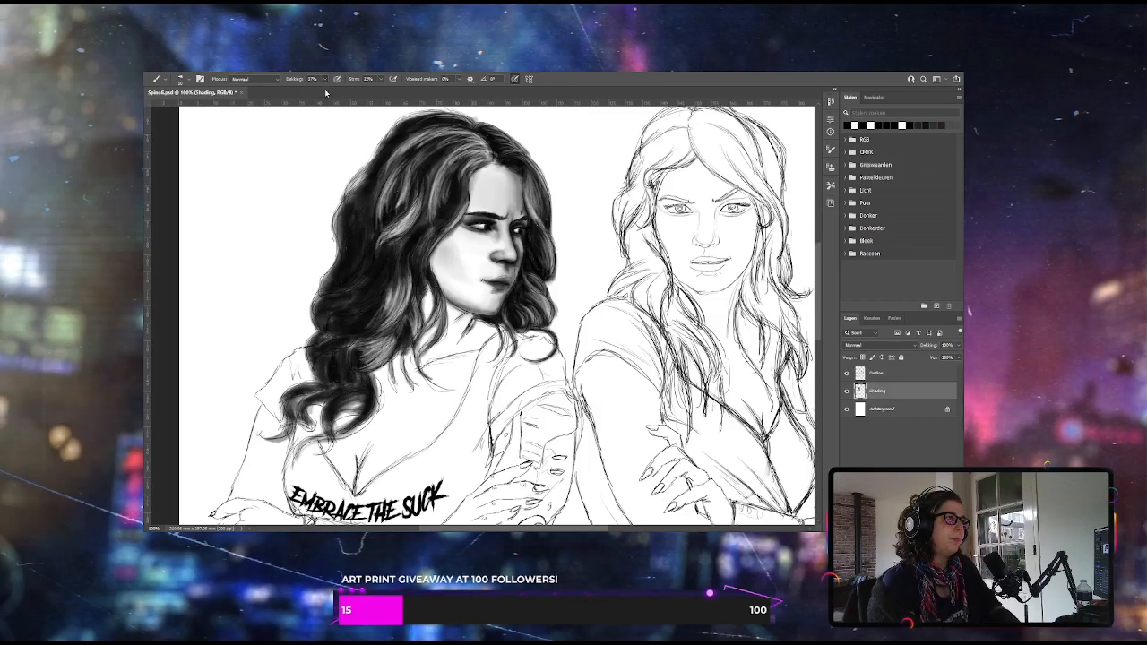
left_click_drag(392, 182, 386, 203)
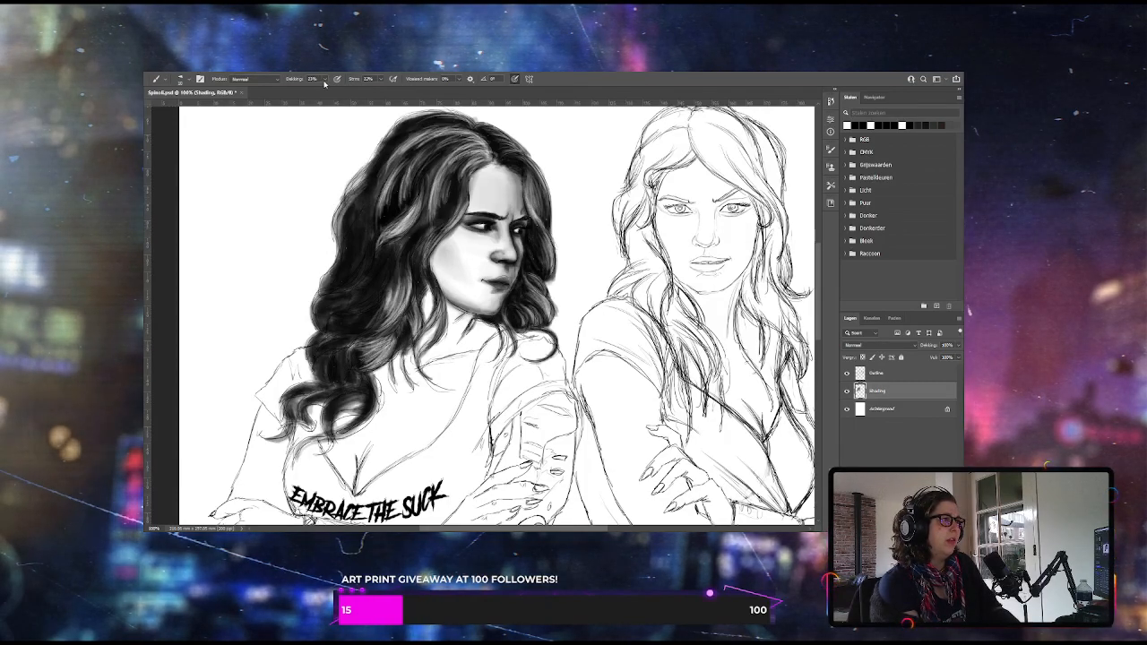
Starting at 41% brush opacity, add highlight strands to the outer hair and lower curls, then set the opacity to 34%
key("4")
key("1")
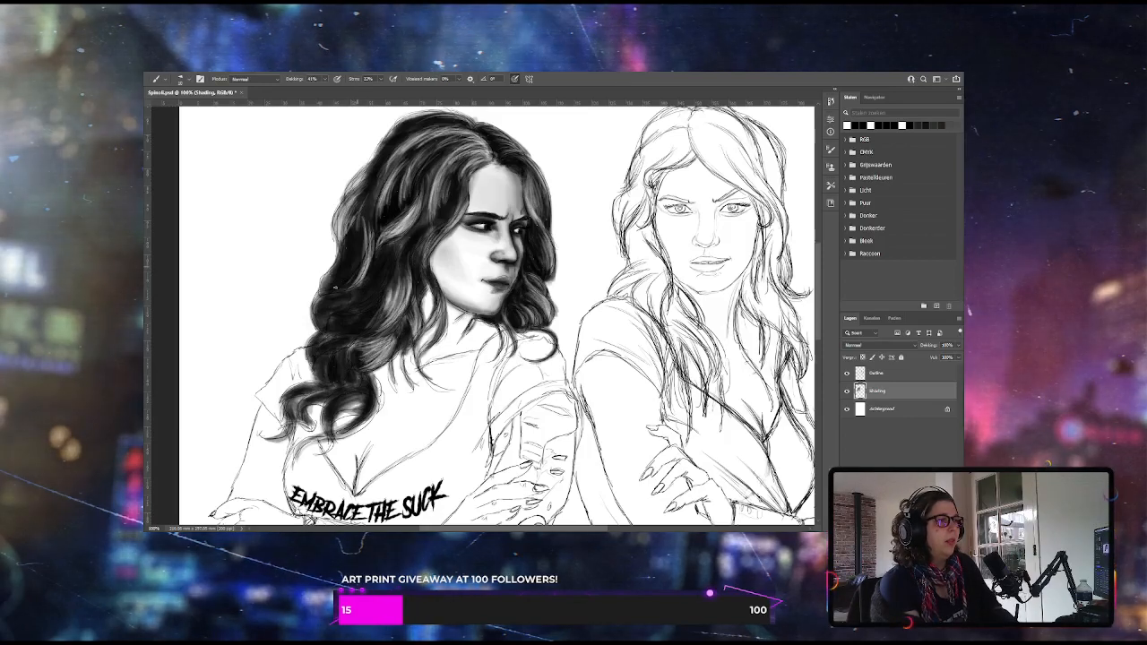
left_click(324, 79)
left_click_drag(325, 91, 316, 92)
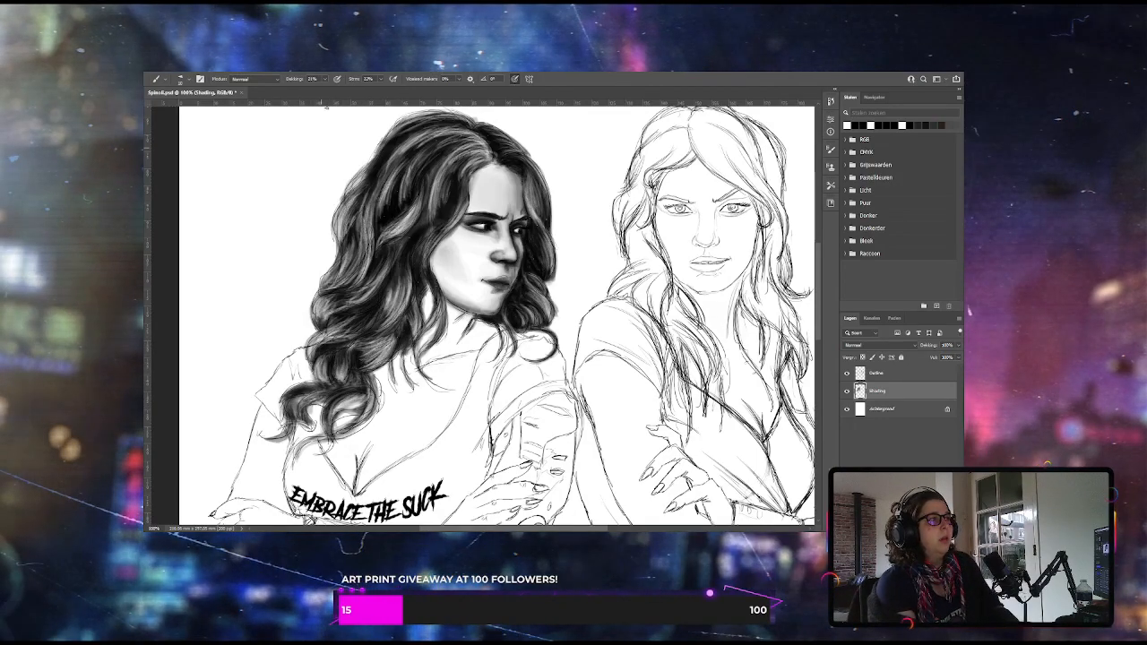
left_click(325, 79)
left_click_drag(324, 92, 331, 93)
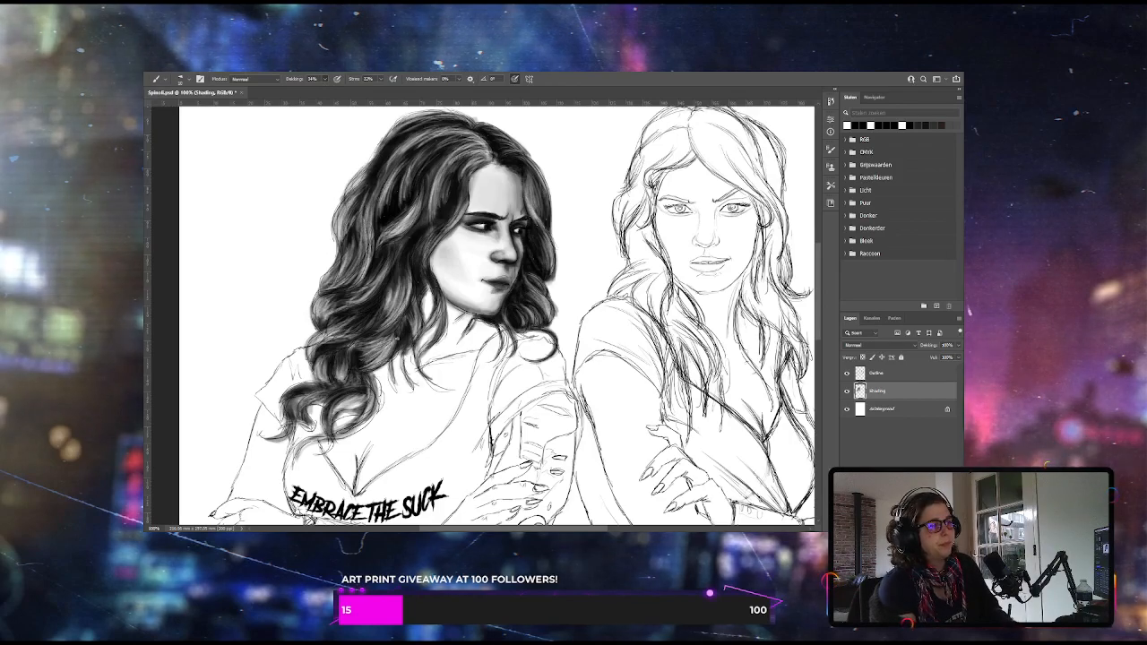
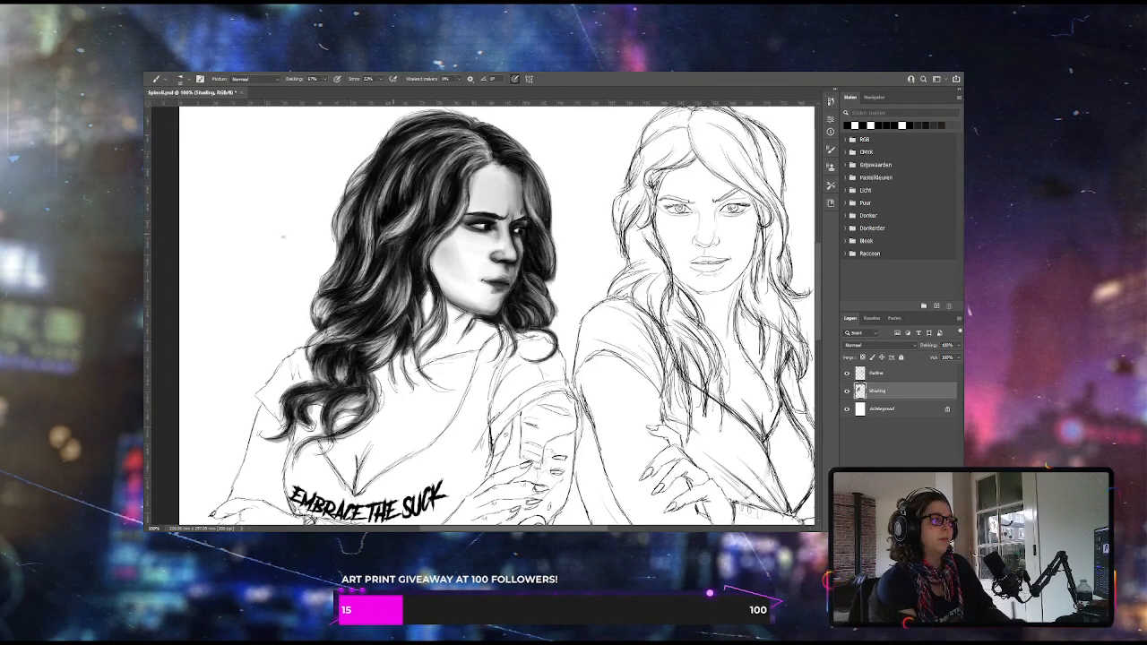
Enlarge the brush, lower its opacity and shade the left woman's neck beneath the jaw and beside her hair
key("e")
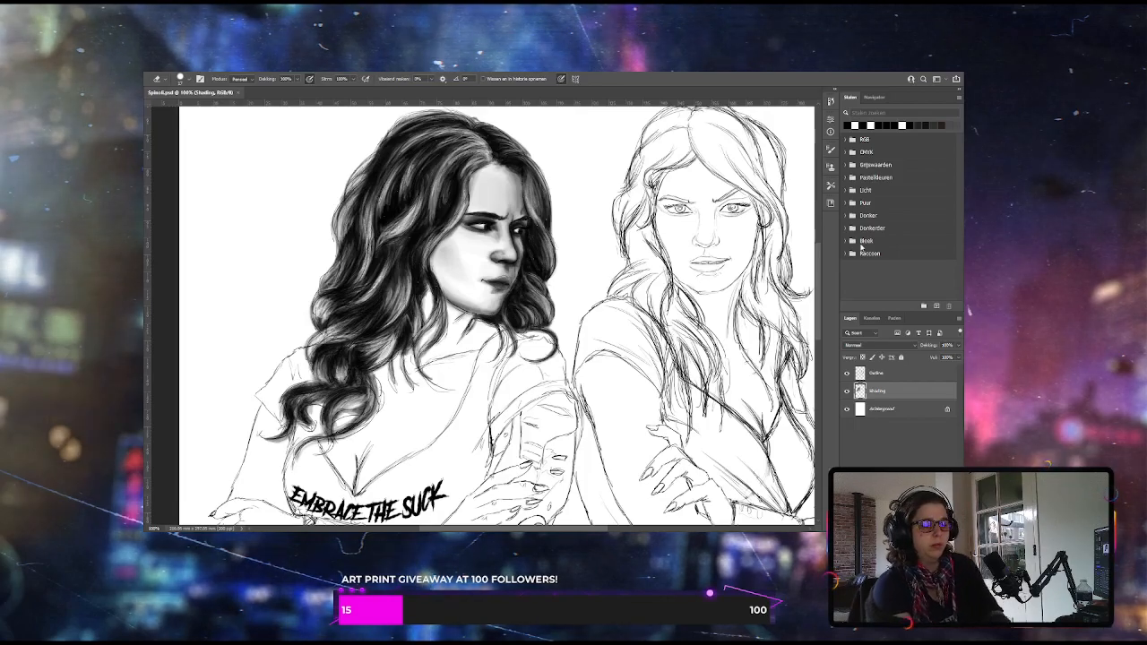
key("ctrl+minus")
key("ctrl+minus")
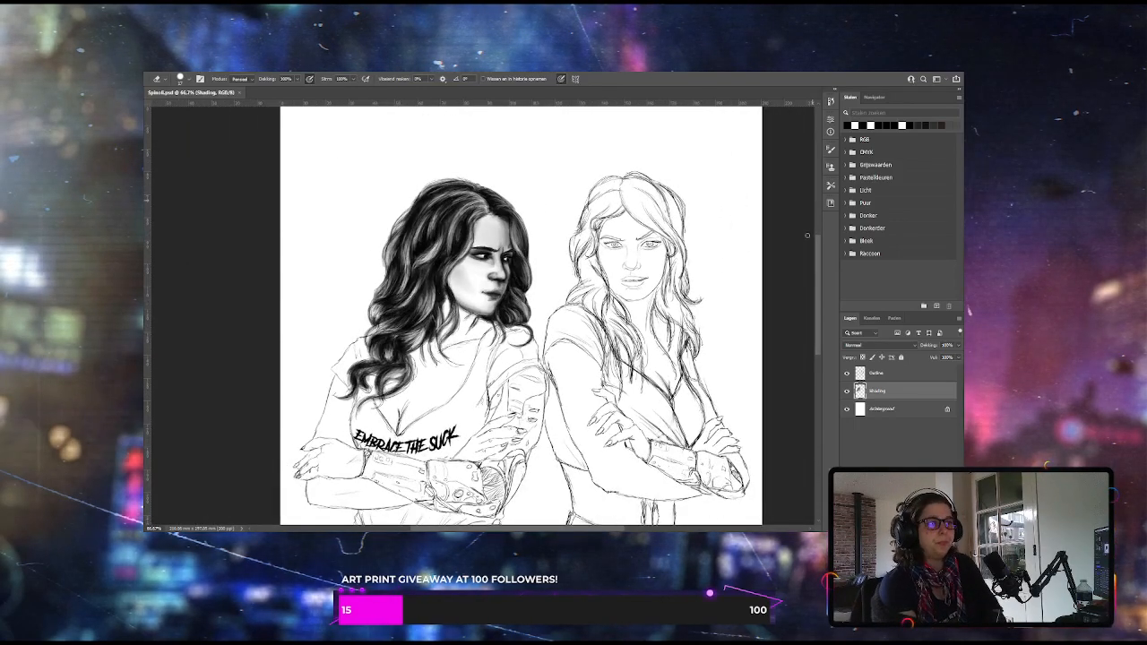
scroll(816, 269, "down", 3)
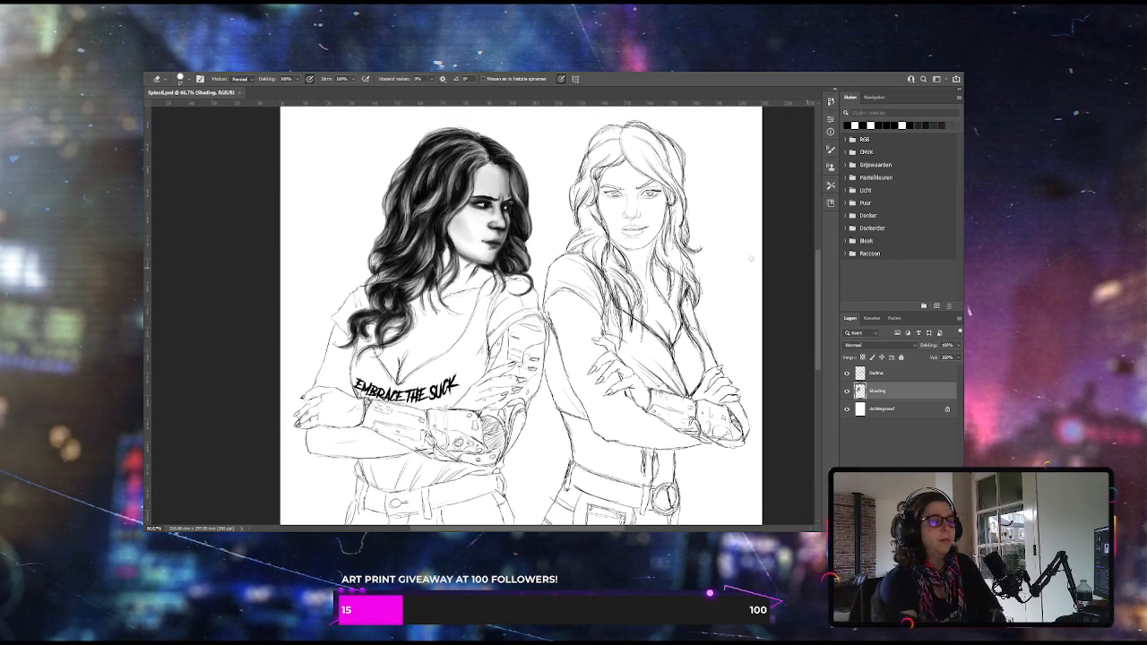
key("b")
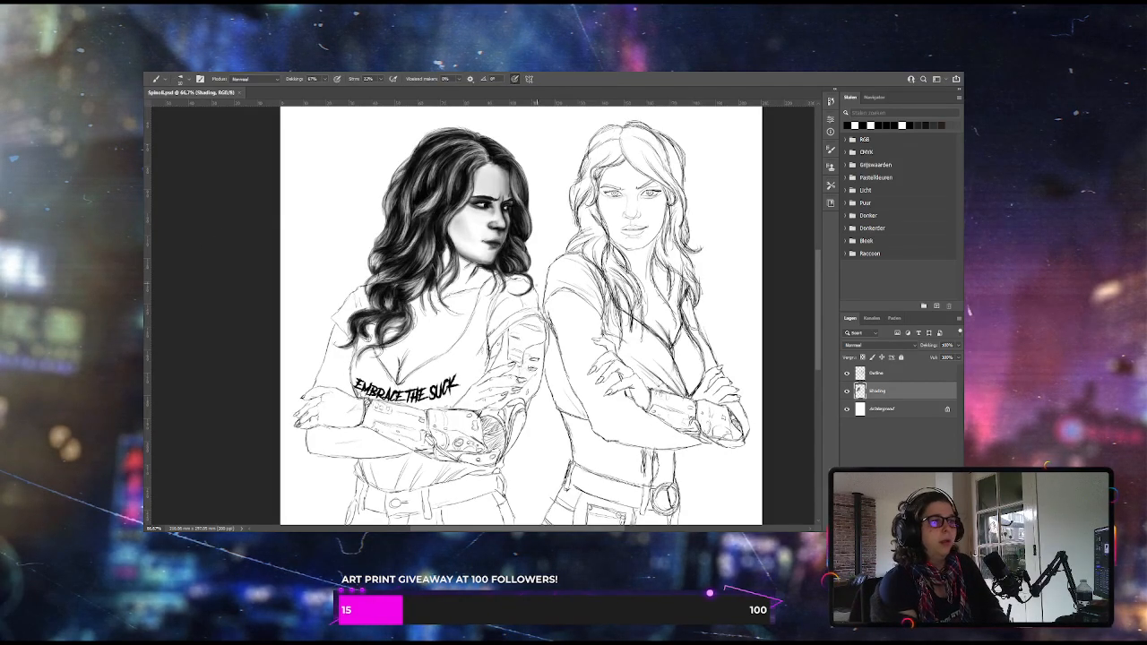
key("bracketright")
key("bracketright")
key("bracketright")
key("bracketright")
key("bracketright")
key("bracketright")
key("bracketright")
key("bracketright")
key("bracketright")
key("bracketright")
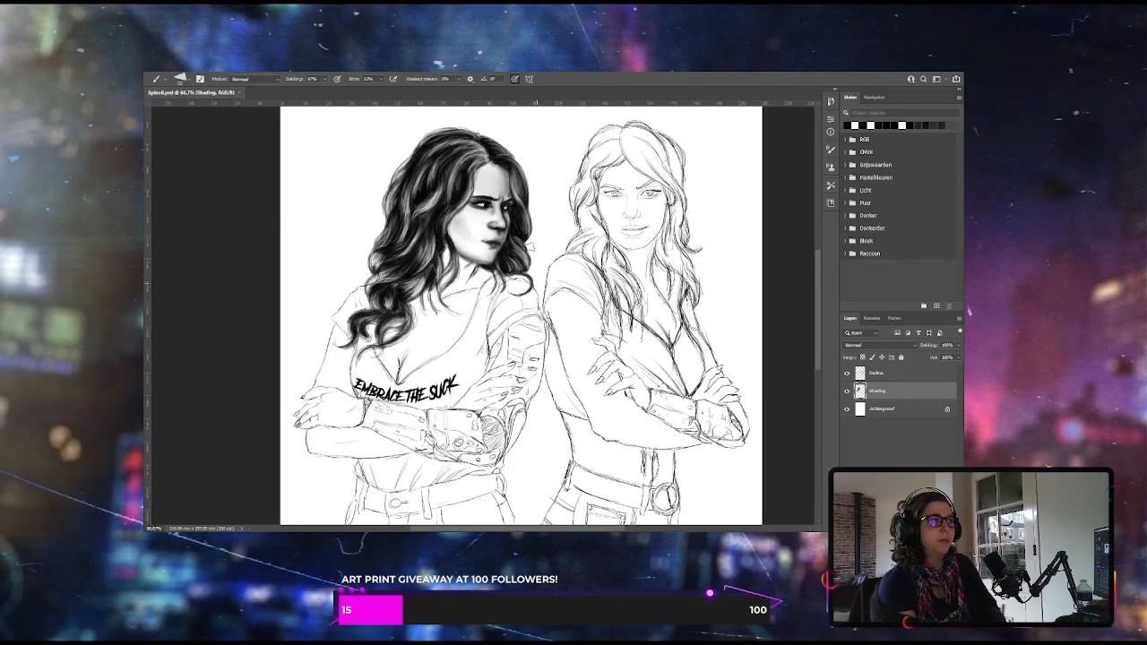
left_click_drag(326, 80, 302, 91)
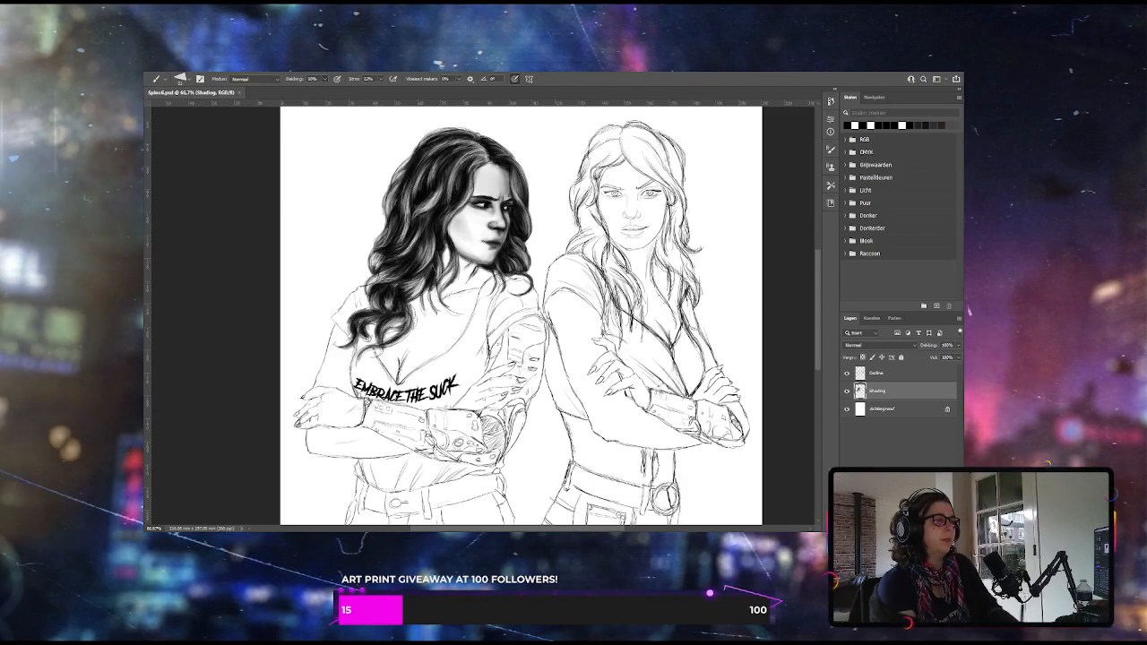
left_click_drag(478, 262, 445, 249)
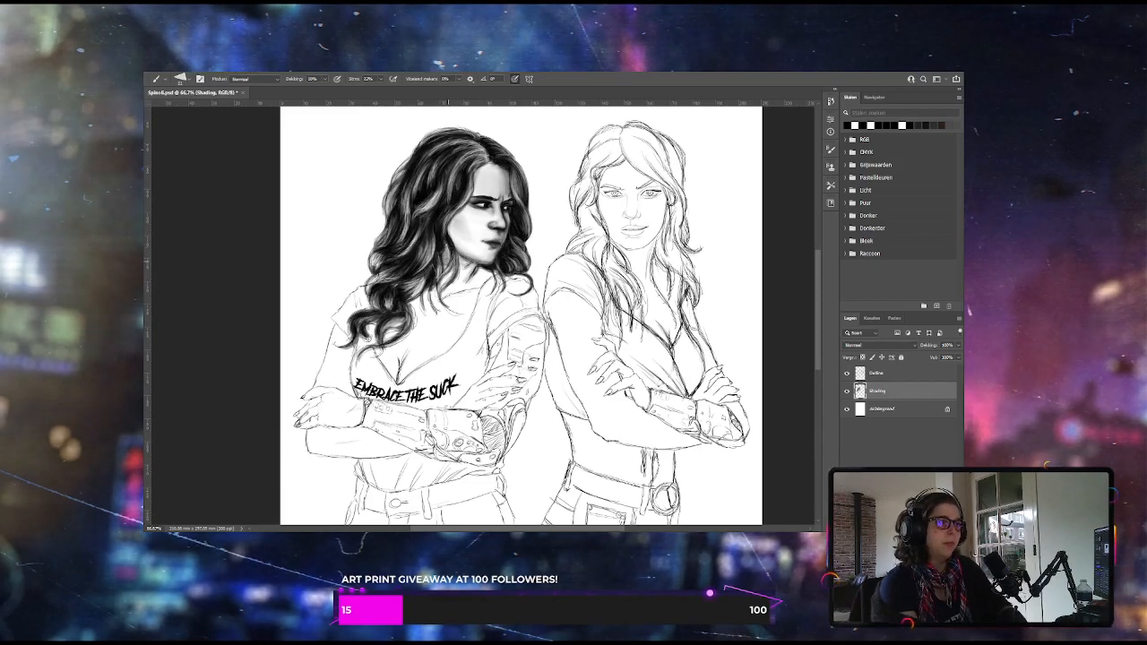
mouse_move(477, 262)
left_mouse_down()
mouse_move(457, 265)
mouse_move(485, 268)
mouse_move(488, 285)
left_mouse_up()
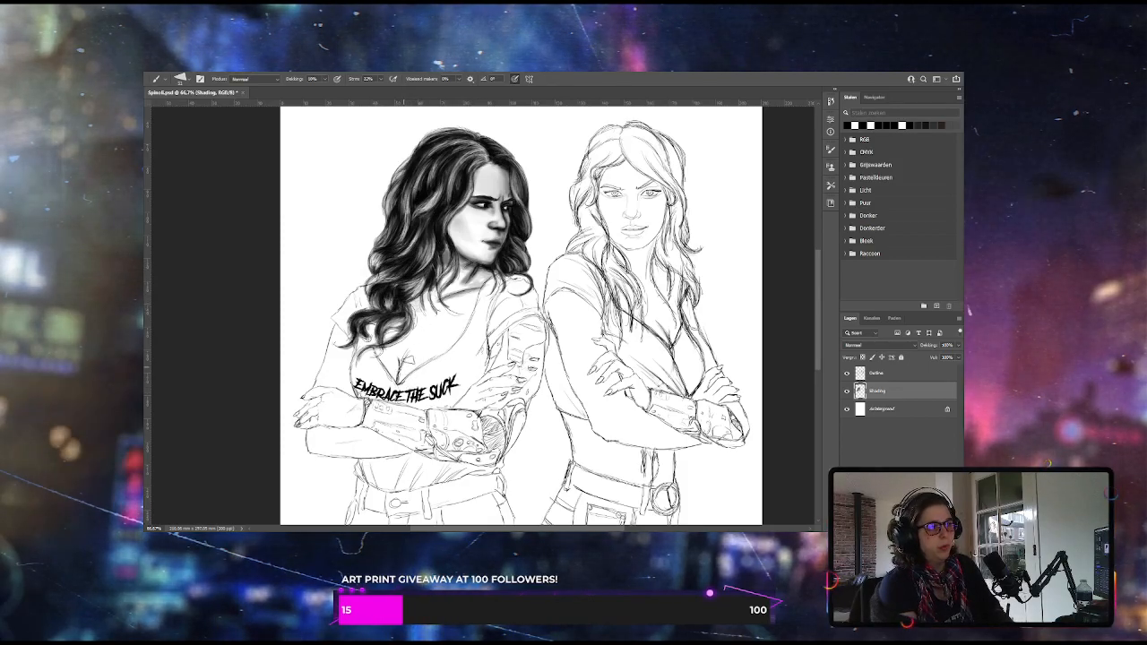
Darken the left woman's cleavage and blend low-opacity grey shading over her chest up to the neckline
mouse_move(407, 356)
left_mouse_down()
mouse_move(399, 381)
mouse_move(407, 377)
left_mouse_up()
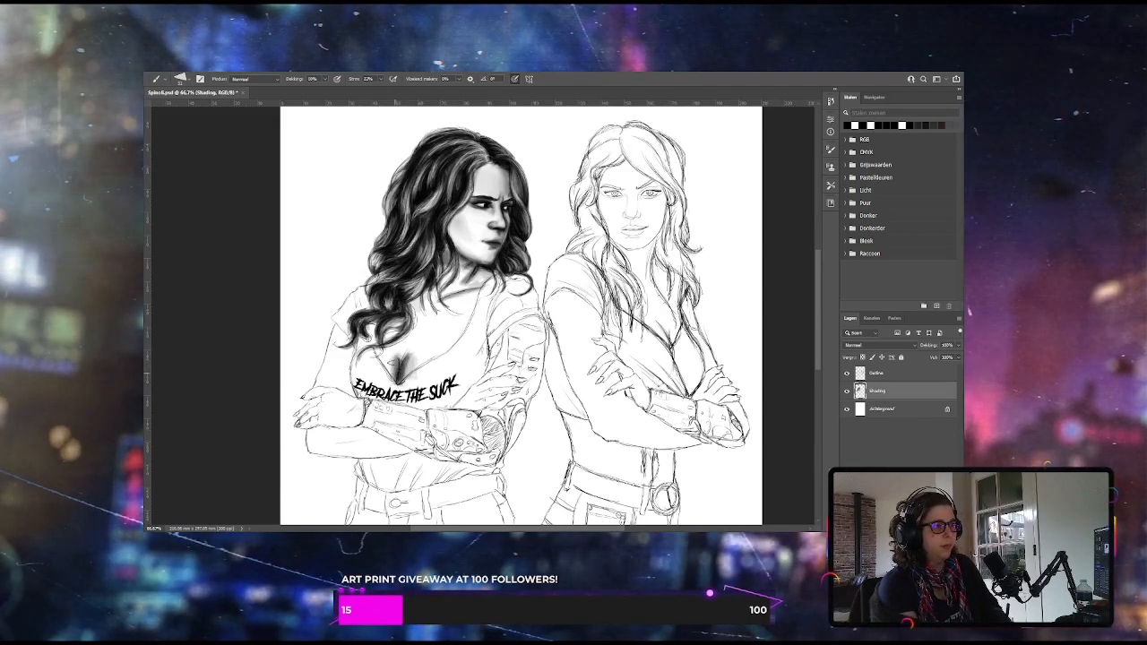
left_click_drag(389, 357, 397, 382)
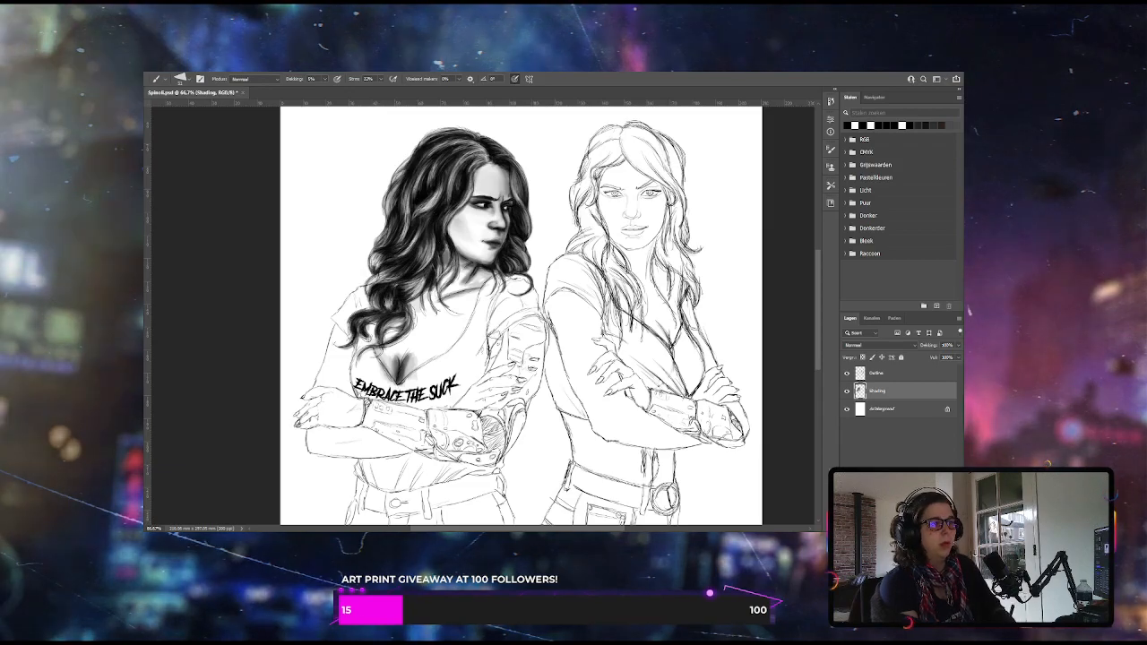
mouse_move(420, 343)
left_mouse_down()
mouse_move(468, 304)
mouse_move(437, 344)
left_mouse_up()
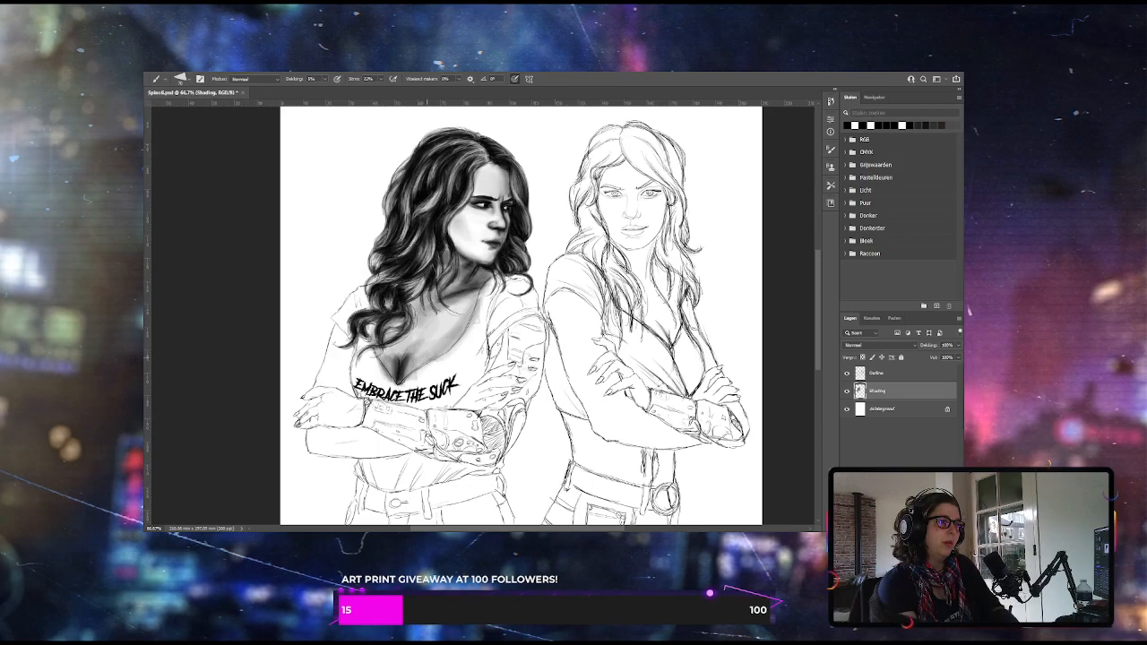
left_click_drag(427, 356, 455, 330)
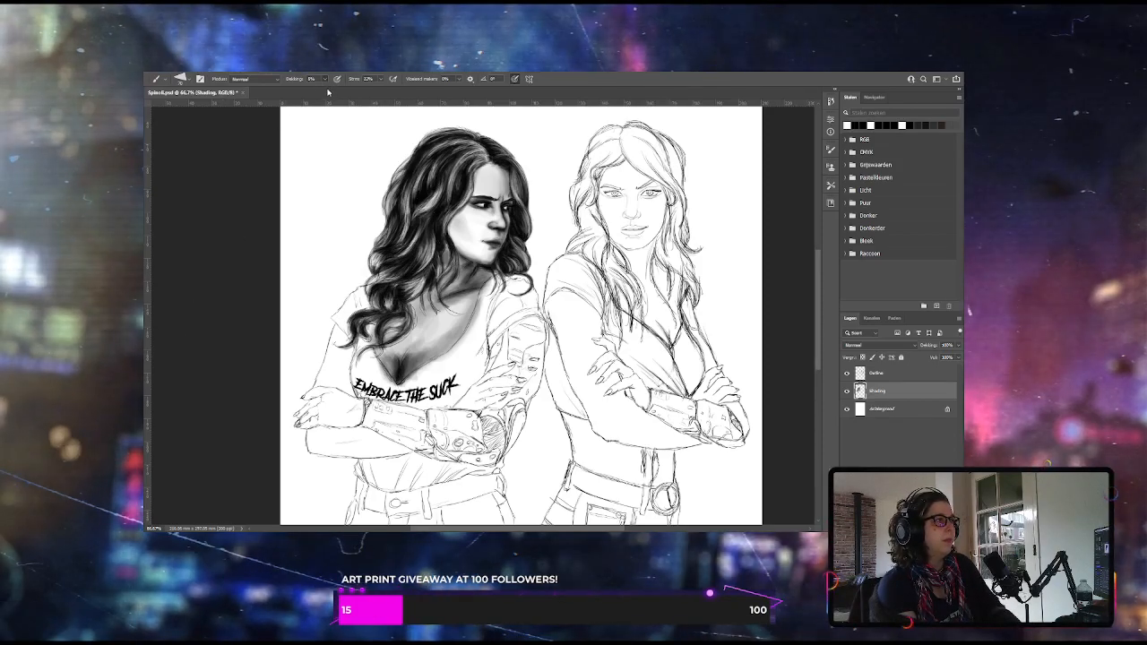
key("1")
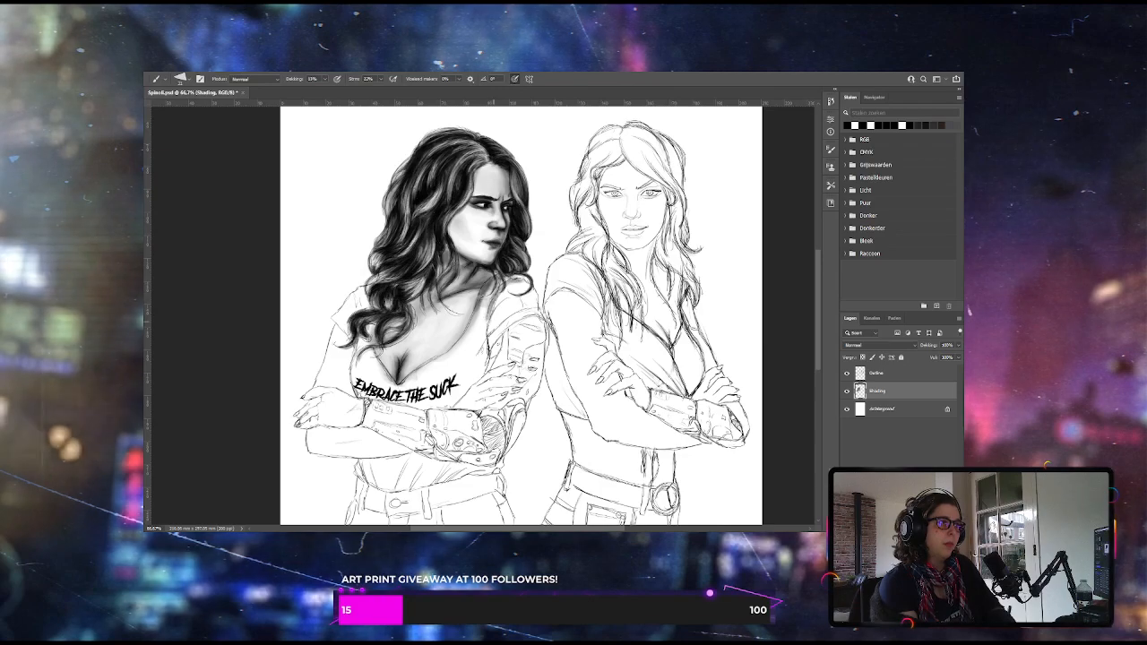
Fill the left woman's V-neck top and sleeves with near-black over the lettering, then soften its lower front at reduced opacity
left_click_drag(329, 96, 334, 96)
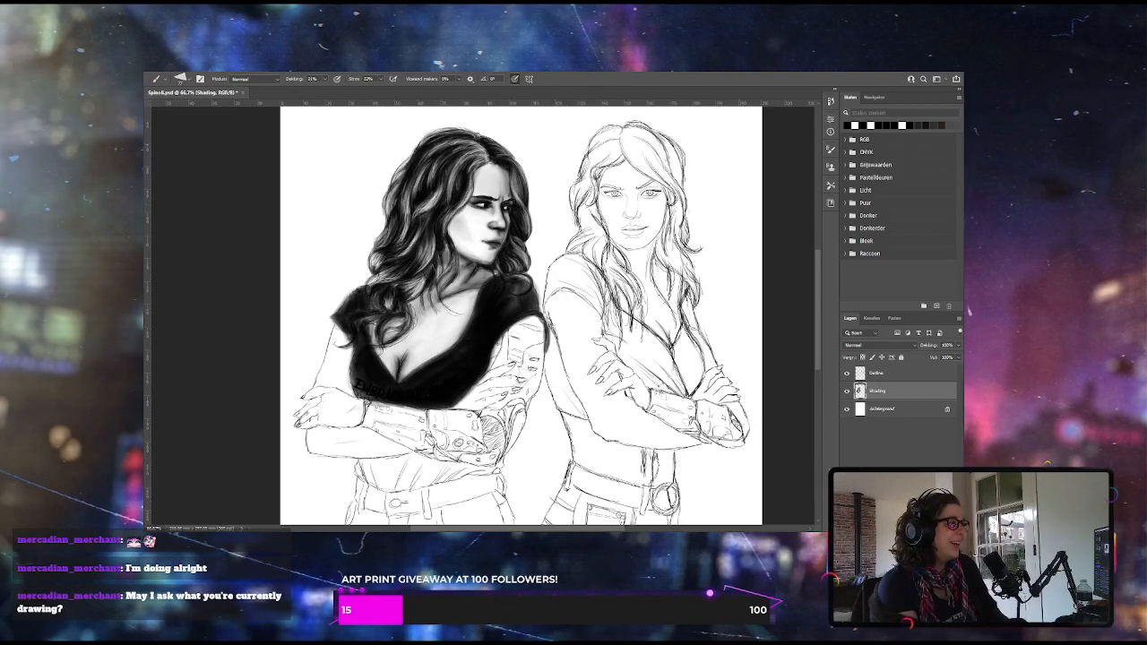
left_click(325, 80)
left_click_drag(326, 91, 320, 92)
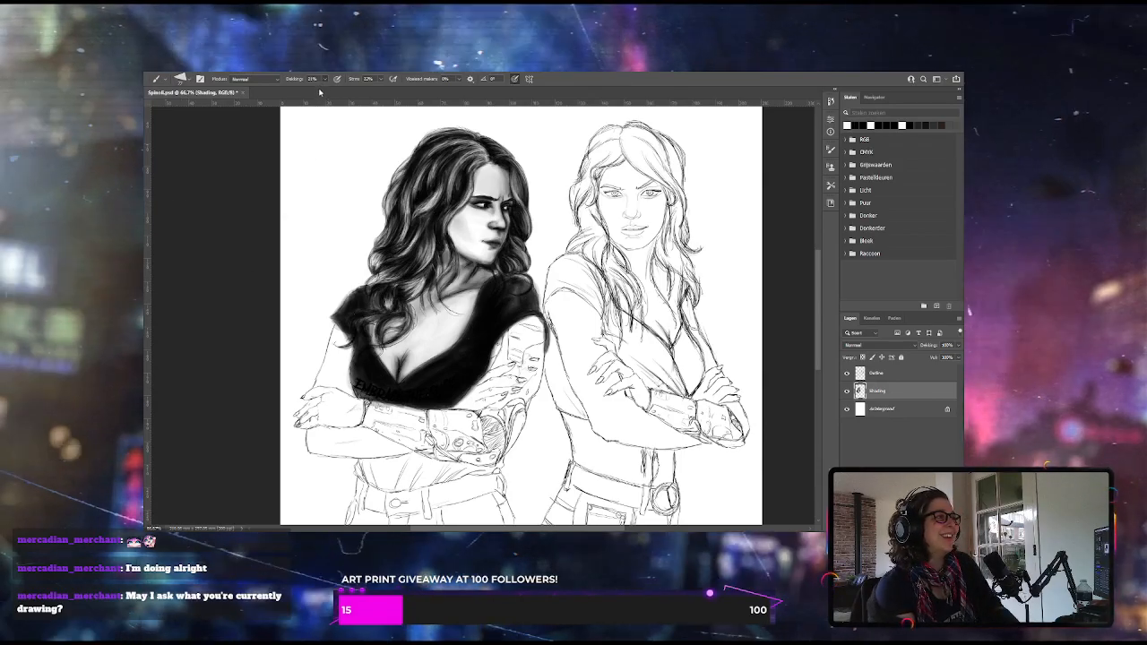
left_click_drag(418, 381, 364, 387)
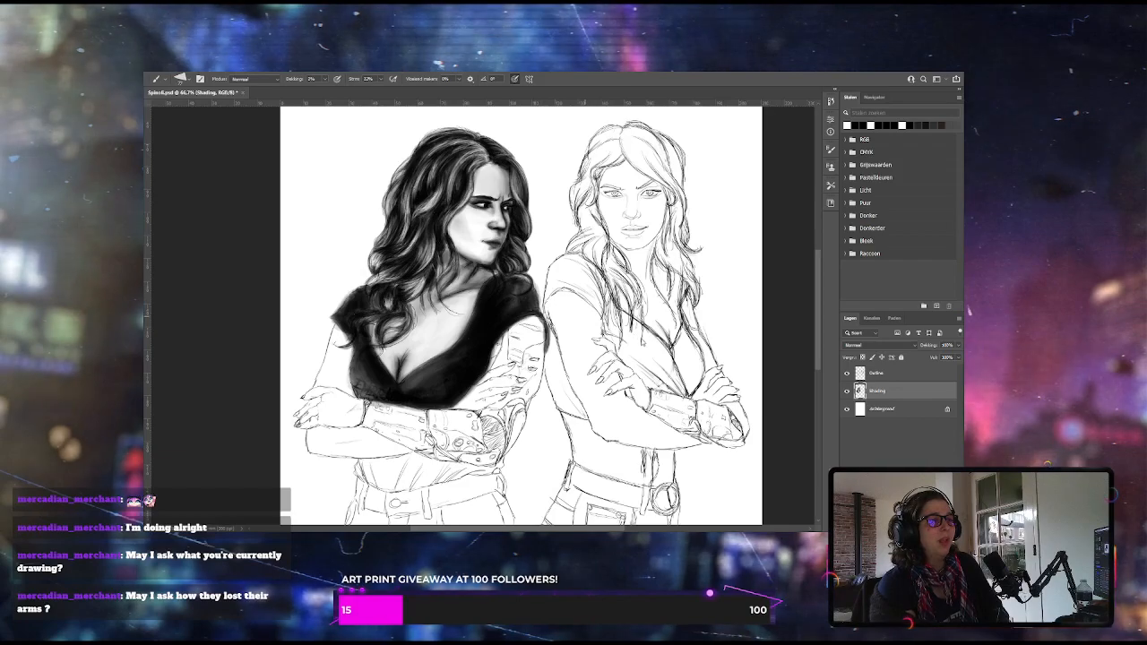
Vary the brush opacity and blend soft grey highlights into the sleeves and bust of the left woman's black top
left_click(326, 82)
left_click_drag(335, 92, 331, 93)
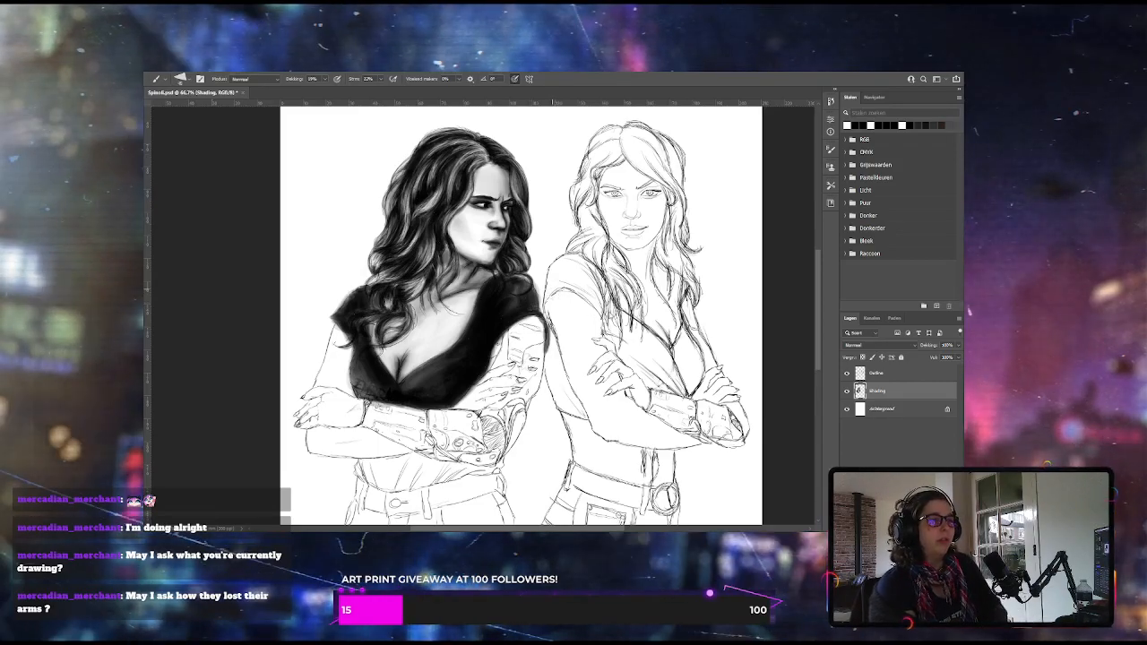
left_click(324, 79)
left_click_drag(325, 93, 318, 93)
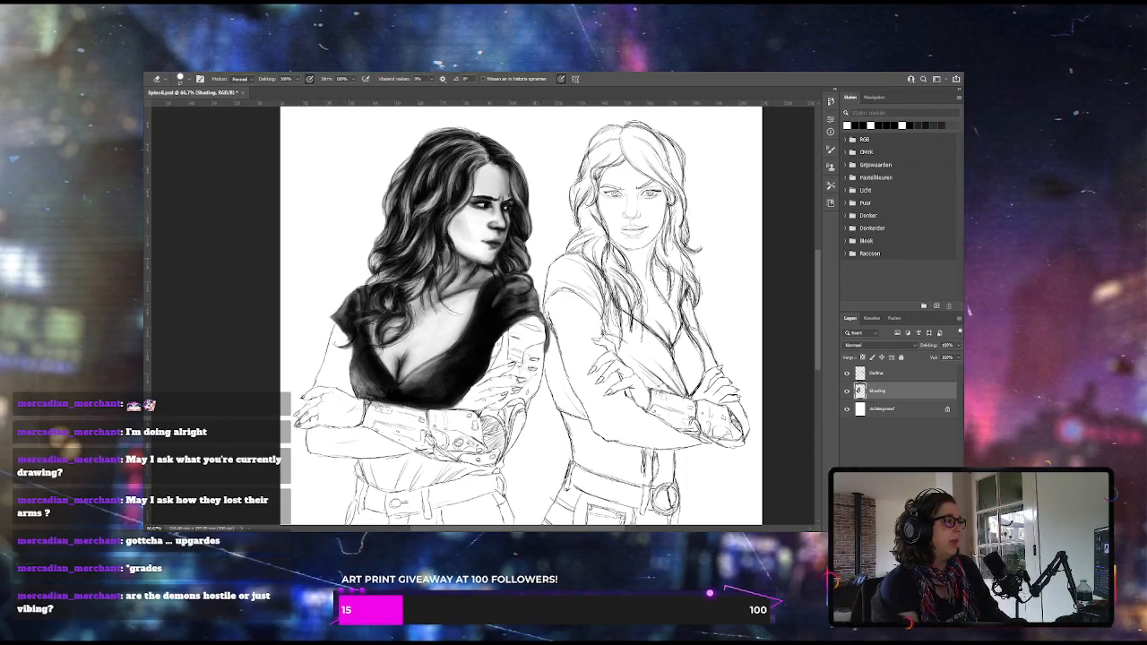
key("b")
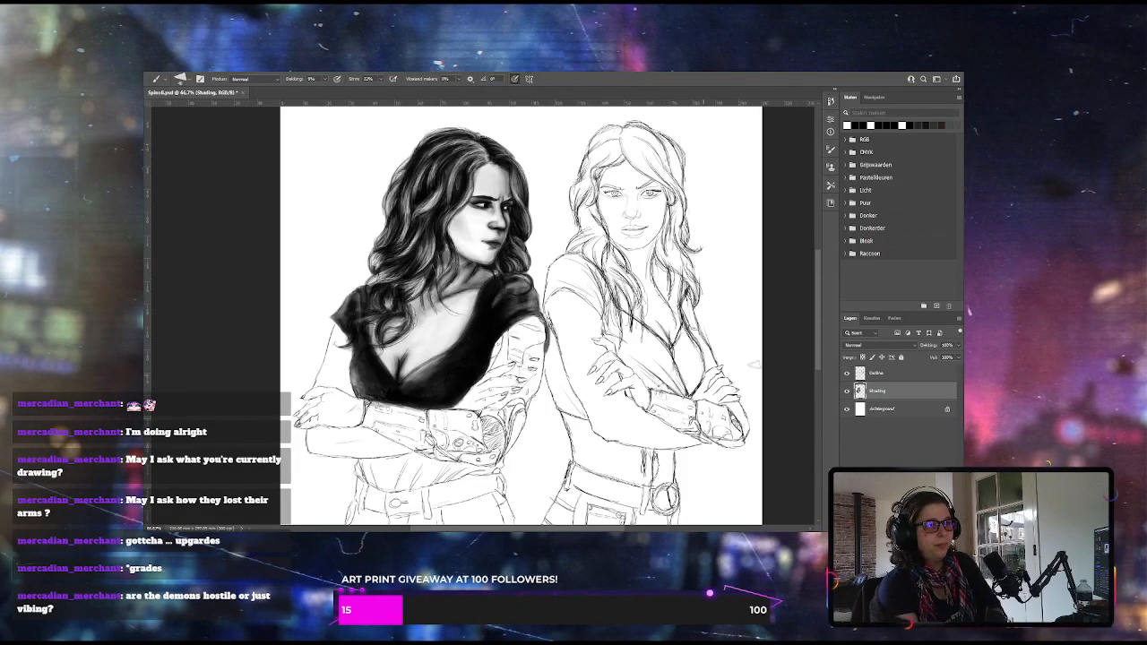
Shade the left woman's mechanical upper arm below the sleeve, alternating brush opacity for the dark panel lines and grey midtones
scroll(818, 325, "down", 2)
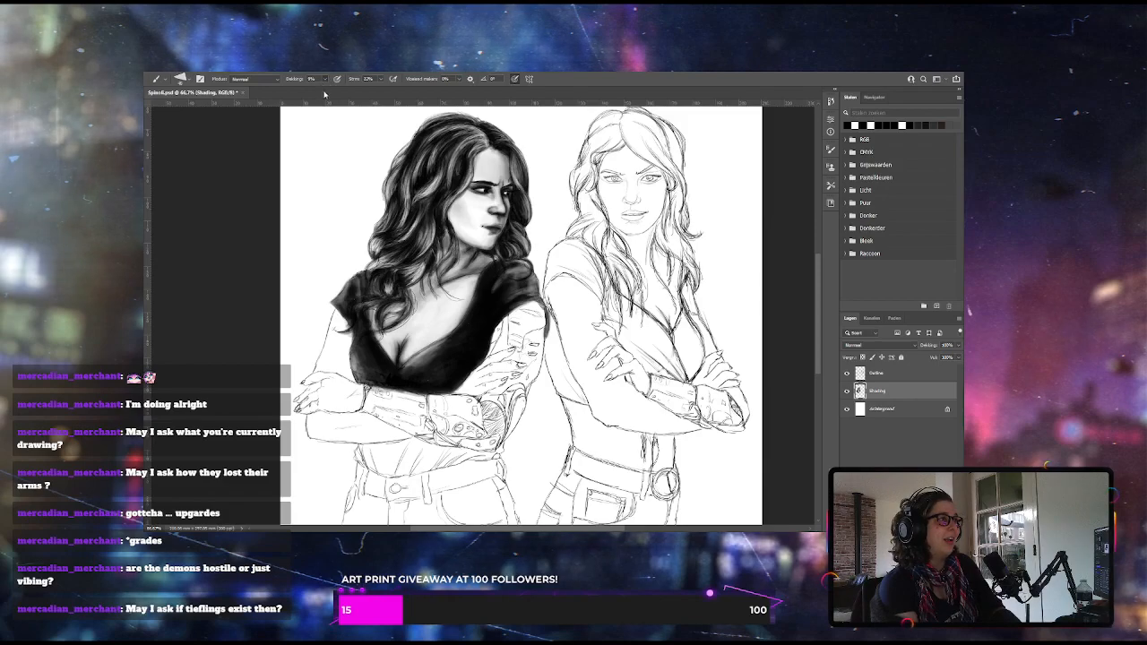
left_click_drag(324, 93, 328, 94)
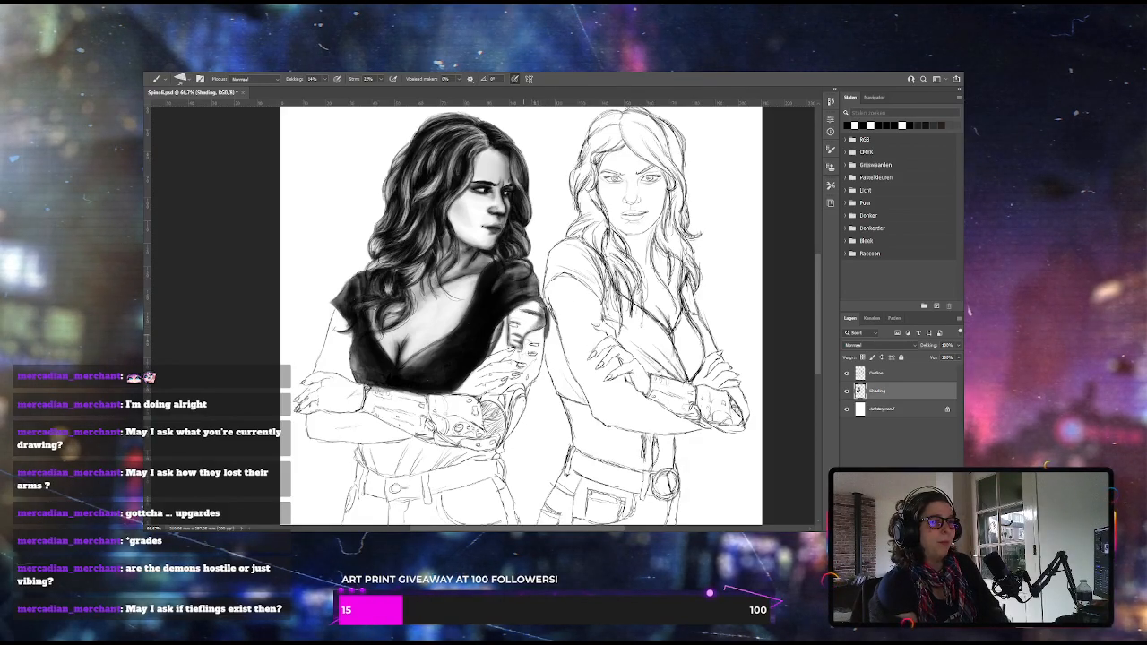
left_click_drag(323, 84, 321, 93)
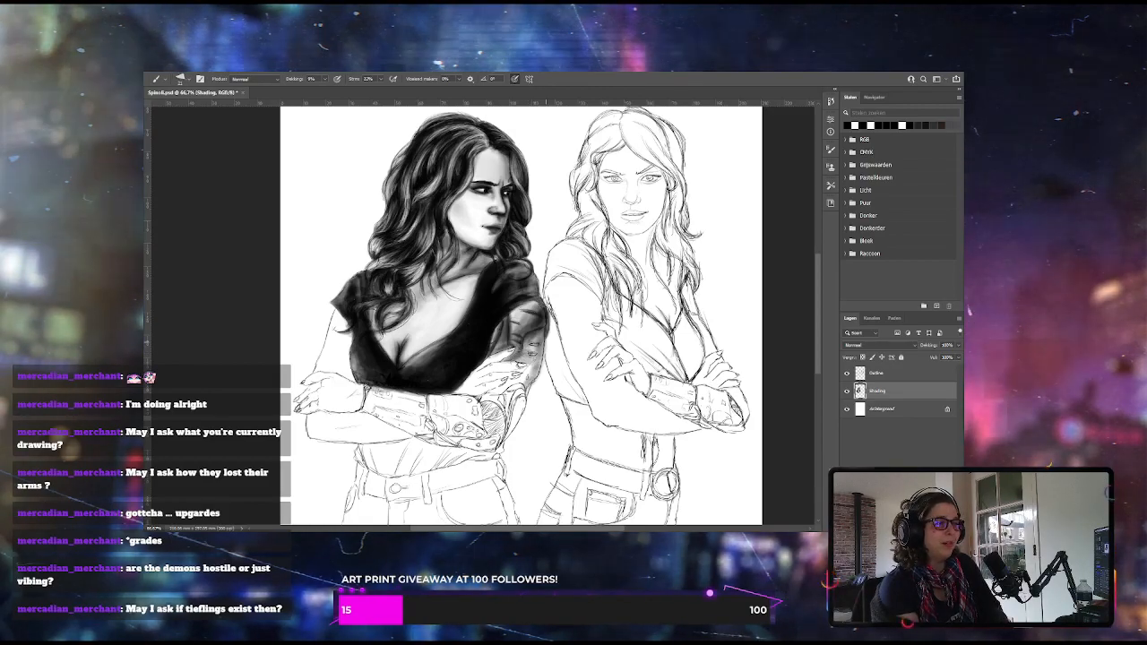
left_click(325, 79)
left_click_drag(325, 90, 330, 91)
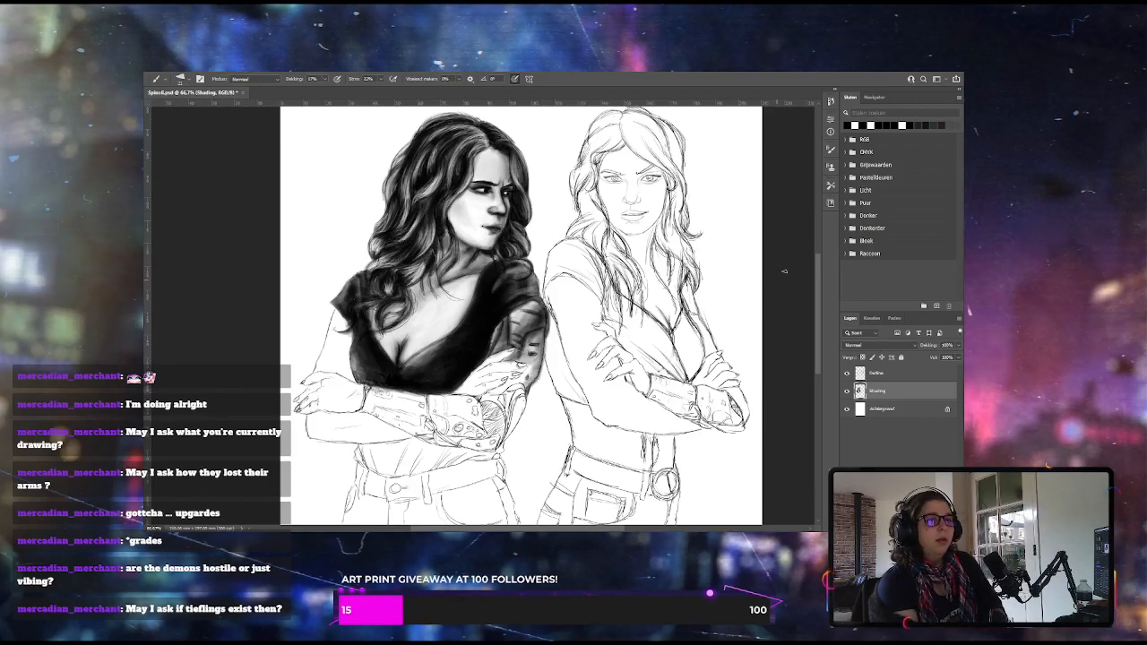
Shade the elbow of the left woman's mechanical arm dark and add grey tones to the hand resting on it
scroll(817, 285, "down", 3)
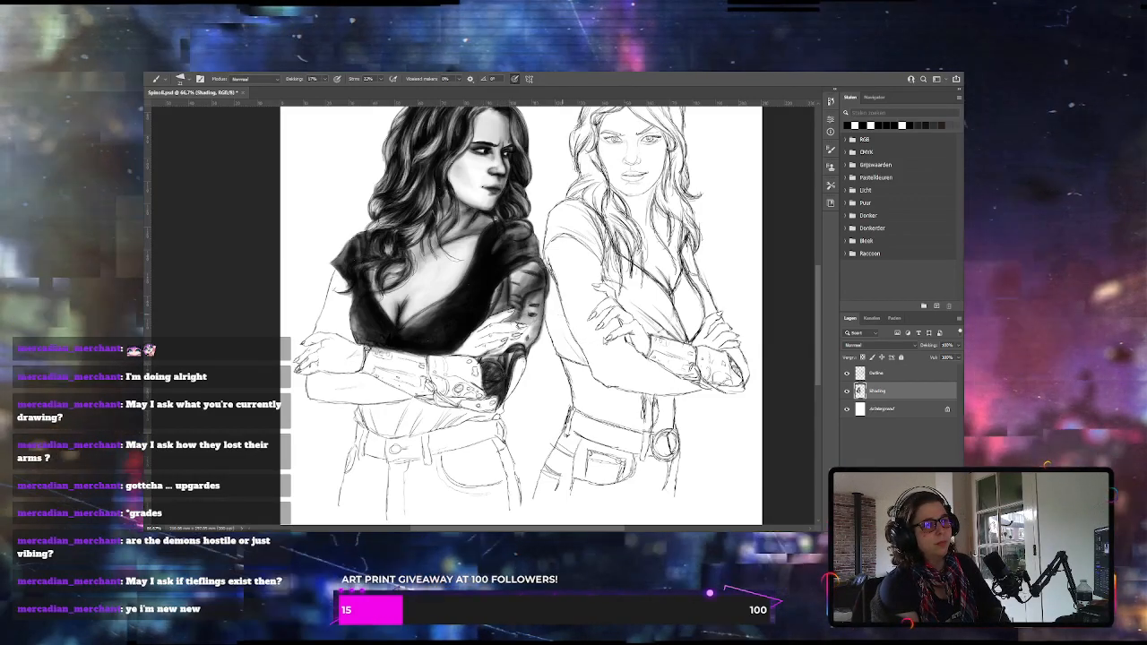
left_click_drag(502, 405, 516, 368)
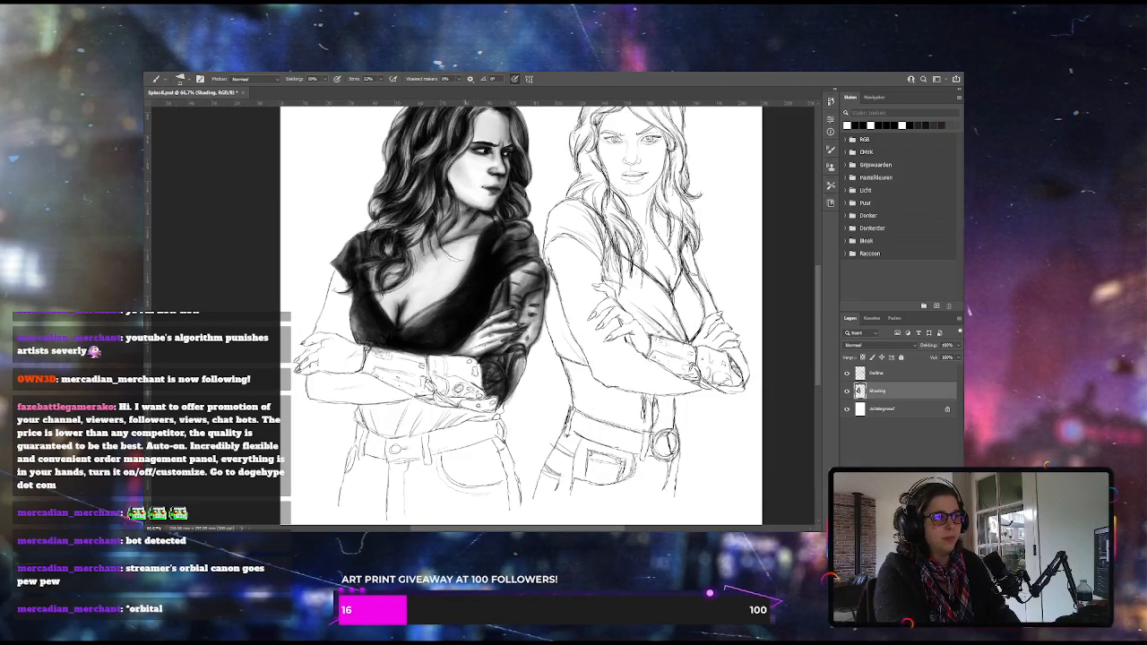
left_click(324, 79)
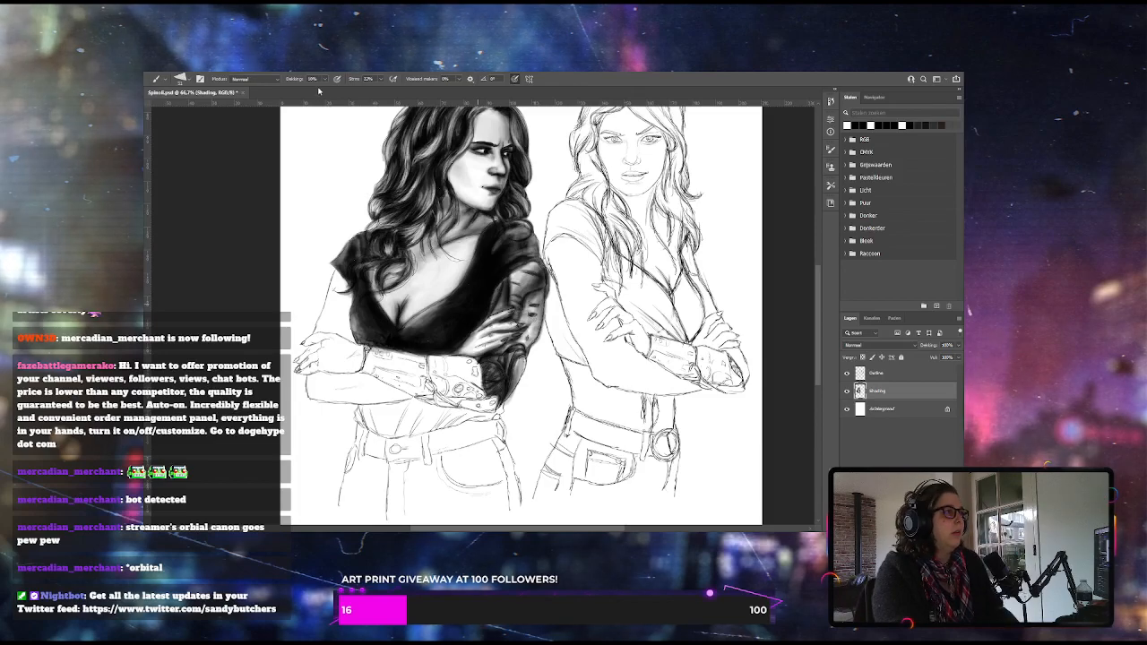
left_click_drag(324, 80, 325, 92)
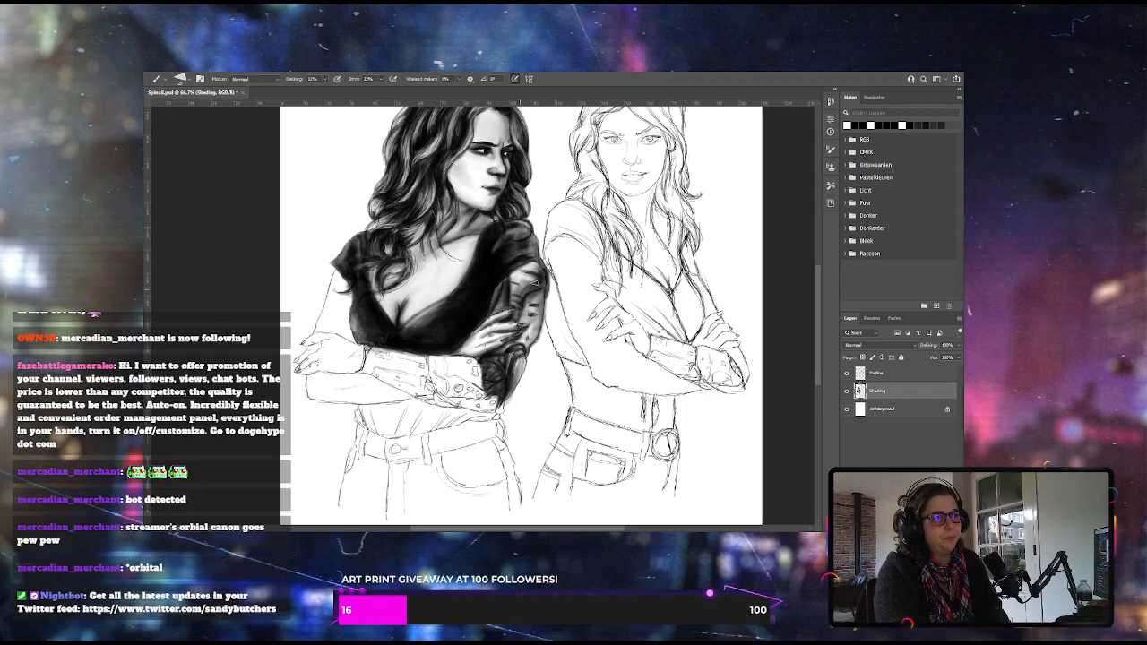
Raise the brush opacity and shade the mechanical forearm near the elbow, darkening its plates, rounded joints and lower edge
key("3")
key("7")
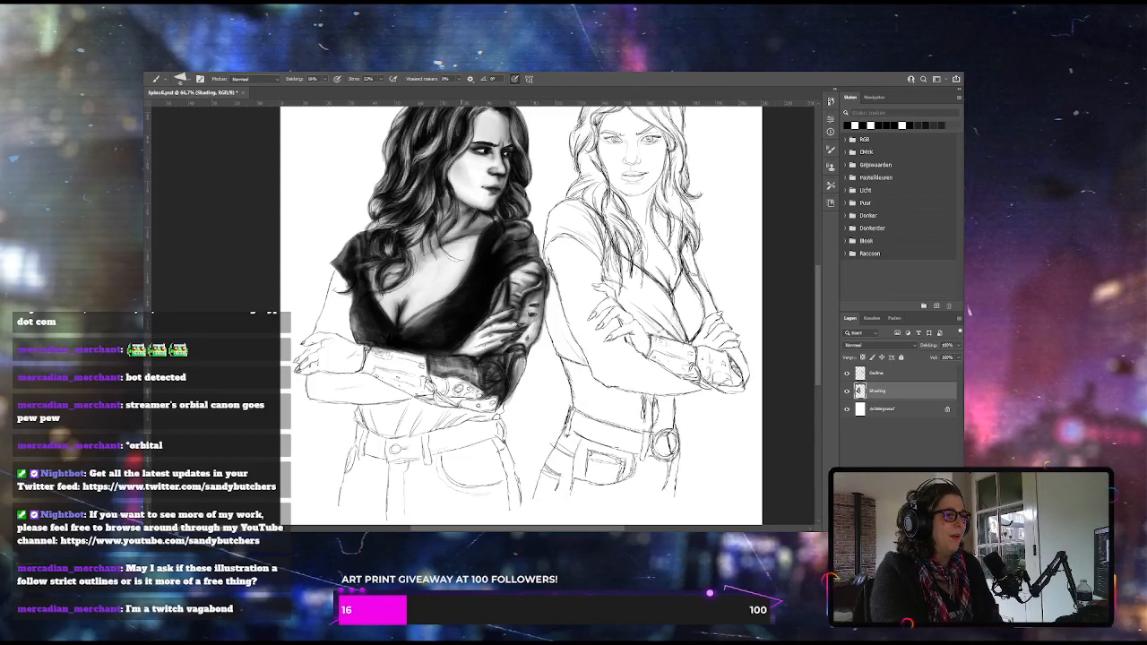
mouse_move(469, 371)
left_mouse_down()
mouse_move(481, 384)
mouse_move(463, 363)
mouse_move(470, 375)
left_mouse_up()
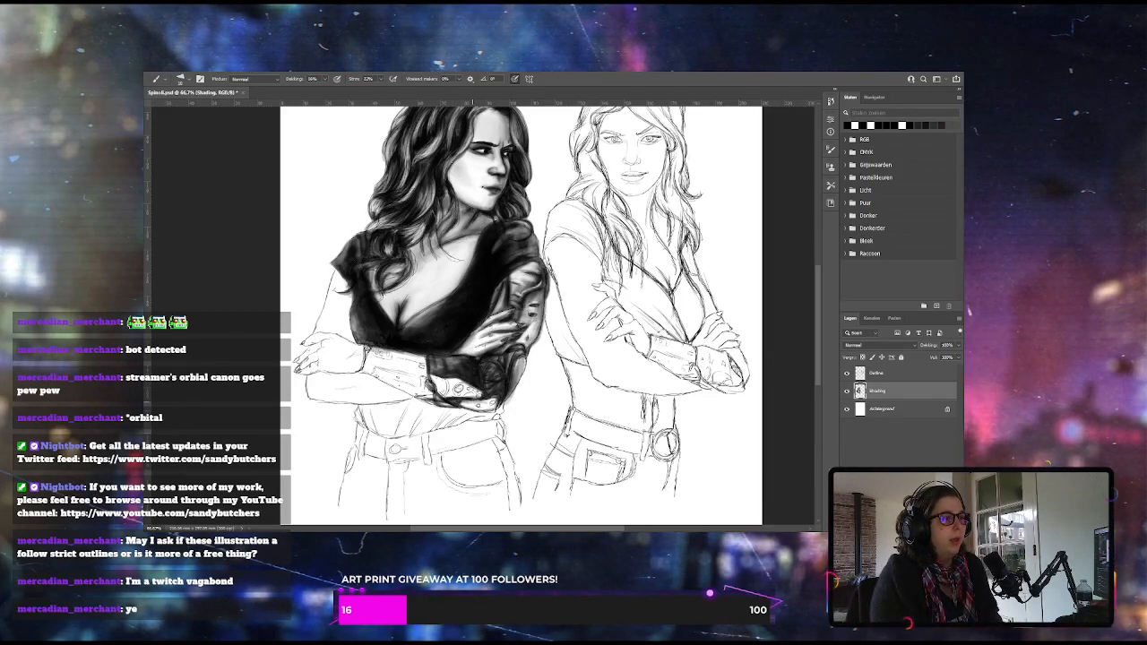
left_click(535, 350)
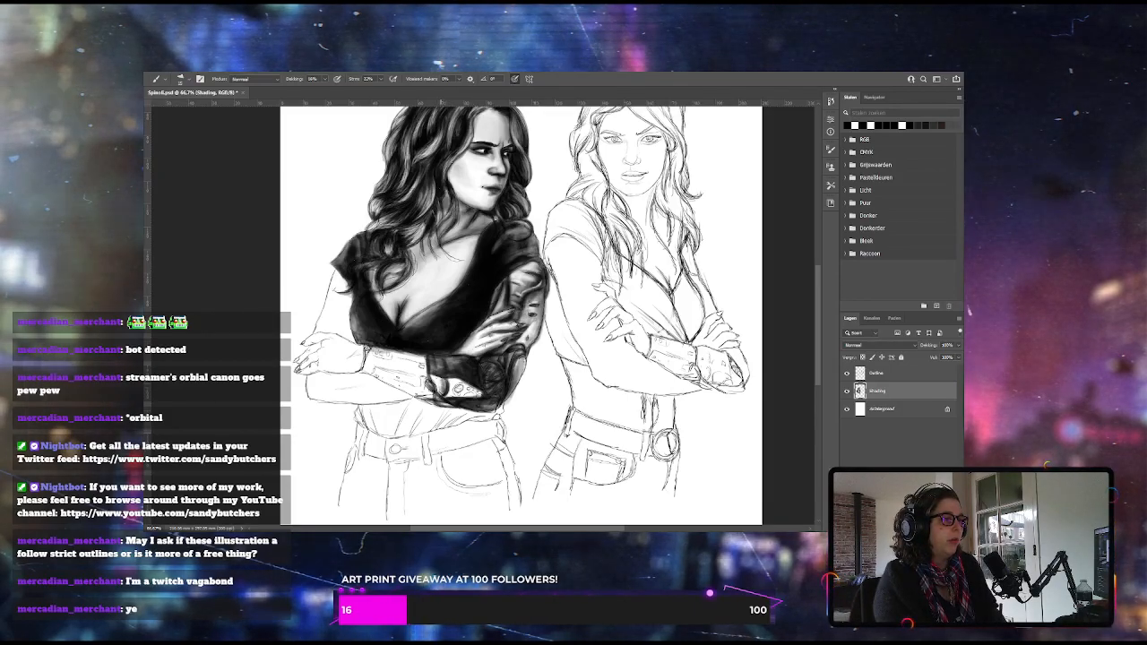
key("bracketright")
key("bracketright")
key("bracketright")
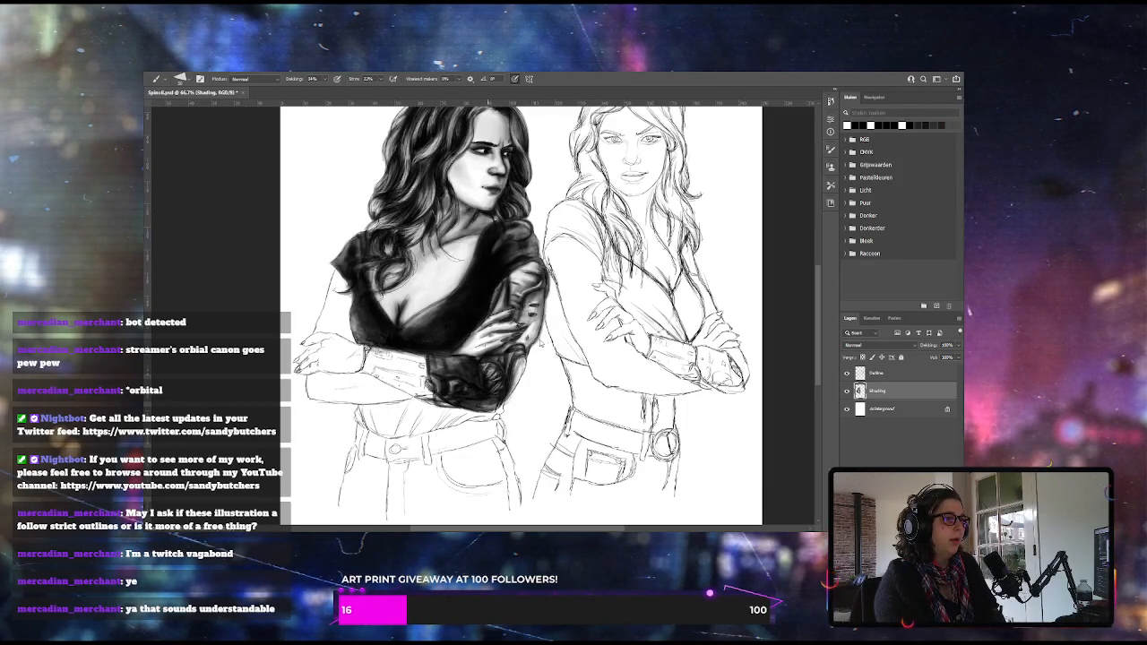
Vary the brush opacity and shade the rest of the mechanical forearm dark up to the wrist, with lighter plate highlights
left_click_drag(324, 81, 319, 93)
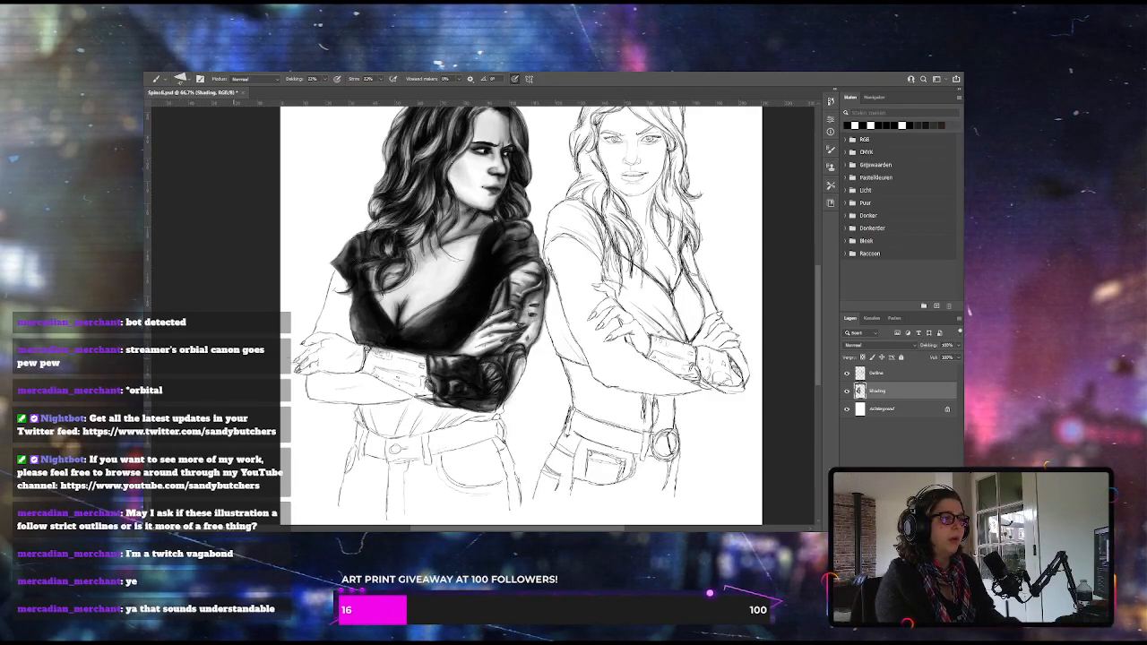
left_click(325, 80)
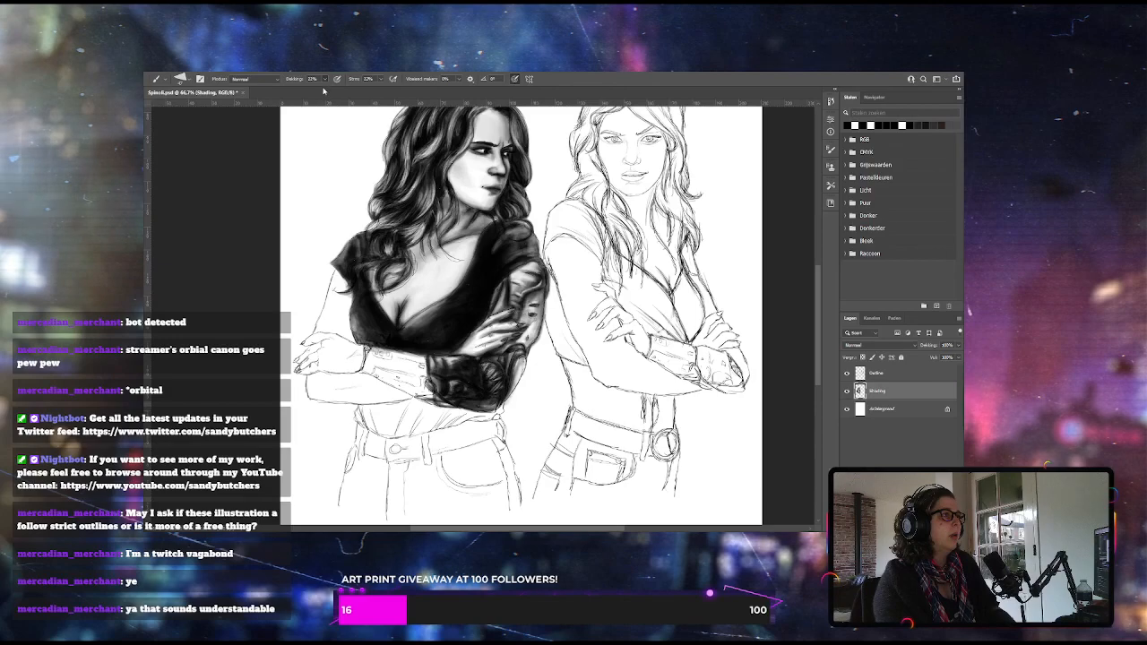
left_click_drag(325, 91, 322, 92)
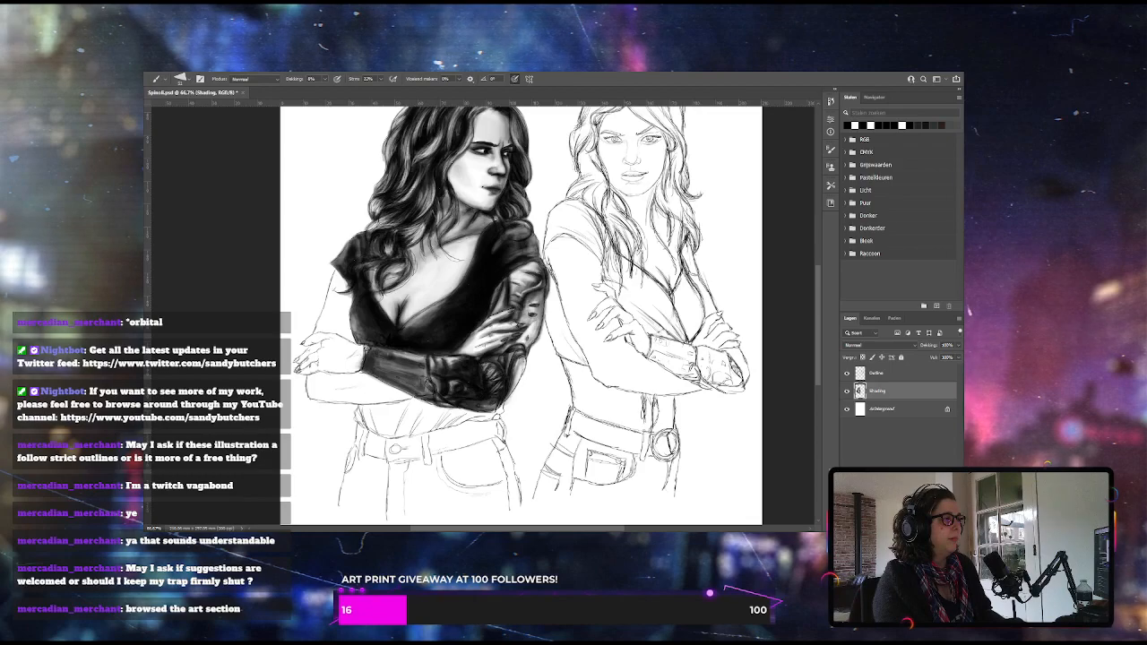
left_click(325, 79)
left_click(330, 90)
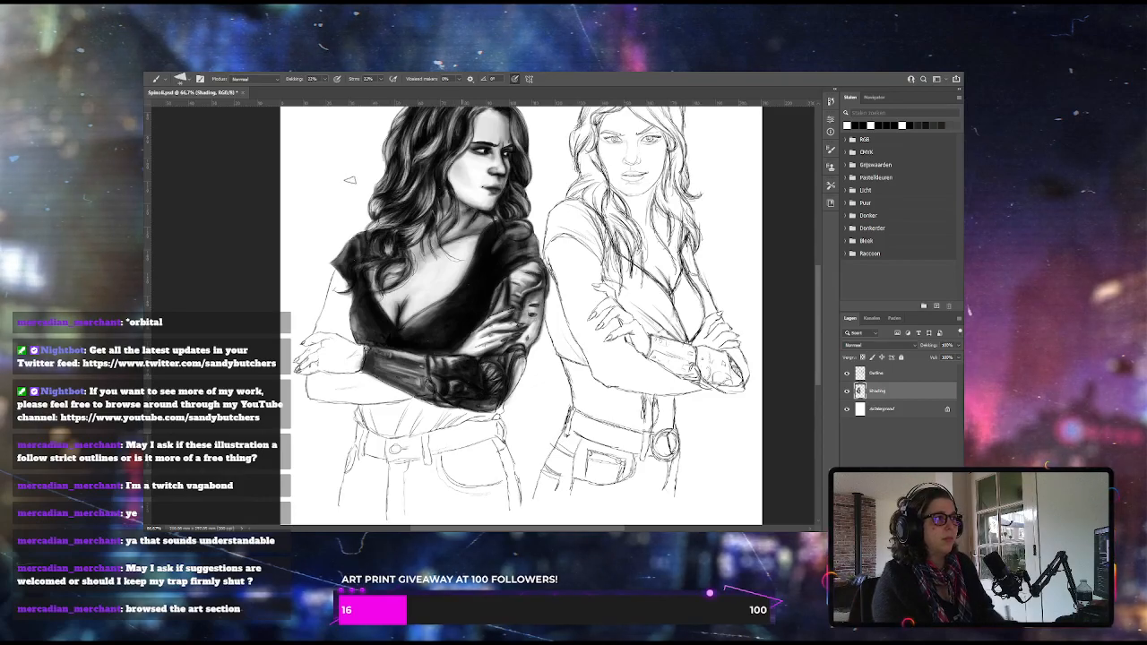
Enlarge the brush, lower its opacity to 17% and below, and soften the tones on the mechanical elbow and forearm
left_click(325, 79)
left_click_drag(325, 90, 323, 89)
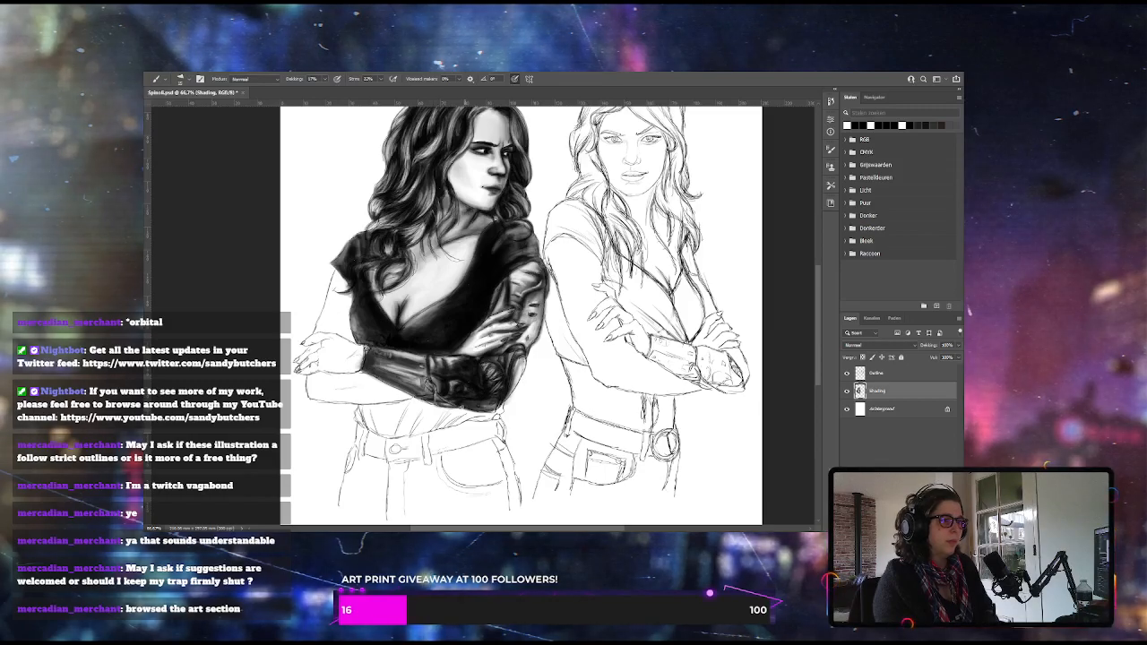
key("]")
key("]")
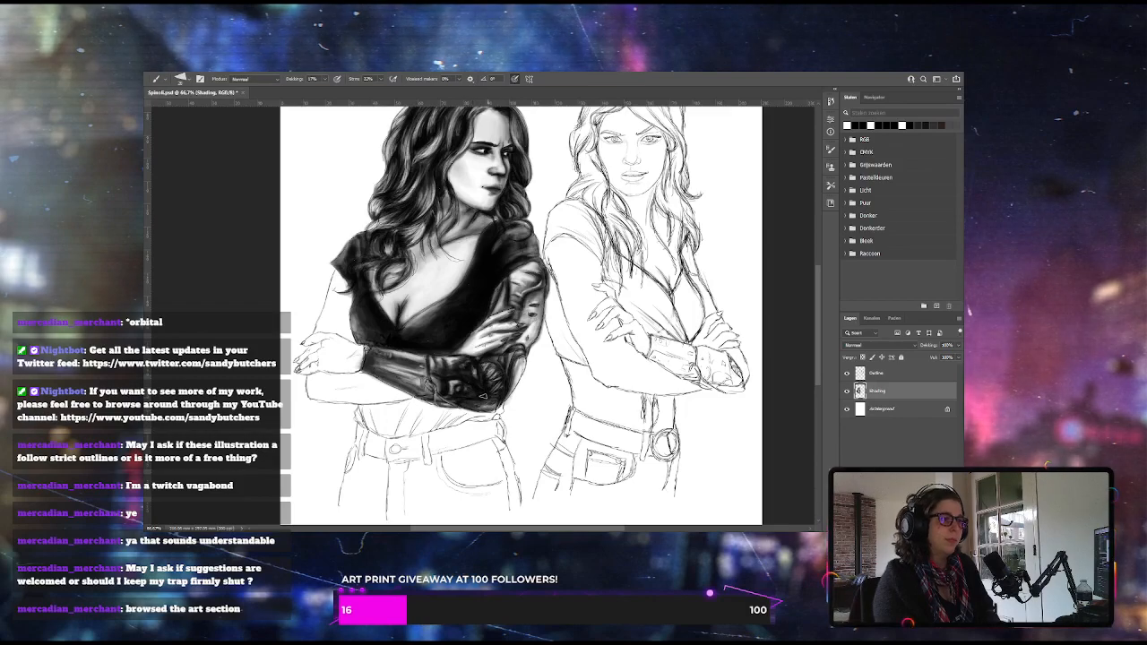
left_click(324, 79)
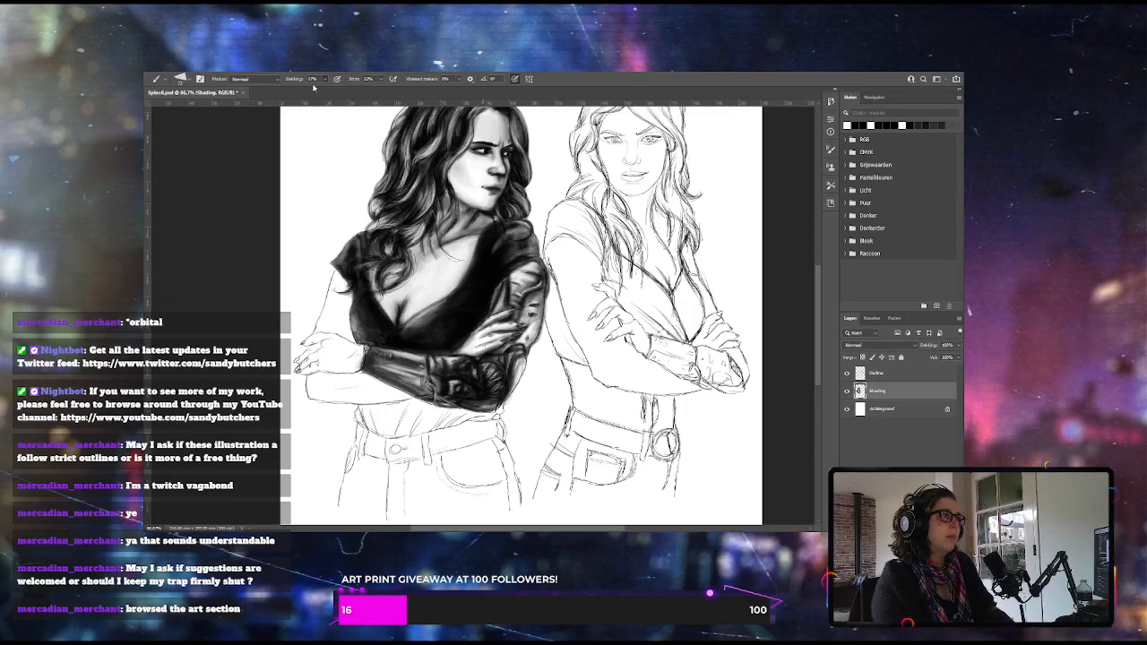
left_click_drag(319, 93, 313, 93)
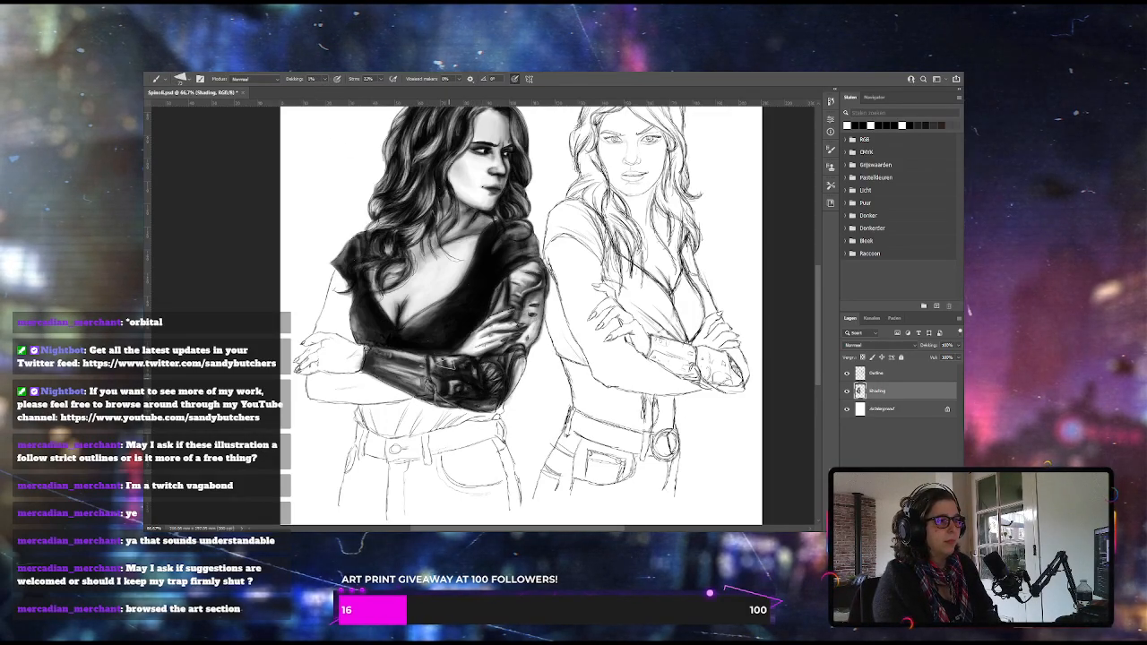
Refine the highlights on the mechanical forearm's plates and elbow joint, varying the brush opacity between 4%, 24% and 14%
left_click(325, 79)
left_click_drag(325, 93, 327, 93)
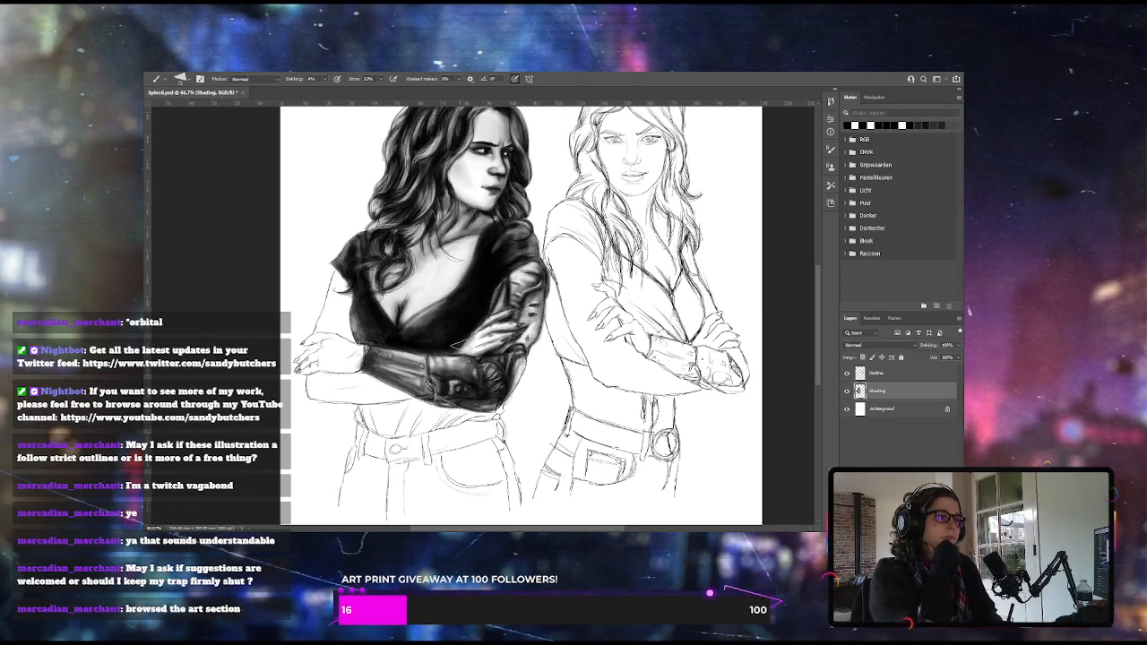
key("2")
key("4")
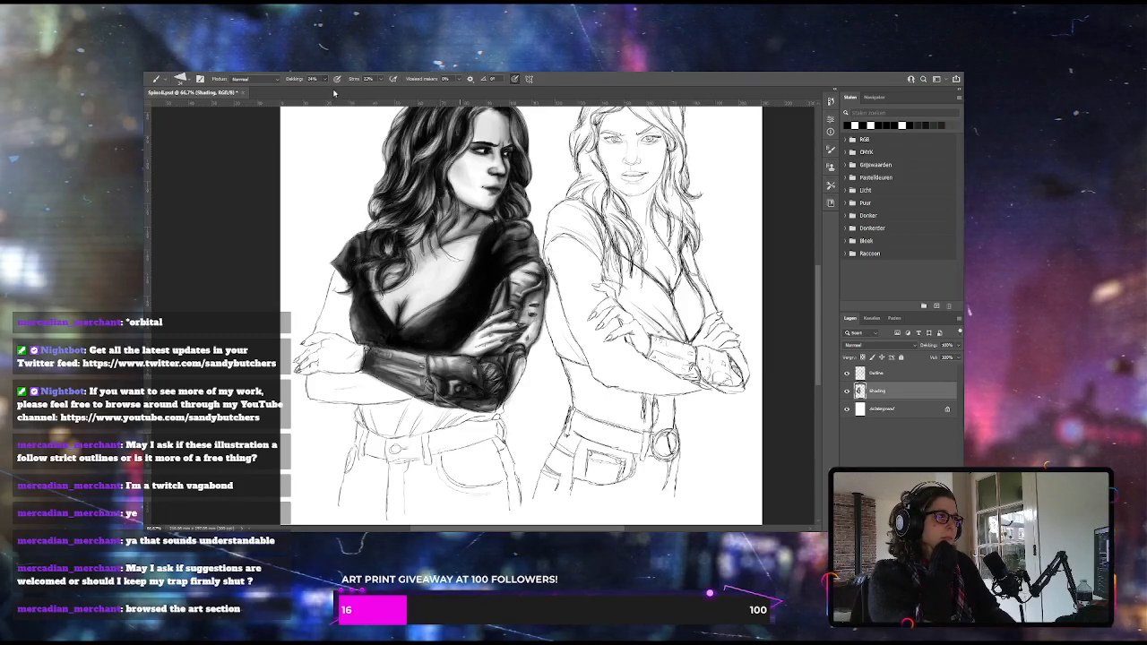
key("1")
key("4")
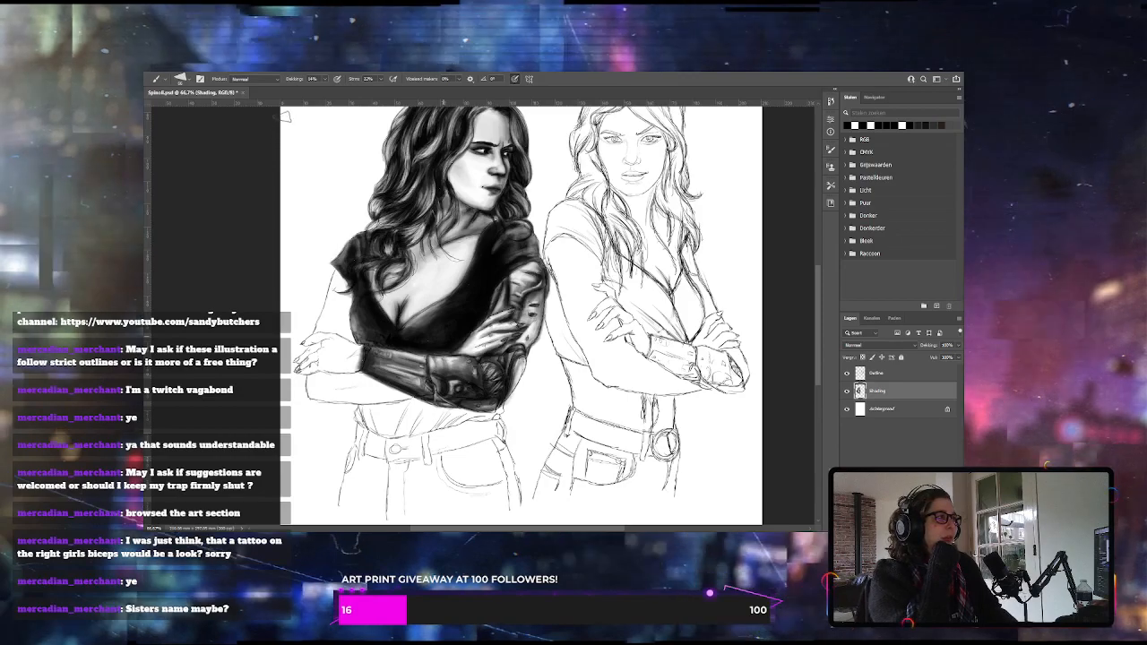
Shade the left woman's bare upper arm below the sleeve in soft grey with a low-opacity brush, darkening it beside the top
left_click_drag(325, 90, 323, 91)
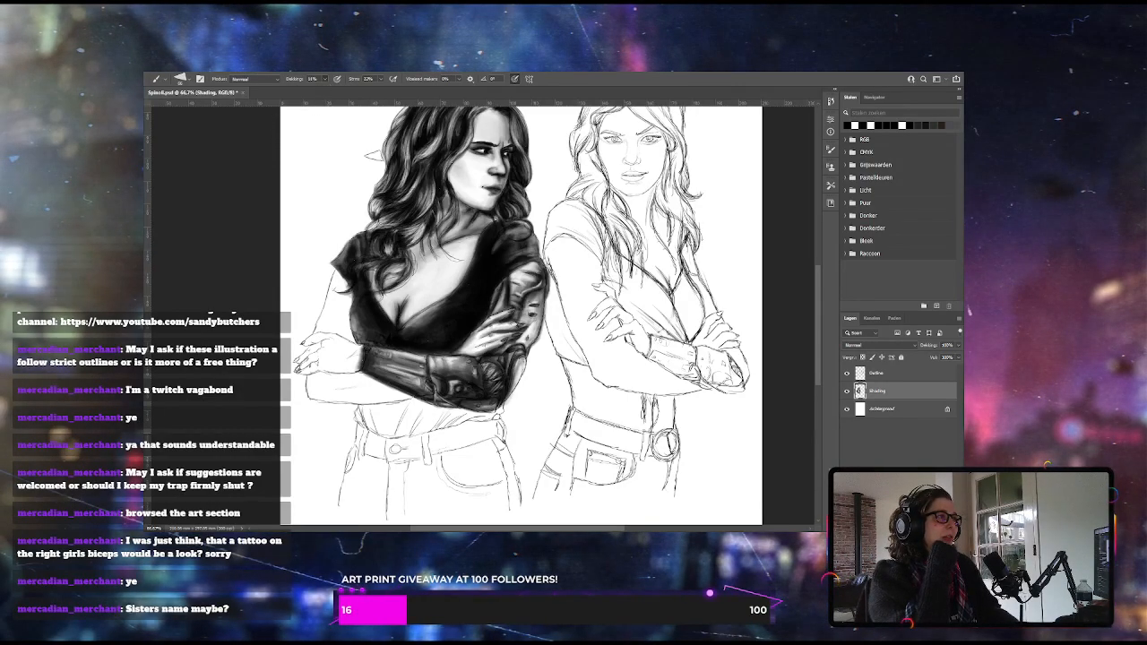
mouse_move(341, 307)
left_mouse_down()
mouse_move(339, 289)
mouse_move(331, 302)
left_mouse_up()
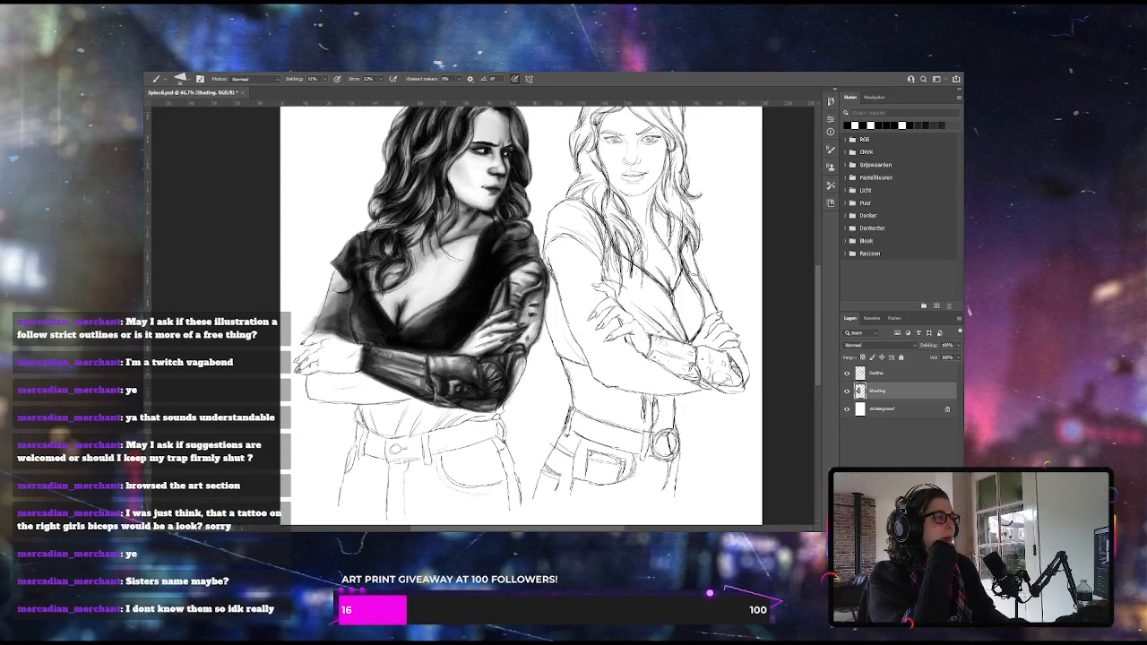
left_click_drag(323, 93, 320, 93)
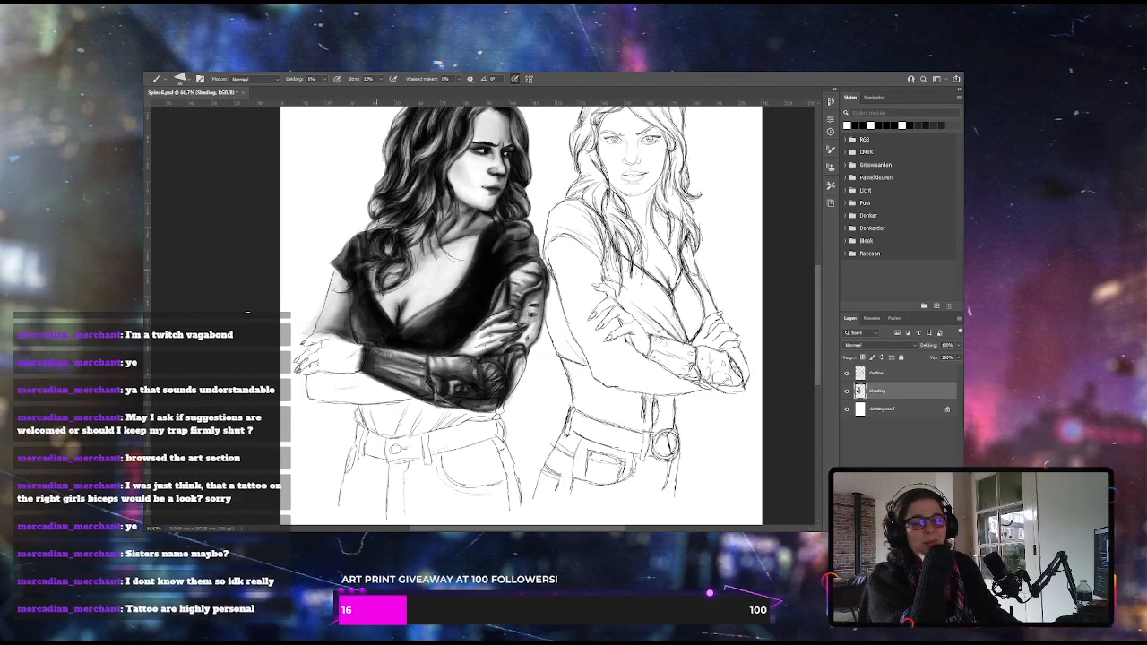
Shade the hand resting over the mechanical wrist with light grey tones and paint its fingernails dark at a higher brush opacity
key("e")
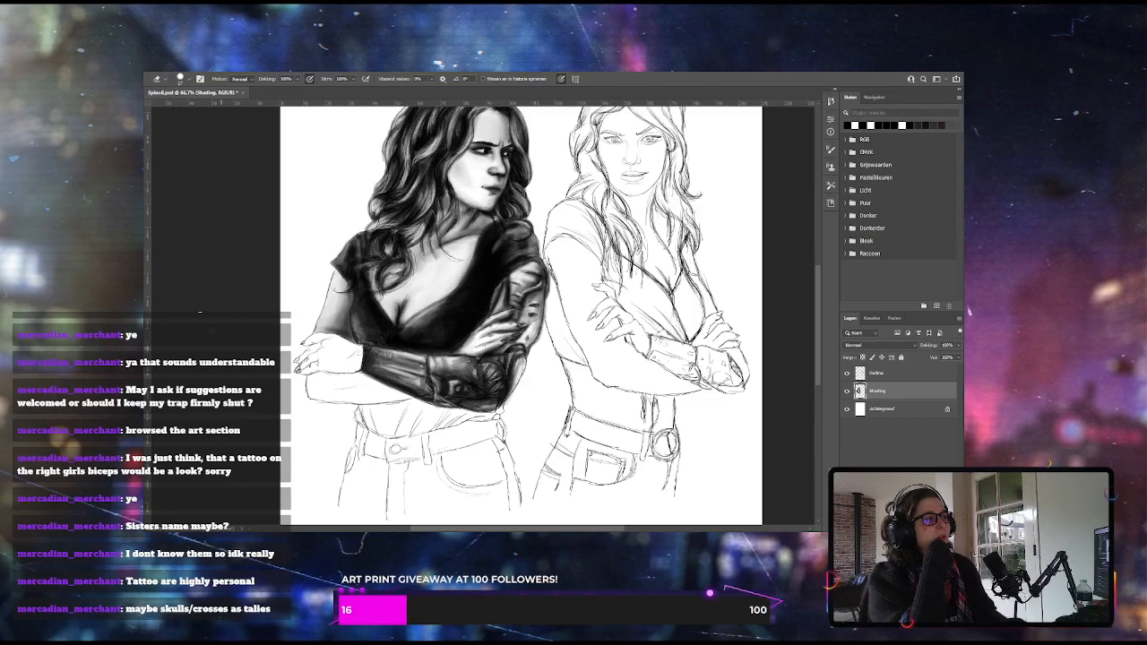
key("b")
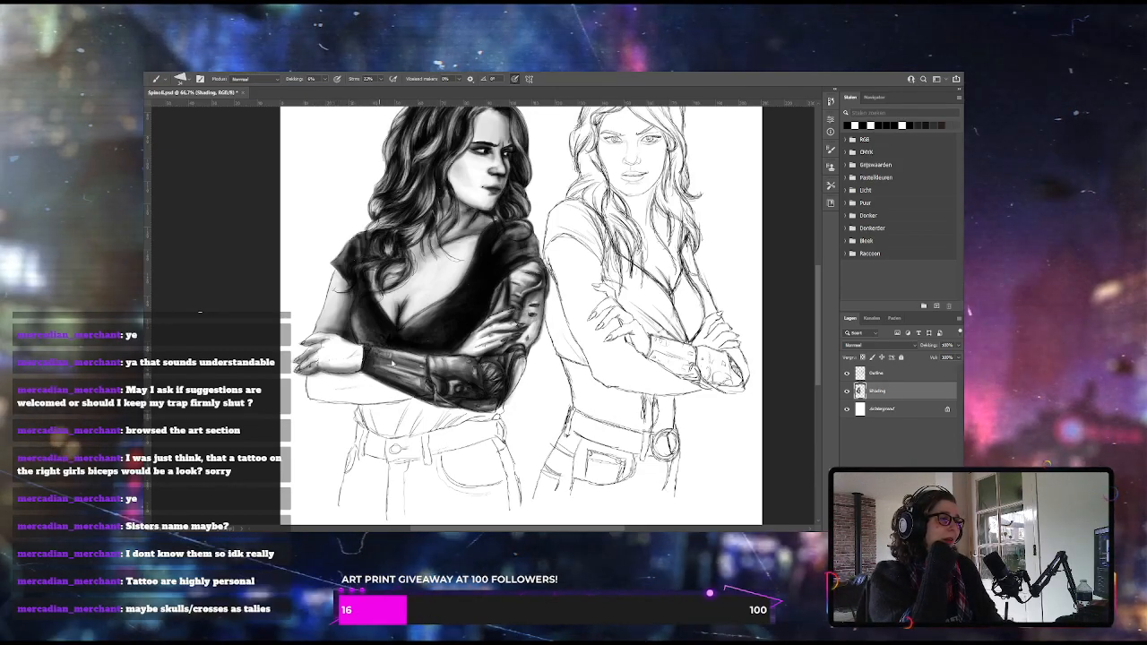
key("2")
key("3")
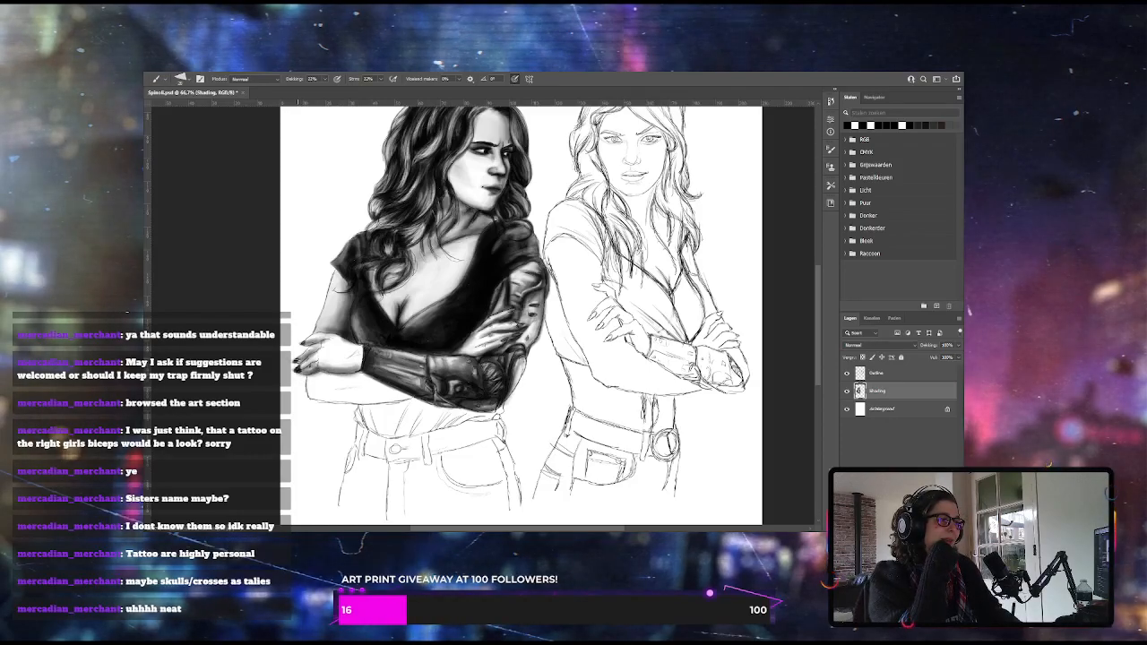
Clean up with the Eraser, and brush a light grey base tone over the left woman's bare forearm below the hand
key("e")
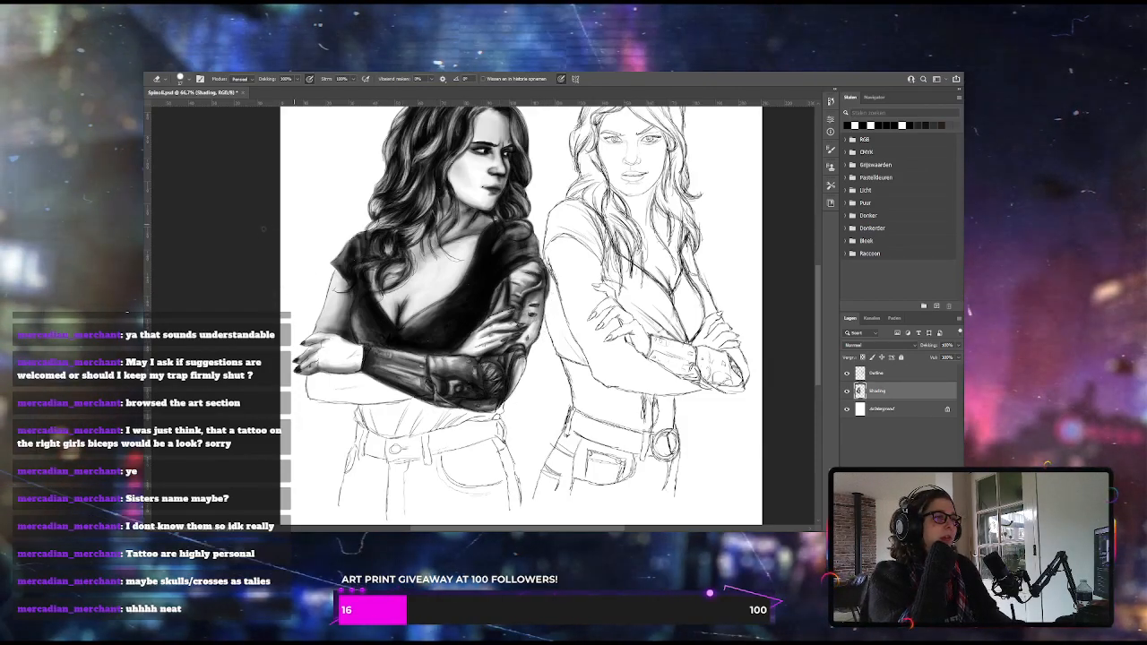
key("b")
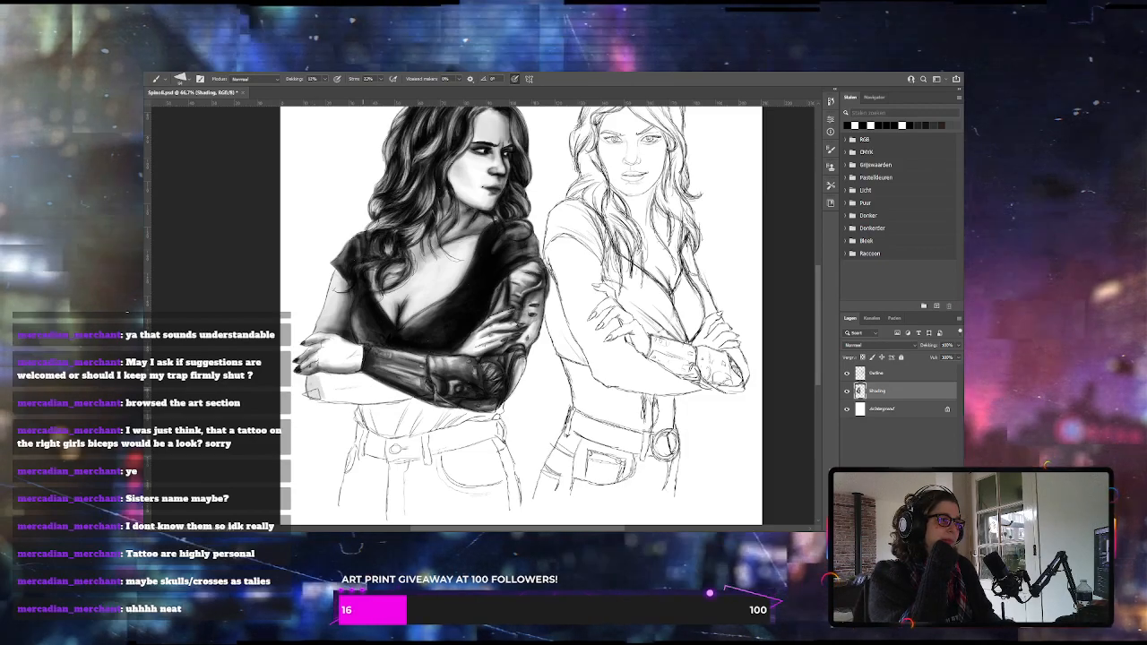
mouse_move(330, 378)
left_mouse_down()
mouse_move(317, 394)
mouse_move(390, 397)
mouse_move(316, 391)
mouse_move(369, 390)
left_mouse_up()
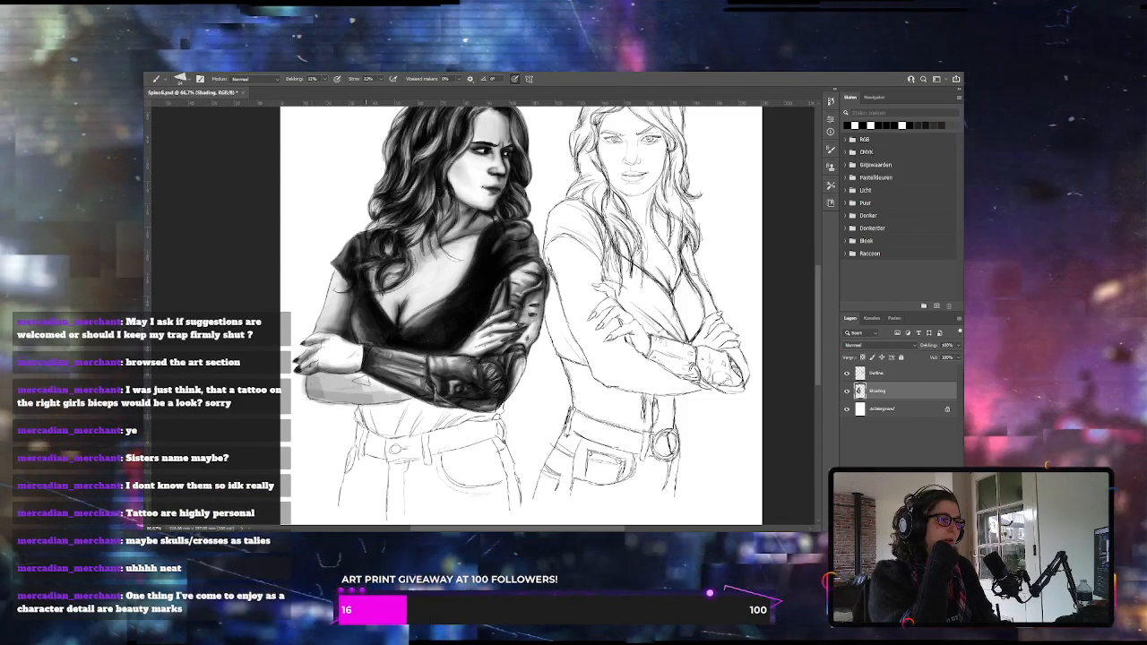
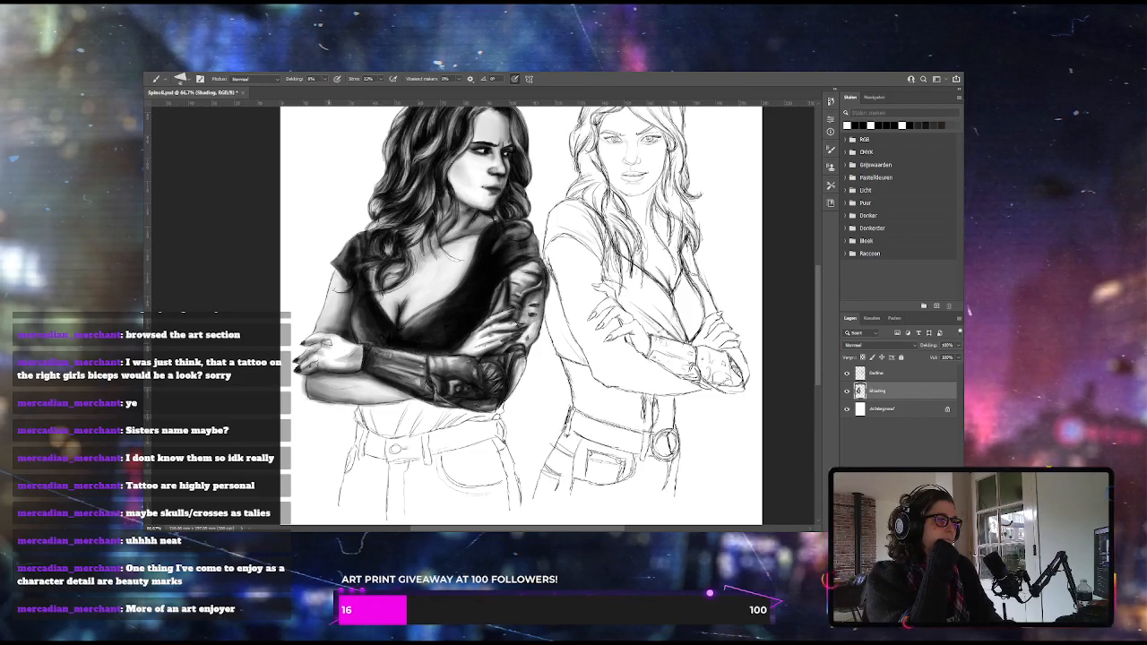
Raise the brush opacity and fill the lower part of the left woman's top below her crossed forearms with dark shading
left_click(327, 80)
left_click(328, 91)
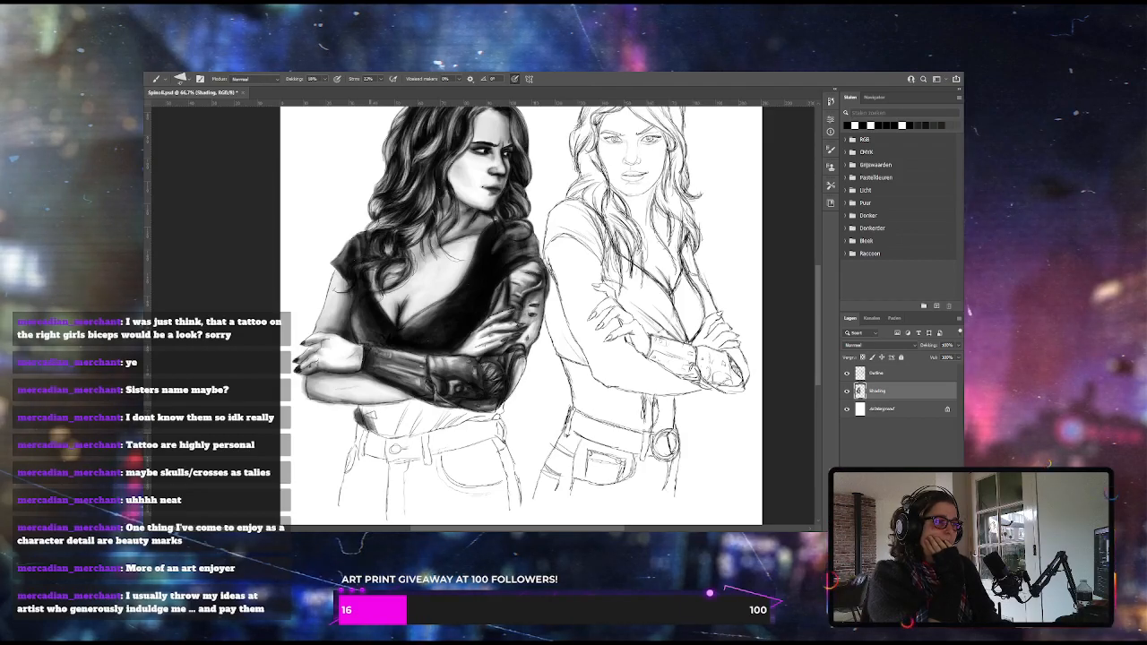
left_click_drag(368, 411, 372, 430)
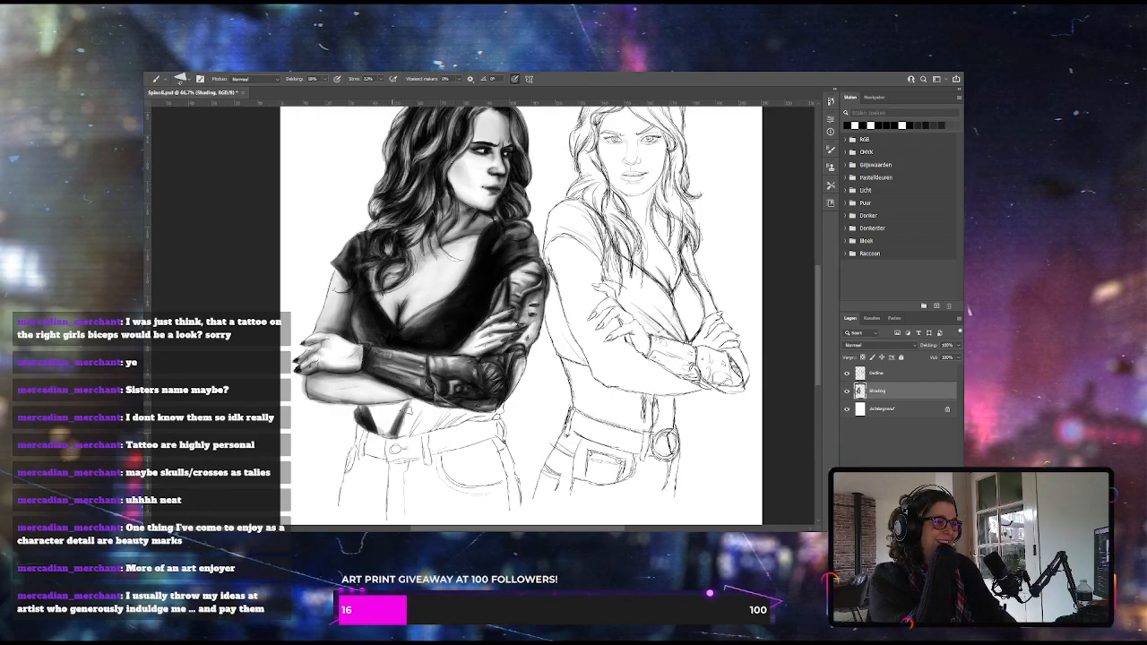
left_click_drag(429, 407, 409, 431)
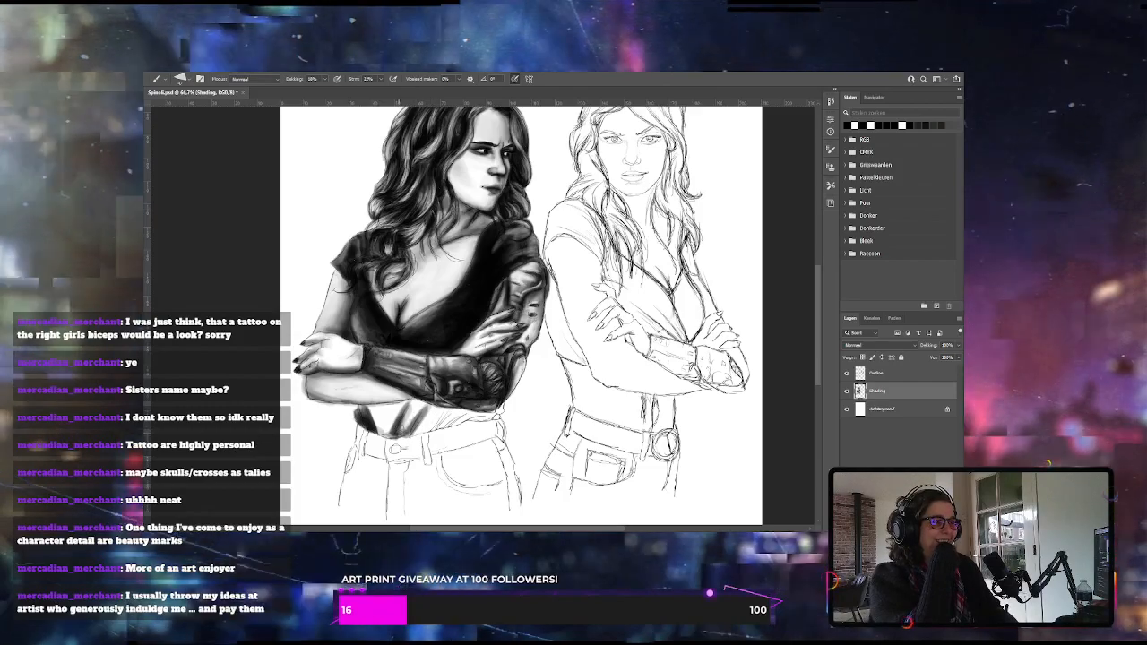
left_click_drag(405, 417, 383, 439)
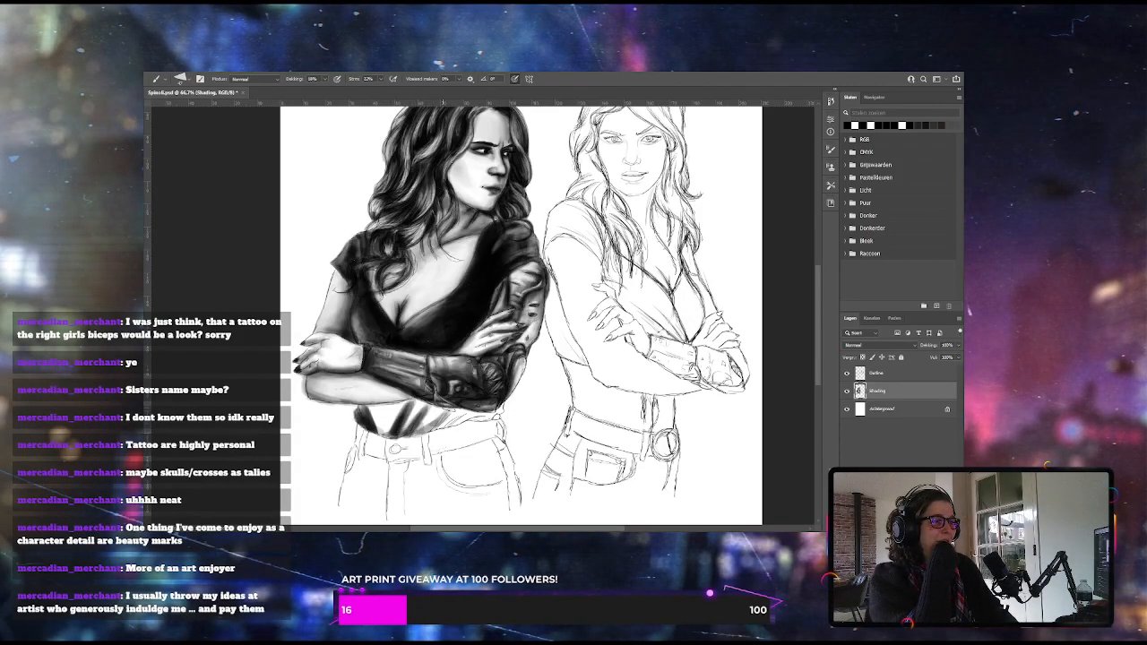
left_click_drag(444, 411, 423, 433)
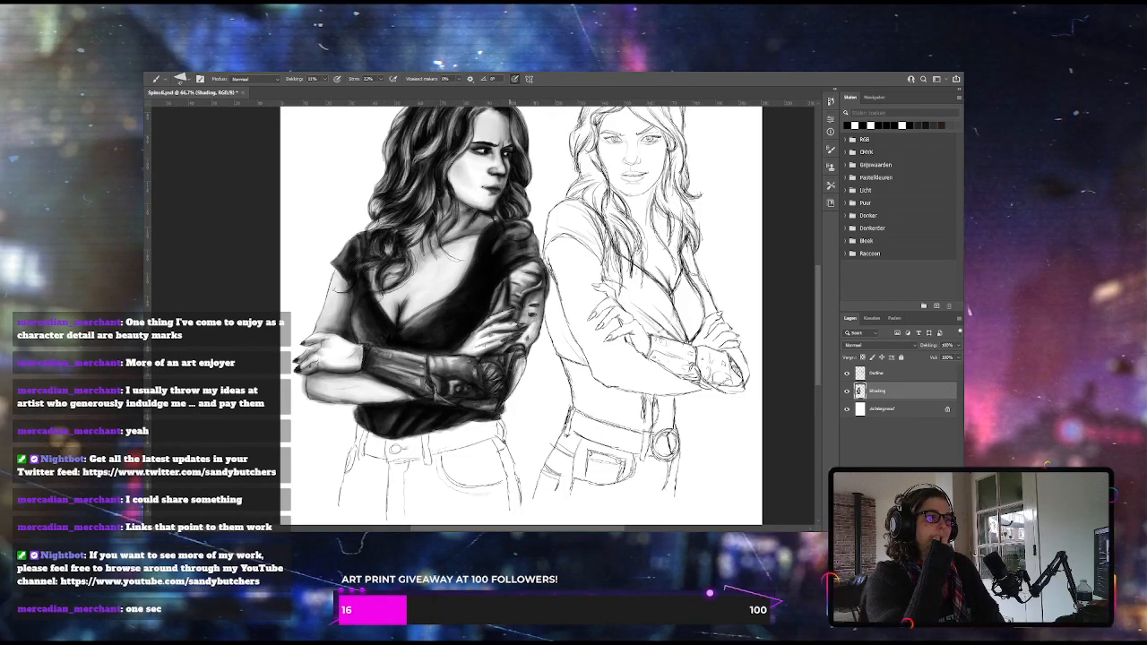
Shade the outer hip, front pocket and waistband of the left woman's jeans in layered grey strokes
mouse_move(818, 326)
left_mouse_down()
mouse_move(818, 308)
mouse_move(820, 331)
left_mouse_up()
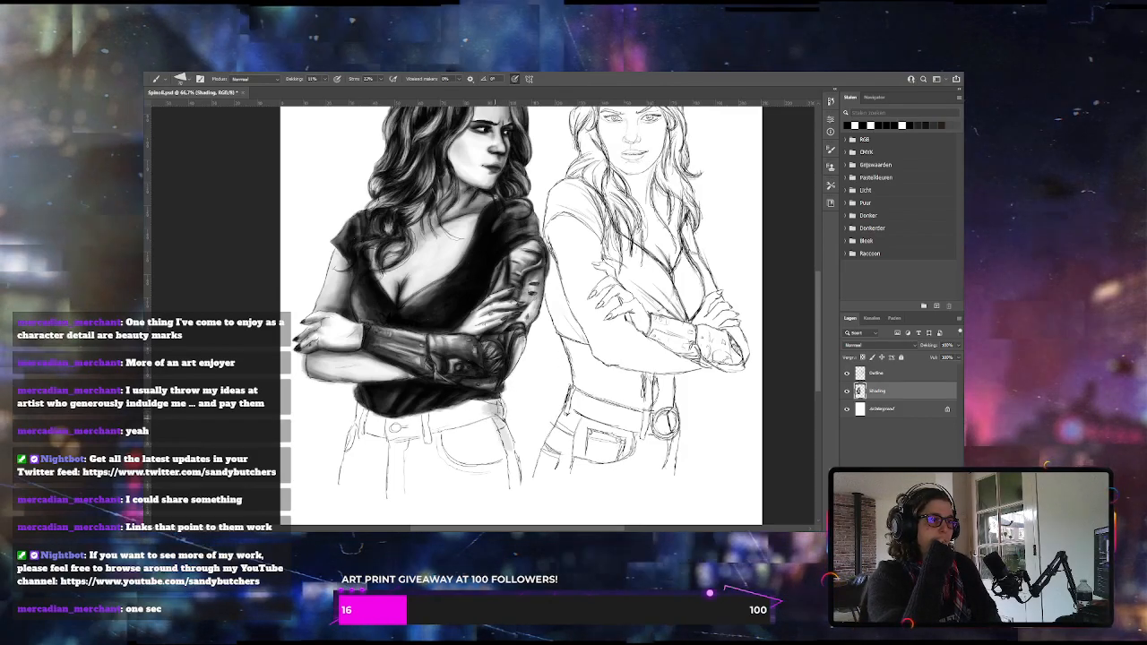
left_click_drag(502, 416, 512, 487)
left_click_drag(498, 416, 511, 484)
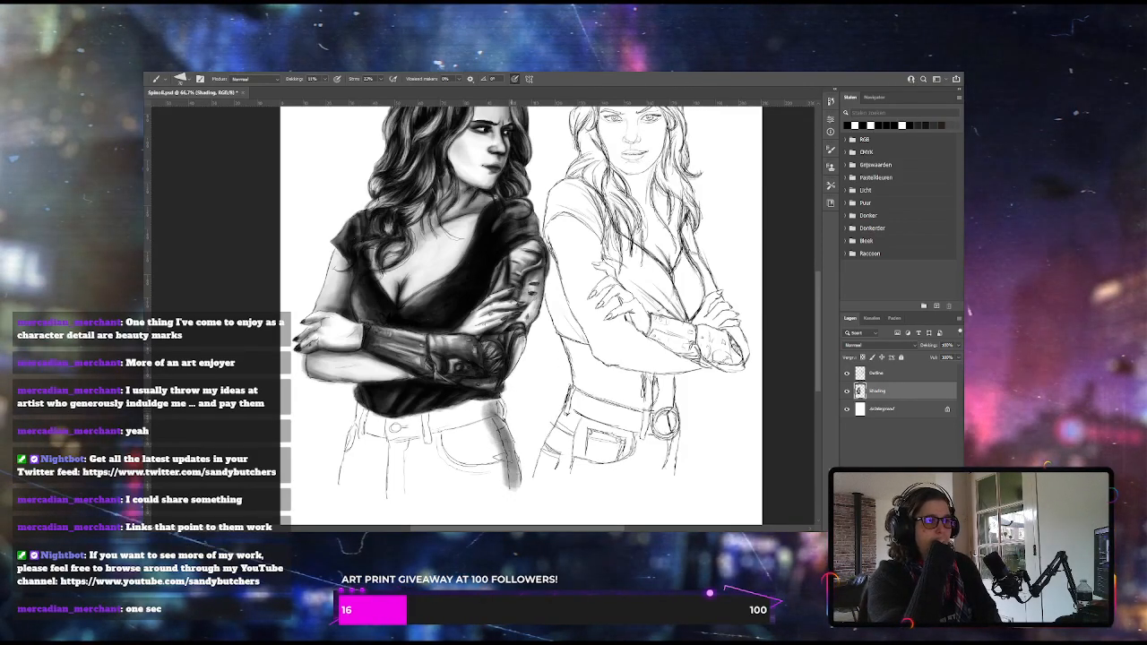
mouse_move(440, 432)
left_mouse_down()
mouse_move(468, 458)
mouse_move(498, 464)
left_mouse_up()
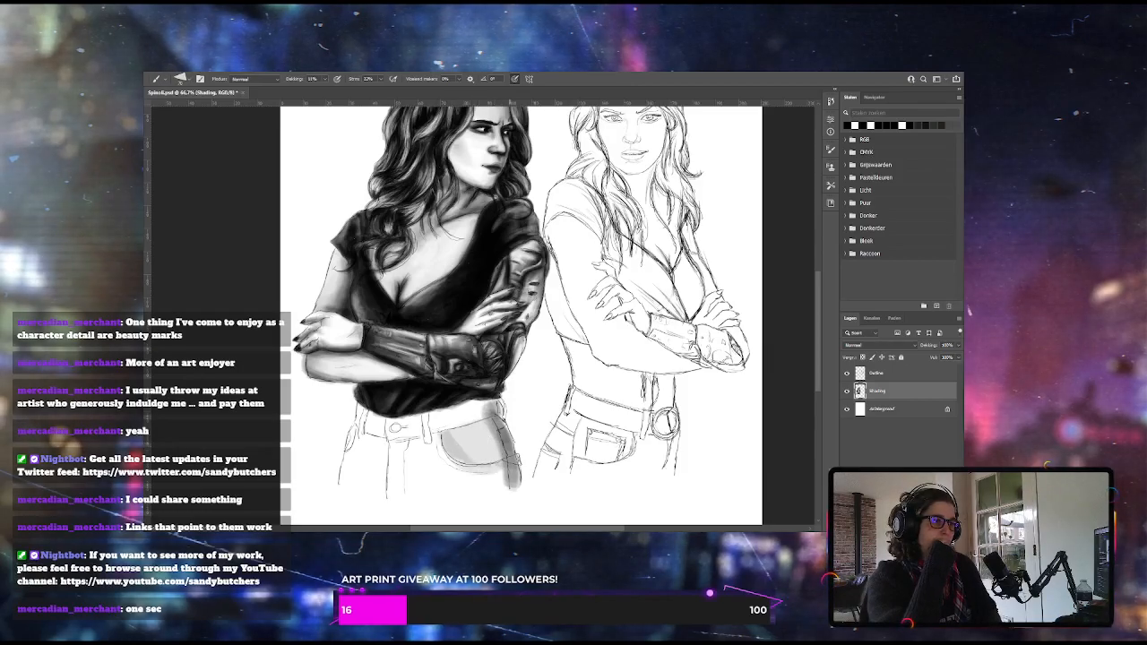
left_click_drag(439, 439, 483, 464)
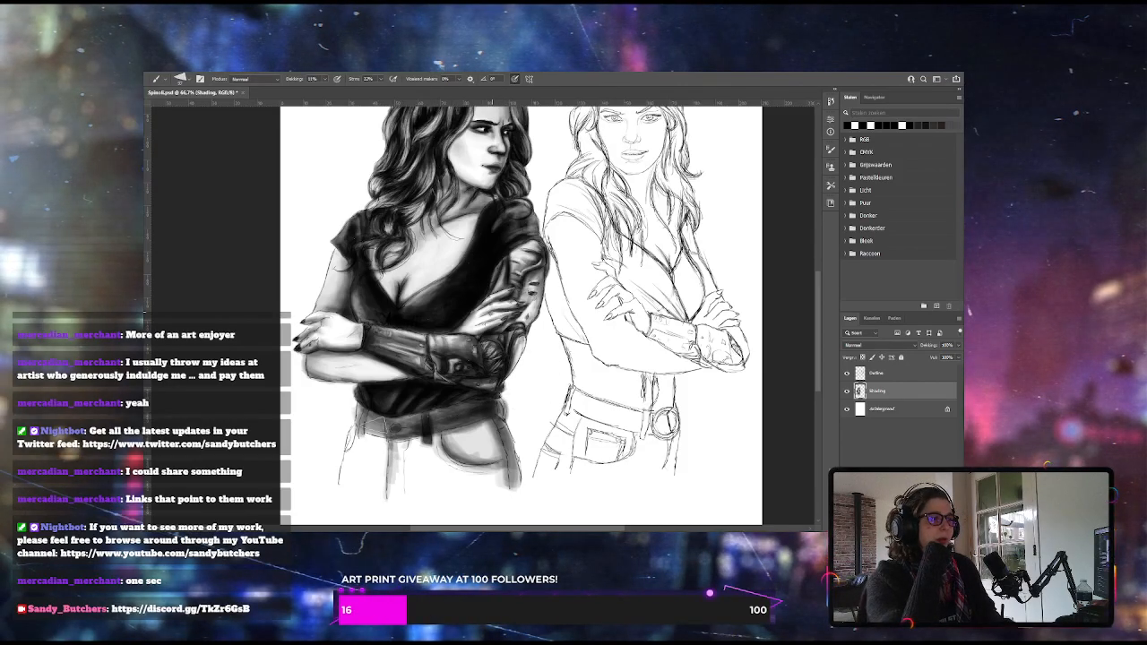
Cover the rest of the left woman's jeans with grey shading, darken the fly and waistband, and tidy the edges with the Eraser
left_click_drag(385, 490, 398, 444)
mouse_move(437, 485)
left_mouse_down()
mouse_move(491, 479)
mouse_move(493, 458)
mouse_move(502, 489)
left_mouse_up()
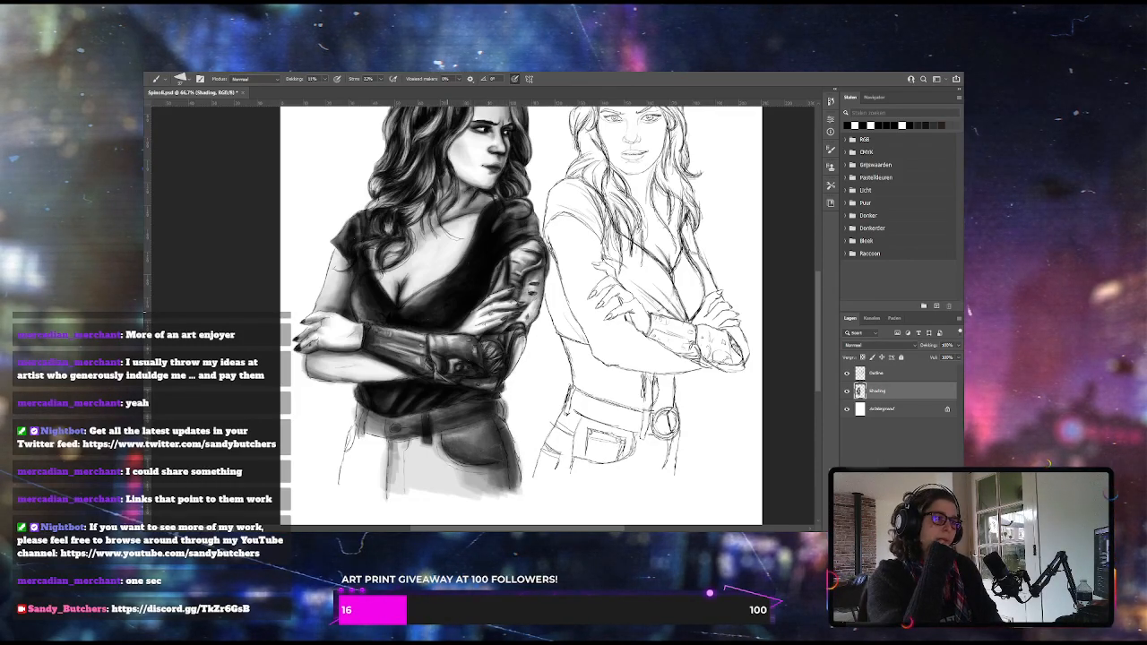
mouse_move(392, 487)
left_mouse_down()
mouse_move(396, 448)
mouse_move(397, 467)
left_mouse_up()
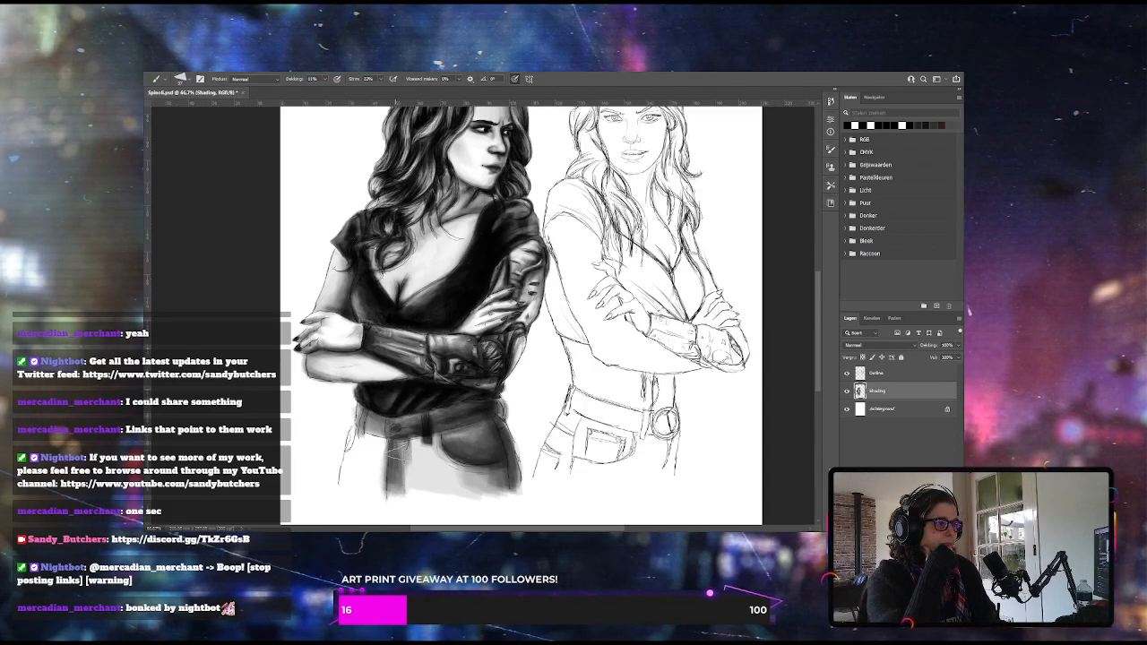
left_click_drag(415, 452, 414, 486)
mouse_move(436, 434)
left_mouse_down()
mouse_move(442, 460)
mouse_move(417, 455)
left_mouse_up()
left_click_drag(350, 448, 357, 484)
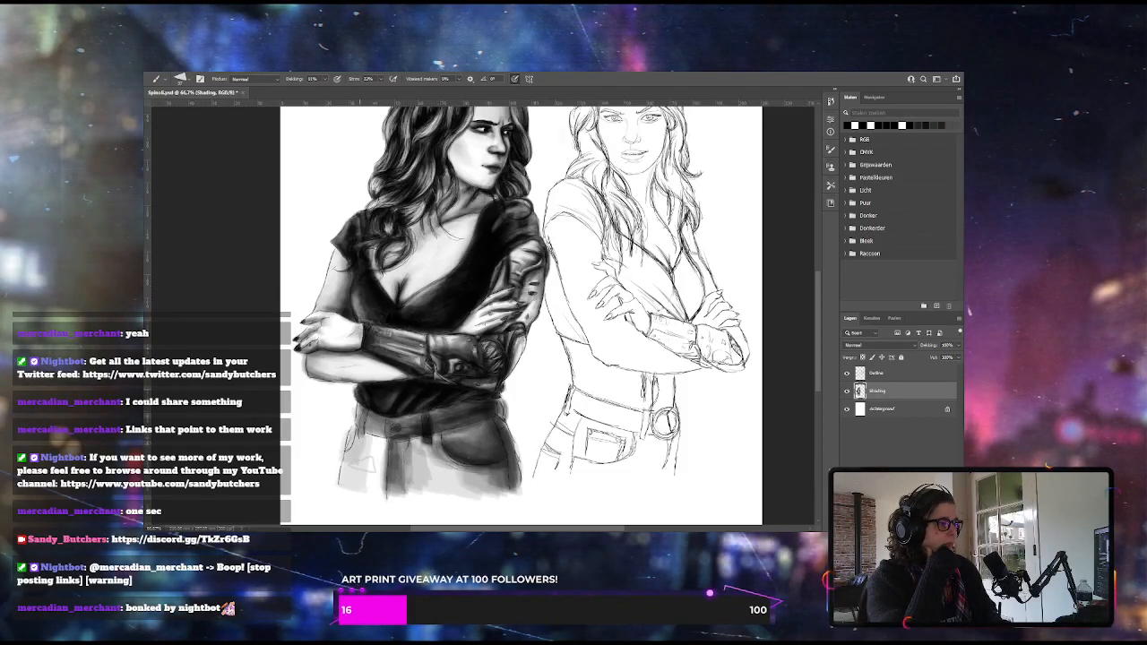
left_click_drag(380, 432, 378, 488)
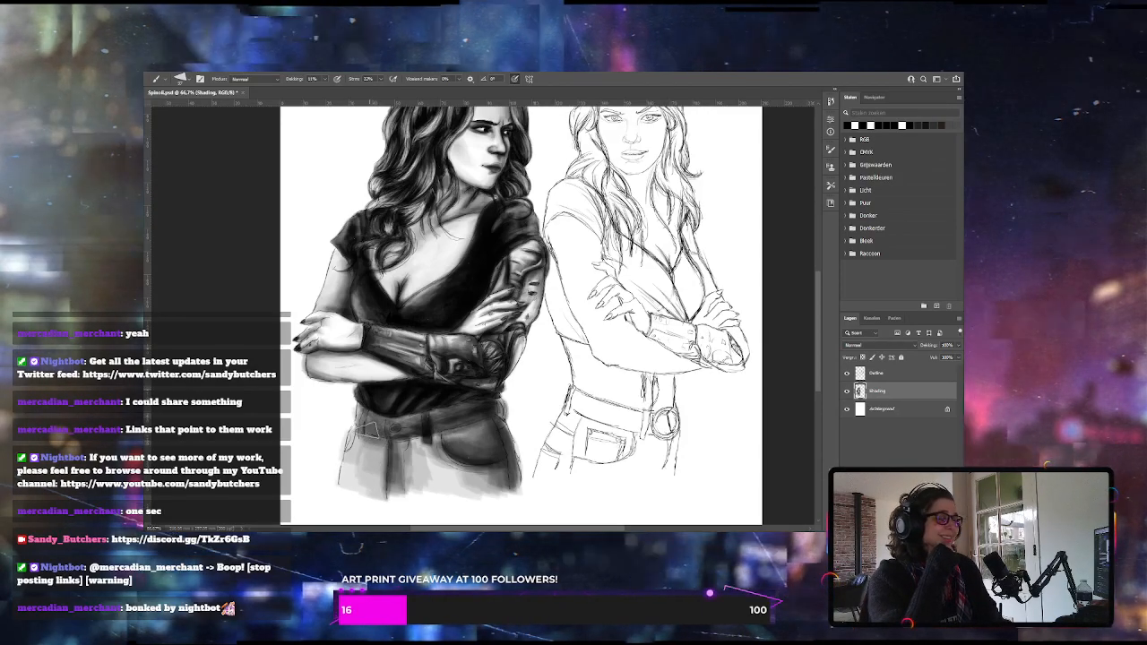
mouse_move(374, 430)
left_mouse_down()
mouse_move(387, 468)
mouse_move(411, 443)
left_mouse_up()
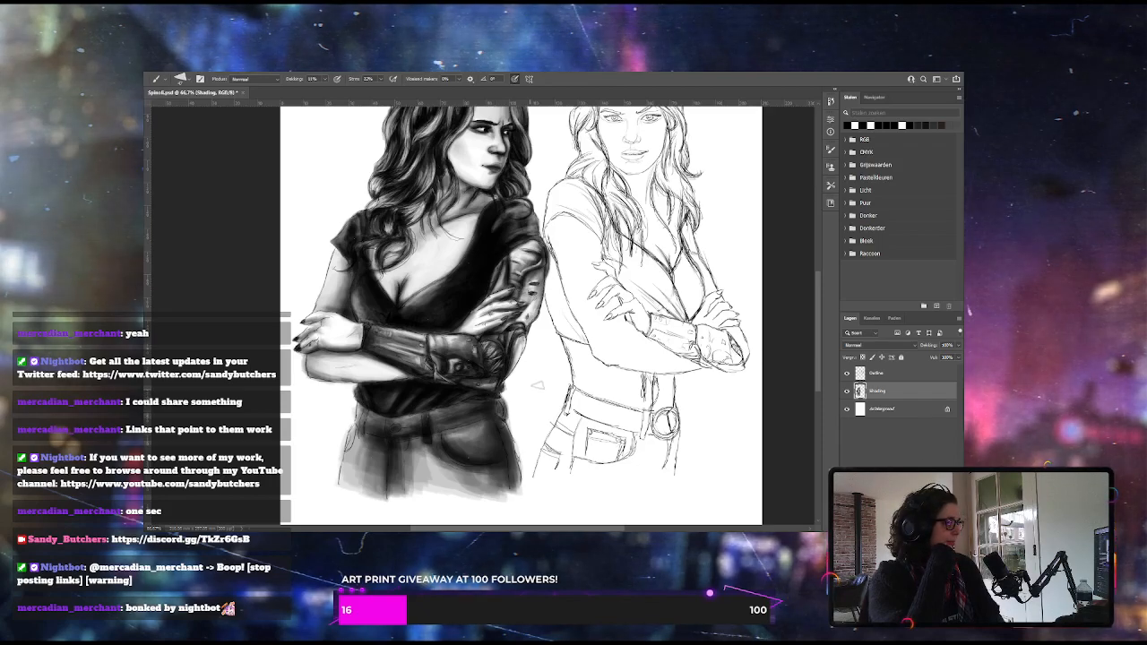
key("e")
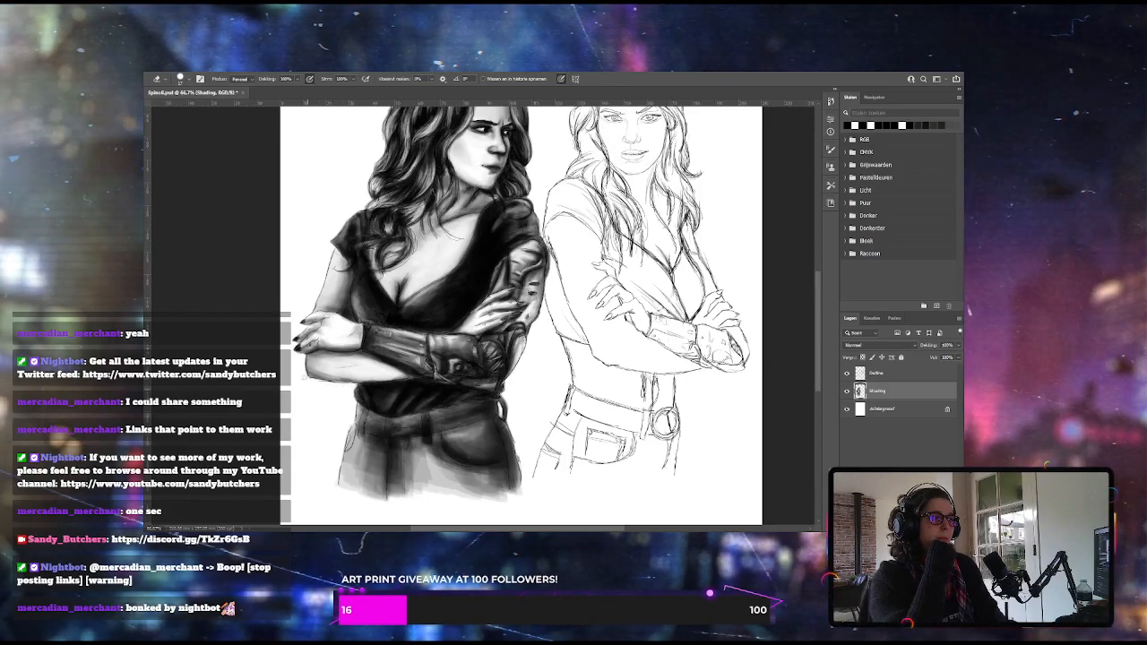
Paint the right woman's irises, pupils and lash lines dark with the Brush tool
left_click_drag(819, 343, 829, 301)
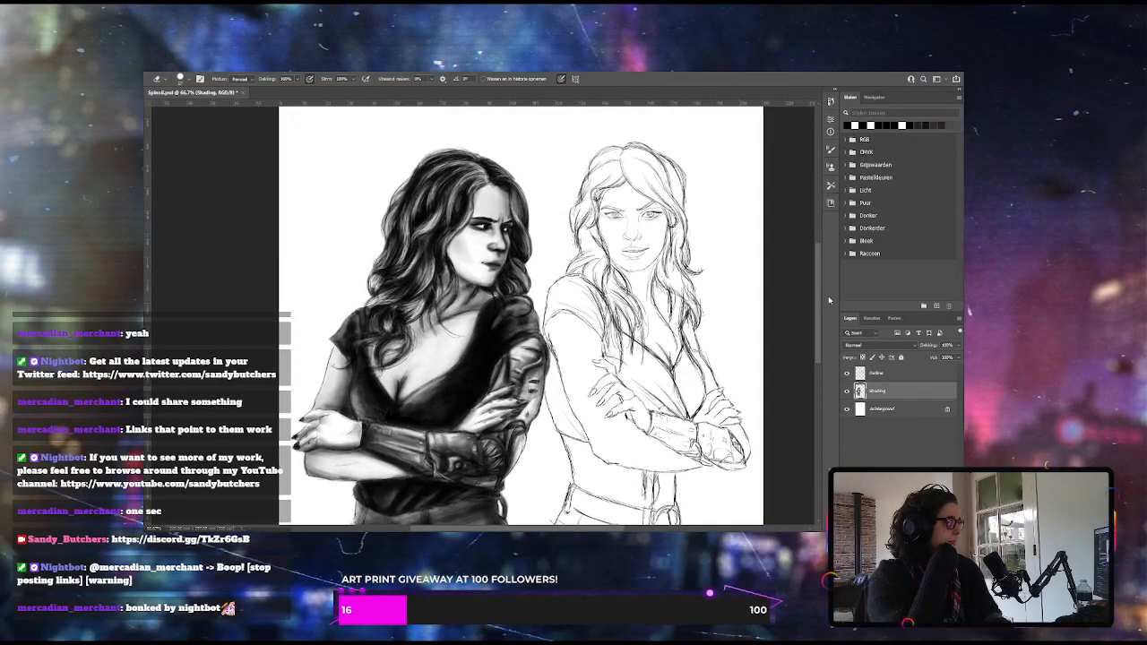
key("ctrl+plus")
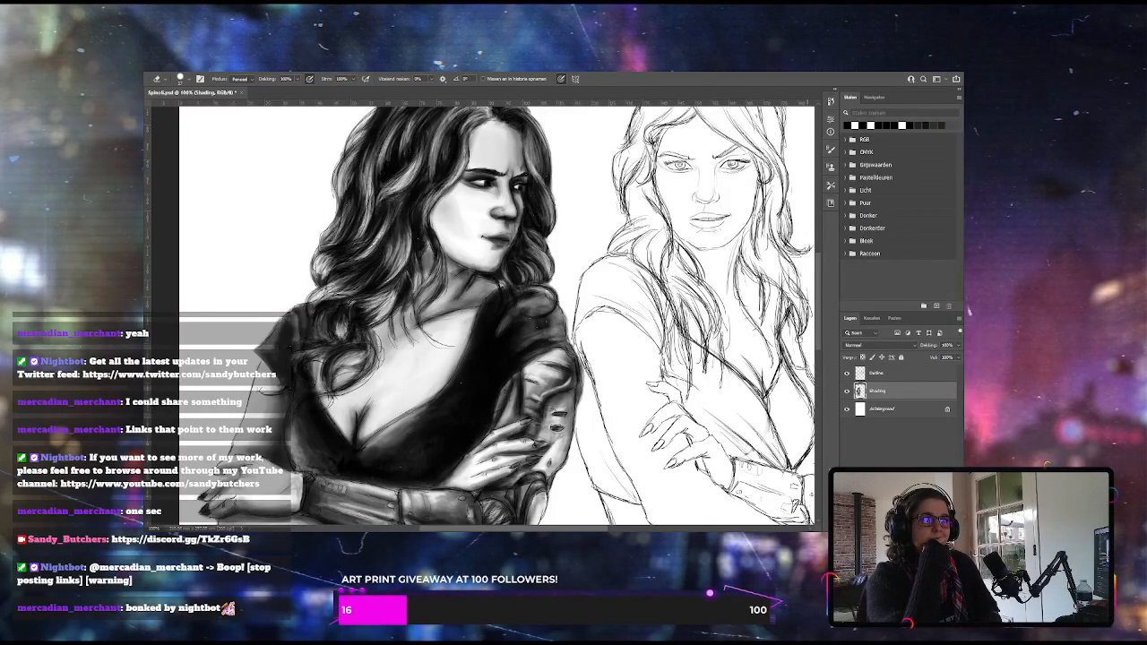
left_click_drag(819, 300, 818, 285)
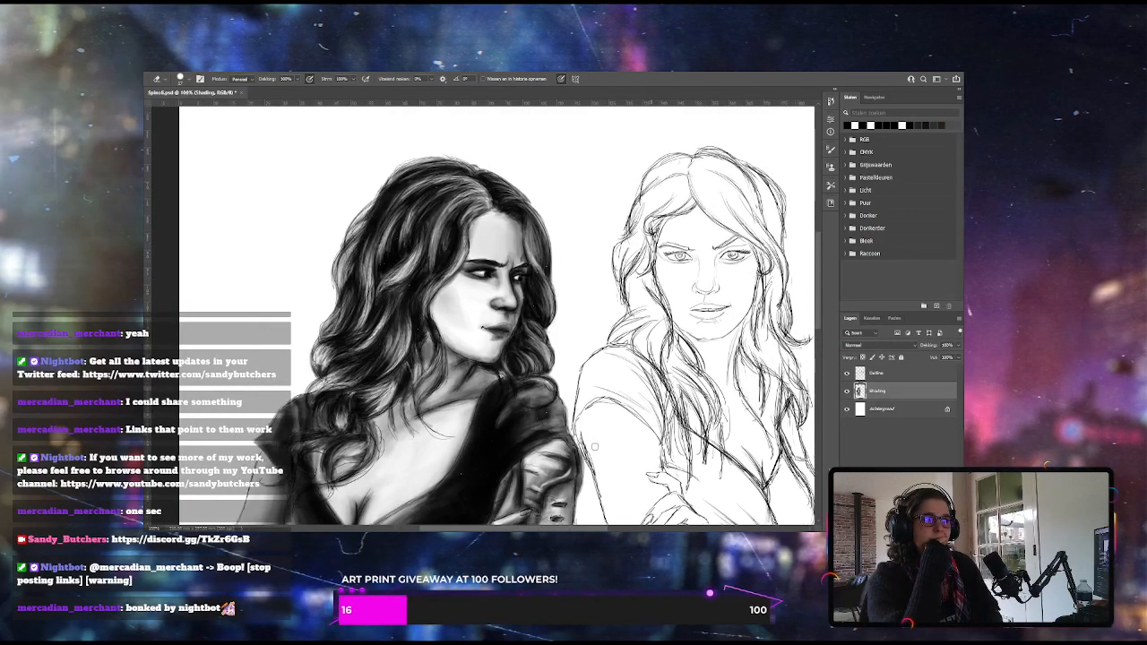
left_click_drag(561, 528, 613, 528)
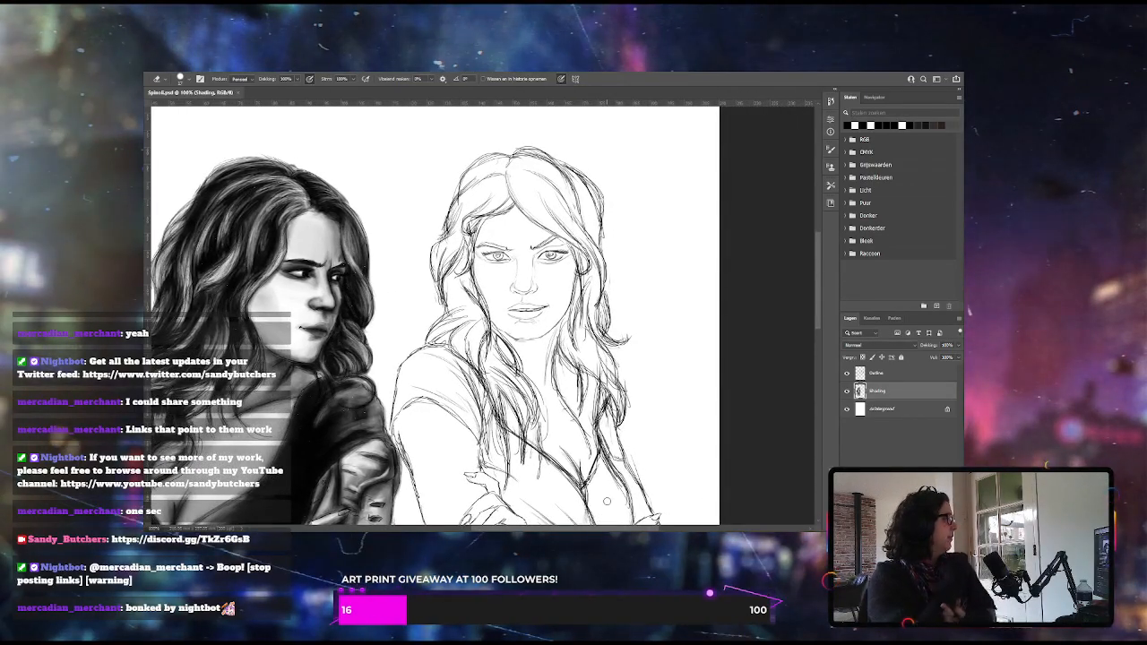
key("ctrl+plus")
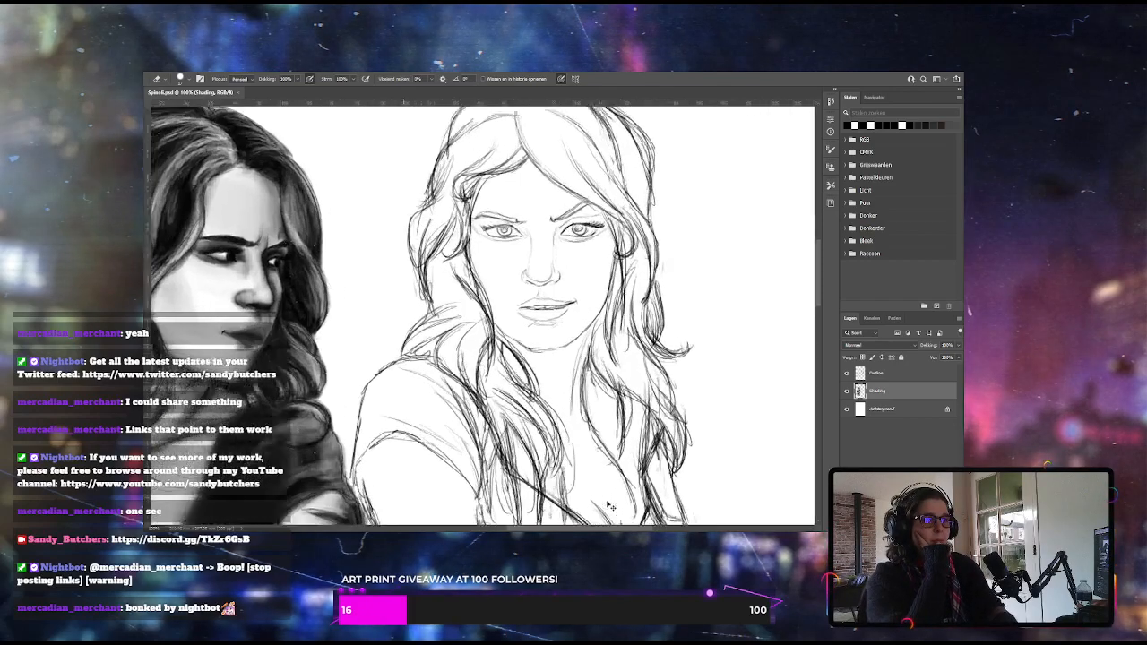
scroll(818, 289, "up", 3)
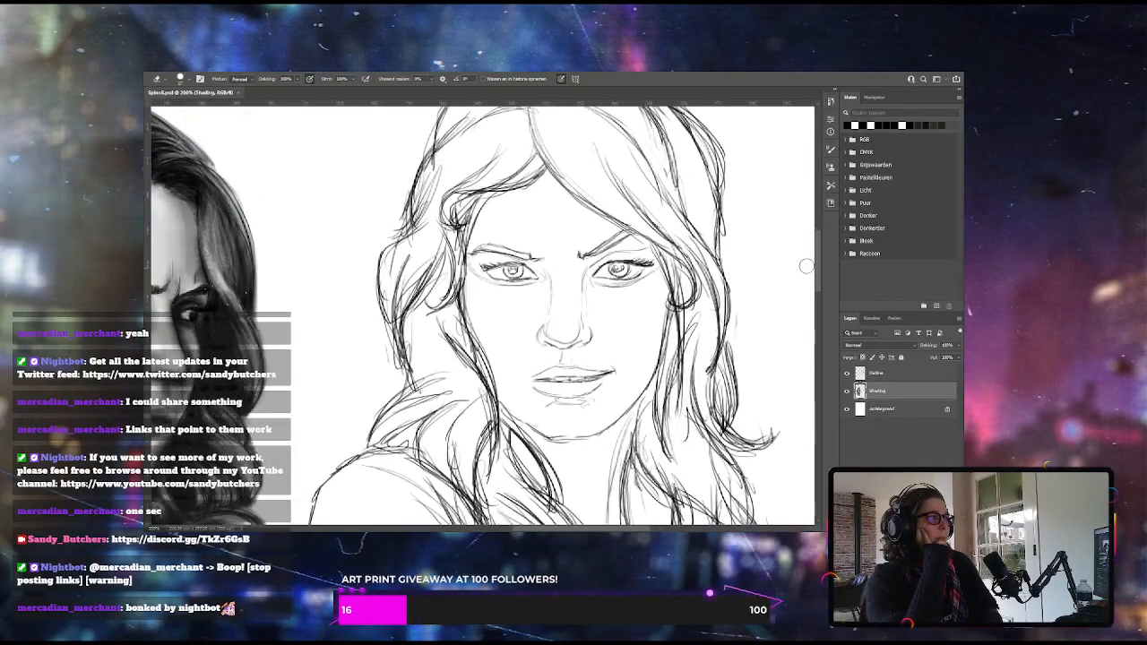
key("b")
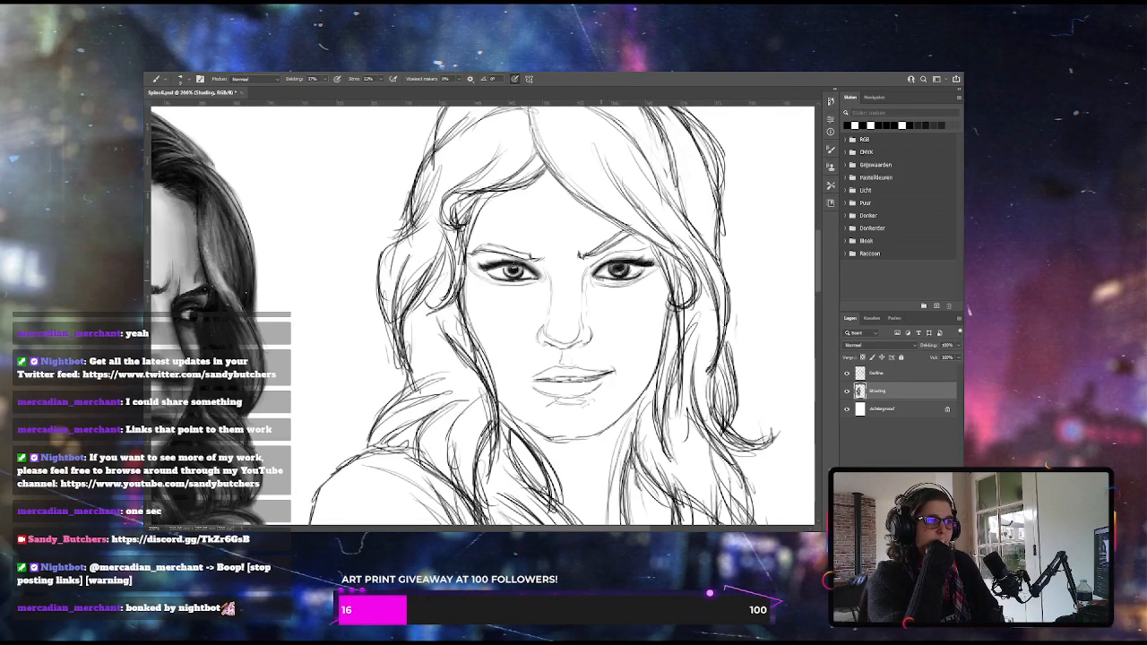
Enlarge the brush, adjust its opacity and paint the right woman's eyebrows in solid dark strokes
key("]")
key("]")
key("]")
key("]")
key("]")
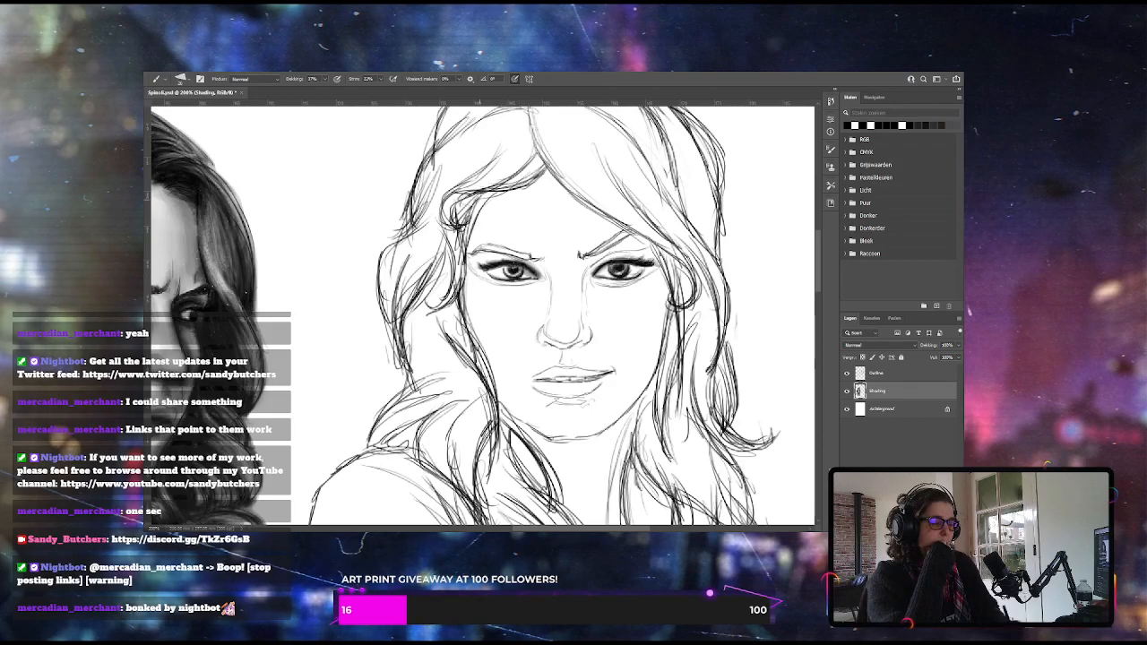
left_click(324, 80)
left_click_drag(322, 93, 313, 93)
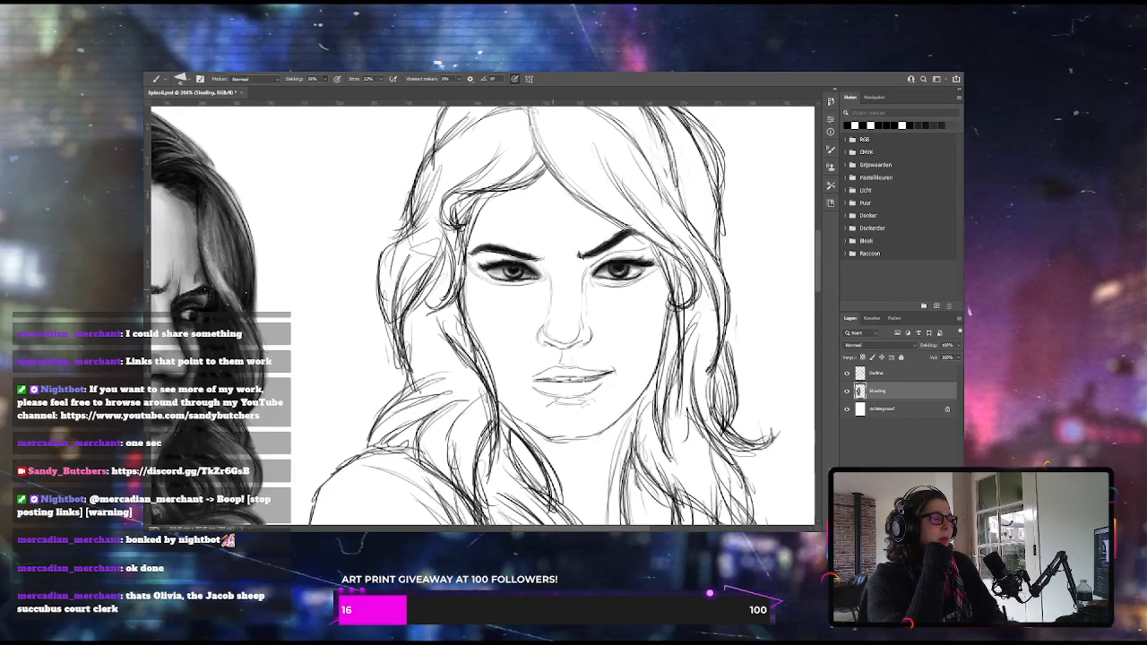
Shade the right woman's eyelids, eye sockets and the sides of her nose softly, starting at 8% brush opacity
left_click_drag(327, 83, 332, 90)
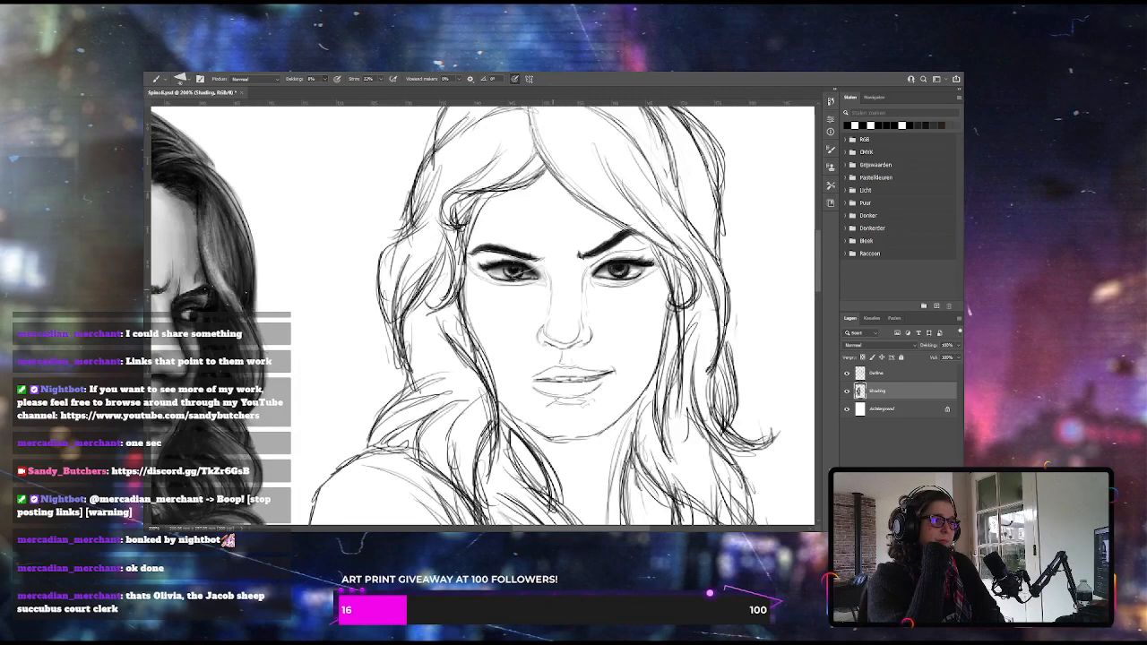
key("0")
key("8")
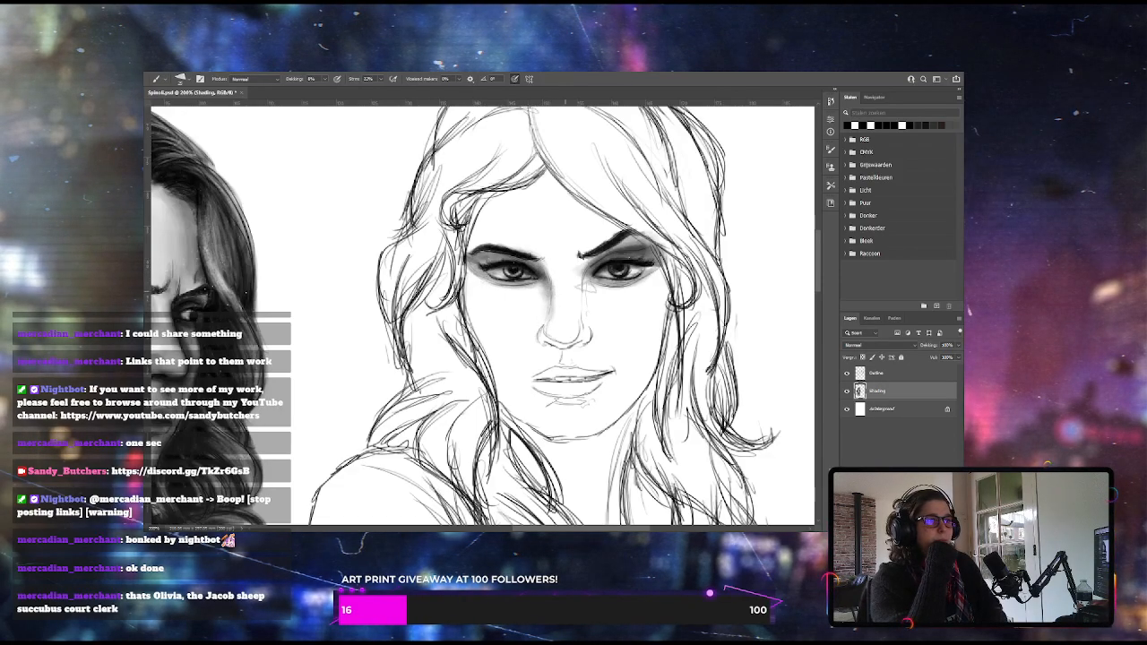
left_click_drag(579, 281, 582, 319)
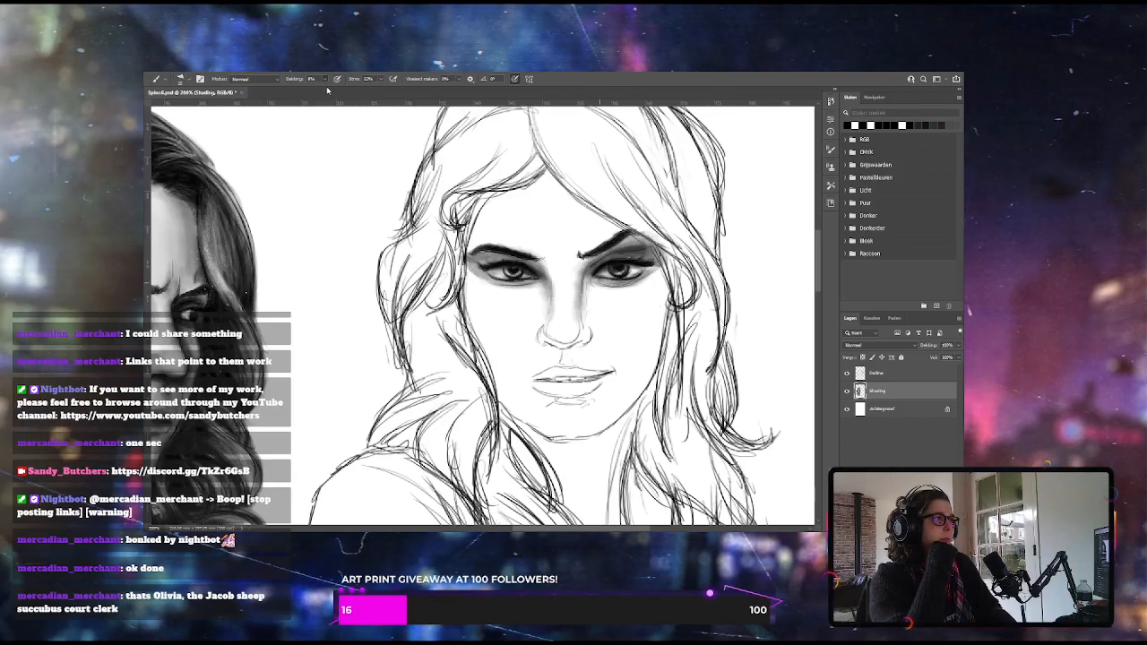
key("1")
key("1")
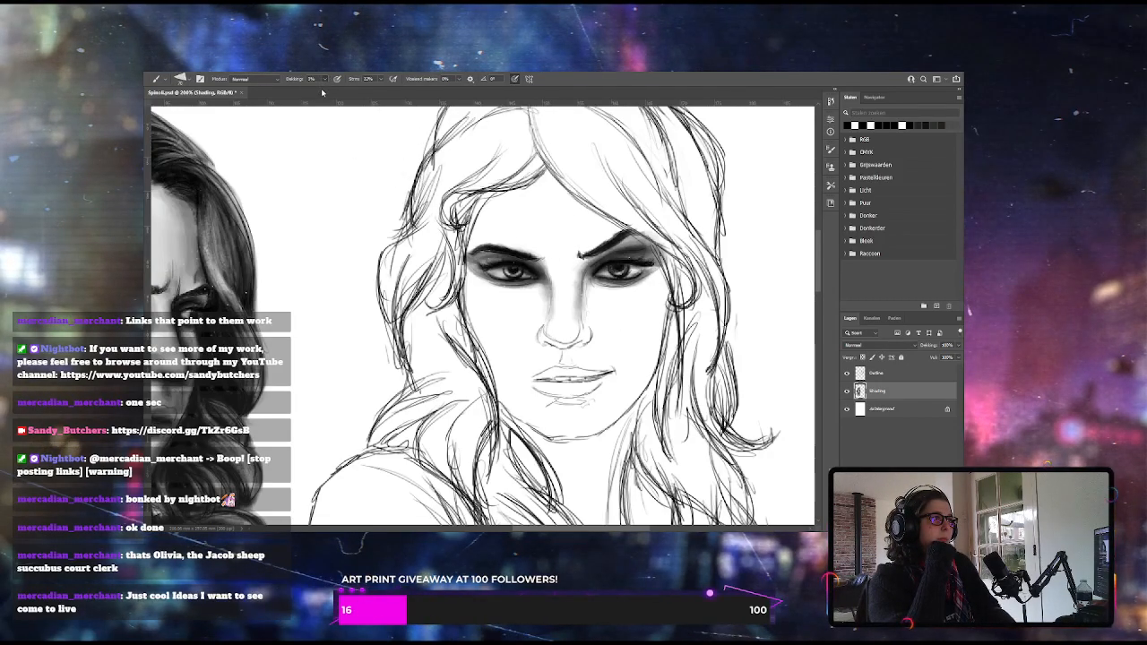
Brush a light grey tone over the right woman's forehead at very low opacity, darkening it below the hairline and above the brow
left_click_drag(331, 80, 327, 92)
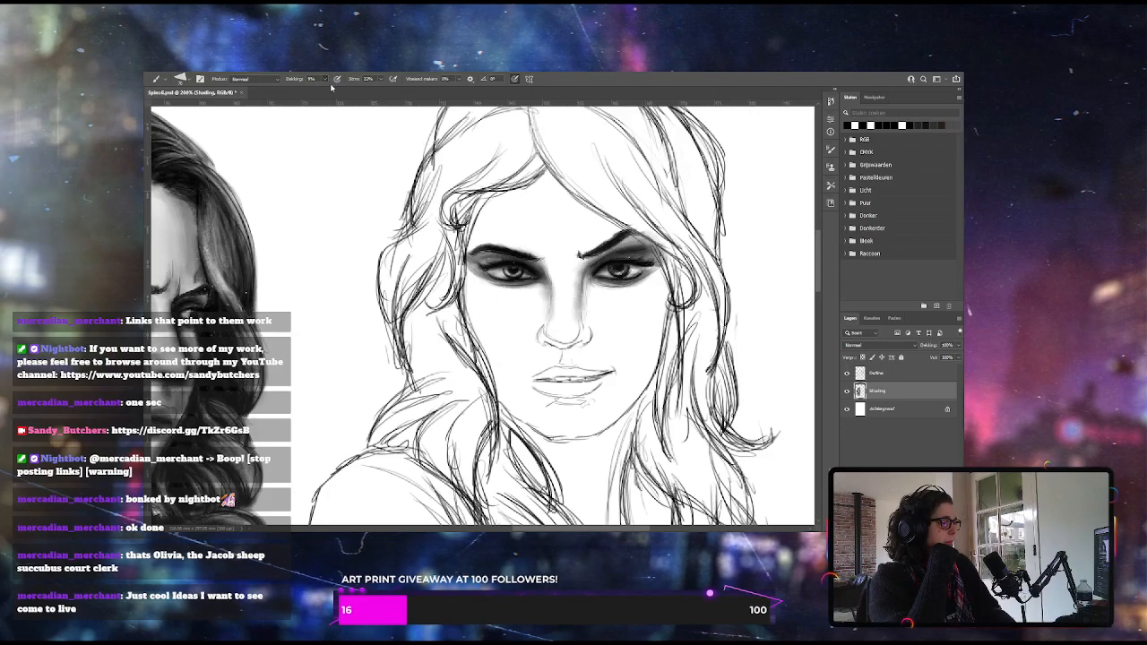
left_click_drag(326, 92, 328, 90)
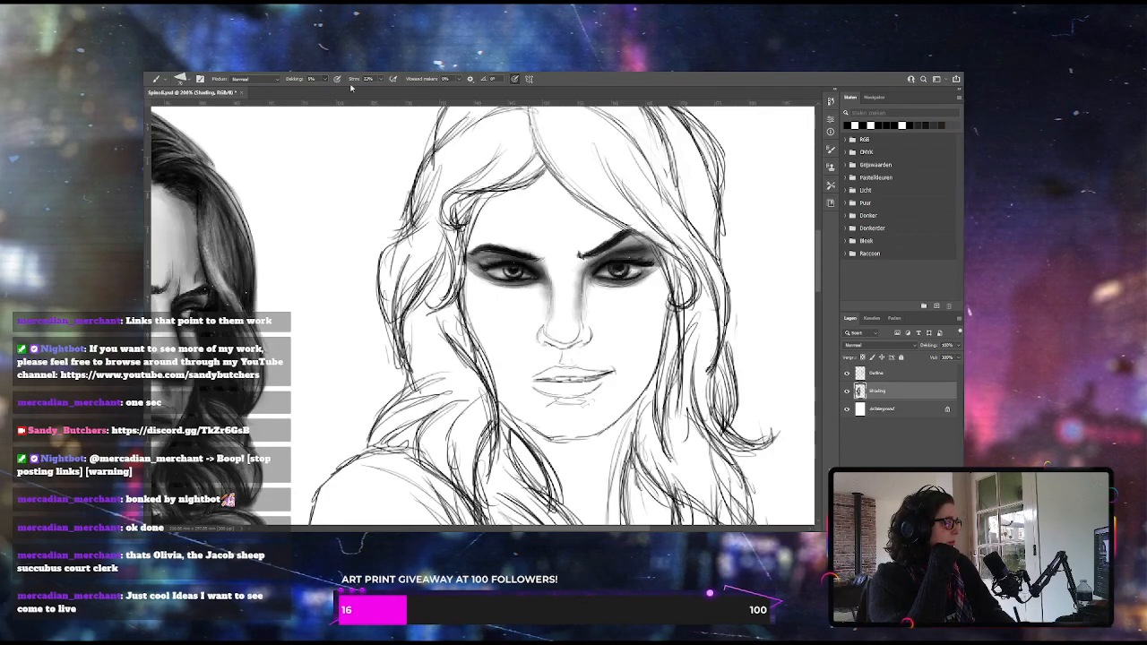
left_click_drag(535, 249, 576, 243)
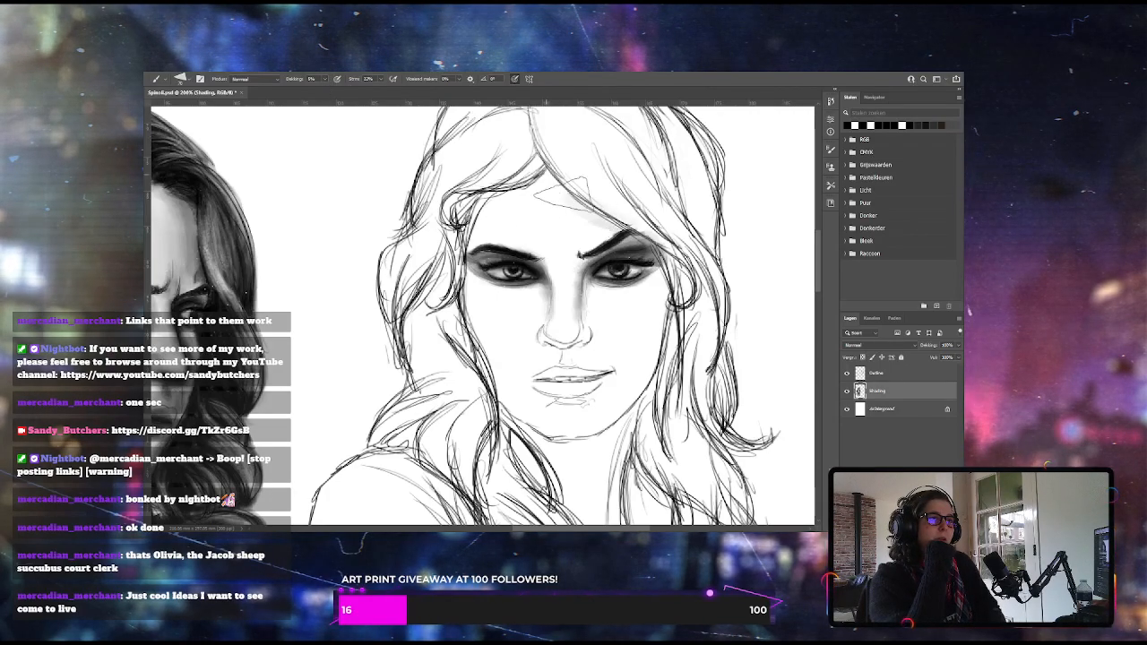
left_click_drag(553, 231, 620, 219)
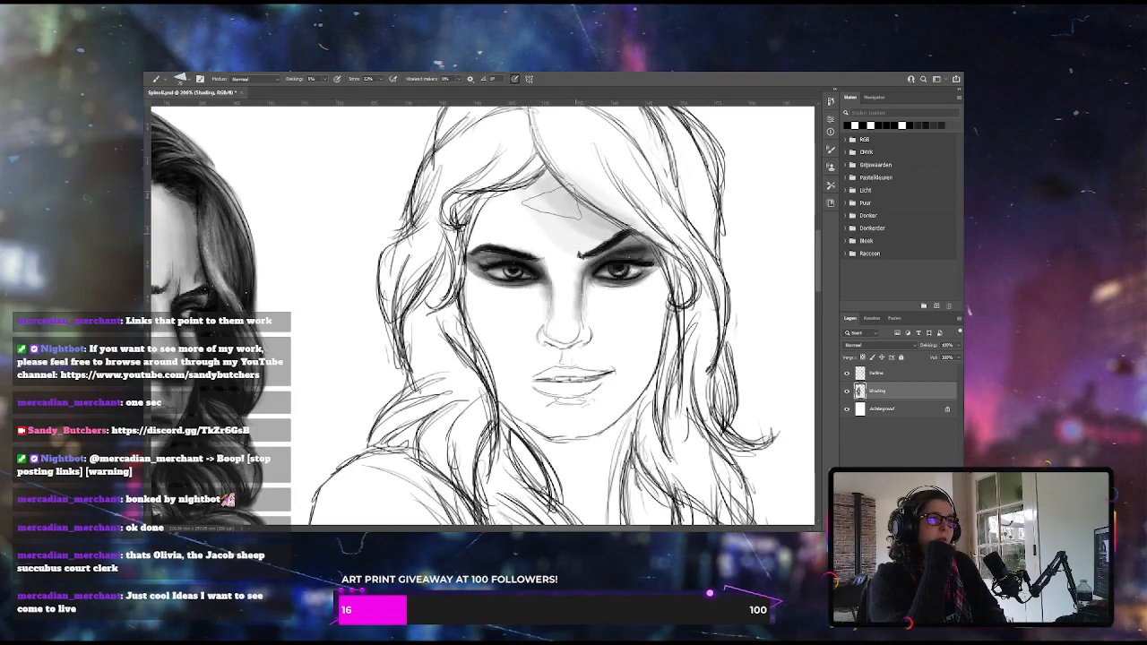
left_click_drag(573, 229, 627, 215)
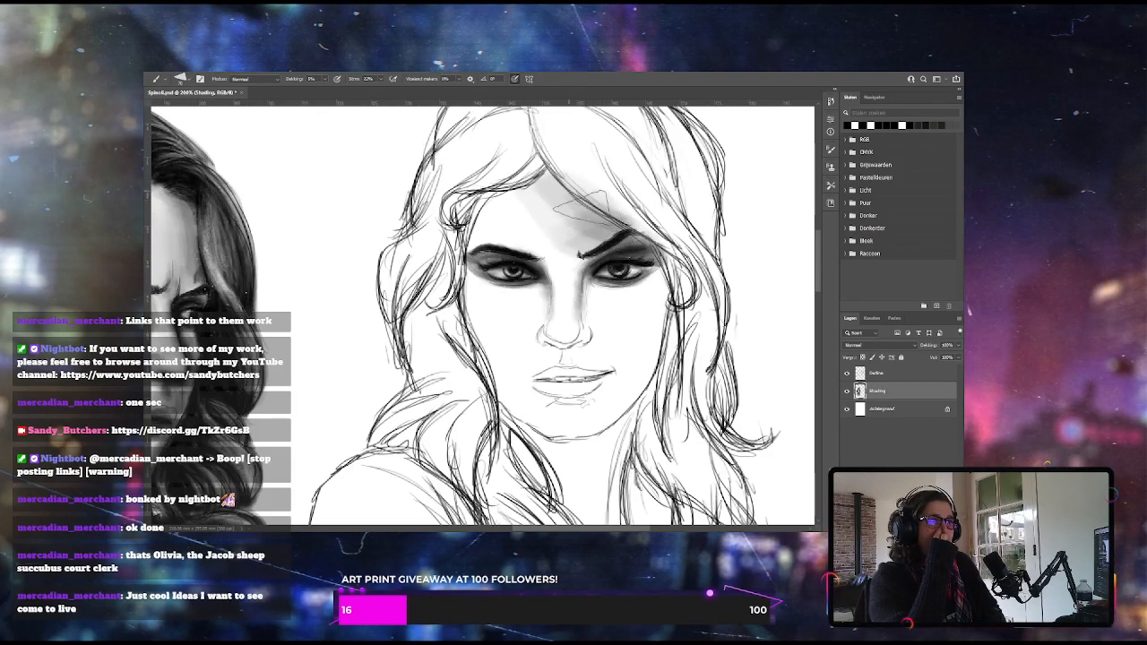
mouse_move(529, 193)
left_mouse_down()
mouse_move(601, 224)
mouse_move(497, 224)
left_mouse_up()
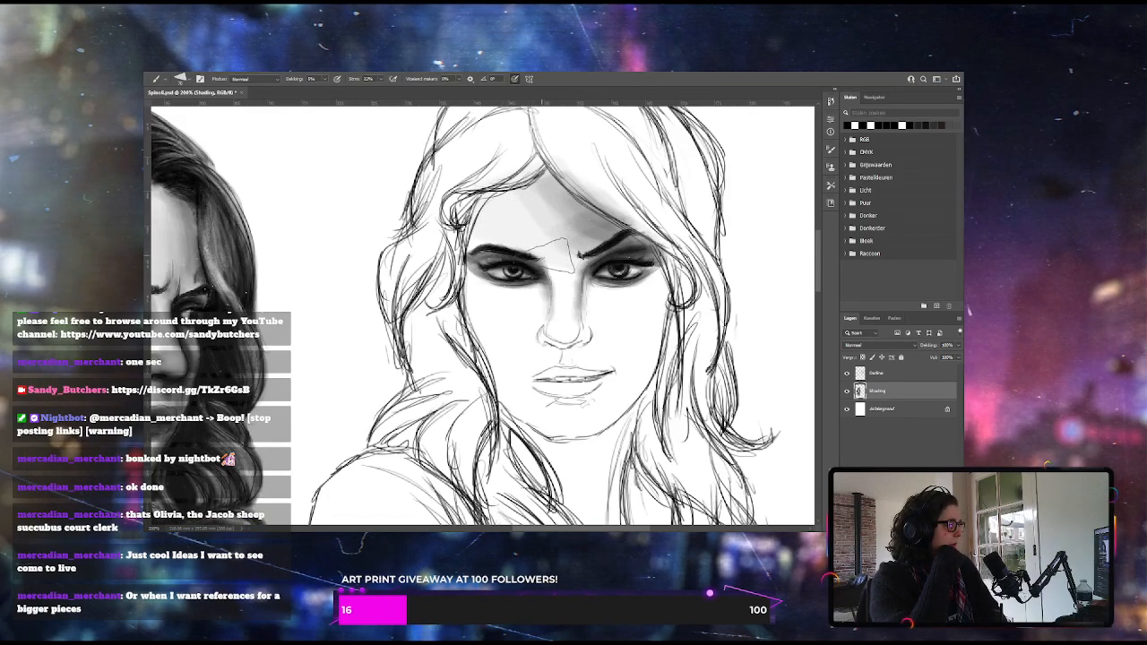
left_click_drag(504, 213, 560, 232)
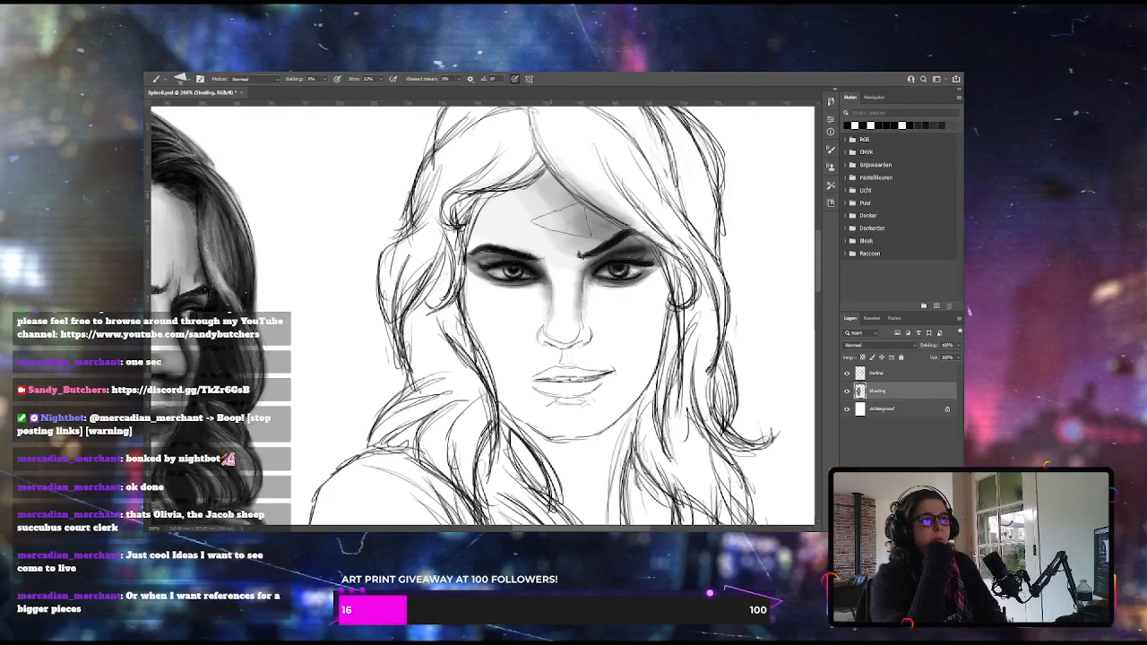
Brush soft low-opacity grey over the right woman's forehead, the shadowed right side of her face and her chin
left_click_drag(560, 240, 551, 188)
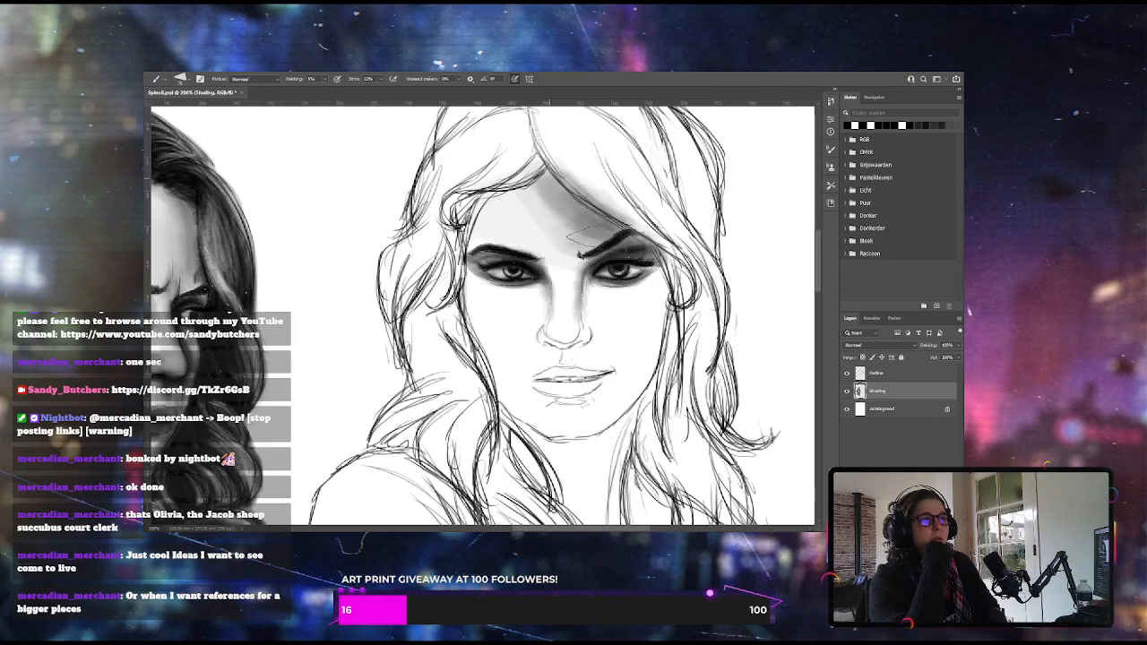
left_click_drag(591, 237, 563, 251)
mouse_move(658, 279)
left_mouse_down()
mouse_move(634, 354)
mouse_move(641, 372)
mouse_move(618, 390)
left_mouse_up()
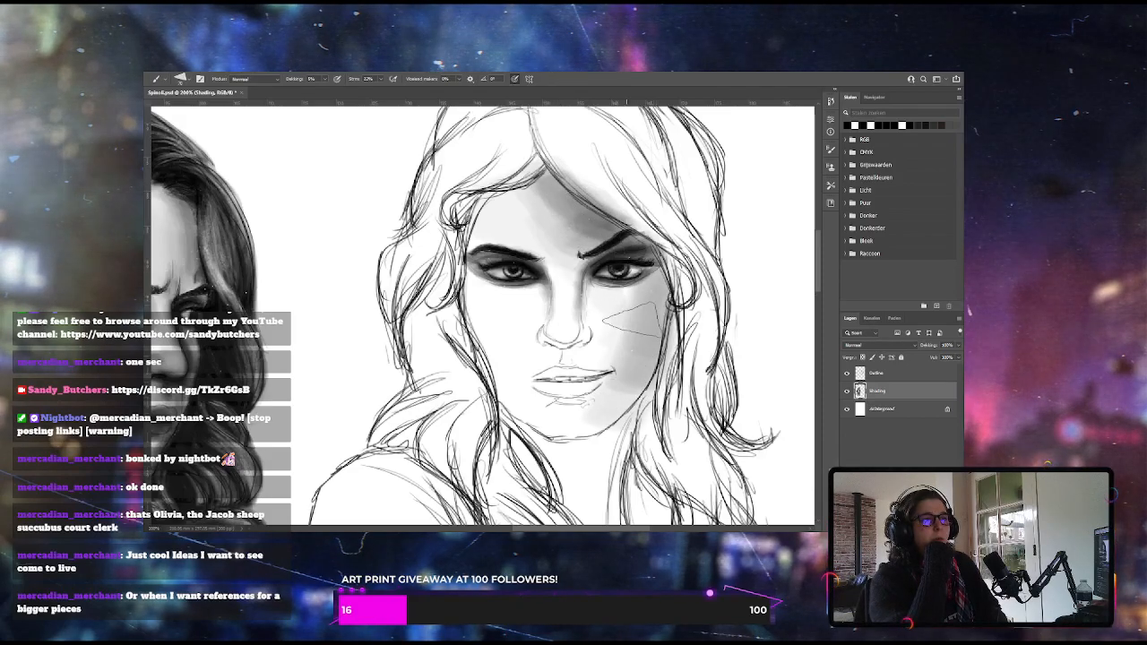
mouse_move(577, 303)
left_mouse_down()
mouse_move(624, 285)
mouse_move(659, 296)
left_mouse_up()
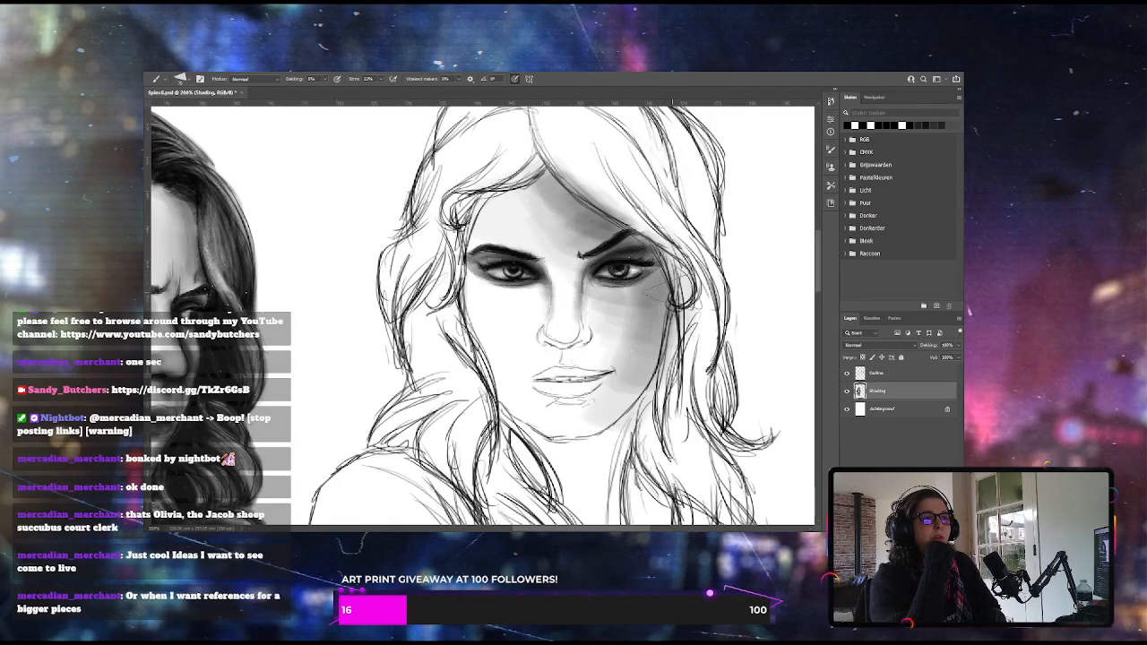
mouse_move(578, 434)
left_mouse_down()
mouse_move(552, 425)
mouse_move(602, 405)
left_mouse_up()
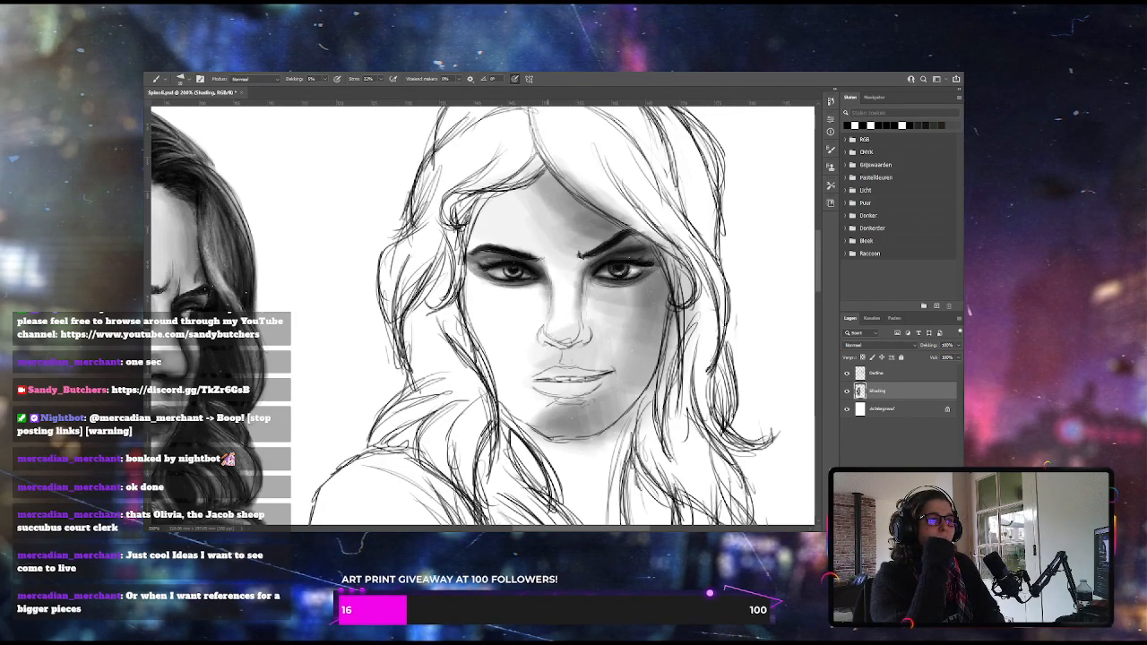
Enlarge the brush and shade the right woman's nose tip, nostrils, shadowed cheek and lips in darker grey
key("bracketright")
key("bracketright")
key("bracketright")
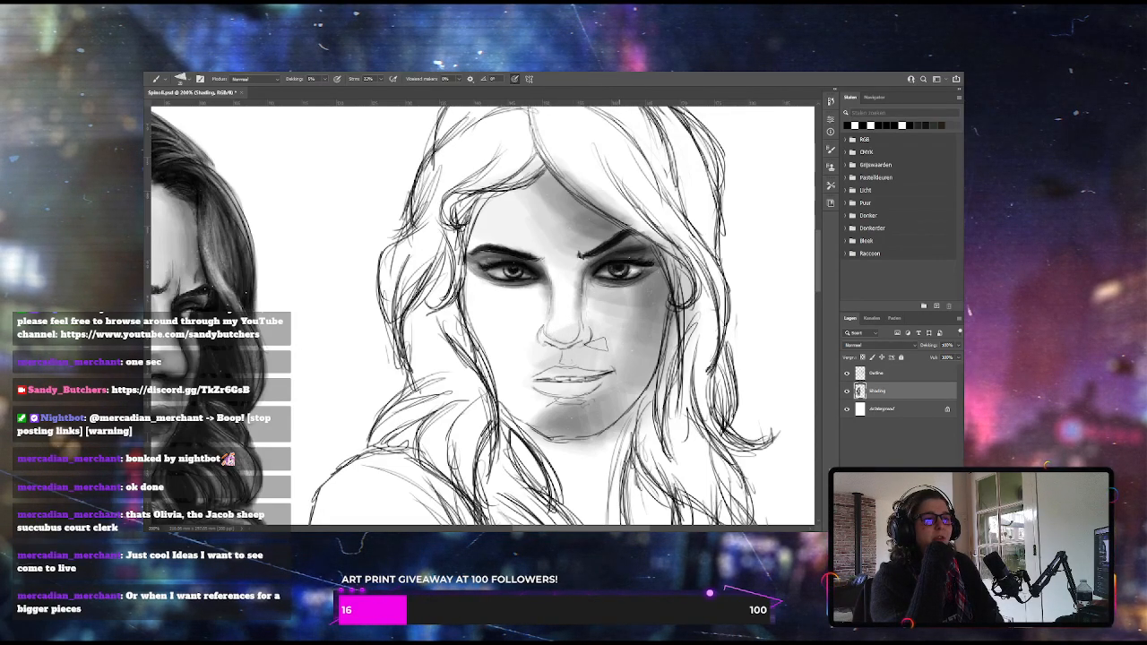
mouse_move(555, 334)
left_mouse_down()
mouse_move(575, 335)
mouse_move(561, 336)
mouse_move(578, 331)
mouse_move(580, 317)
left_mouse_up()
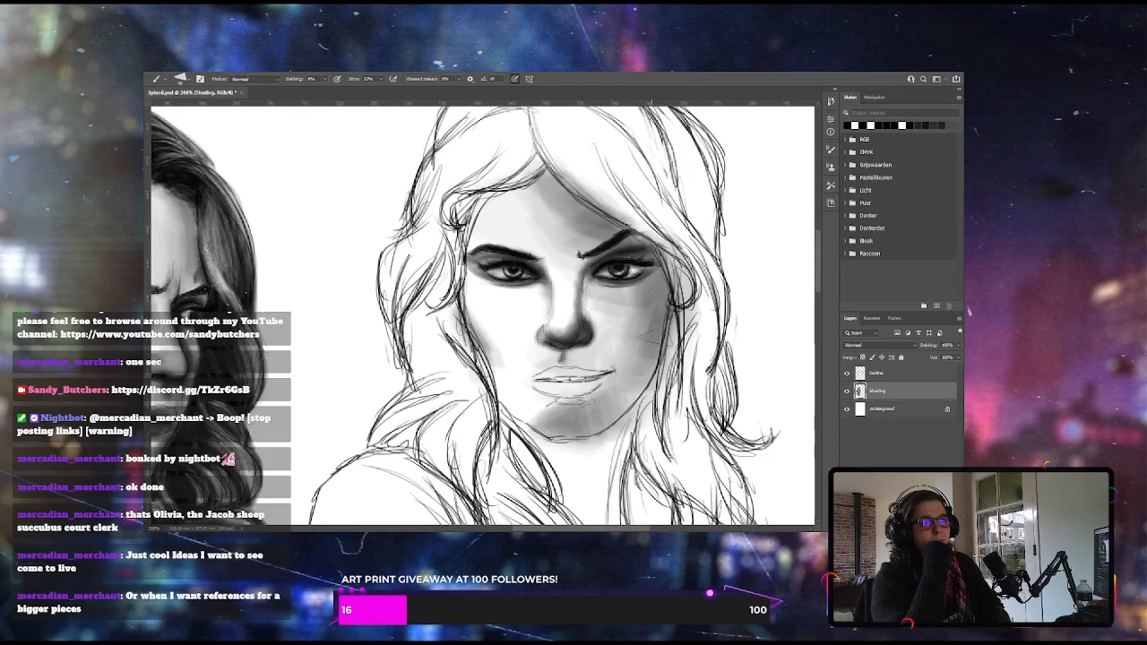
mouse_move(666, 301)
left_mouse_down()
mouse_move(661, 328)
mouse_move(634, 350)
left_mouse_up()
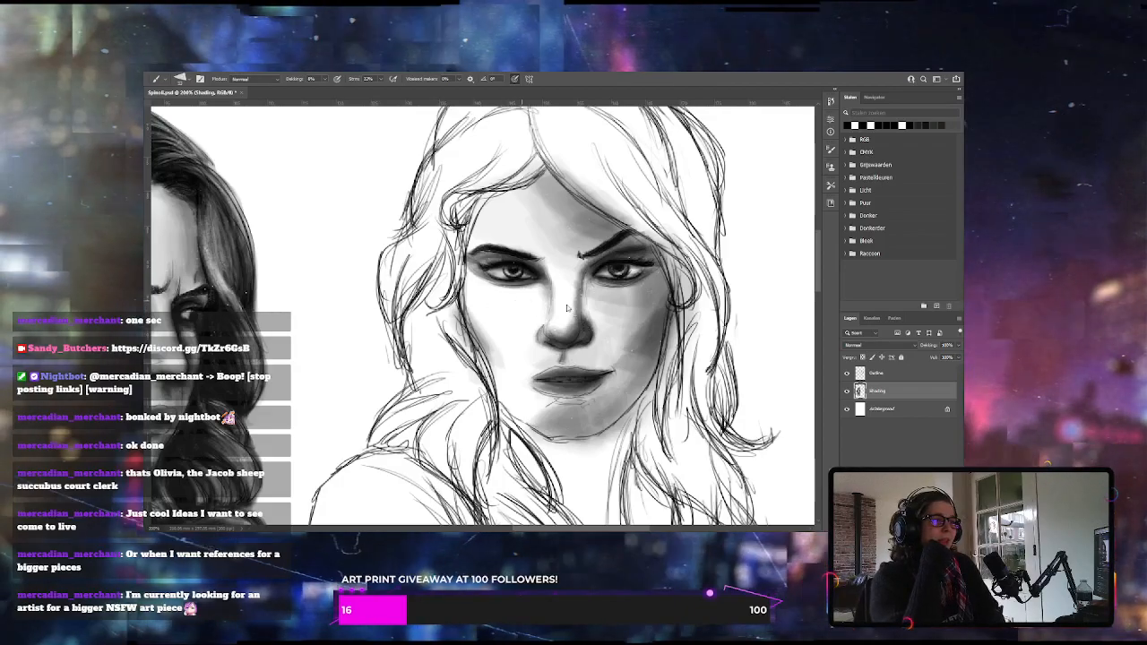
Build up and blend soft grey shading under the right woman's eyes, along her nose and across her cheeks
key("]")
left_click_drag(471, 286, 540, 294)
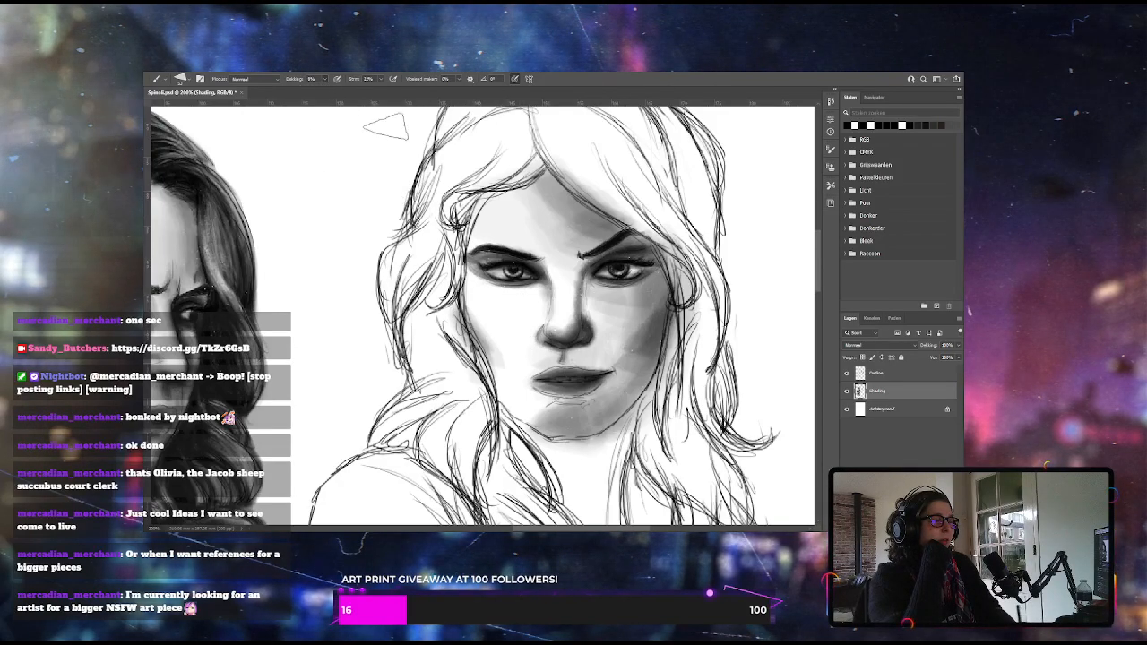
left_click_drag(529, 271, 499, 272)
mouse_move(537, 307)
left_mouse_down()
mouse_move(515, 270)
mouse_move(532, 333)
mouse_move(551, 275)
mouse_move(519, 311)
mouse_move(547, 315)
left_mouse_up()
left_click_drag(523, 273, 465, 278)
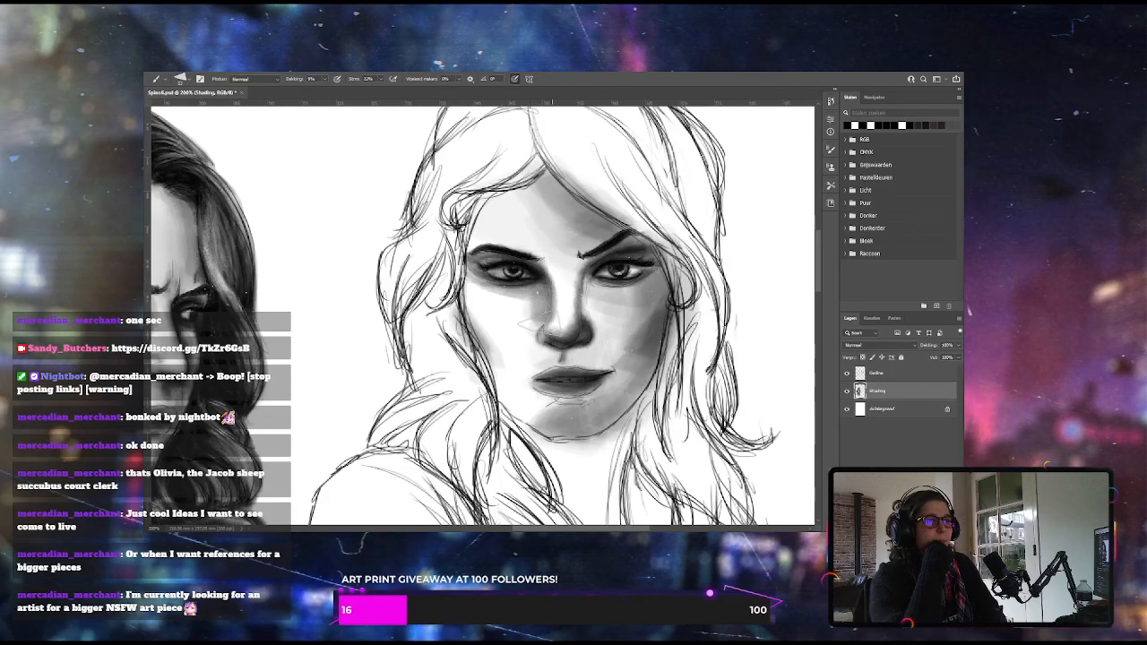
left_click_drag(540, 298, 535, 335)
mouse_move(609, 288)
left_mouse_down()
mouse_move(610, 283)
mouse_move(583, 315)
left_mouse_up()
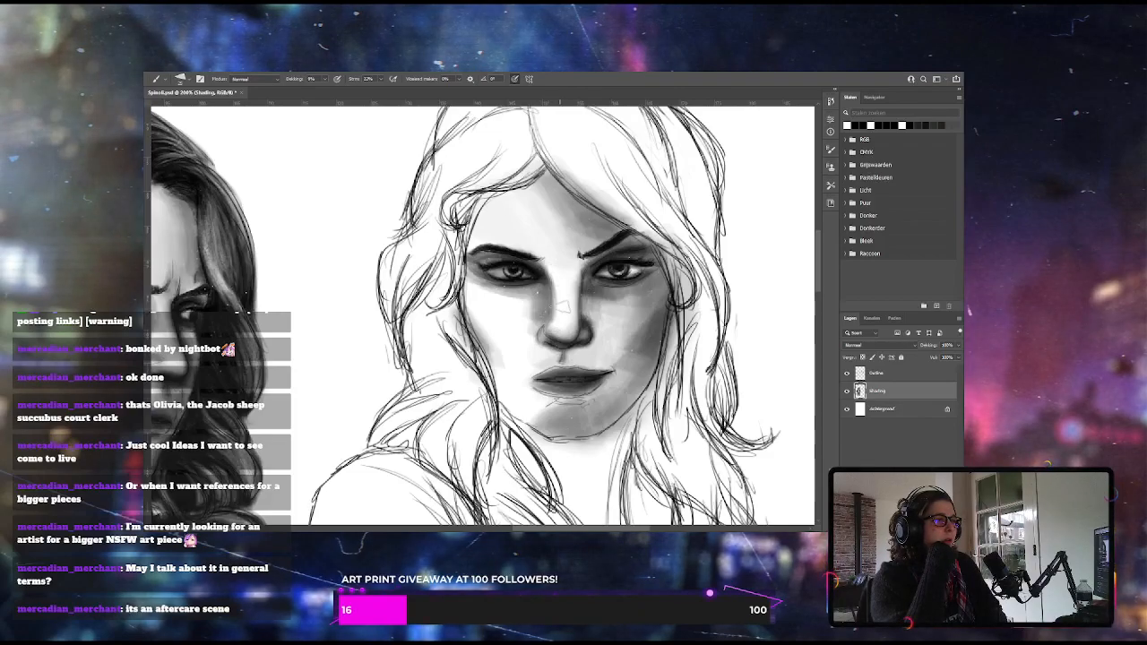
mouse_move(602, 310)
left_mouse_down()
mouse_move(624, 317)
mouse_move(623, 301)
left_mouse_up()
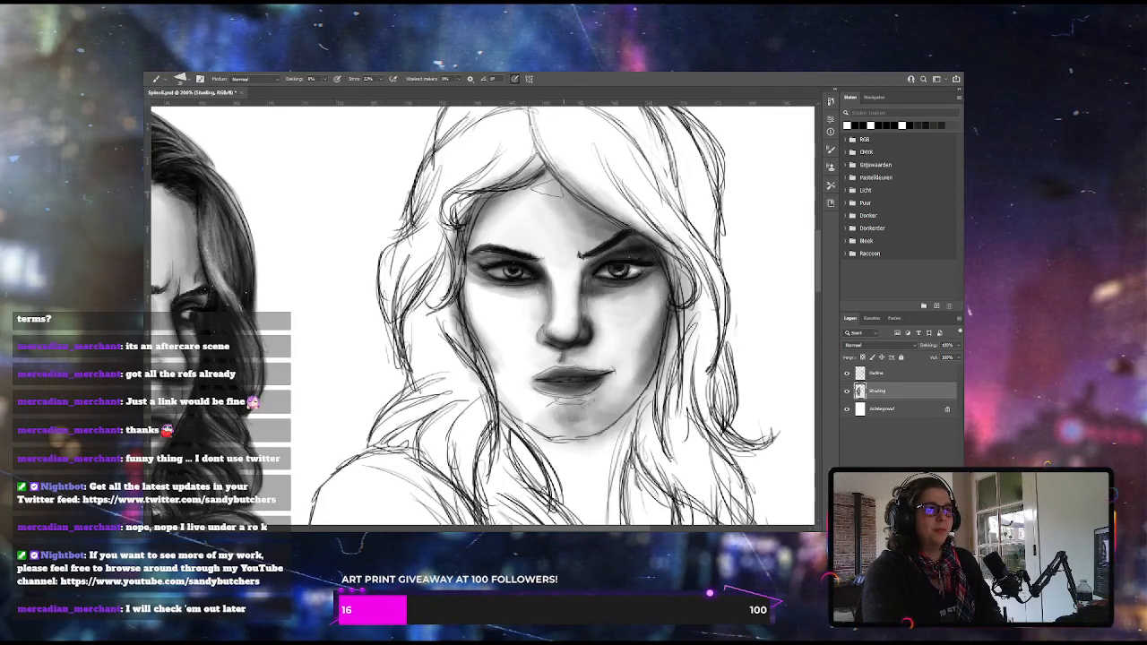
Raise the brush opacity and paint dark strands from the right woman's fringe up the right side of her hair
key("ctrl+minus")
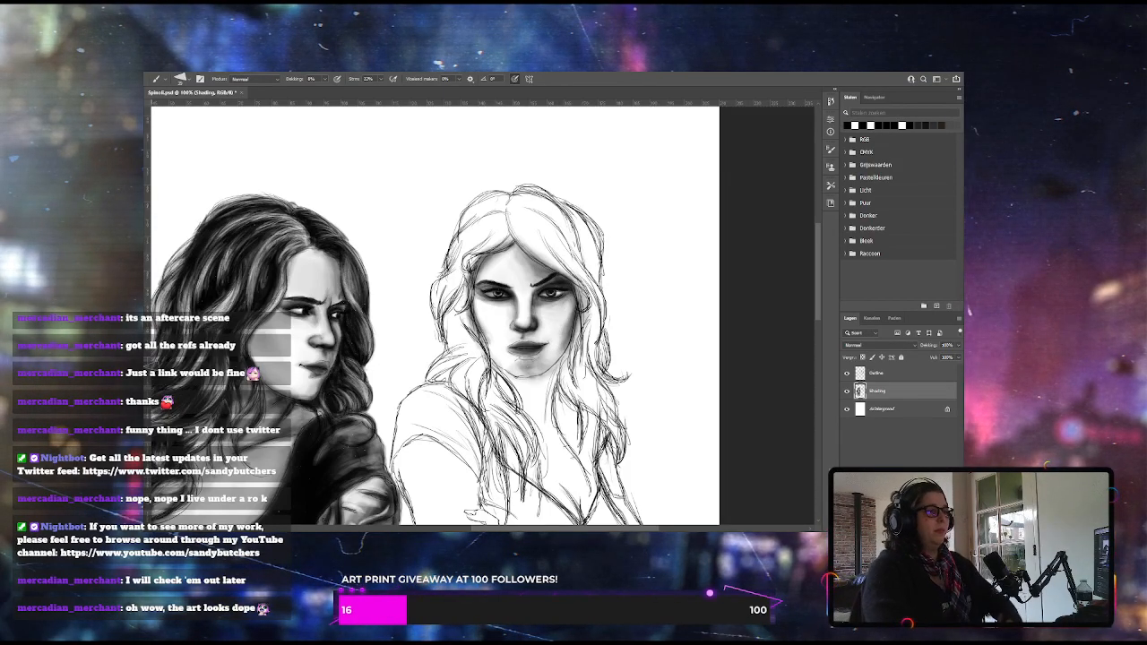
key("1")
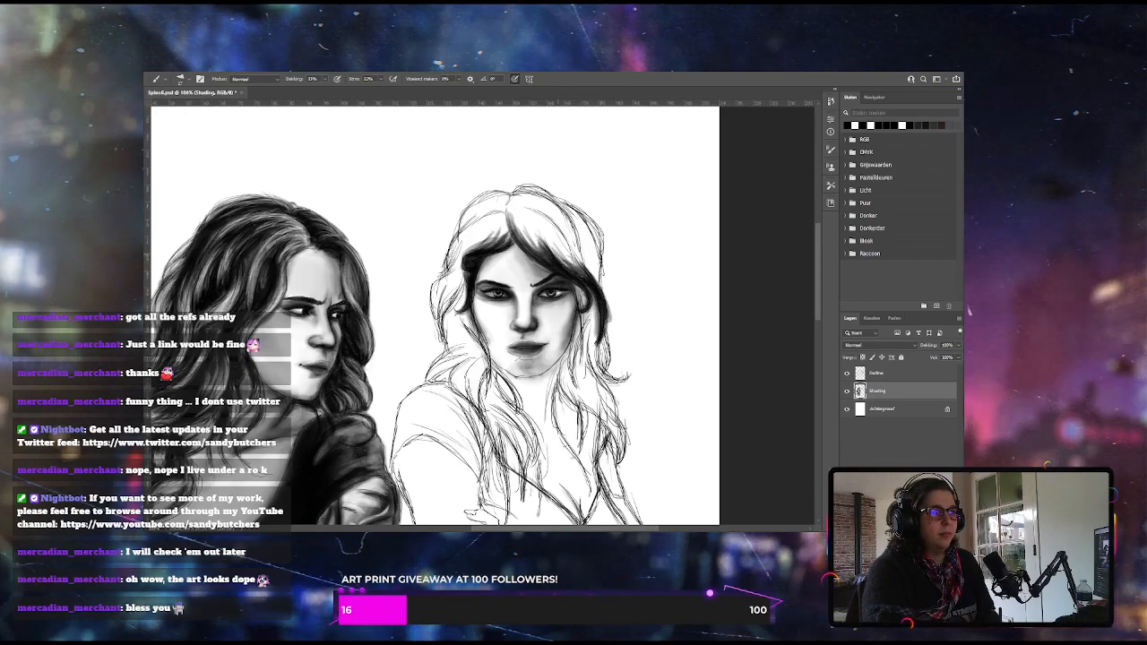
left_click_drag(579, 269, 543, 219)
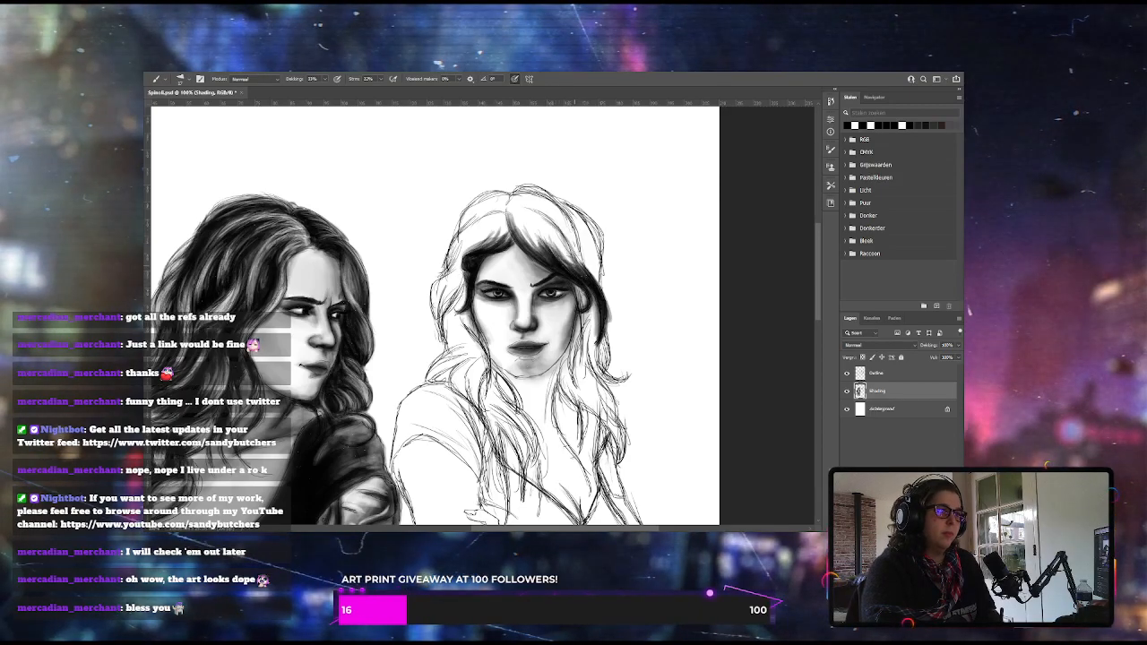
left_click_drag(578, 266, 553, 228)
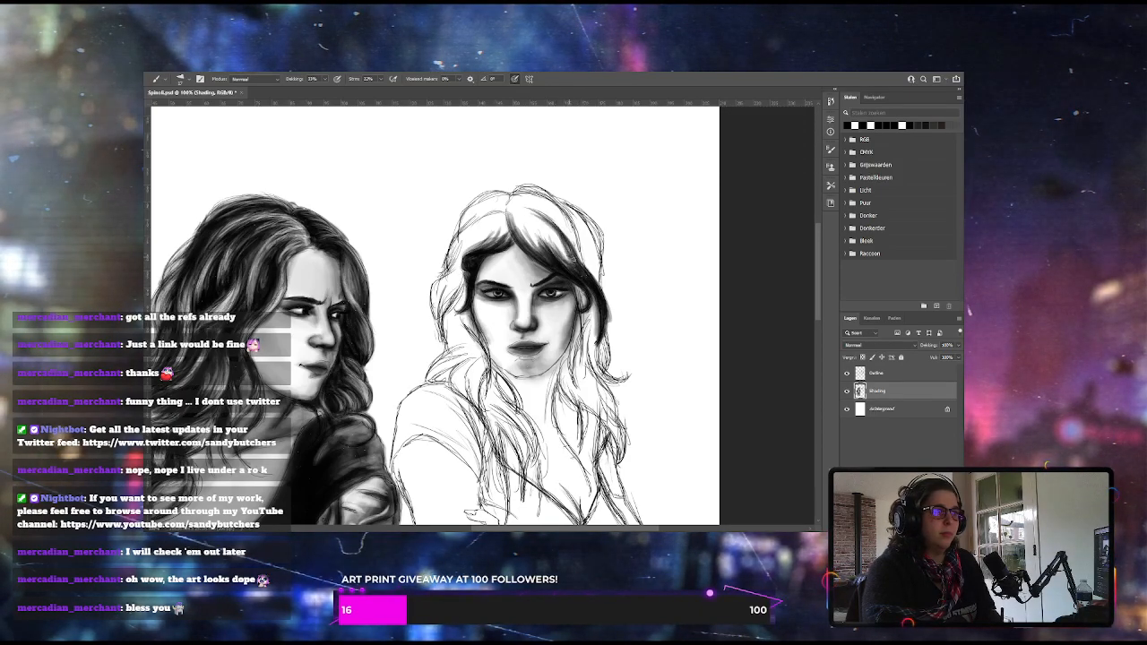
mouse_move(582, 268)
left_mouse_down()
mouse_move(572, 221)
mouse_move(543, 201)
left_mouse_up()
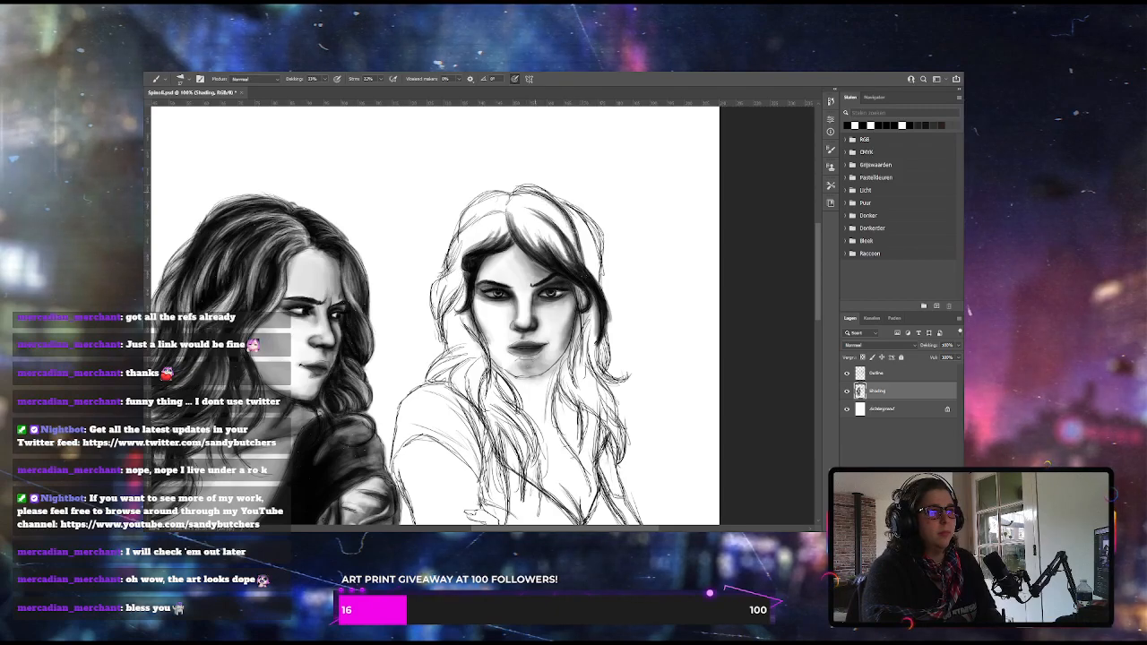
left_click_drag(578, 260, 557, 210)
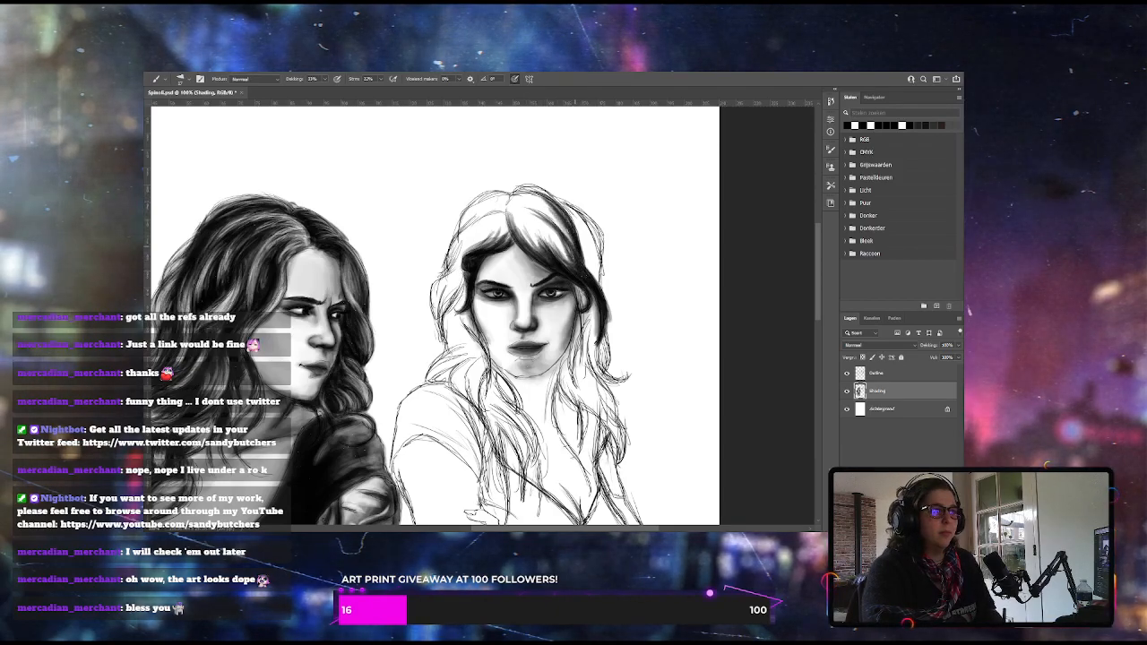
left_click_drag(597, 283, 572, 212)
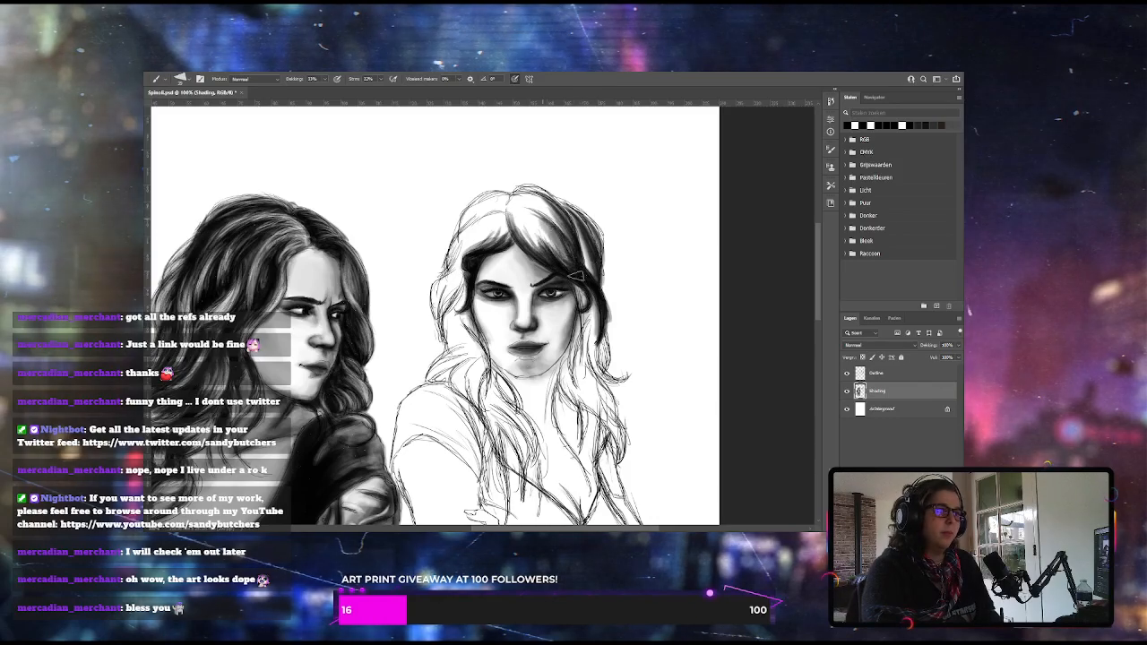
Fill the hair to the right of the right woman's parting with dark strokes from the crown down to her temple
left_click_drag(512, 210, 548, 259)
left_click_drag(512, 218, 536, 257)
left_click_drag(524, 202, 598, 281)
left_click_drag(582, 233, 599, 284)
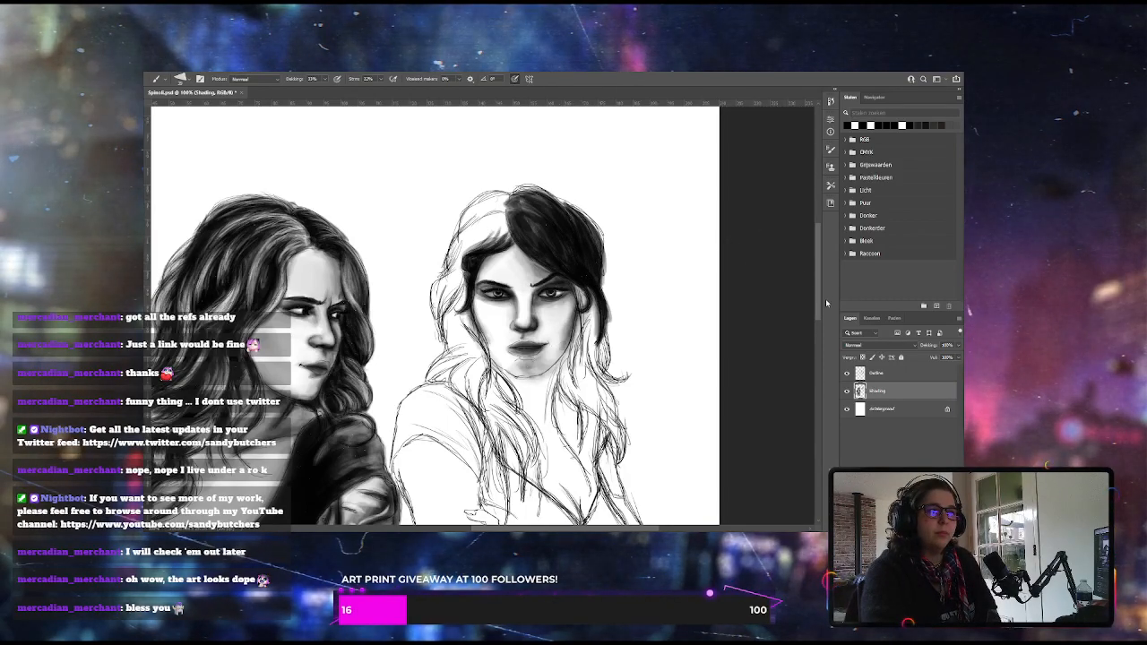
Paint the right woman's long hair strands dark from the right side of her face down over her shoulder
scroll(804, 280, "down", 3)
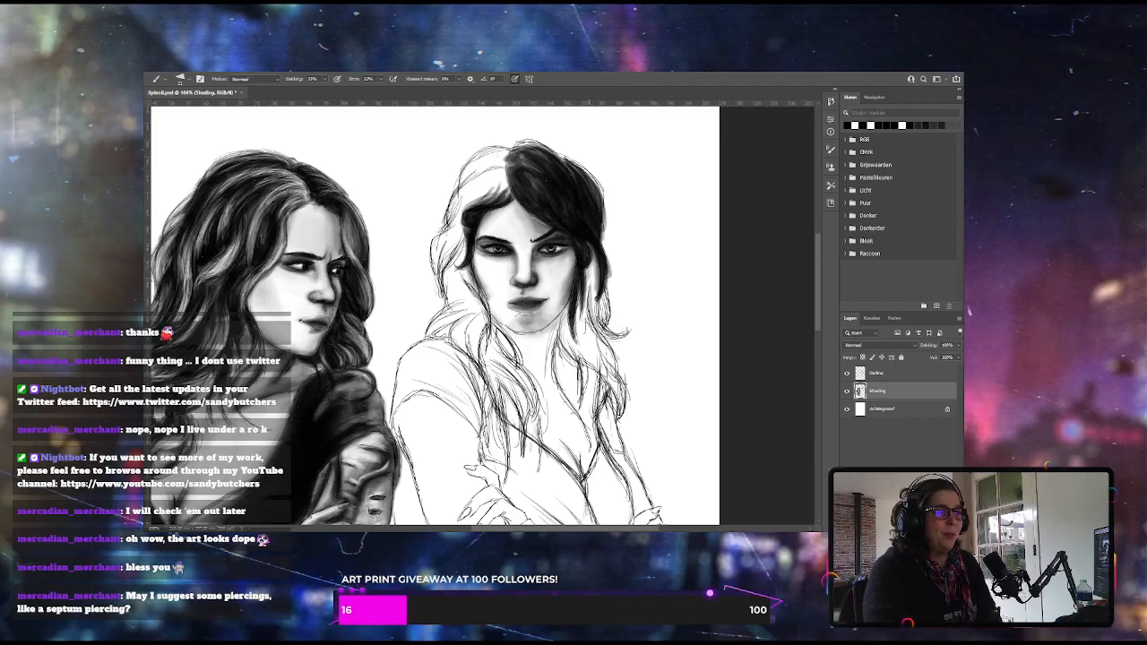
left_click_drag(598, 312, 628, 335)
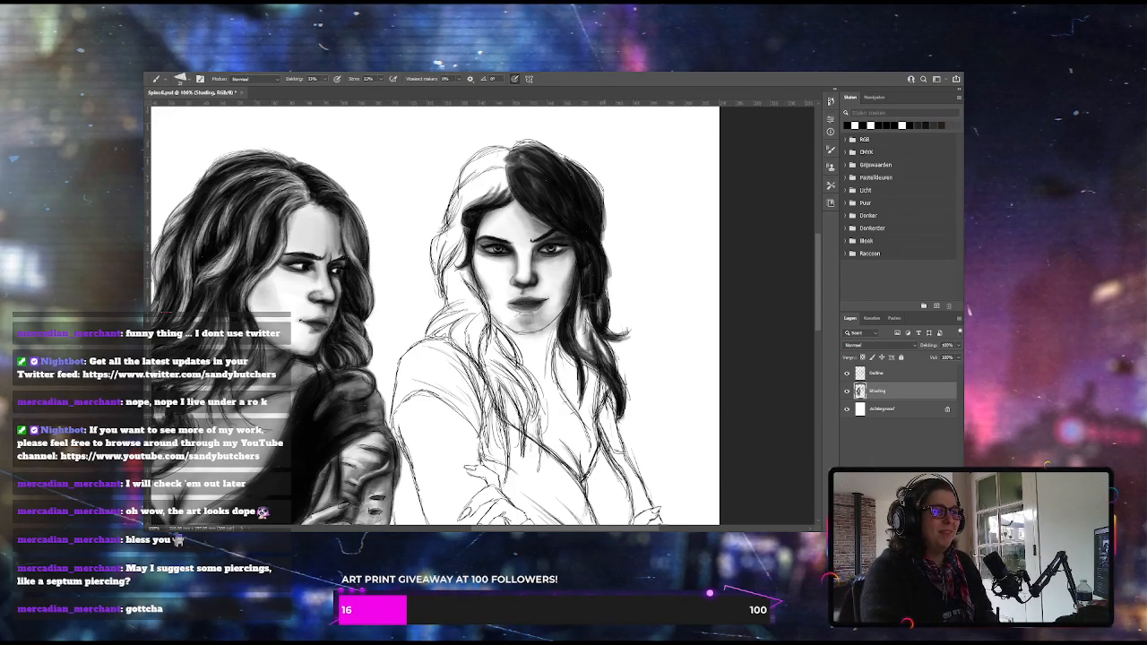
key("bracketright")
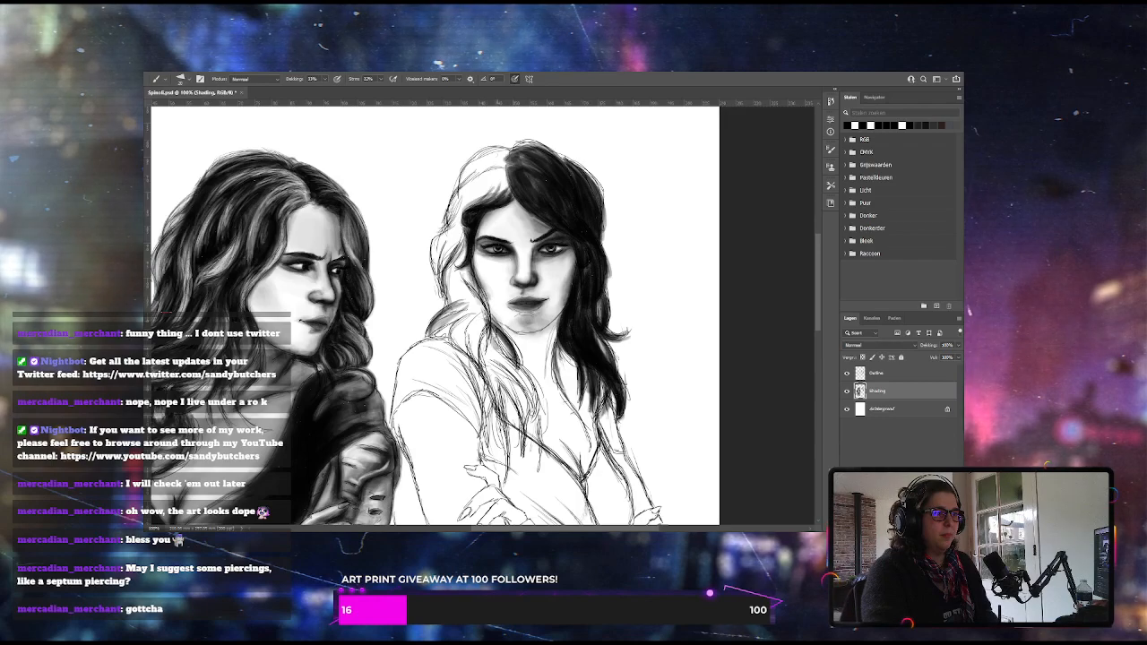
Paint the locks falling over the right woman's chest and left shoulder in dark strokes that follow the sketched strands
left_click_drag(516, 369, 535, 417)
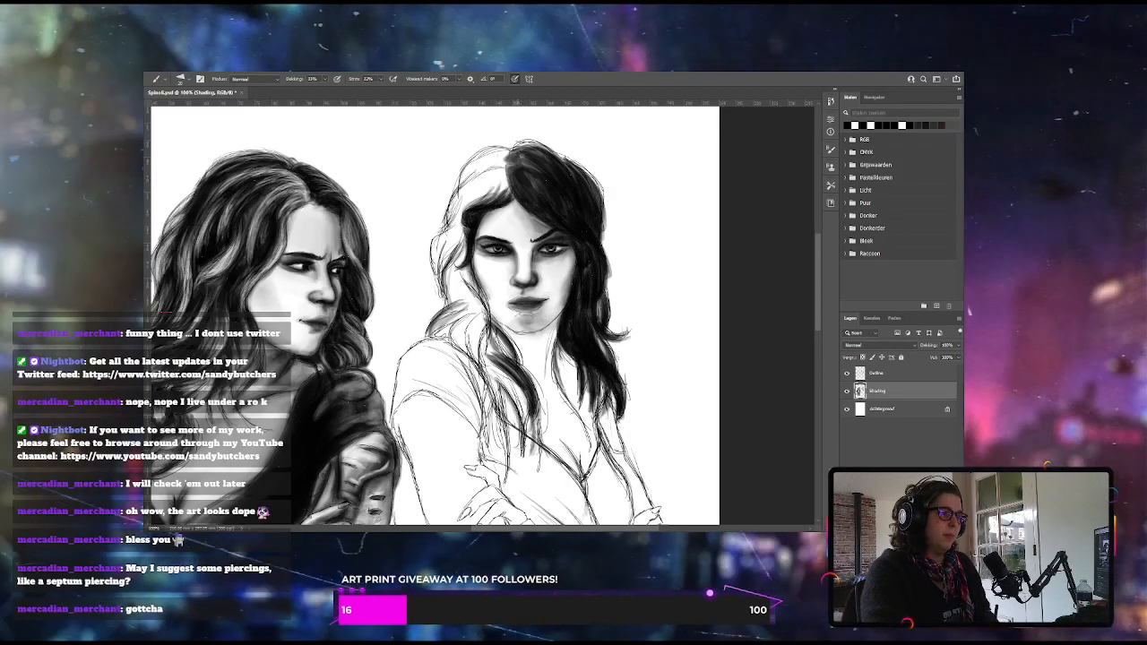
mouse_move(492, 371)
left_mouse_down()
mouse_move(520, 435)
mouse_move(517, 409)
left_mouse_up()
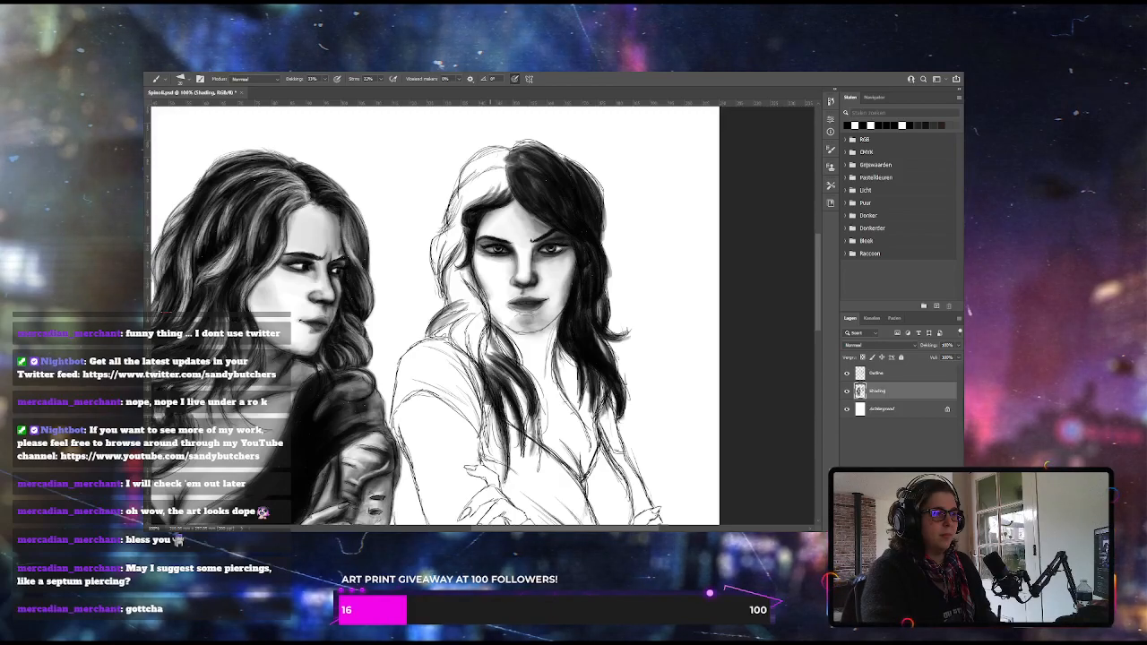
left_click_drag(489, 347, 479, 384)
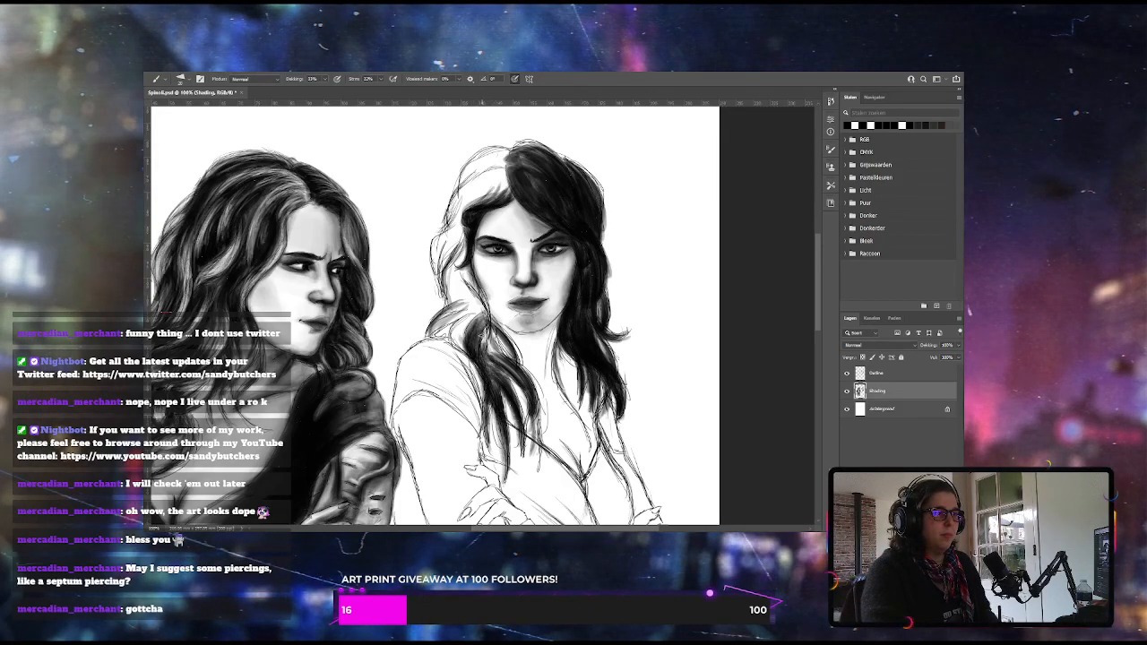
left_click_drag(496, 339, 510, 361)
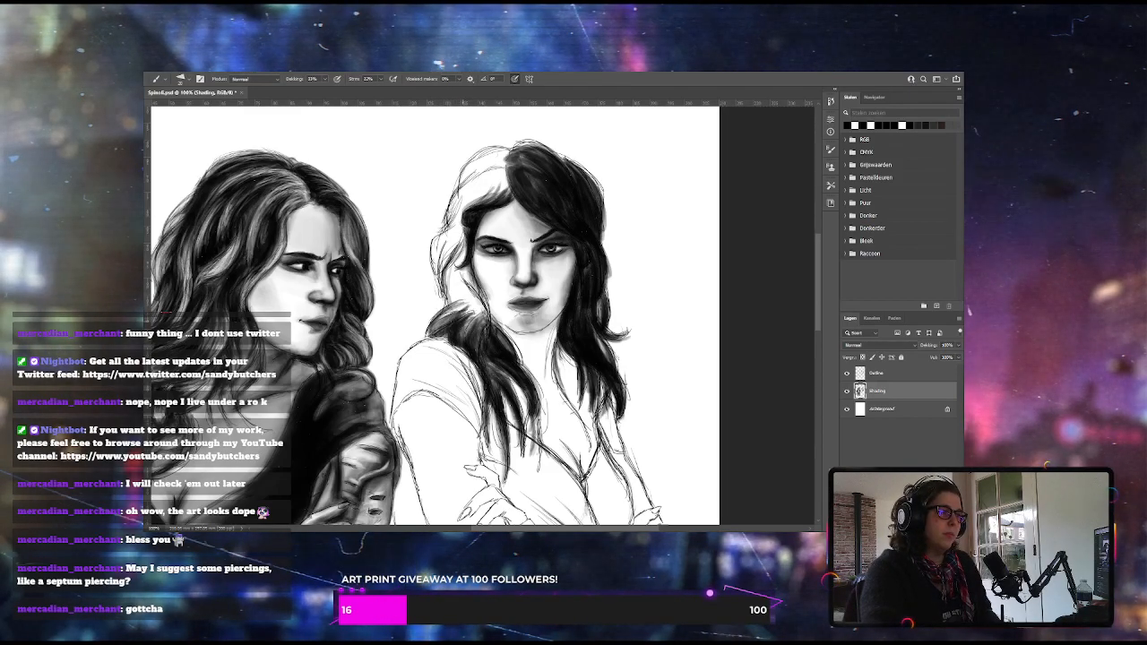
left_click_drag(455, 310, 430, 335)
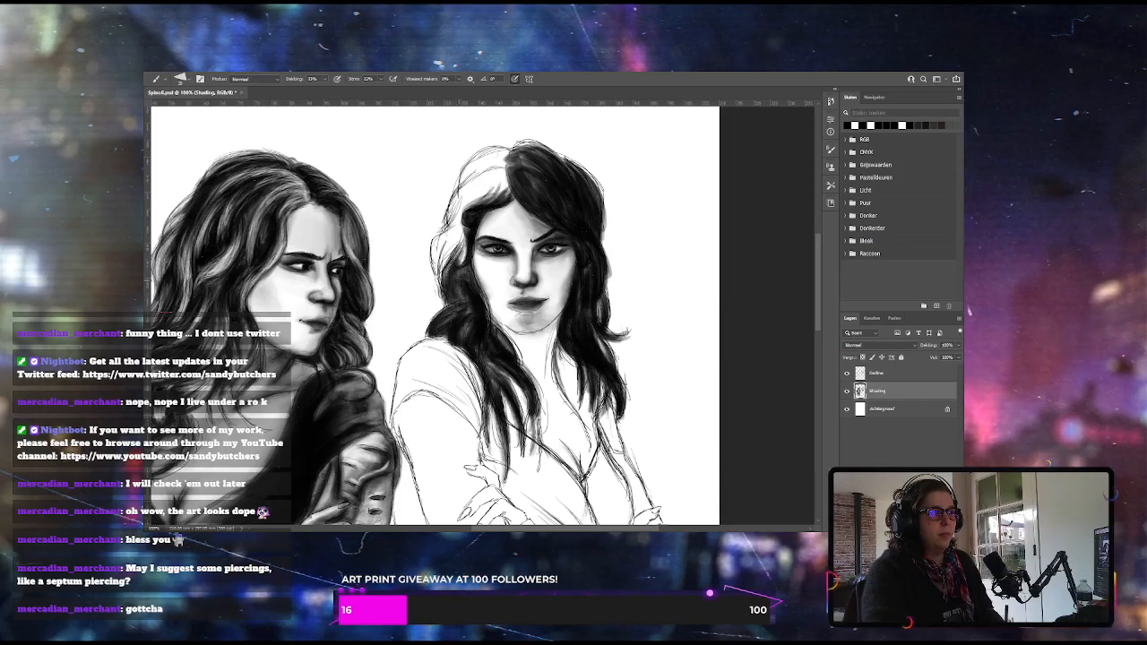
Fill the left side of the right woman's hair with dark strokes, from beside her cheek up to the crown
left_click_drag(455, 229, 436, 281)
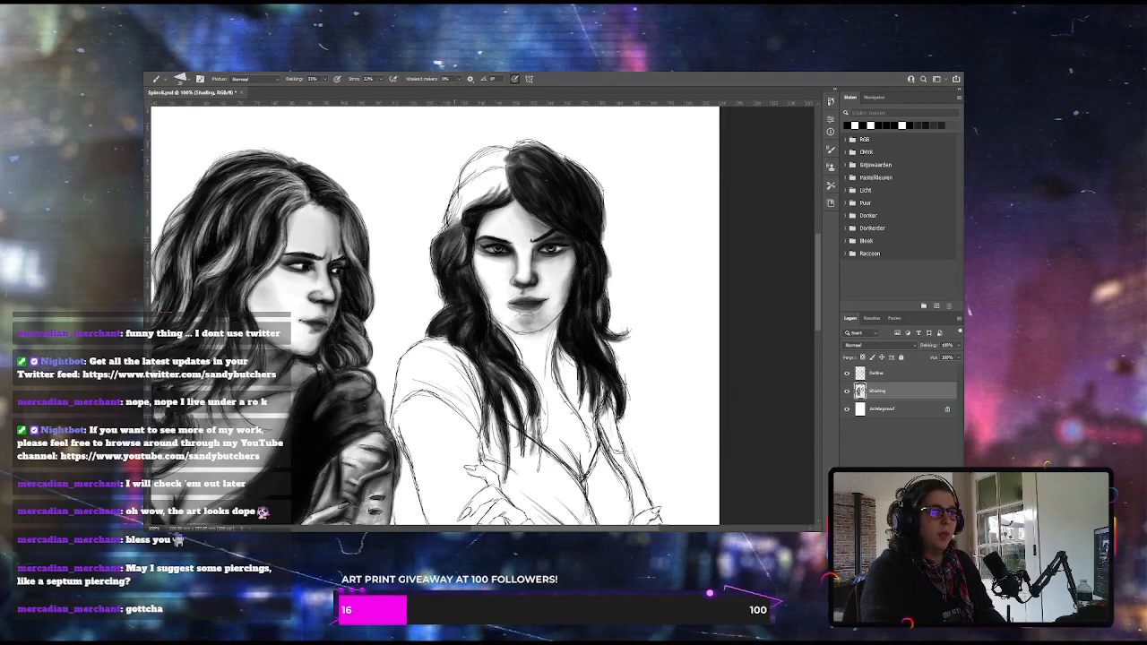
mouse_move(452, 233)
left_mouse_down()
mouse_move(442, 266)
mouse_move(454, 244)
left_mouse_up()
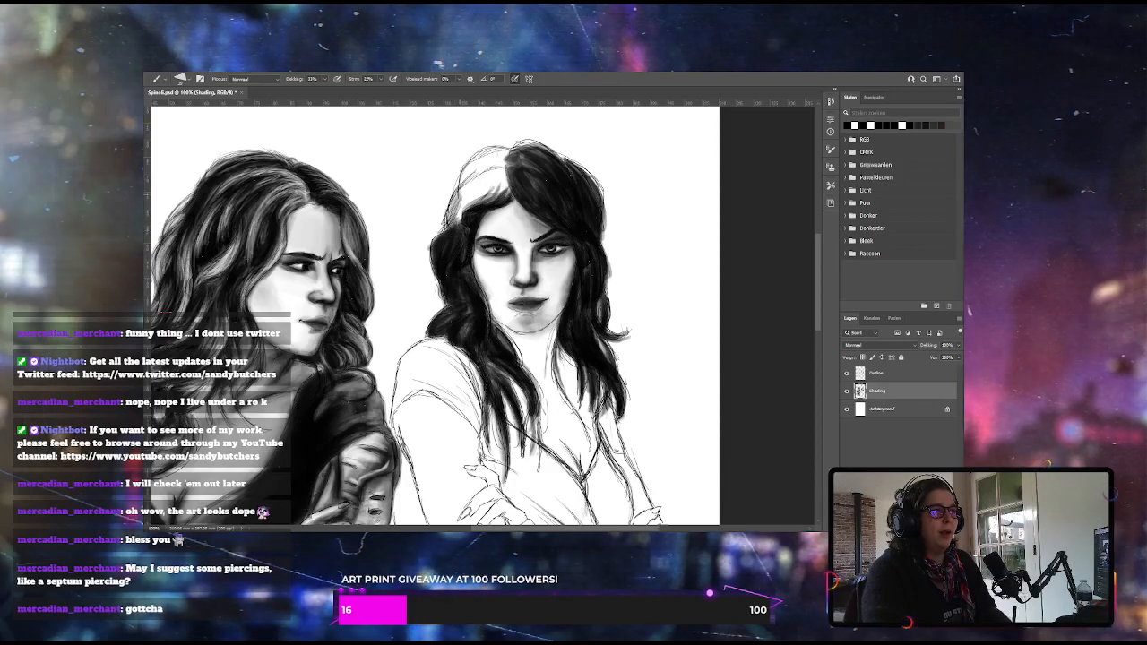
mouse_move(458, 203)
left_mouse_down()
mouse_move(499, 171)
mouse_move(456, 205)
left_mouse_up()
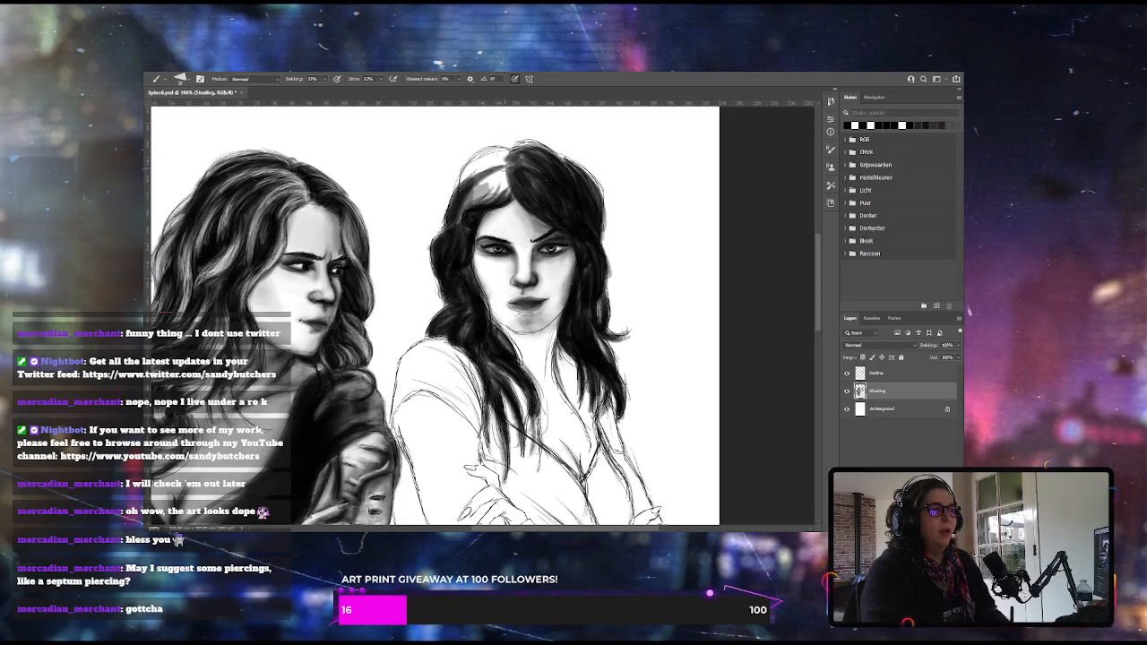
left_click_drag(507, 178, 465, 207)
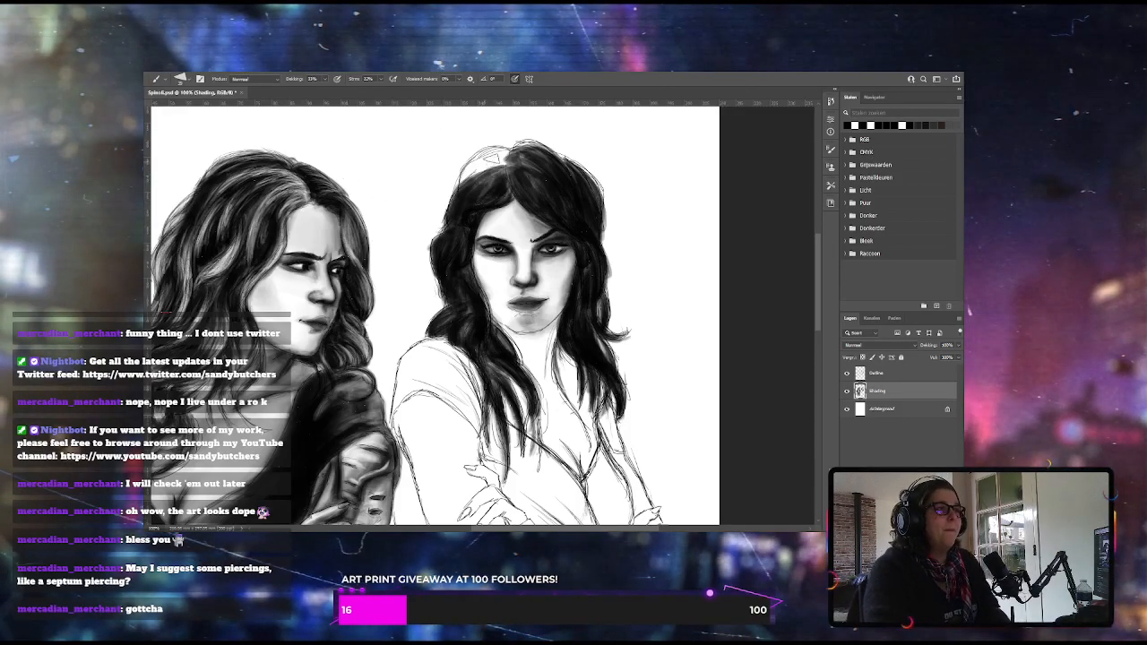
left_click_drag(506, 151, 473, 173)
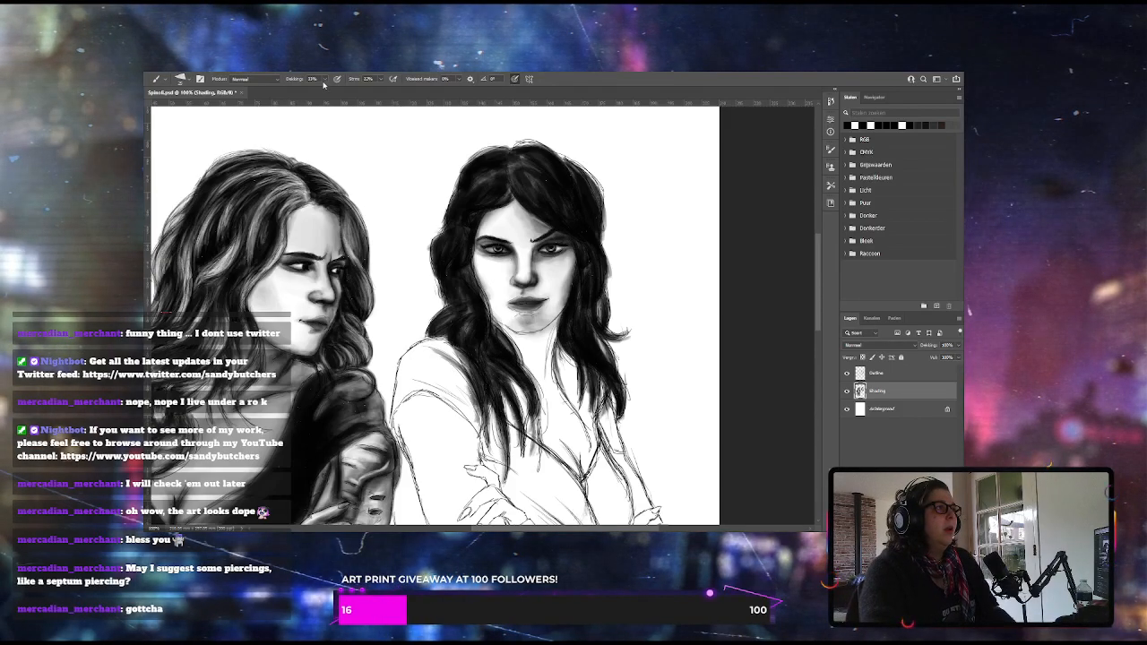
Paint light highlight strands along the right woman's parting and fringe, starting at 25% brush opacity and adjusting it between strokes
key("2")
key("5")
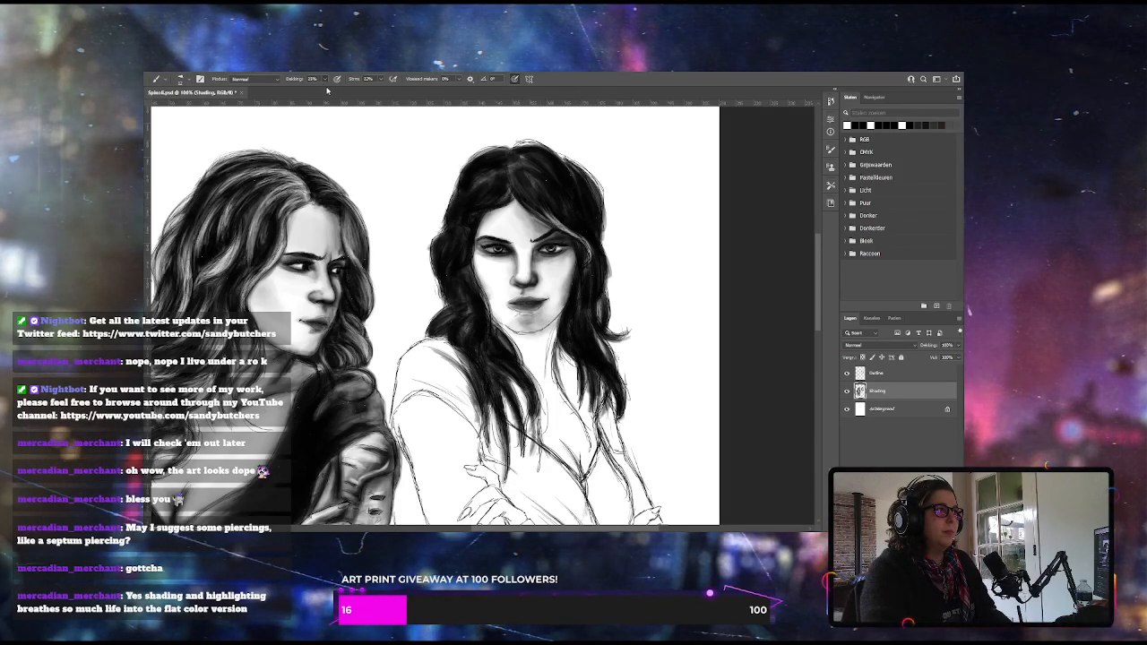
left_click_drag(323, 91, 315, 92)
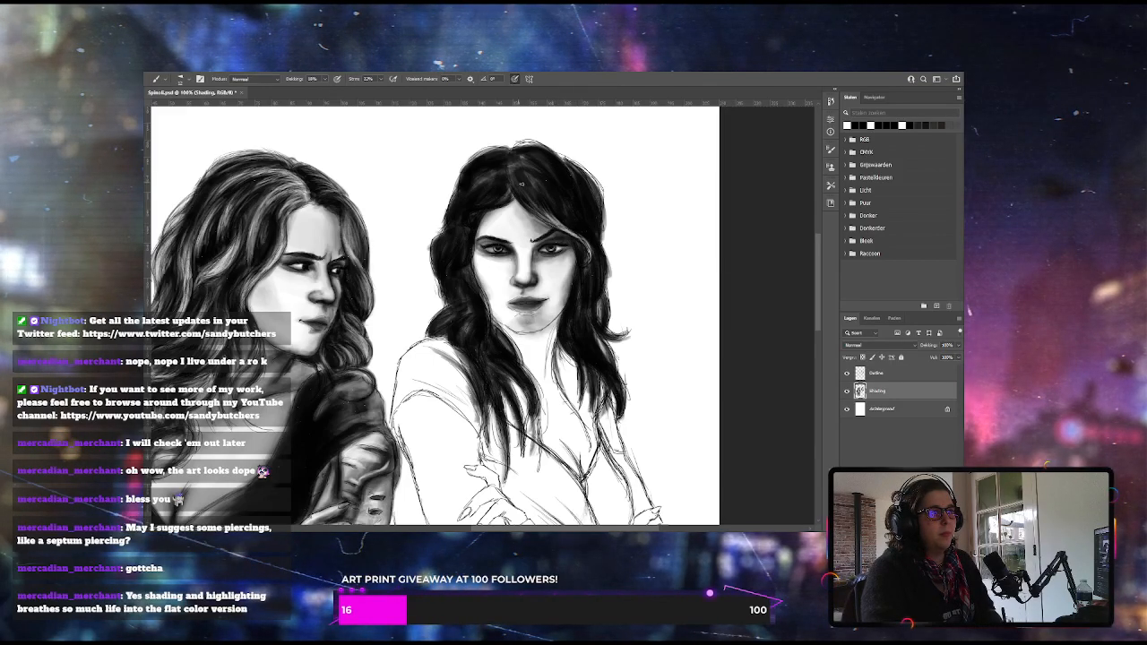
left_click_drag(514, 186, 566, 226)
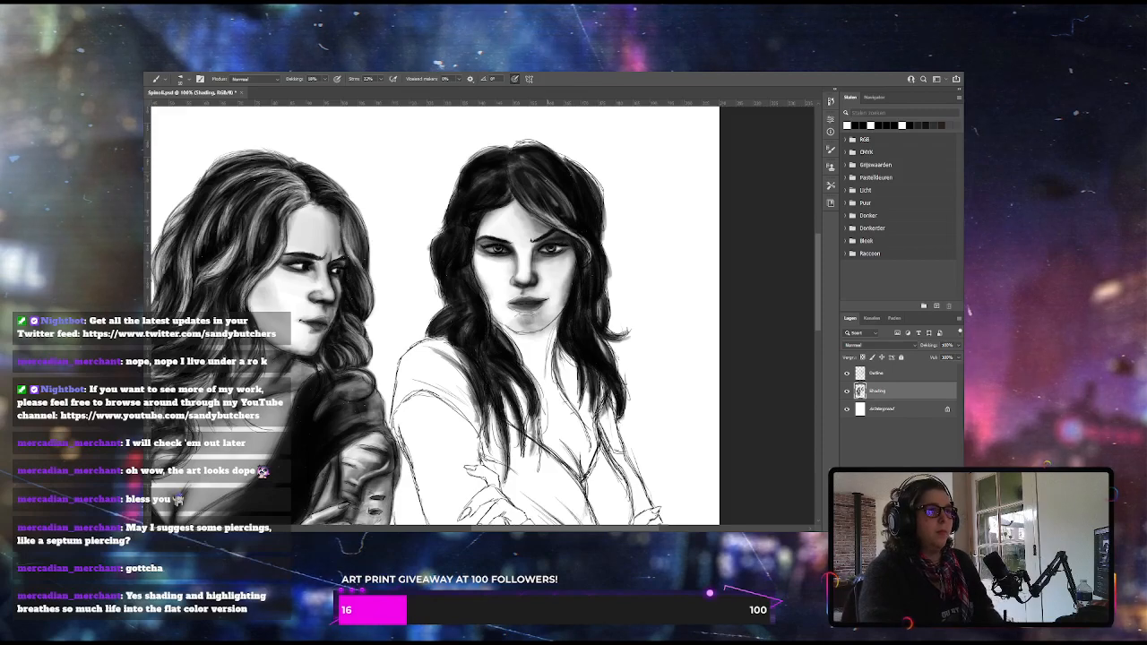
mouse_move(324, 79)
left_mouse_down()
mouse_move(335, 88)
mouse_move(325, 88)
left_mouse_up()
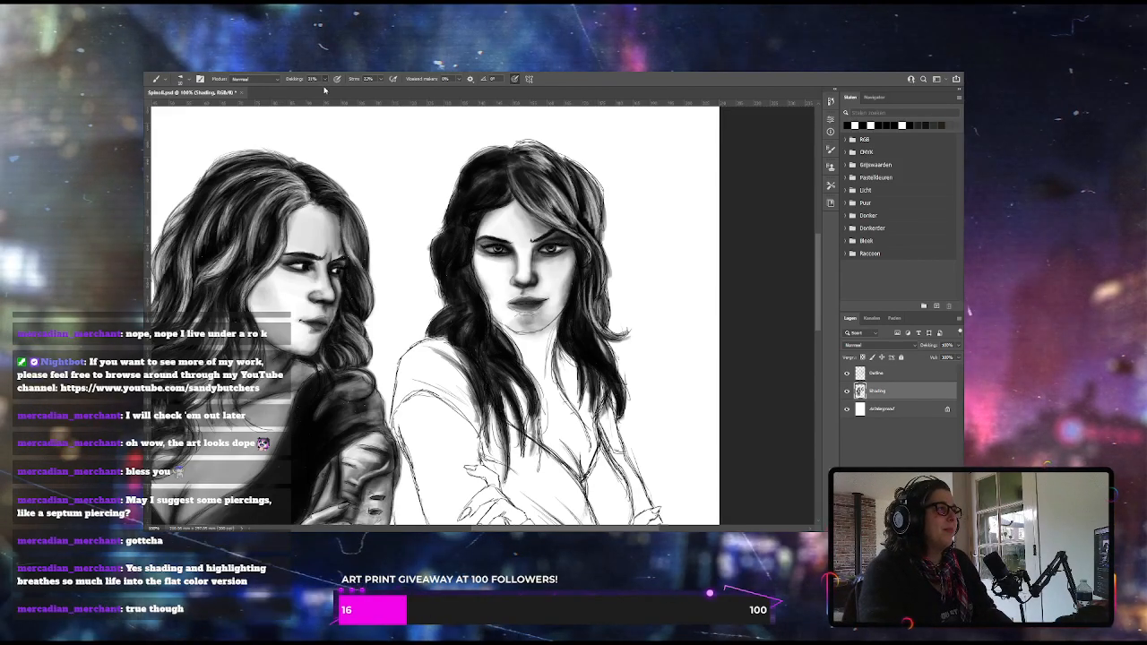
Set the brush opacity to 47% for the right woman's hair highlights on the Shading layer
key("4")
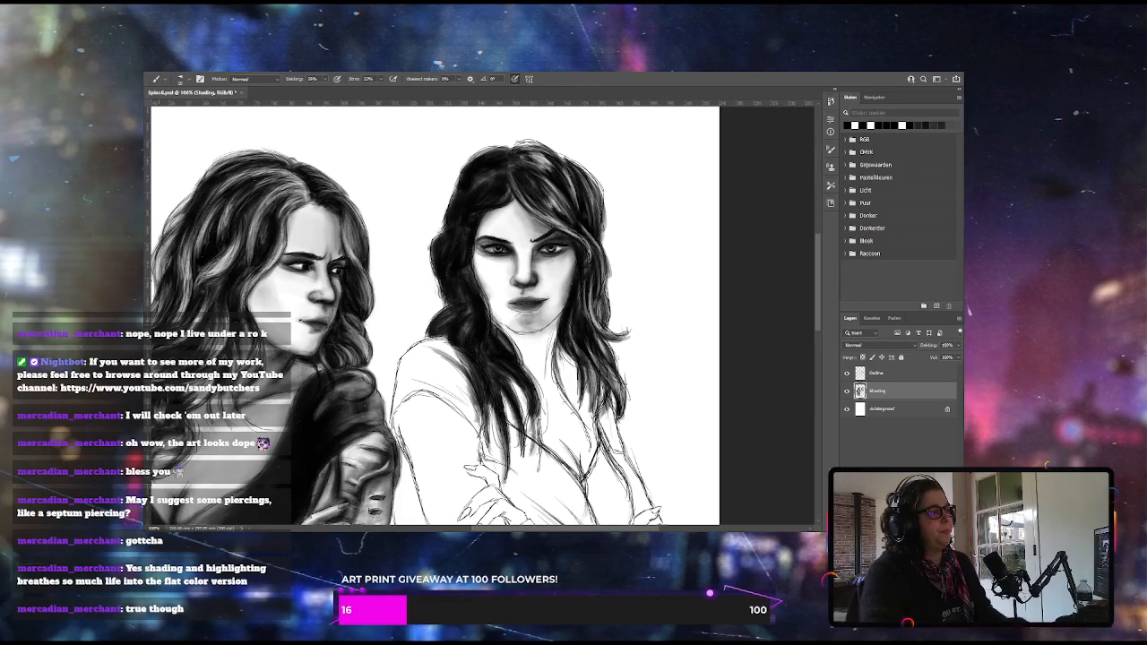
left_click_drag(332, 91, 336, 92)
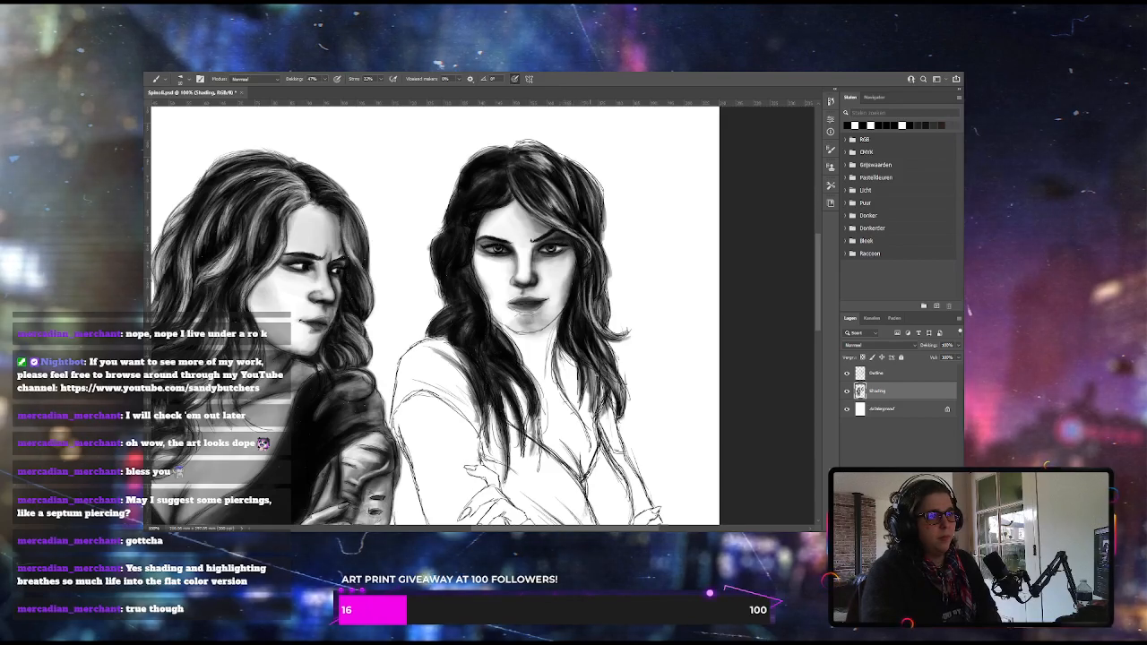
Switch to the Outline layer and use the Eraser on stray sketch lines around the right woman's hair
left_click(883, 373)
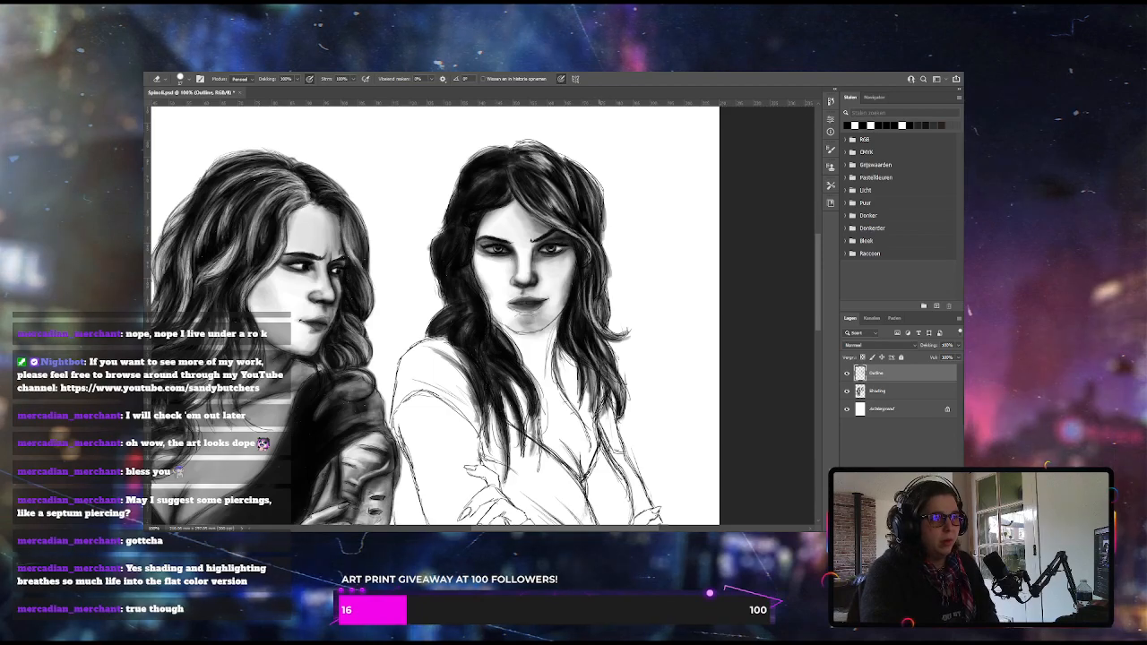
key("e")
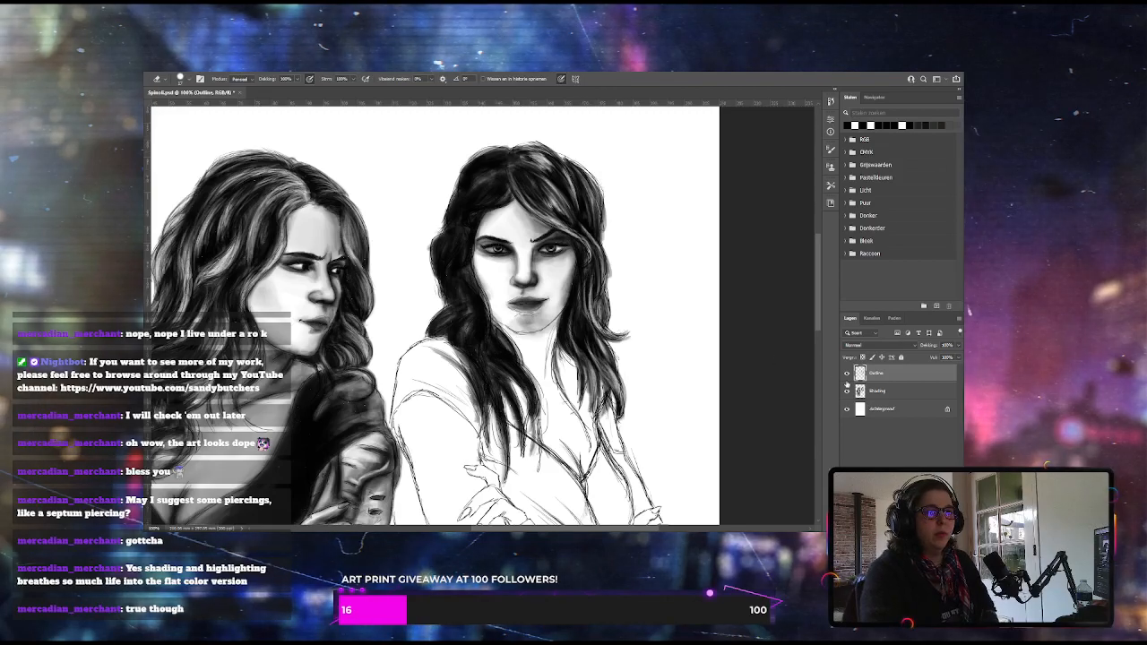
Return to the Shading layer with the Brush and readjust the brush opacity for the hair
key("alt+bracketleft")
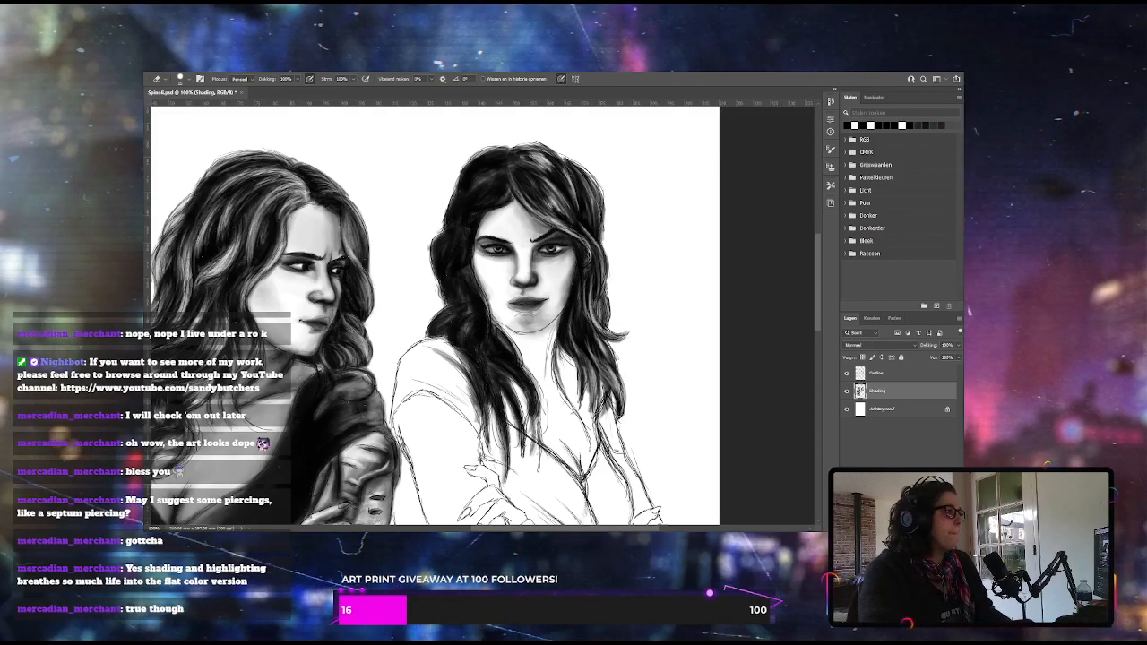
key("b")
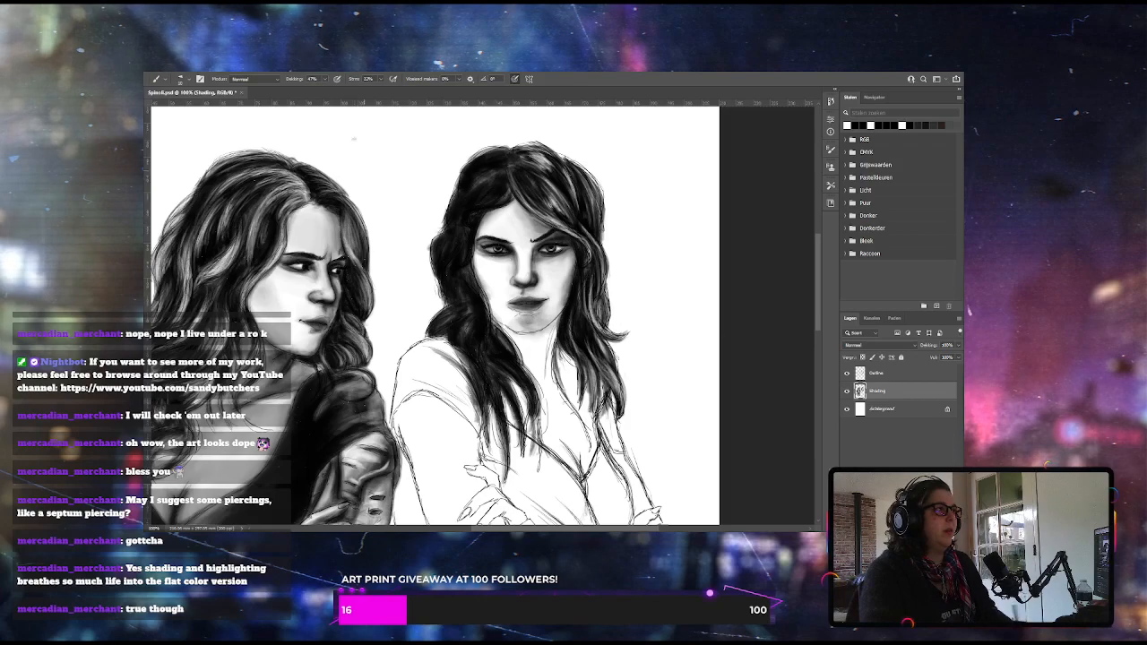
left_click(326, 79)
left_click_drag(318, 95, 311, 106)
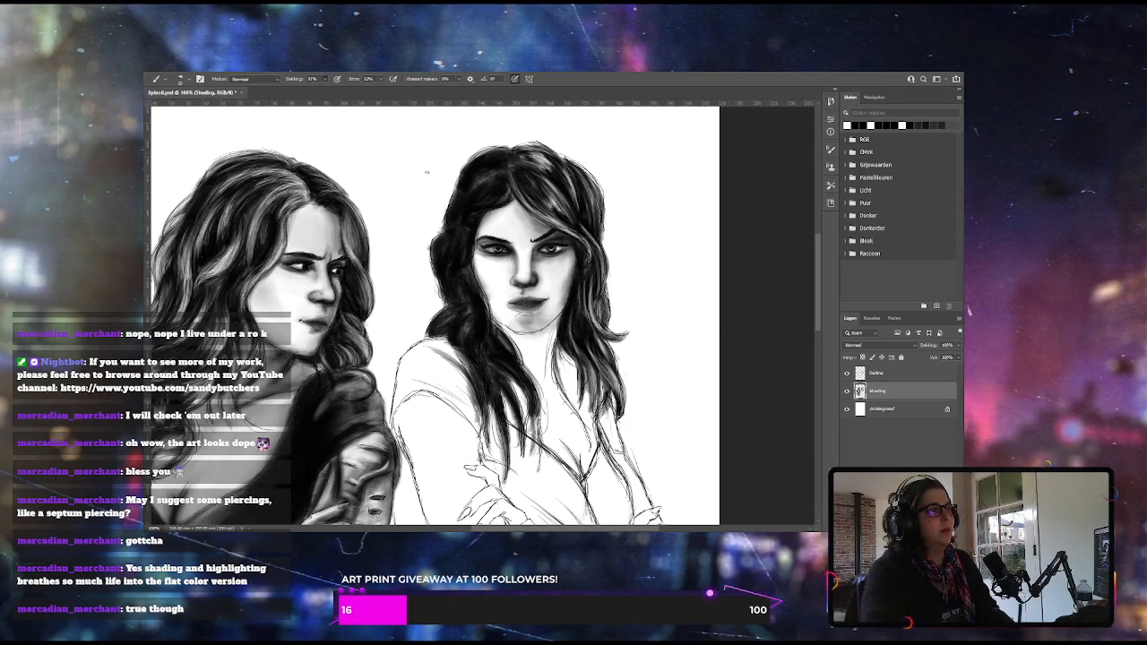
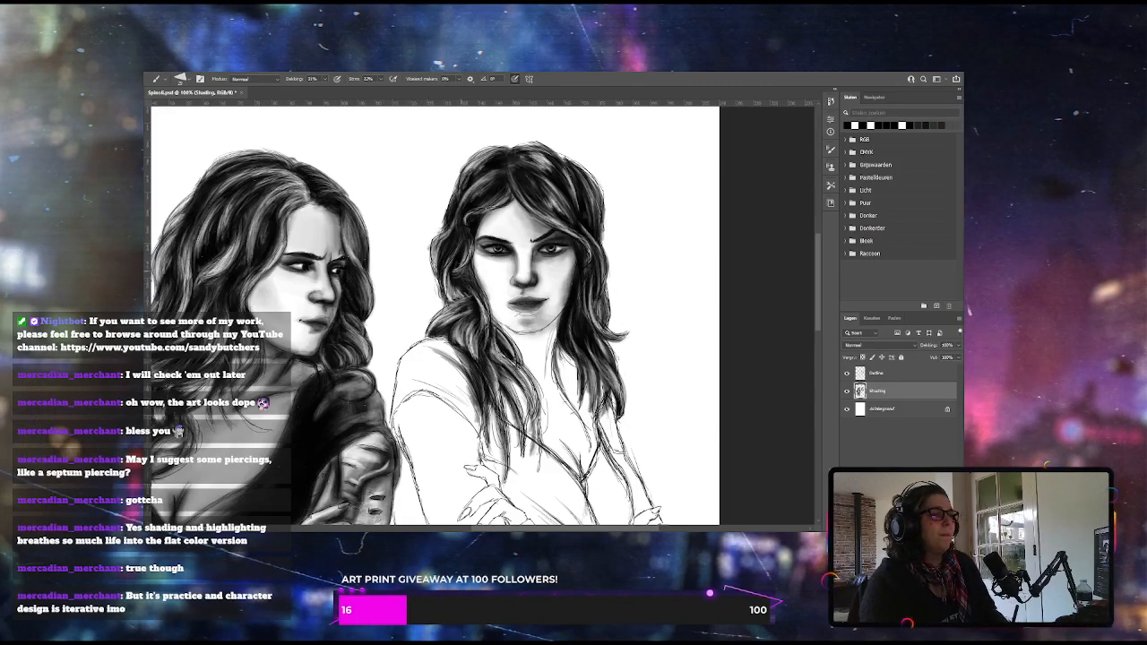
Reduce the brush size and readjust its opacity to refine the right woman's hair on the Shading layer
key("bracketleft")
key("bracketleft")
left_click_drag(325, 79, 328, 92)
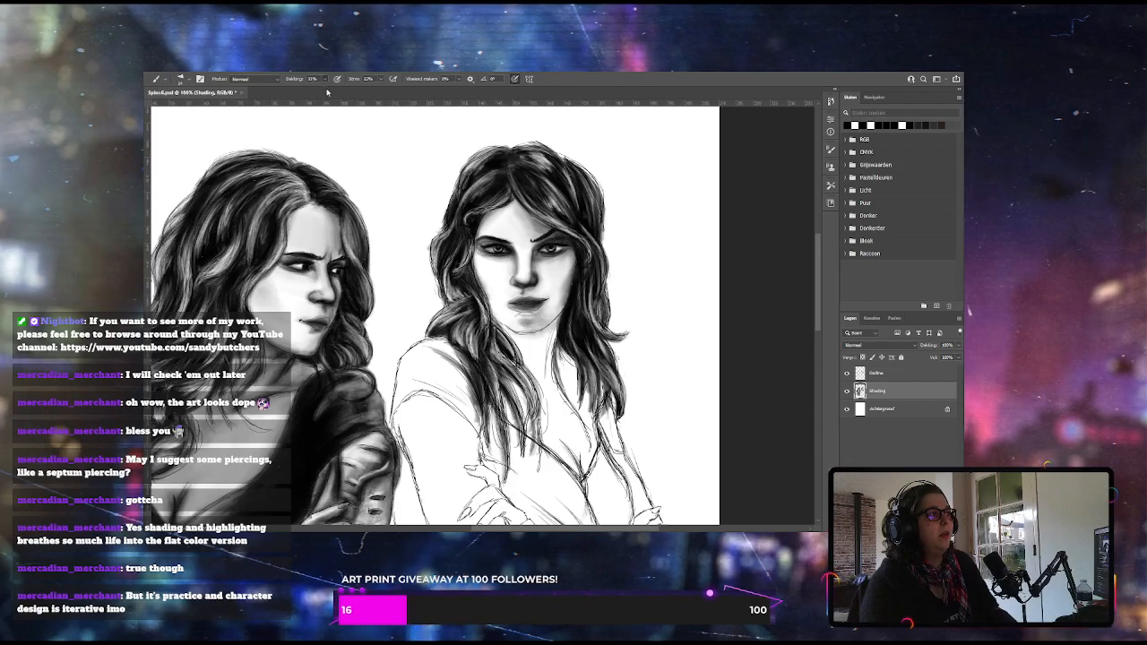
left_click(335, 94)
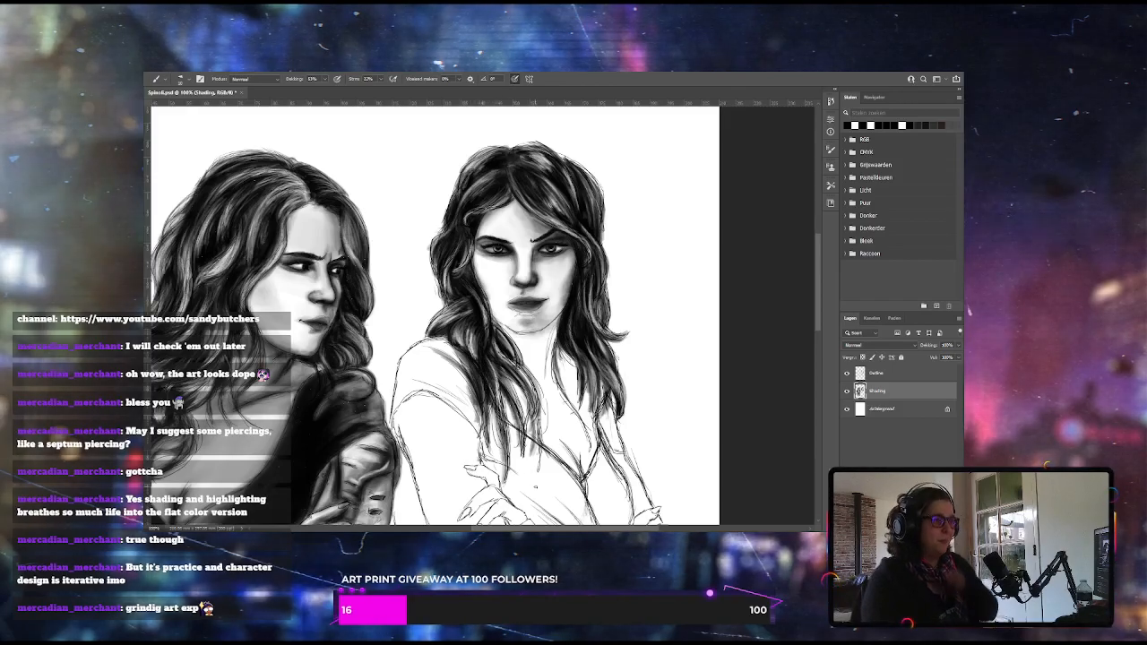
Use the Eraser on stray sketch lines around the right woman's hair on the Outline layer, finishing back on the Brush
left_click(896, 374)
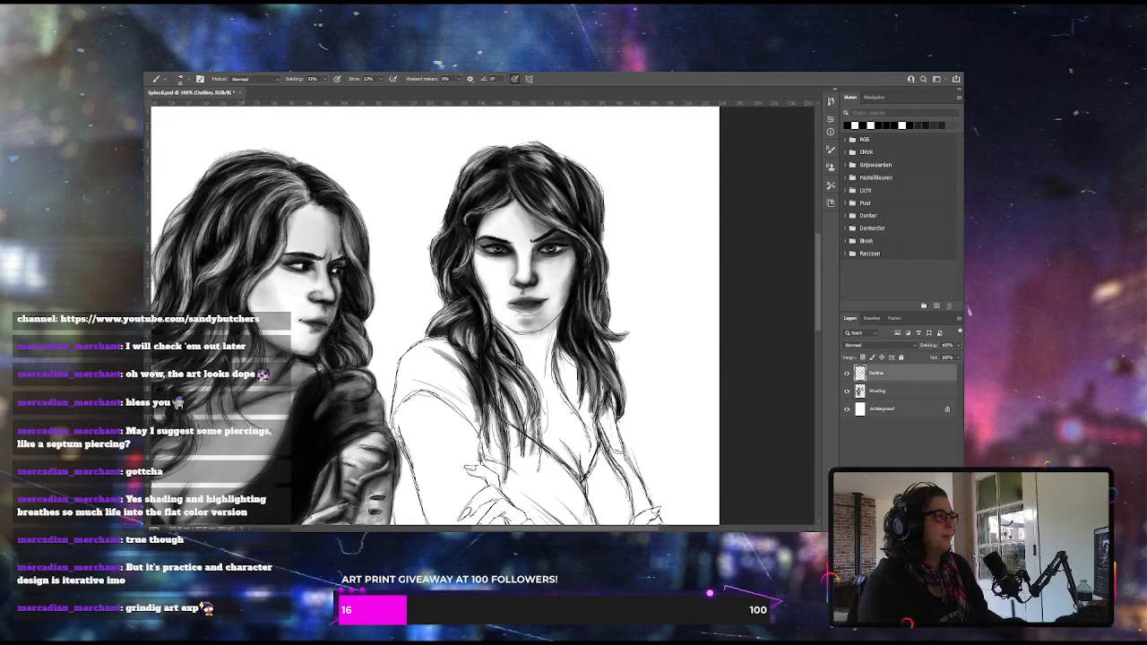
key("e")
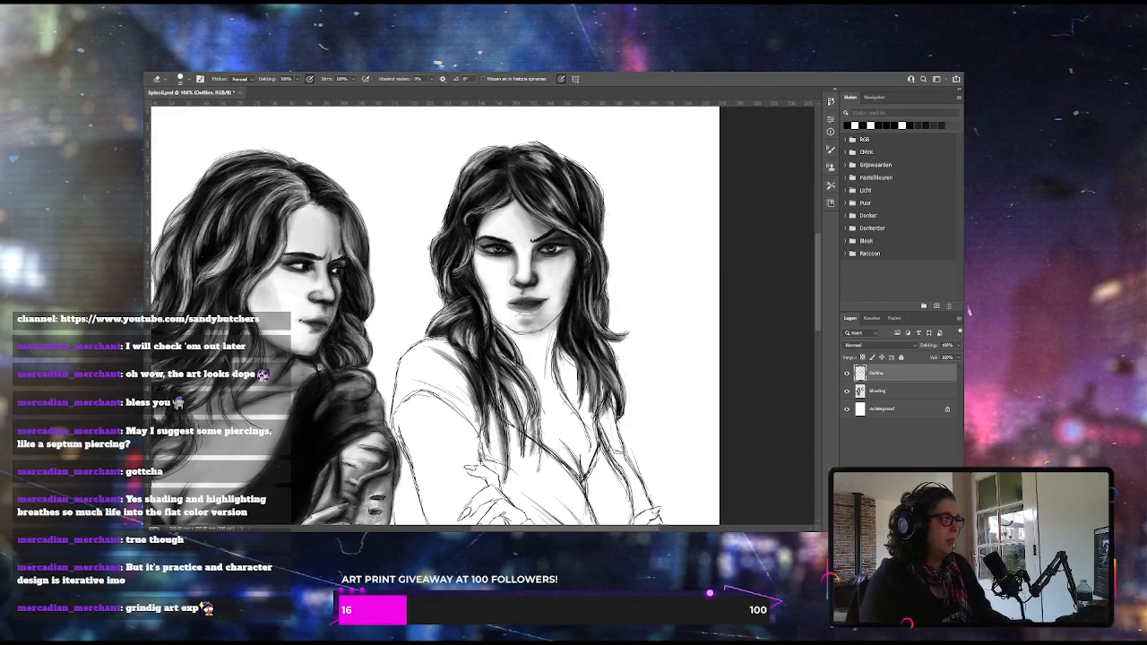
key("b")
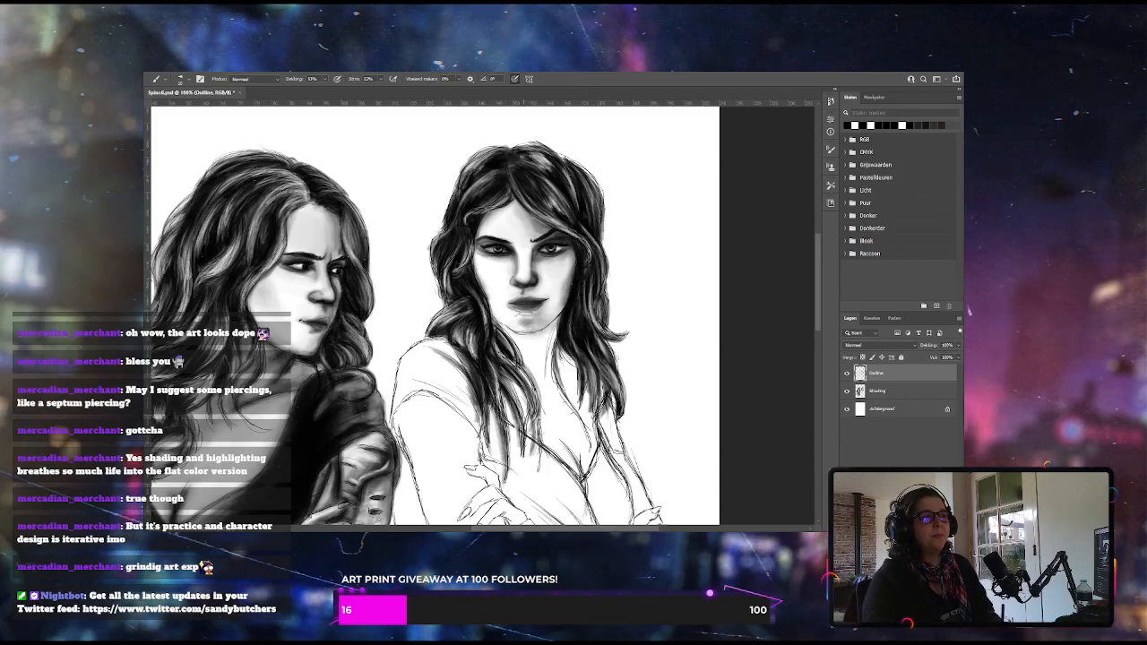
Shade beneath the right woman's eye on the Outline layer, lowering the brush opacity to under 10%, and raise it for the eyebrow
key("ctrl+plus")
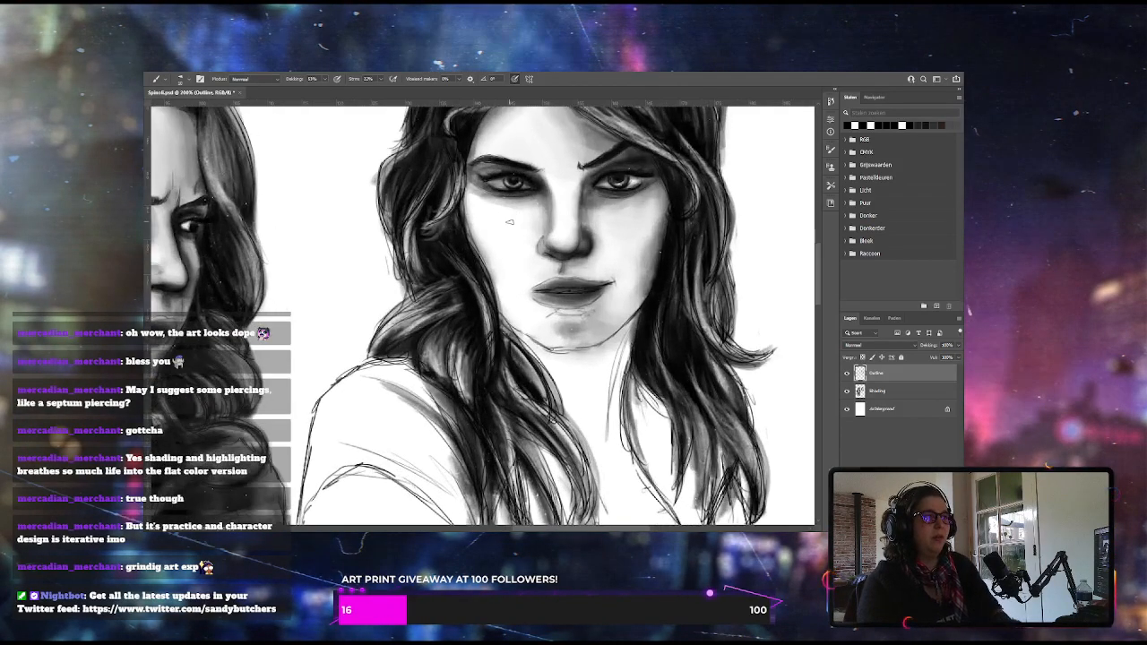
scroll(817, 289, "up", 2)
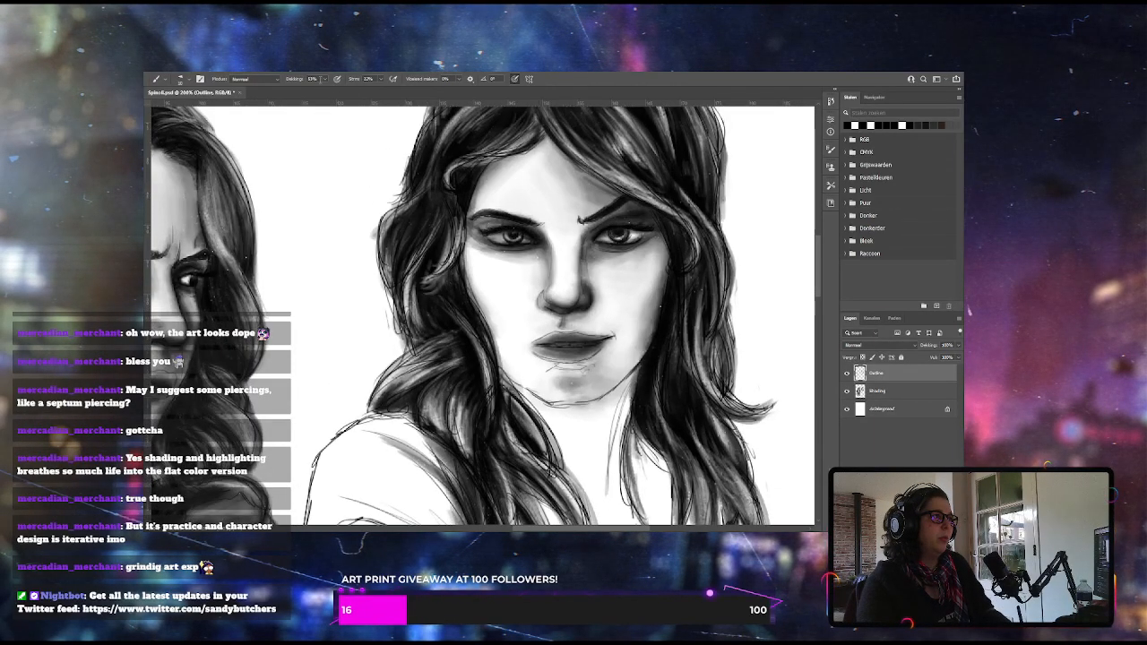
left_click(324, 78)
left_click_drag(320, 92, 308, 95)
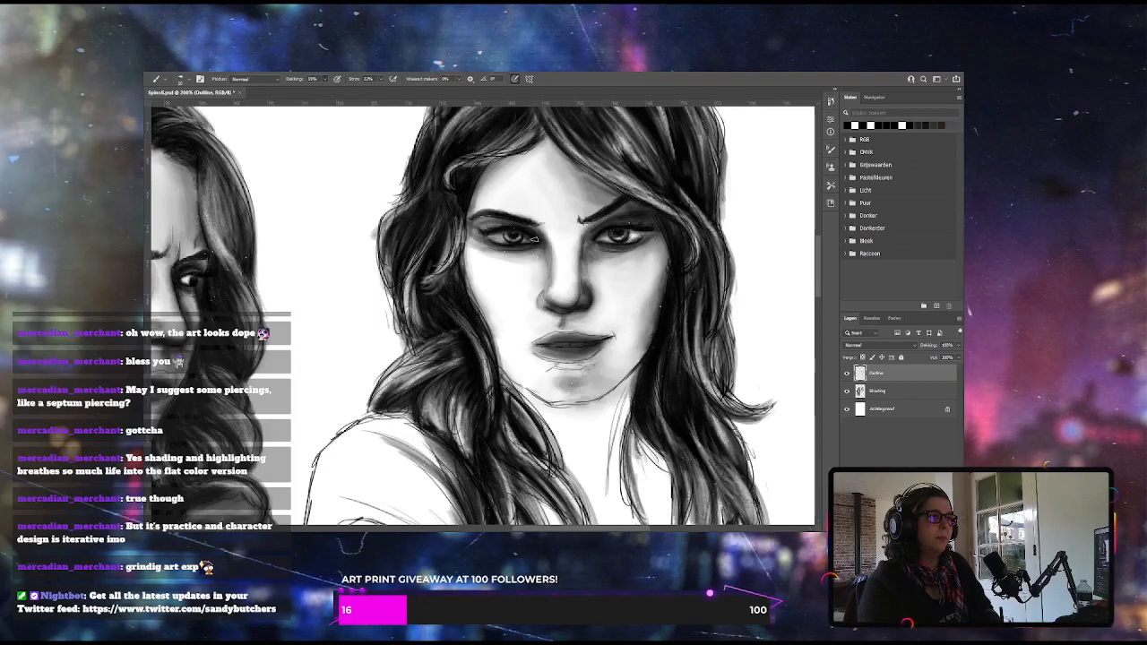
mouse_move(491, 234)
left_mouse_down()
mouse_move(516, 224)
mouse_move(466, 231)
mouse_move(504, 242)
left_mouse_up()
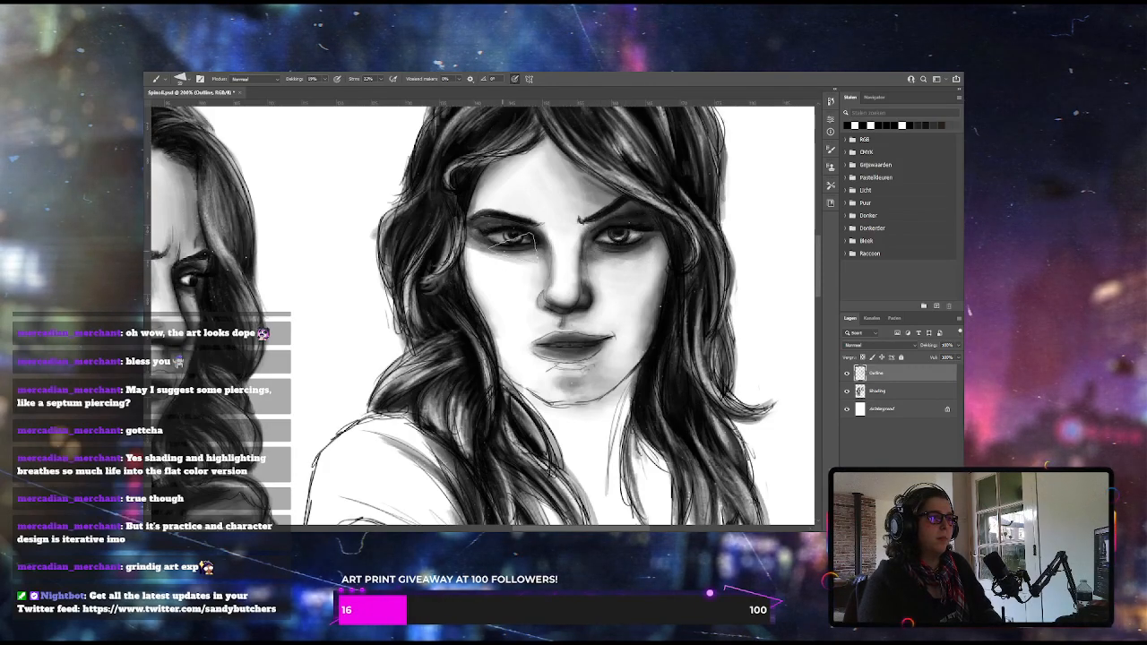
left_click_drag(475, 243, 510, 240)
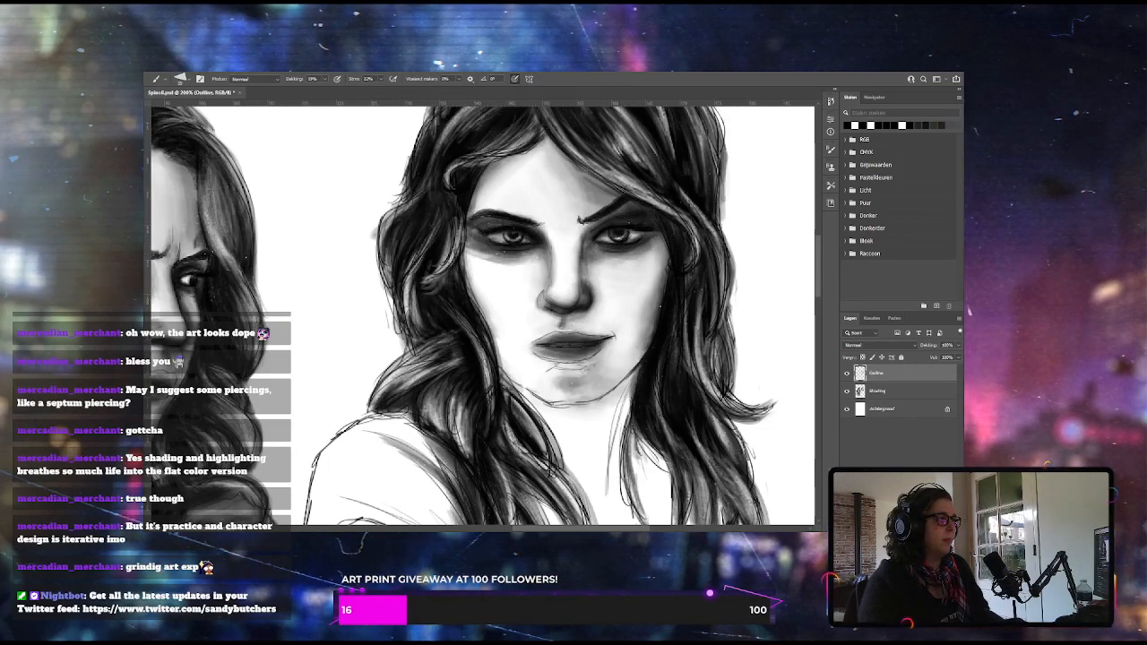
left_click_drag(323, 86, 318, 87)
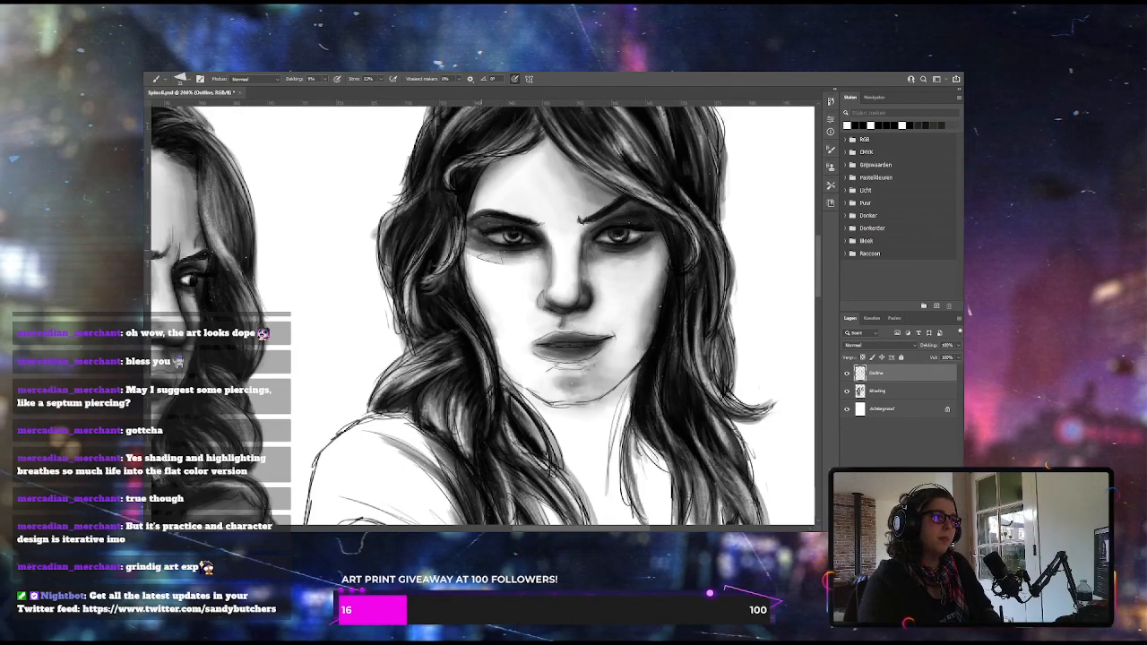
left_click_drag(479, 261, 523, 261)
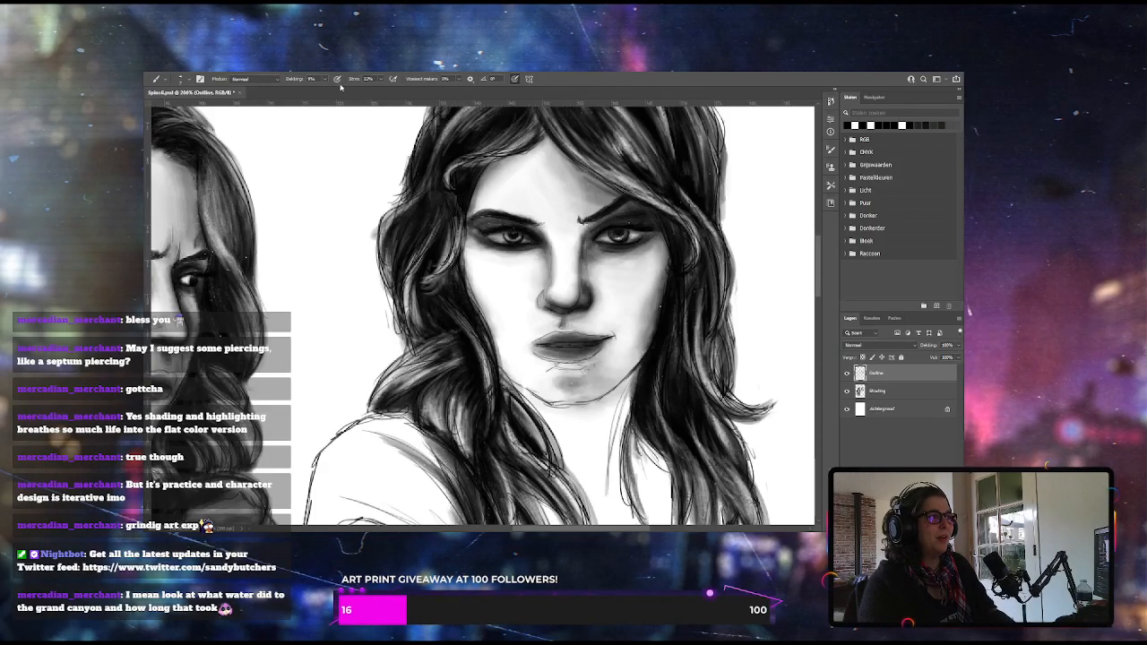
left_click_drag(324, 81, 338, 94)
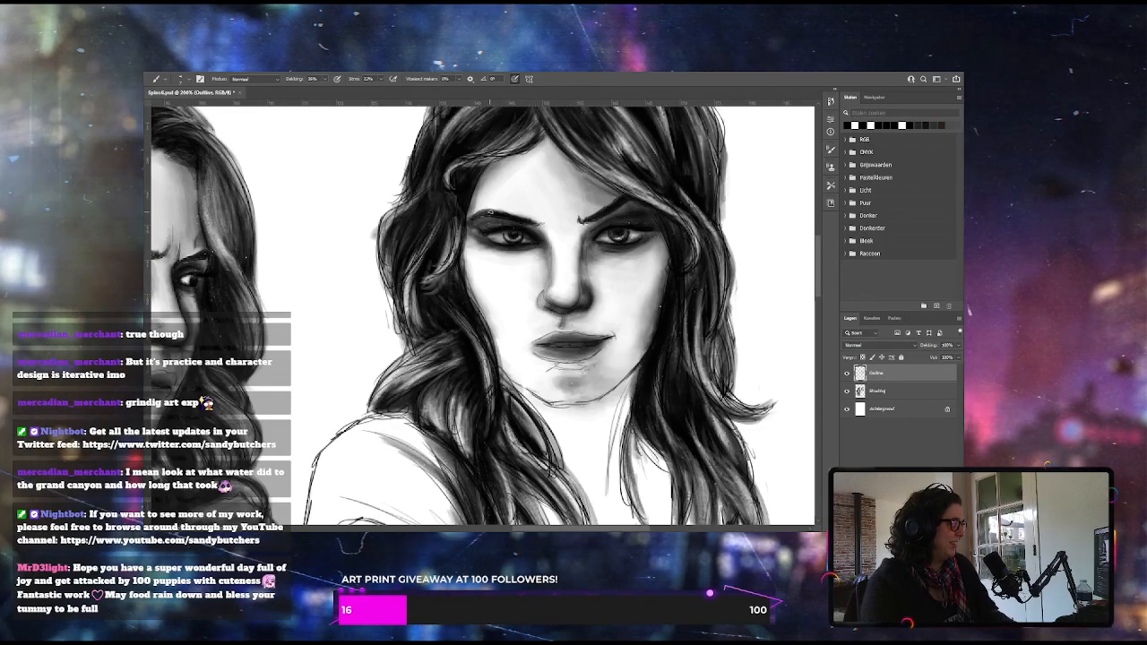
Lower the brush opacity to under 10% and paint soft grey shading along the right woman's jaw and upper neck
key("ctrl+minus")
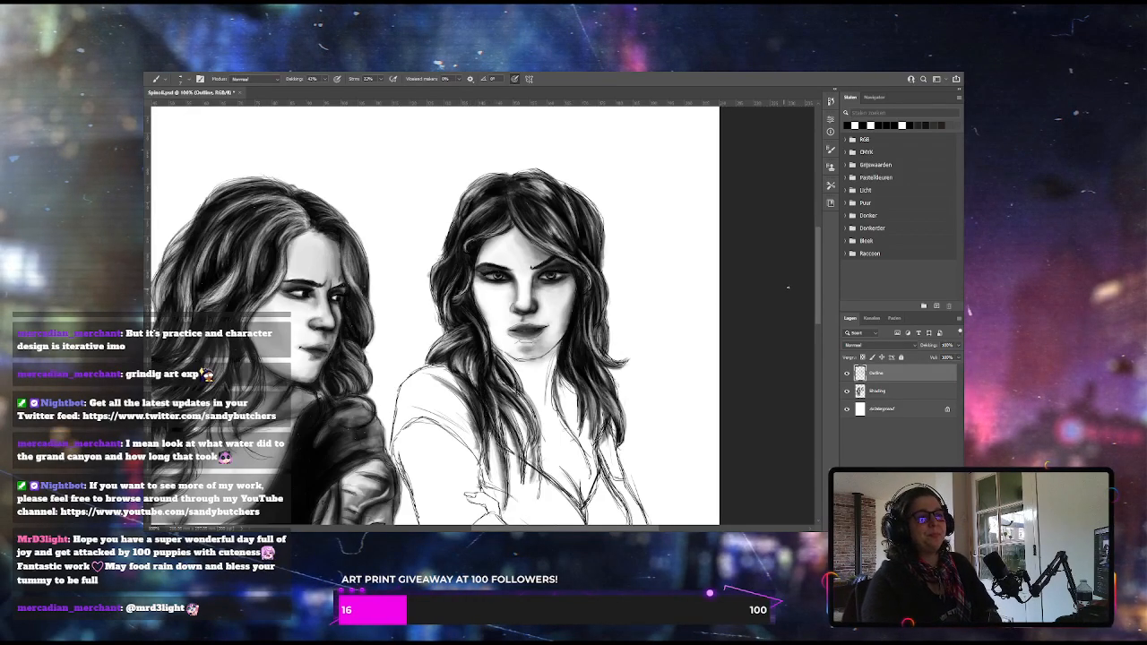
scroll(815, 292, "down", 3)
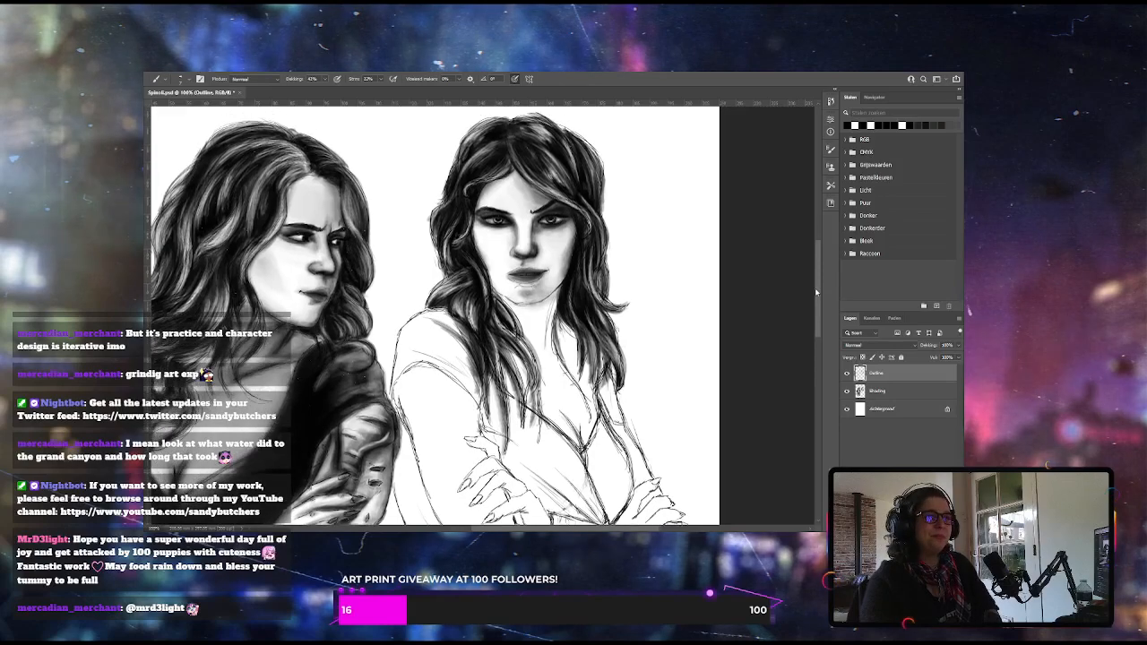
left_click_drag(815, 292, 815, 291)
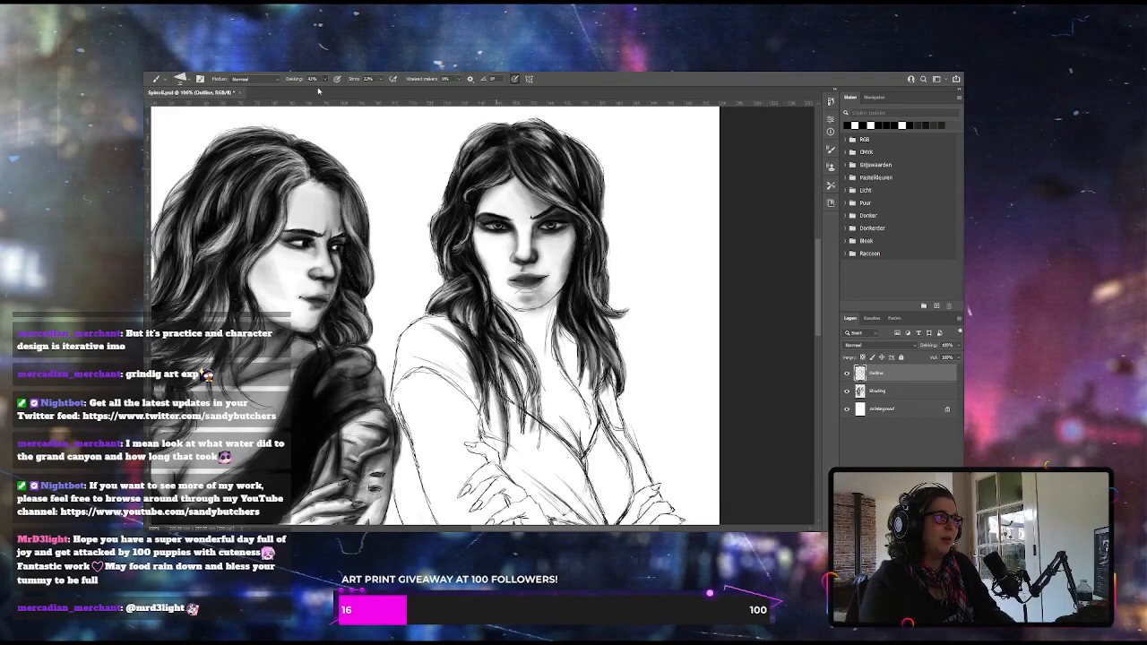
left_click_drag(319, 91, 311, 91)
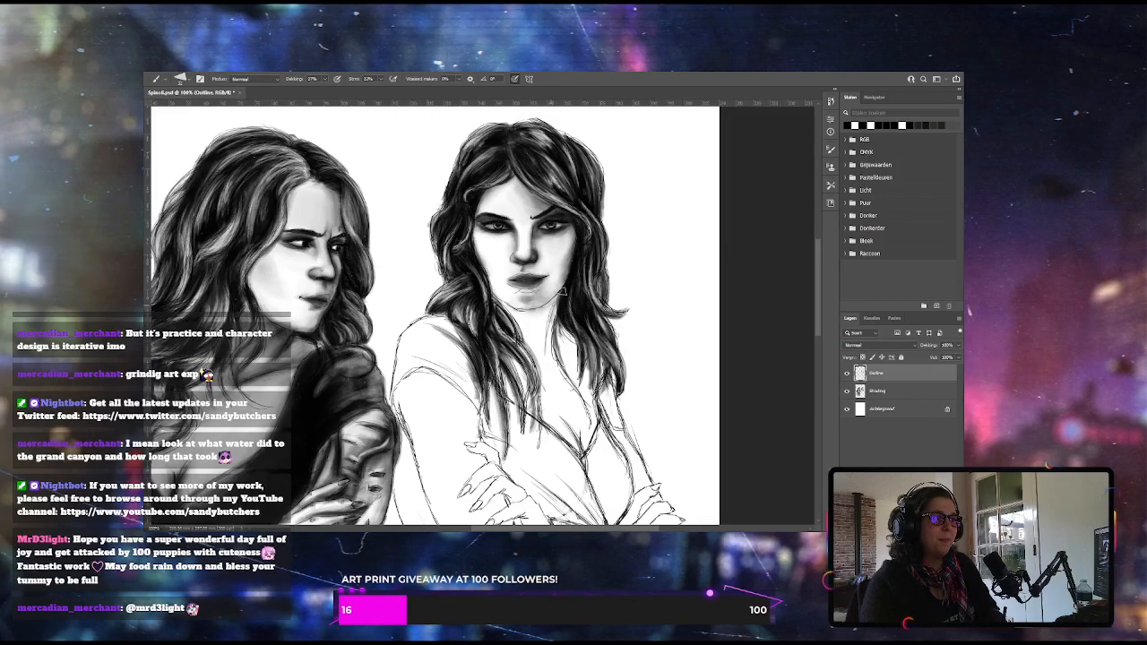
left_click(323, 81)
left_click_drag(315, 95, 307, 95)
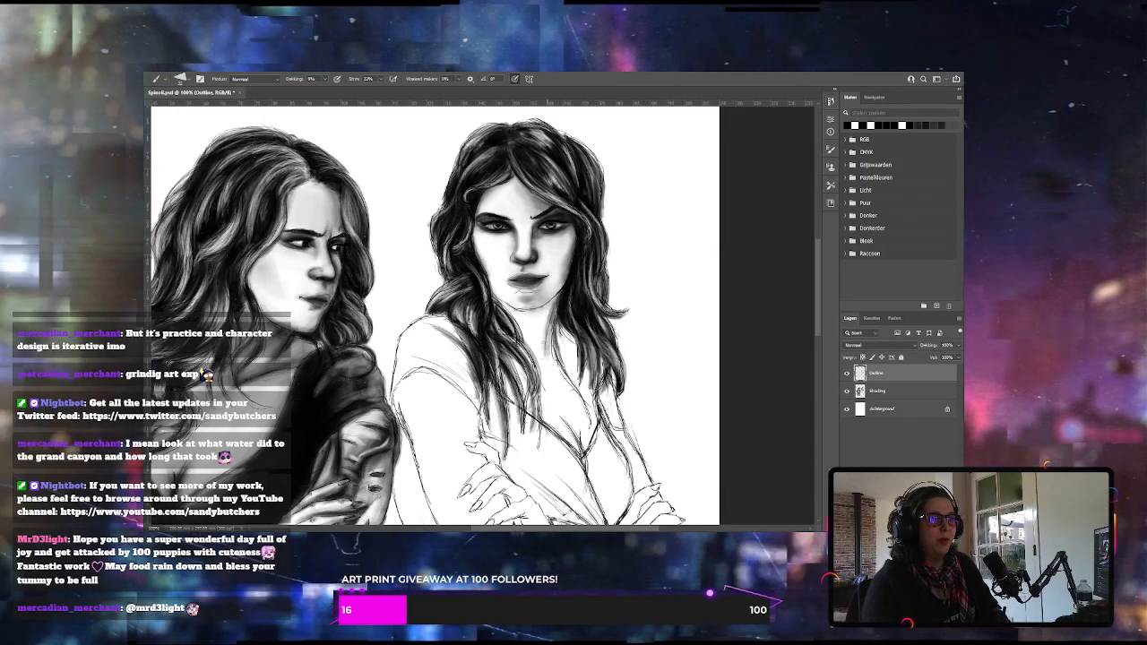
left_click_drag(518, 311, 556, 298)
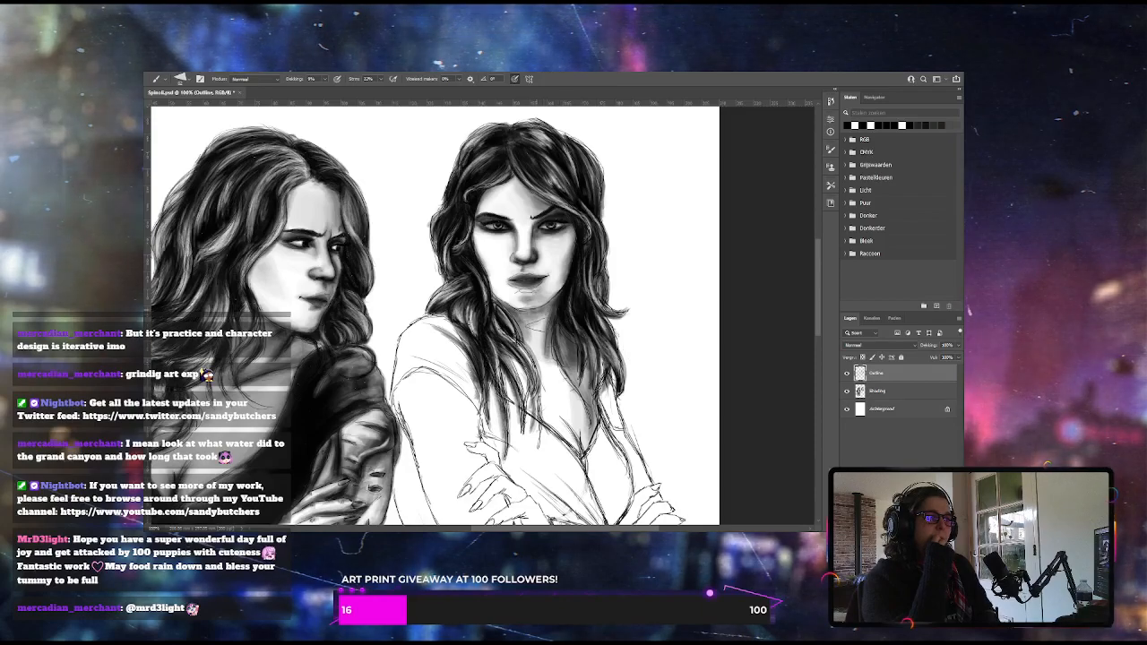
Build up soft grey shading across the right woman's neck and chest down to the V-neckline
left_click_drag(555, 365, 561, 417)
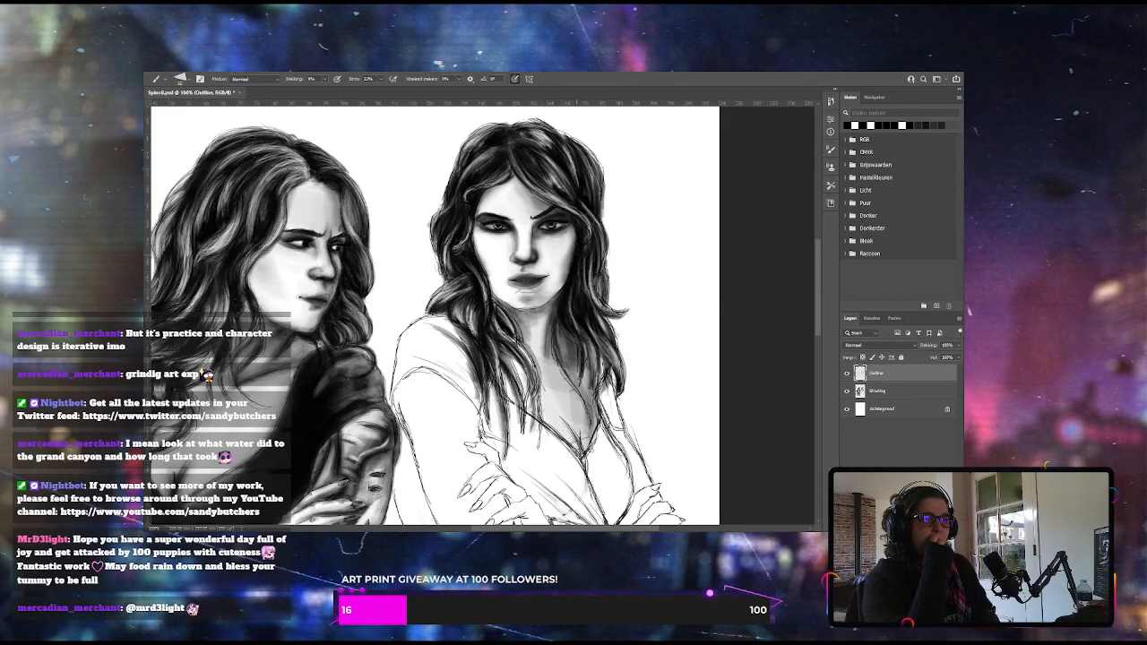
mouse_move(592, 375)
left_mouse_down()
mouse_move(587, 435)
mouse_move(567, 419)
left_mouse_up()
left_click_drag(515, 360, 504, 399)
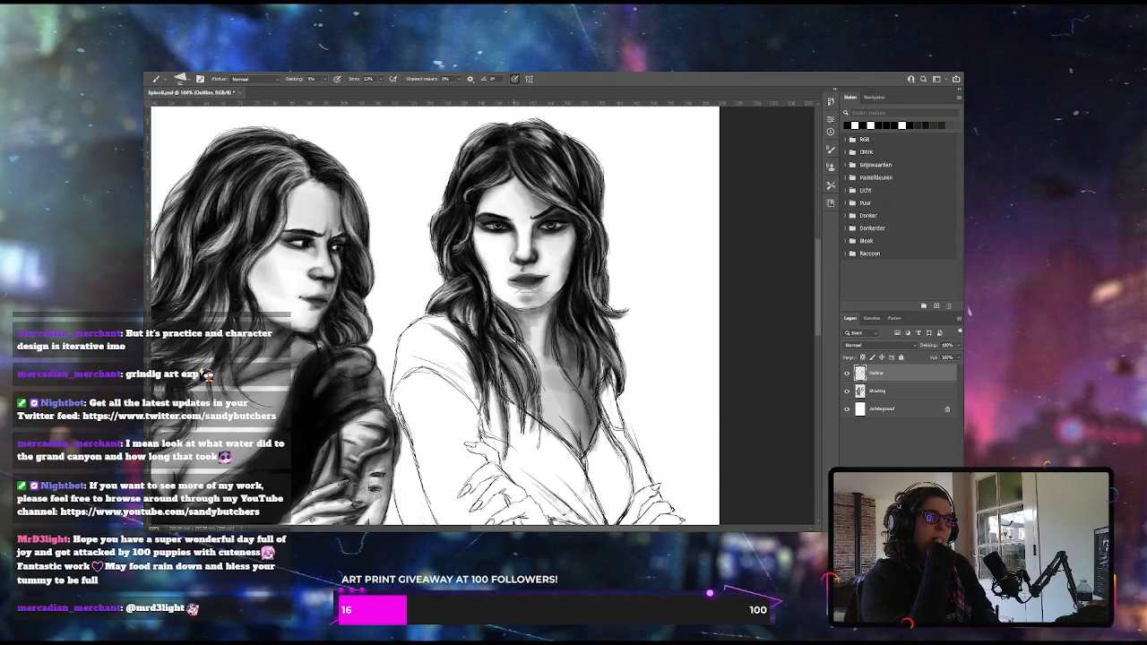
left_click_drag(571, 380, 553, 395)
key("[")
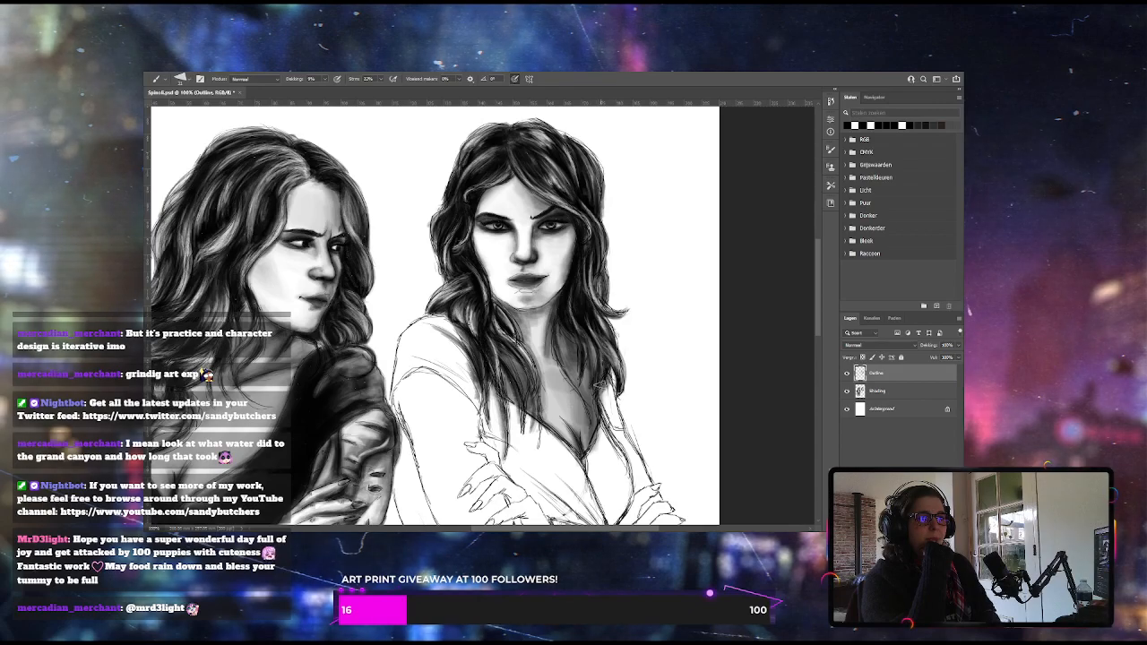
Toggle the Outline layer's visibility off and on, reselect it and readjust the brush opacity for the chest shading
scroll(809, 270, "down", 5)
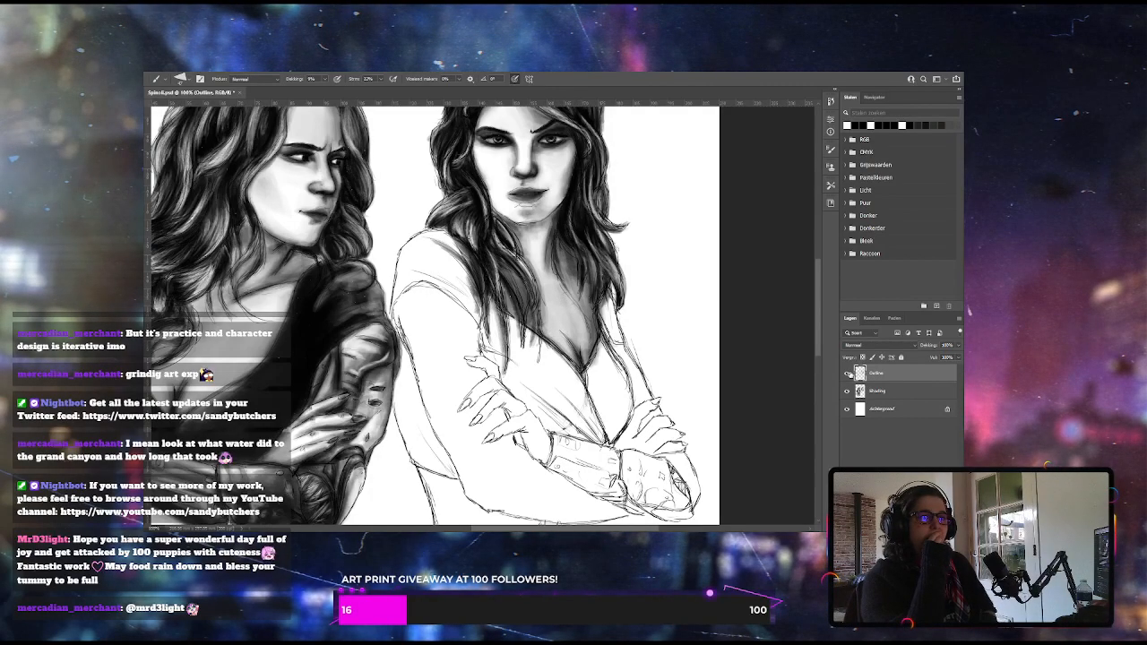
left_click(846, 374)
left_click(847, 373)
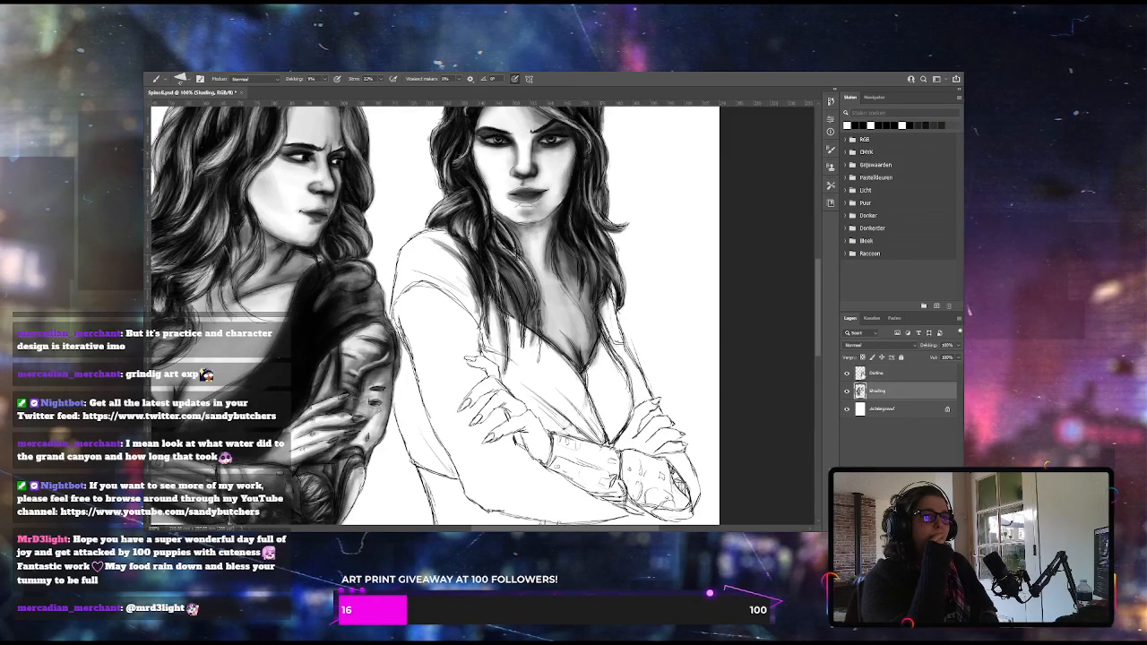
left_click(887, 374)
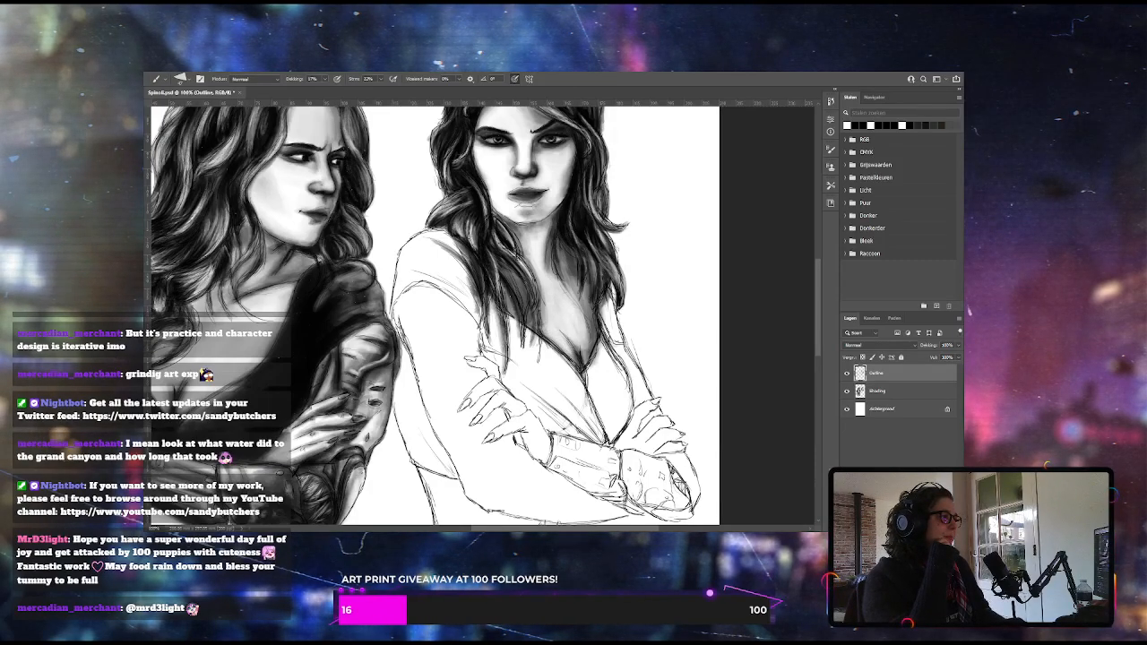
left_click(325, 79)
left_click_drag(329, 90, 325, 90)
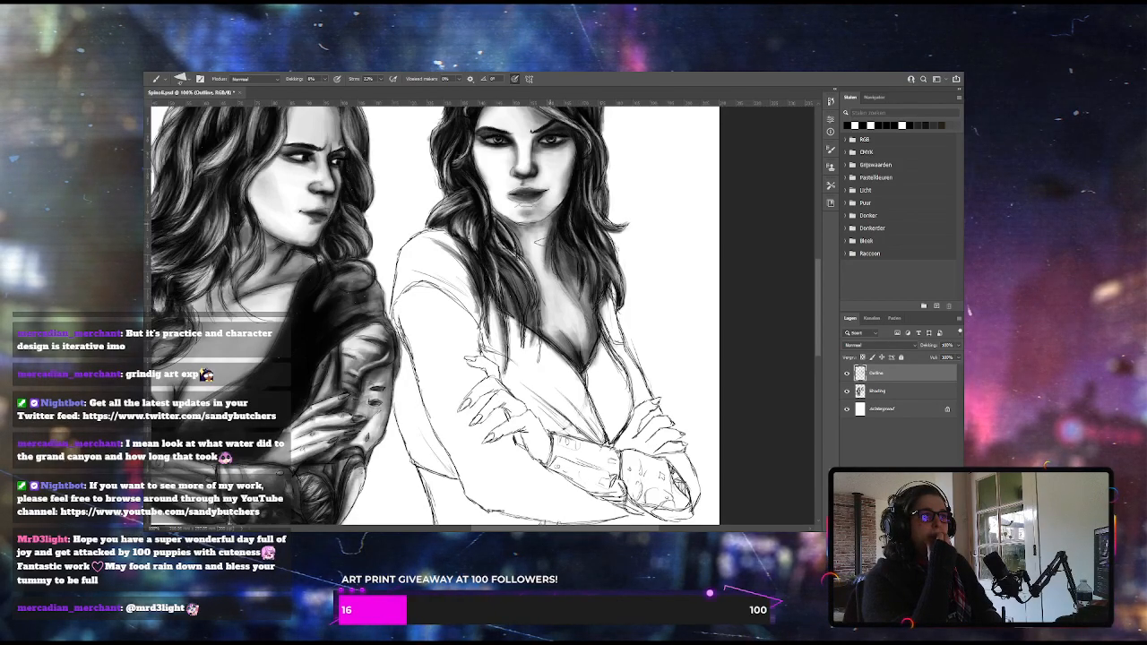
Raise the brush opacity and fill the top's far half, below the V-neckline, with dark tone on the Shading layer
left_click(884, 392)
left_click(326, 81)
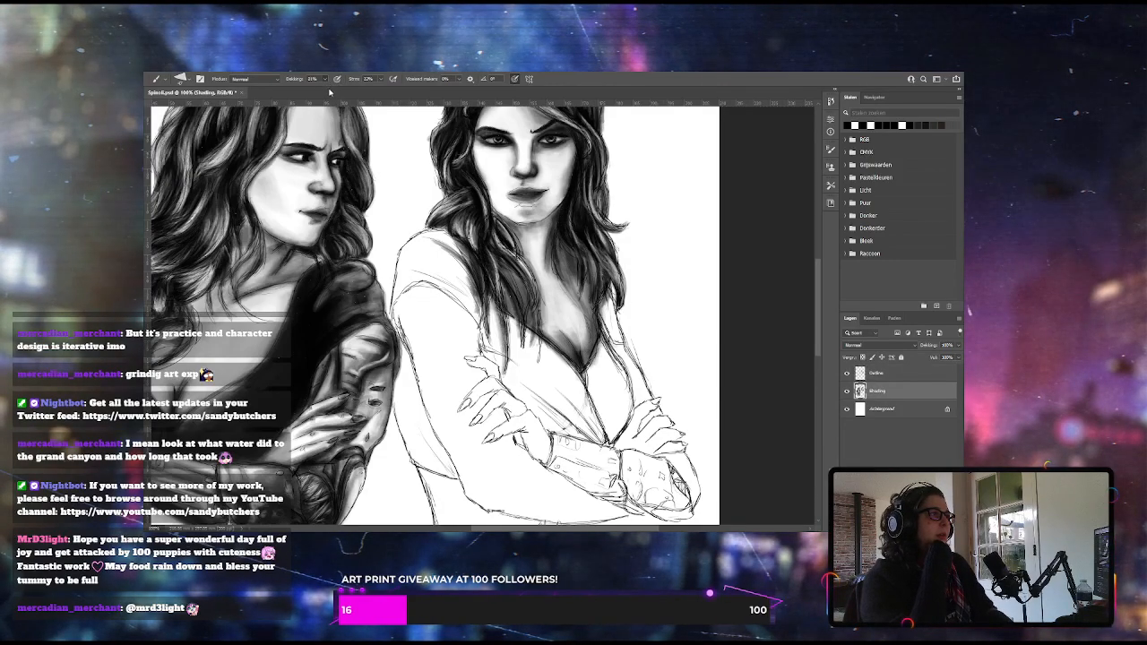
left_click(332, 92)
mouse_move(626, 399)
left_mouse_down()
mouse_move(610, 439)
mouse_move(620, 384)
mouse_move(613, 427)
mouse_move(606, 360)
mouse_move(602, 405)
mouse_move(592, 385)
left_mouse_up()
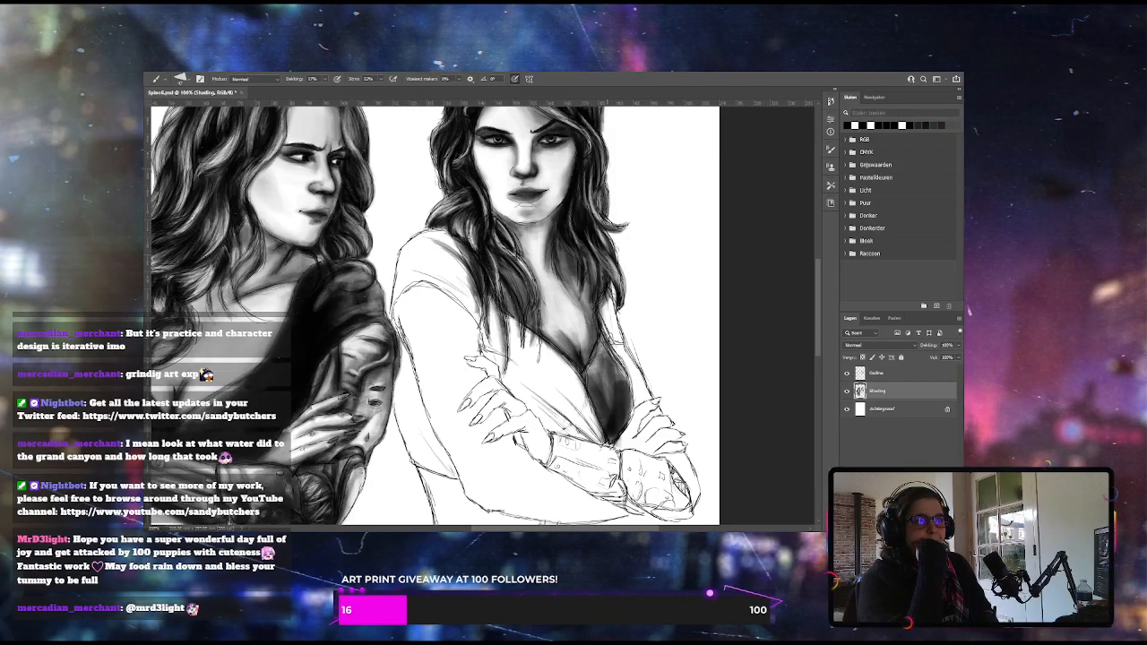
left_click_drag(614, 415, 596, 359)
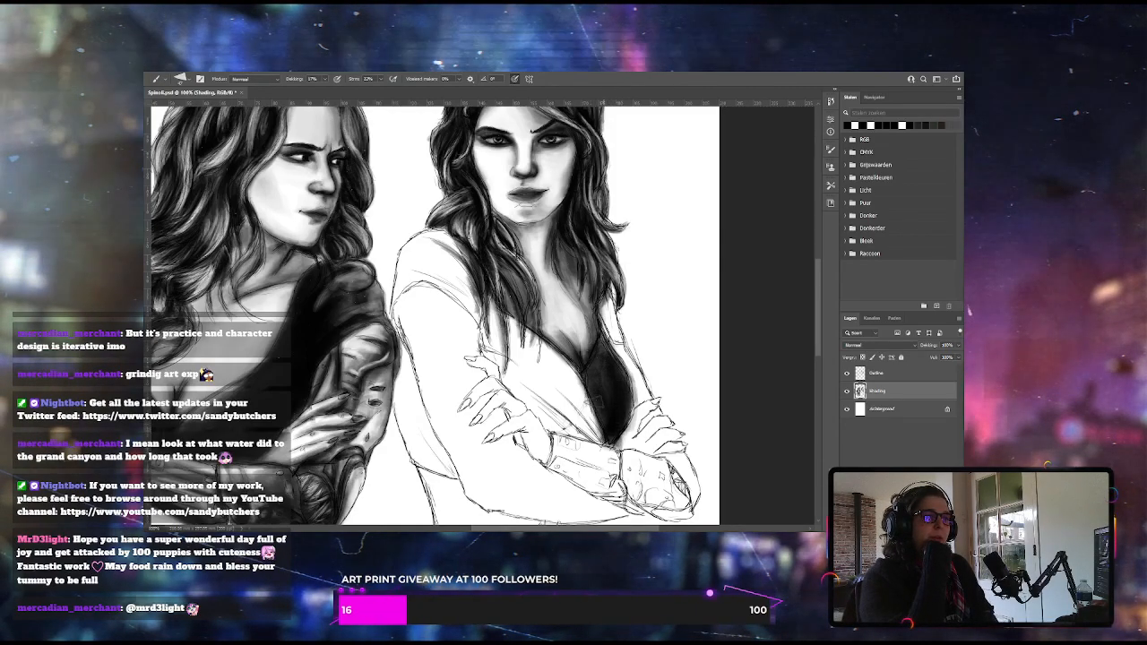
mouse_move(588, 427)
left_mouse_down()
mouse_move(519, 327)
mouse_move(602, 436)
left_mouse_up()
Paint dark fabric shading across the rest of the right woman's top, from beneath her hair to the crossed arms
mouse_move(523, 335)
left_mouse_down()
mouse_move(598, 437)
mouse_move(580, 430)
left_mouse_up()
left_click_drag(507, 355, 544, 401)
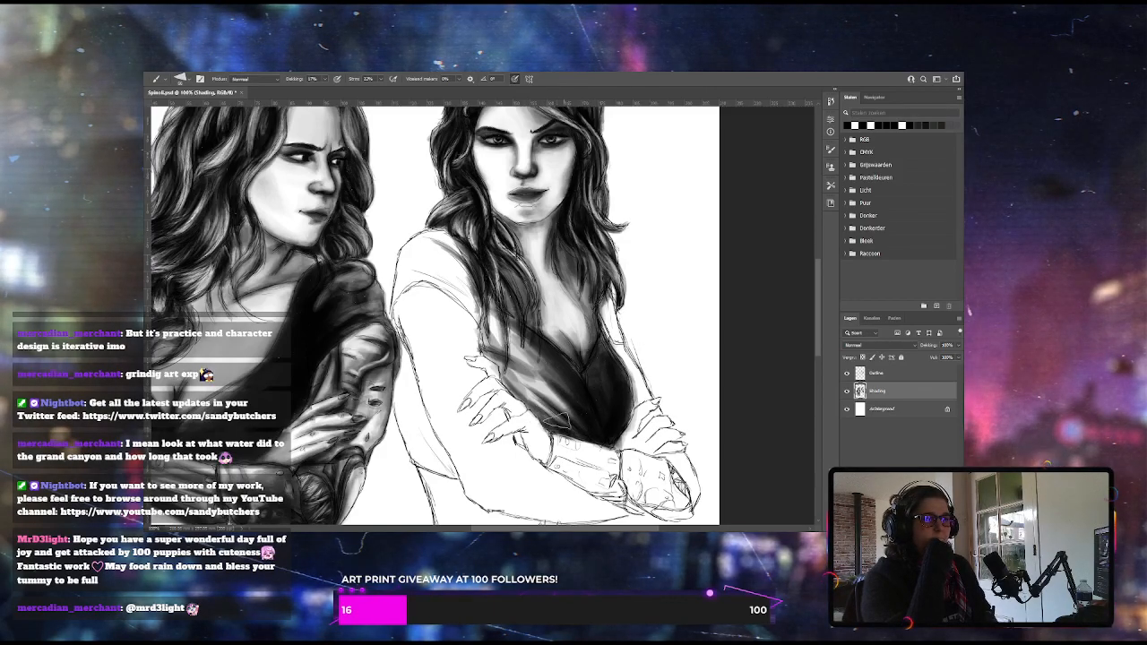
left_click_drag(560, 428, 599, 436)
mouse_move(487, 315)
left_mouse_down()
mouse_move(512, 342)
mouse_move(504, 357)
mouse_move(524, 353)
left_mouse_up()
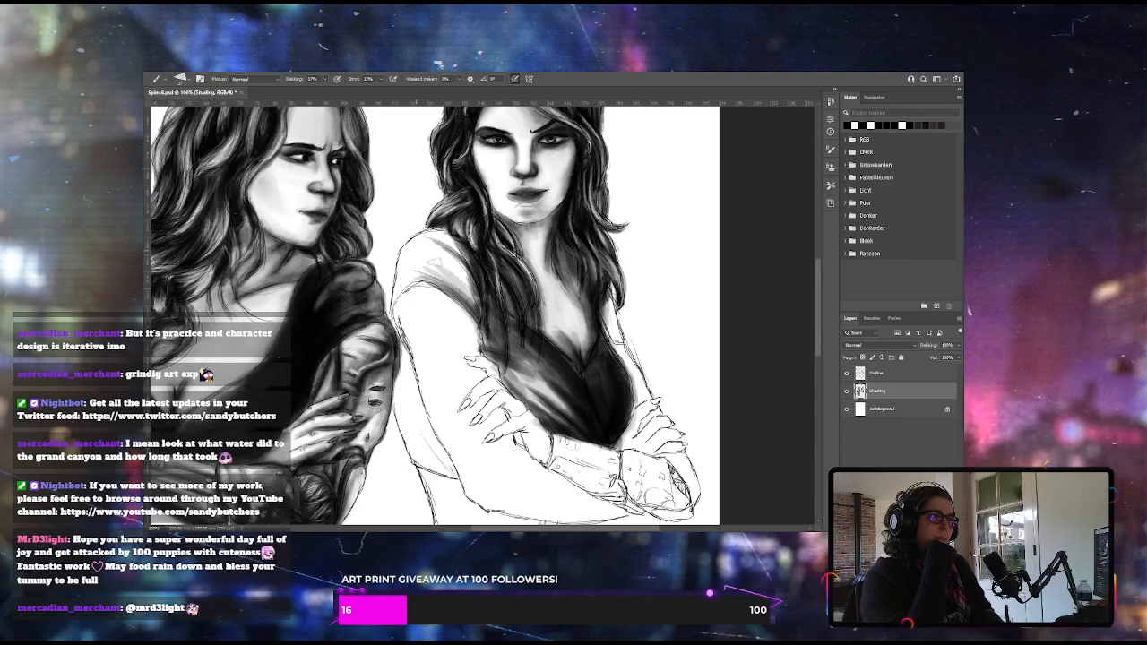
Shade the short sleeve on the right woman's shoulder with dark fold strokes fading outward from her hair
left_click_drag(426, 253, 481, 307)
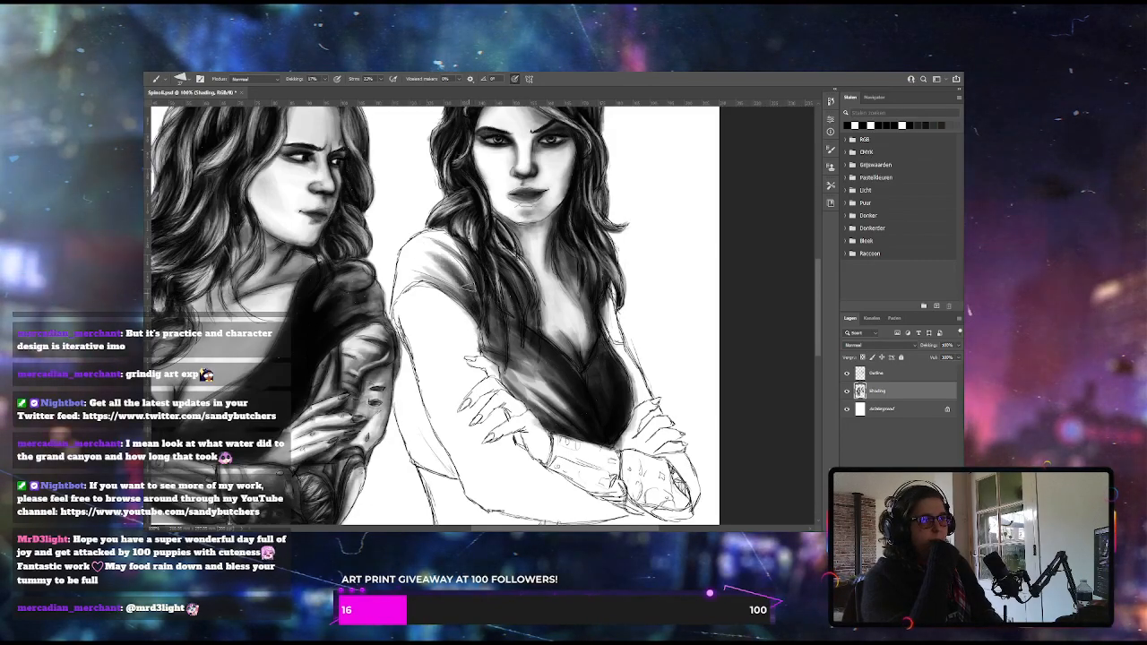
left_click_drag(416, 248, 480, 315)
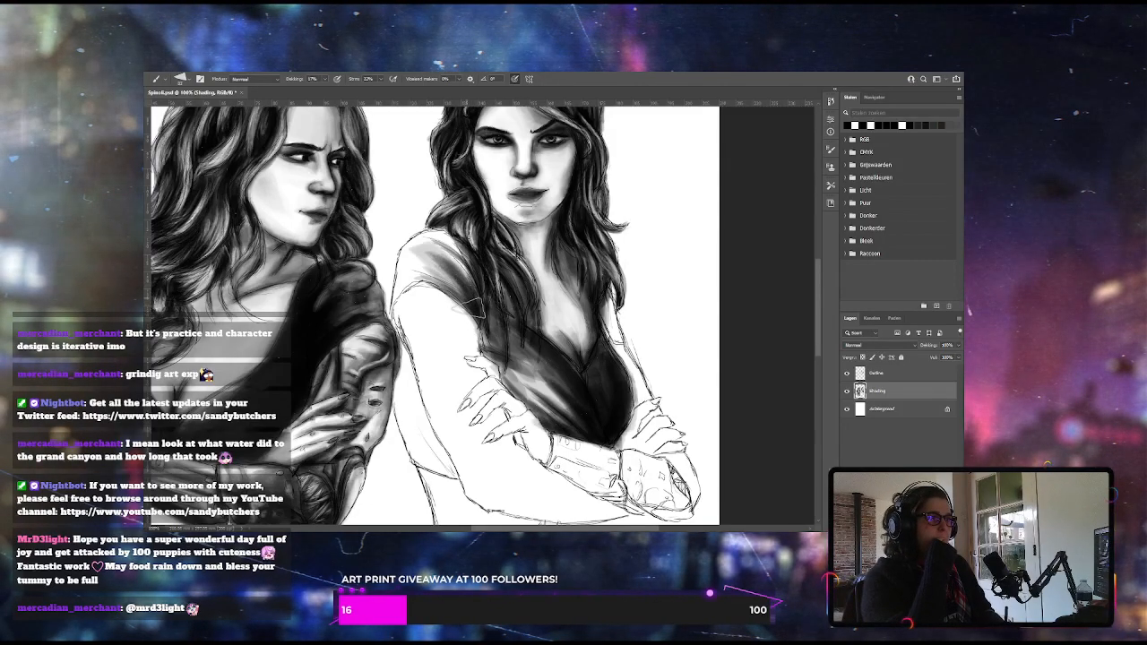
mouse_move(453, 230)
left_mouse_down()
mouse_move(412, 245)
mouse_move(403, 276)
left_mouse_up()
mouse_move(478, 311)
left_mouse_down()
mouse_move(430, 240)
mouse_move(478, 303)
left_mouse_up()
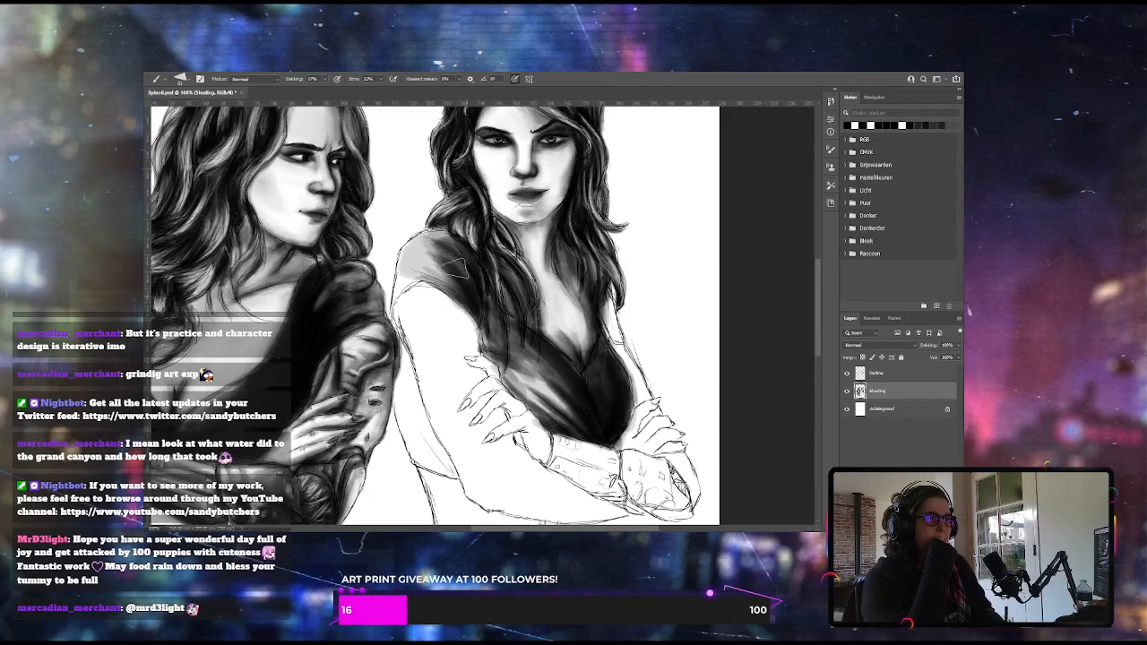
left_click_drag(442, 239, 475, 300)
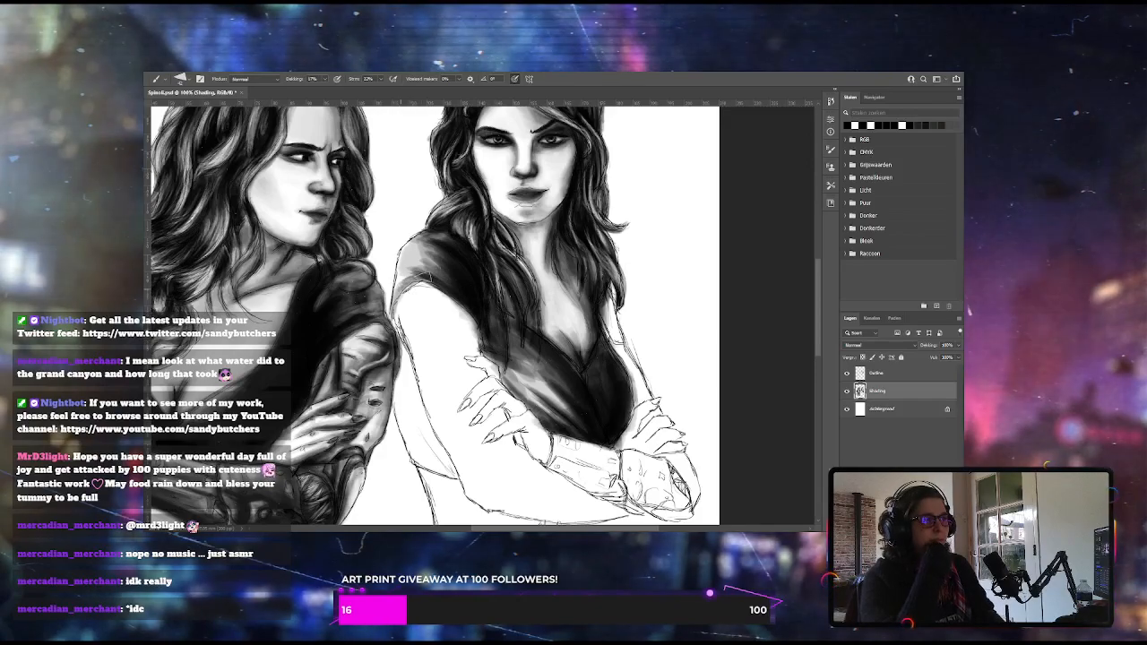
Finish the sleeve's dark folds, then fill the strip of the right woman's top behind her upper arm with near-black tone
mouse_move(420, 275)
left_mouse_down()
mouse_move(446, 256)
mouse_move(436, 257)
left_mouse_up()
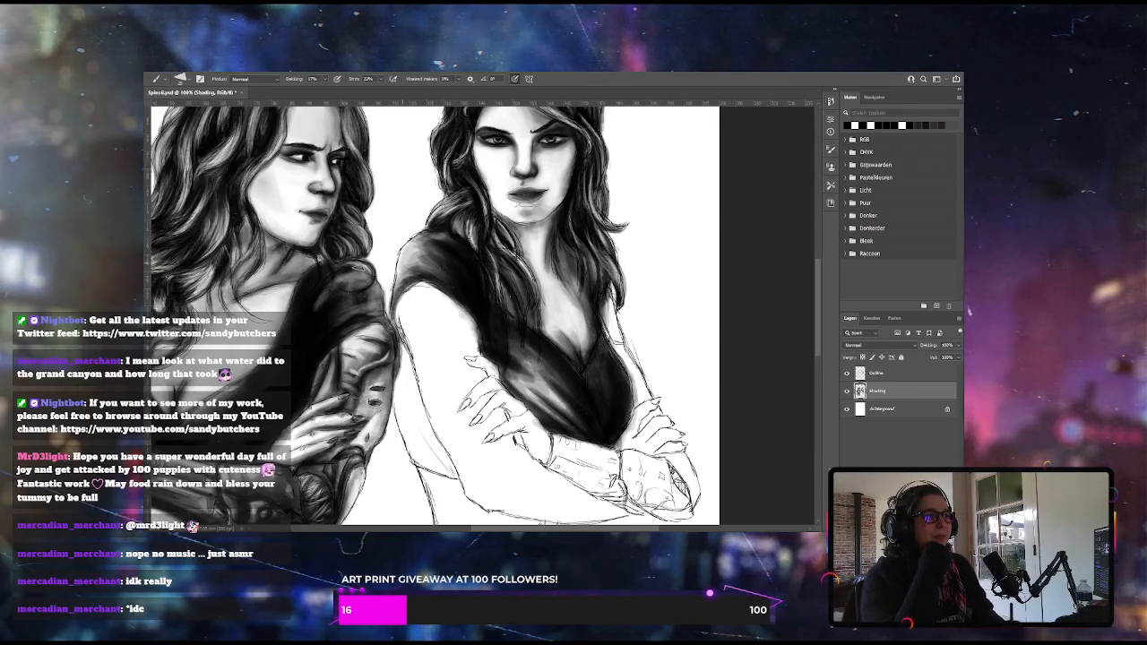
left_click_drag(325, 80, 325, 89)
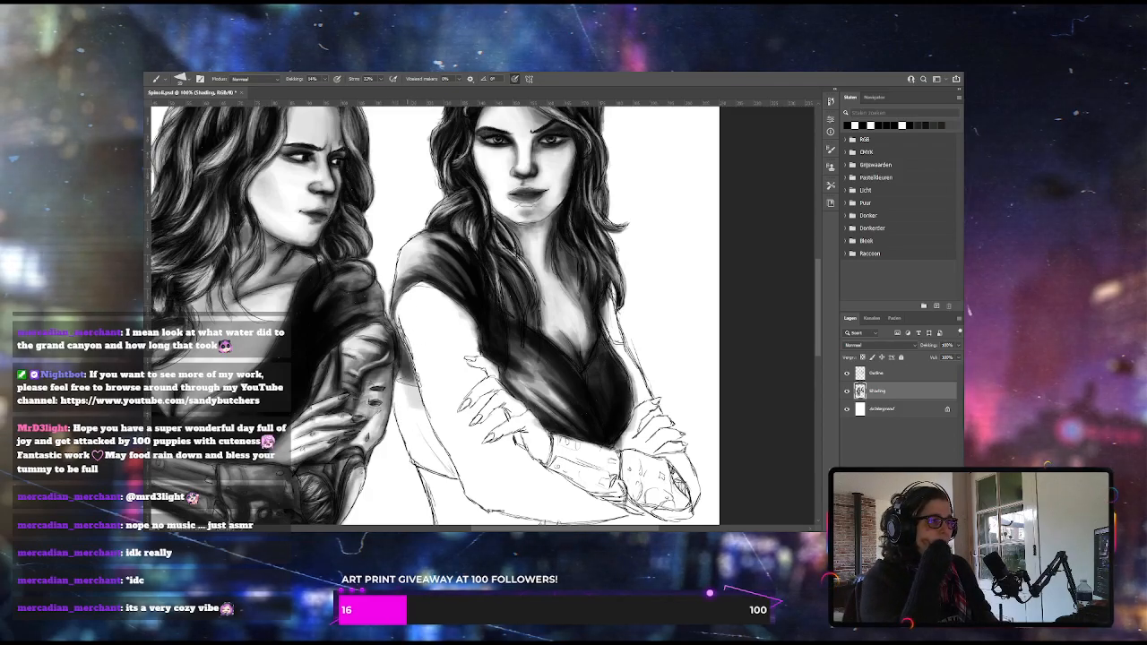
mouse_move(399, 388)
left_mouse_down()
mouse_move(416, 427)
mouse_move(405, 421)
left_mouse_up()
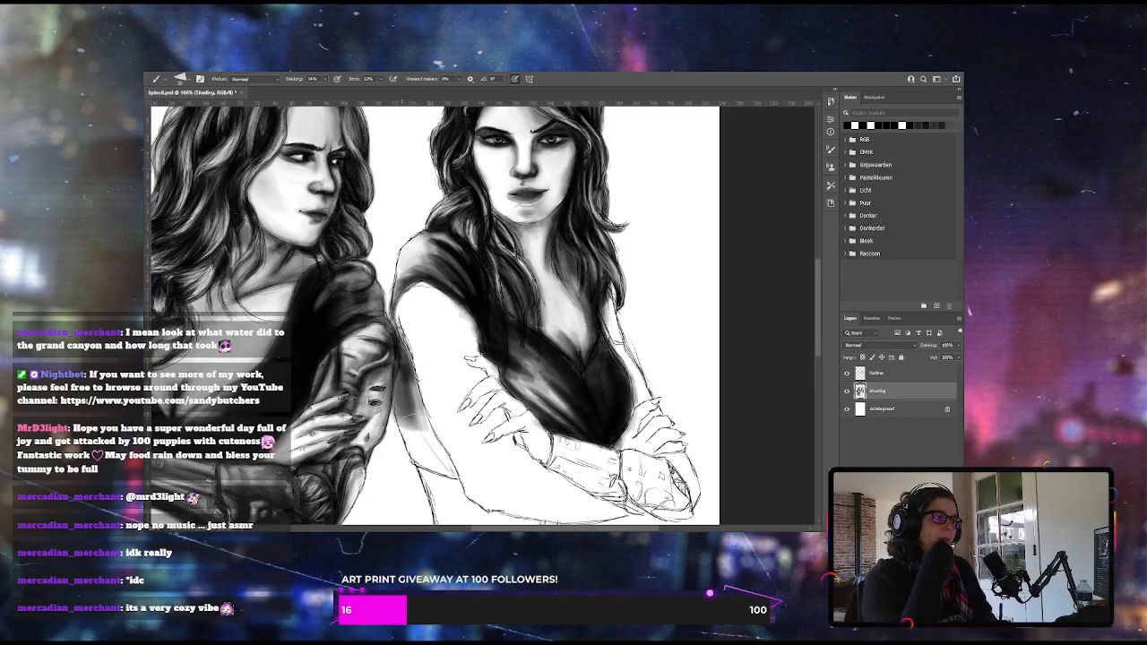
left_click_drag(403, 365, 440, 462)
mouse_move(412, 416)
left_mouse_down()
mouse_move(428, 452)
mouse_move(412, 399)
mouse_move(449, 466)
mouse_move(433, 440)
left_mouse_up()
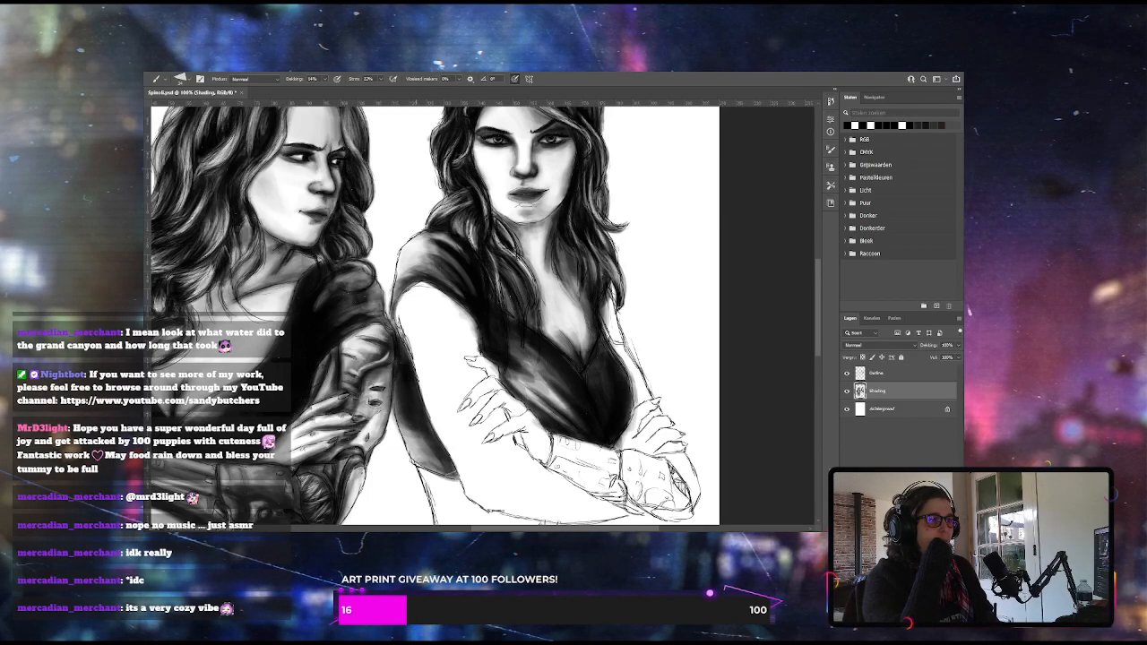
mouse_move(443, 472)
left_mouse_down()
mouse_move(410, 439)
mouse_move(441, 467)
left_mouse_up()
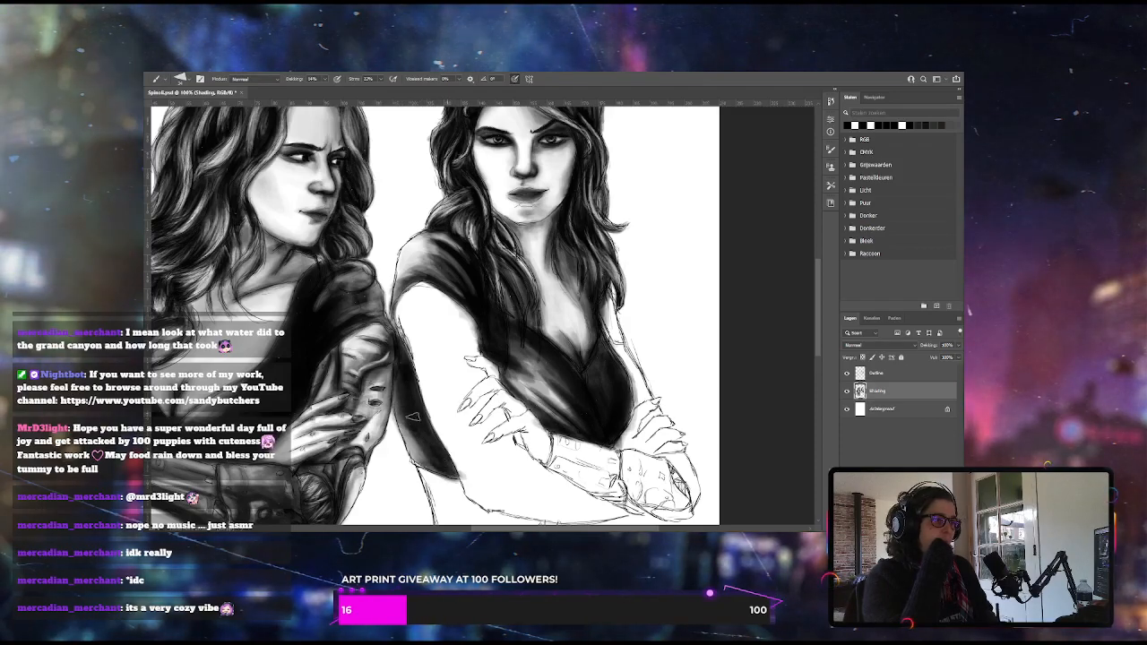
left_click_drag(400, 412, 416, 461)
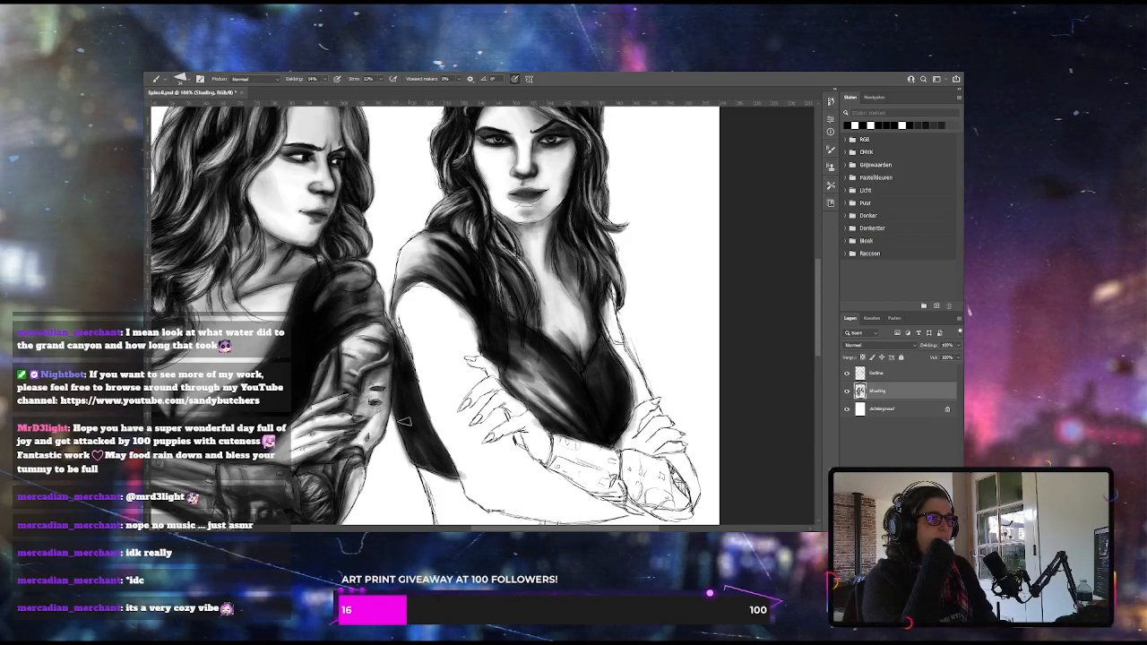
left_click_drag(402, 422, 439, 465)
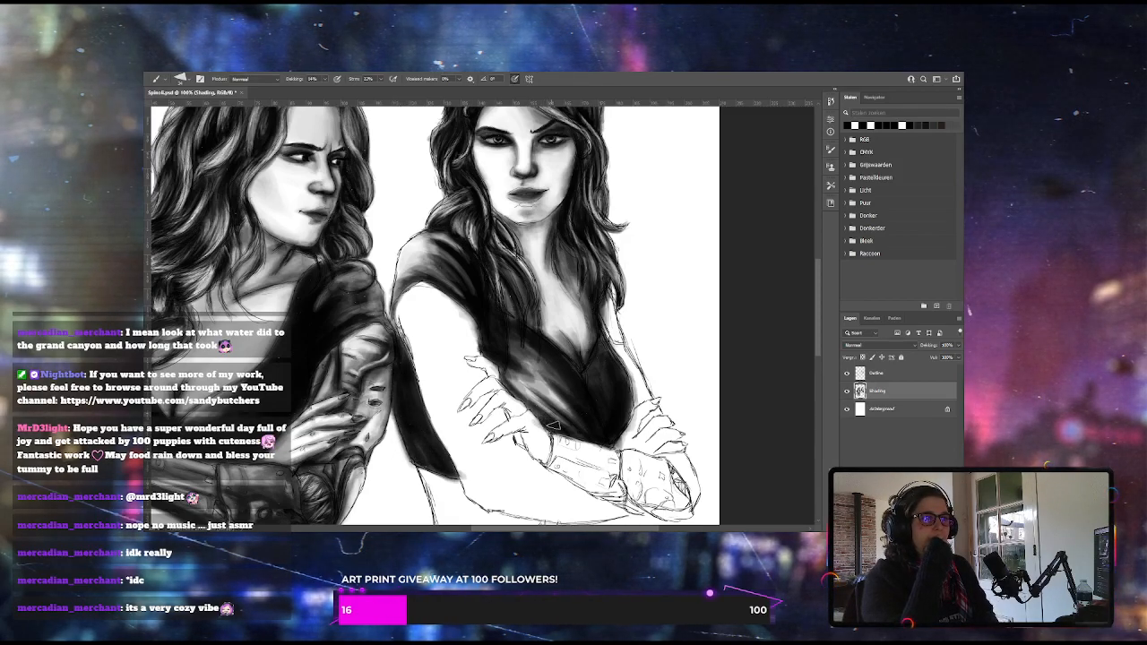
Lower the brush opacity and lay a light grey base tone across the right woman's midriff between her forearm and belt
left_click(321, 92)
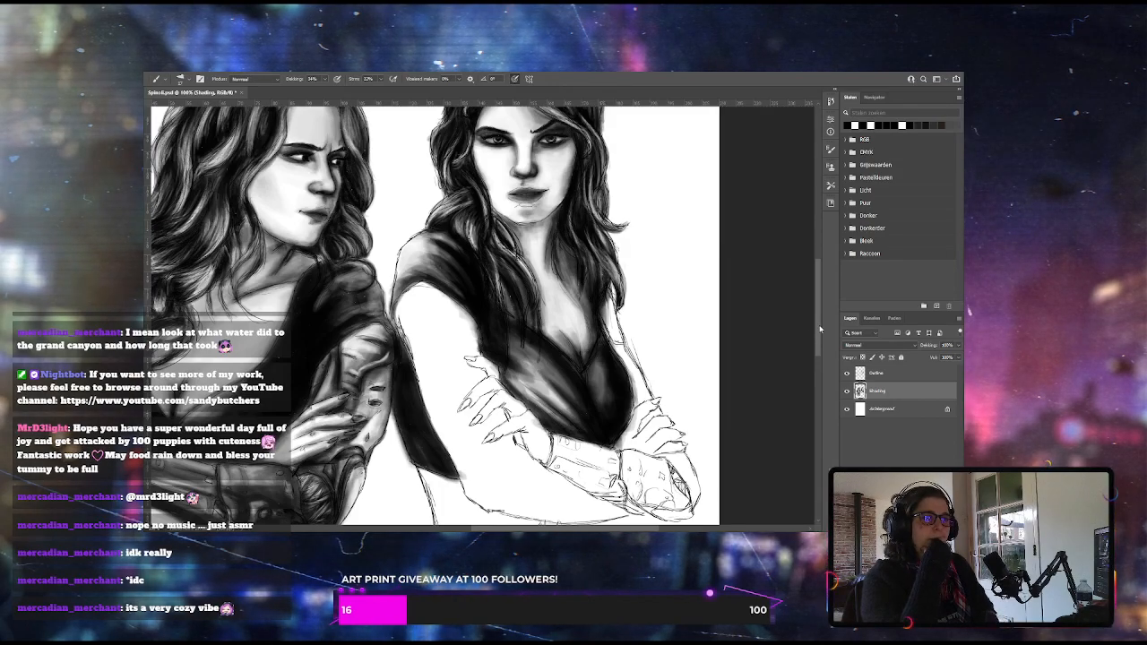
scroll(818, 328, "down", 3)
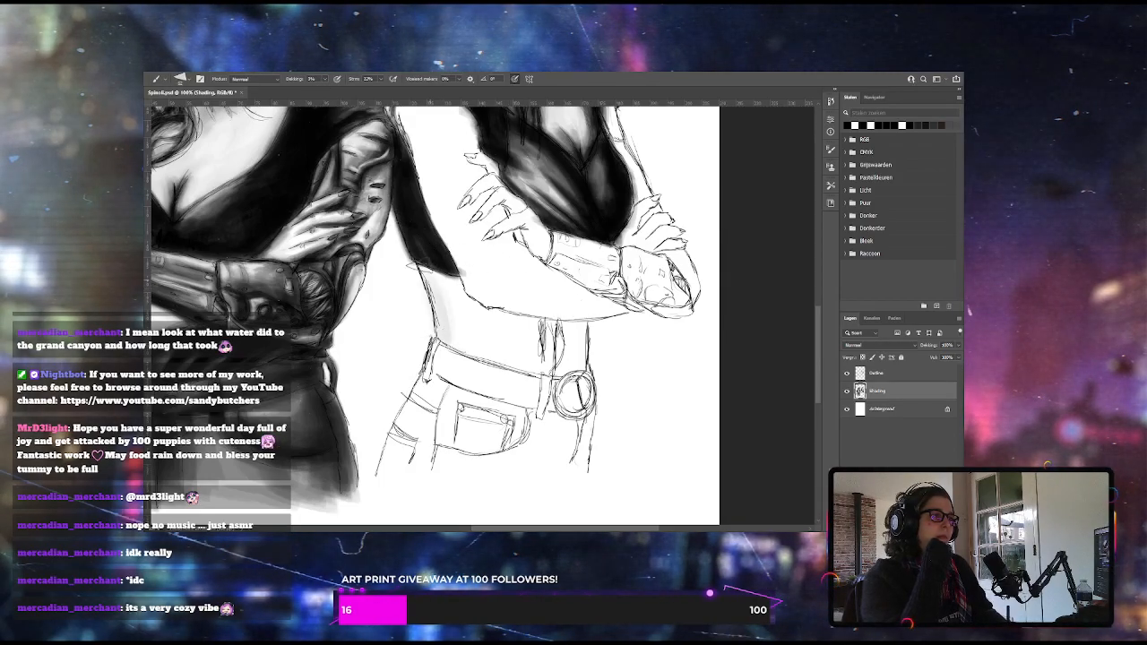
left_click_drag(446, 281, 459, 339)
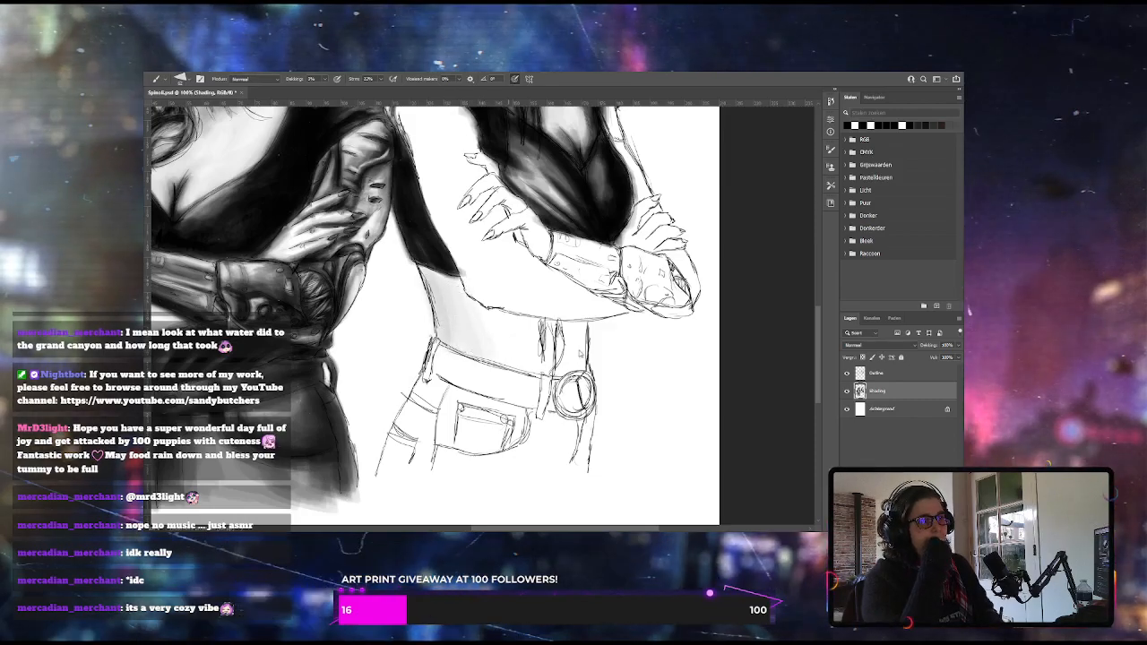
left_click(325, 80)
left_click(328, 92)
mouse_move(434, 298)
left_mouse_down()
mouse_move(473, 336)
mouse_move(535, 360)
mouse_move(573, 359)
mouse_move(578, 326)
mouse_move(532, 316)
mouse_move(578, 366)
mouse_move(573, 331)
mouse_move(562, 367)
mouse_move(548, 345)
left_mouse_up()
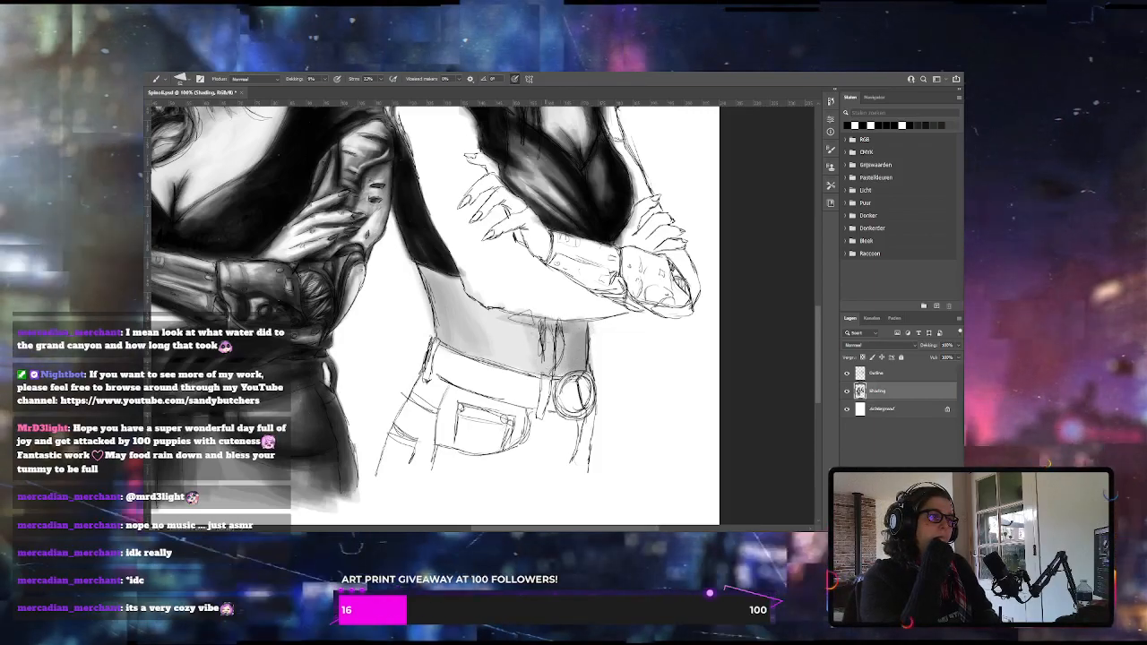
Deepen the midriff shading along the side of the waist and in the shadow beneath the crossed forearm
mouse_move(489, 312)
left_mouse_down()
mouse_move(573, 329)
mouse_move(433, 274)
mouse_move(466, 281)
mouse_move(452, 333)
left_mouse_up()
mouse_move(432, 287)
left_mouse_down()
mouse_move(446, 340)
mouse_move(462, 351)
left_mouse_up()
mouse_move(443, 309)
left_mouse_down()
mouse_move(464, 331)
mouse_move(460, 345)
left_mouse_up()
mouse_move(468, 294)
left_mouse_down()
mouse_move(471, 328)
mouse_move(491, 312)
left_mouse_up()
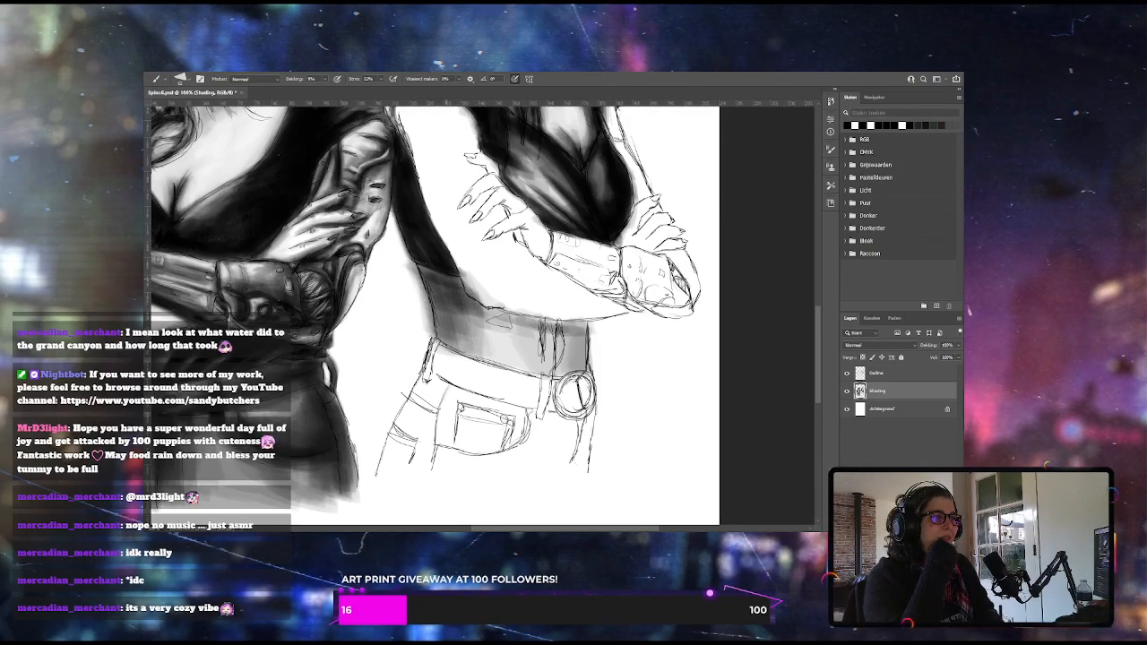
mouse_move(586, 325)
left_mouse_down()
mouse_move(512, 319)
mouse_move(527, 330)
left_mouse_up()
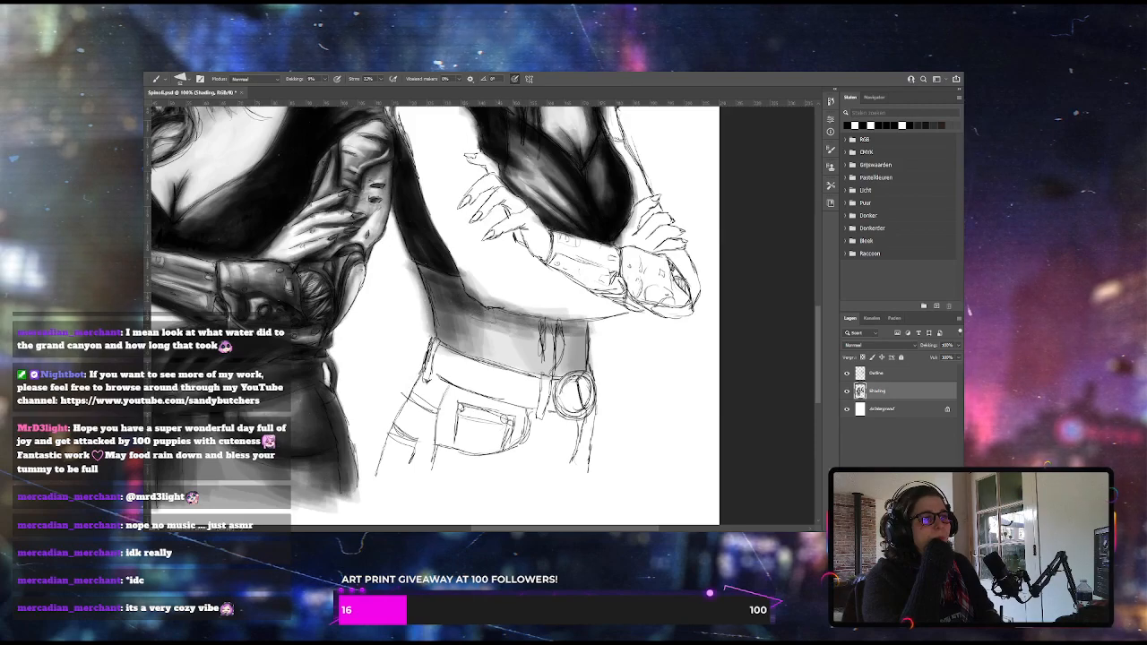
mouse_move(414, 273)
left_mouse_down()
mouse_move(428, 324)
mouse_move(471, 351)
mouse_move(573, 360)
mouse_move(502, 347)
left_mouse_up()
Lighten the middle of the midriff with the swapped brush colour and erase the grey spilling outside the waist outline
key("x")
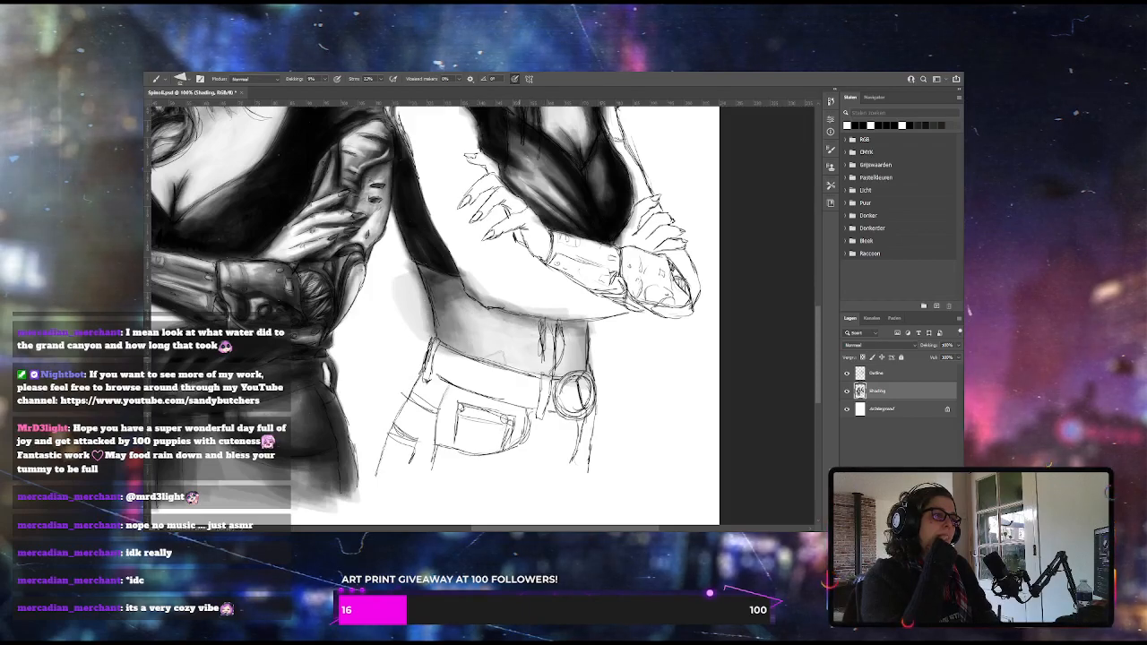
key("e")
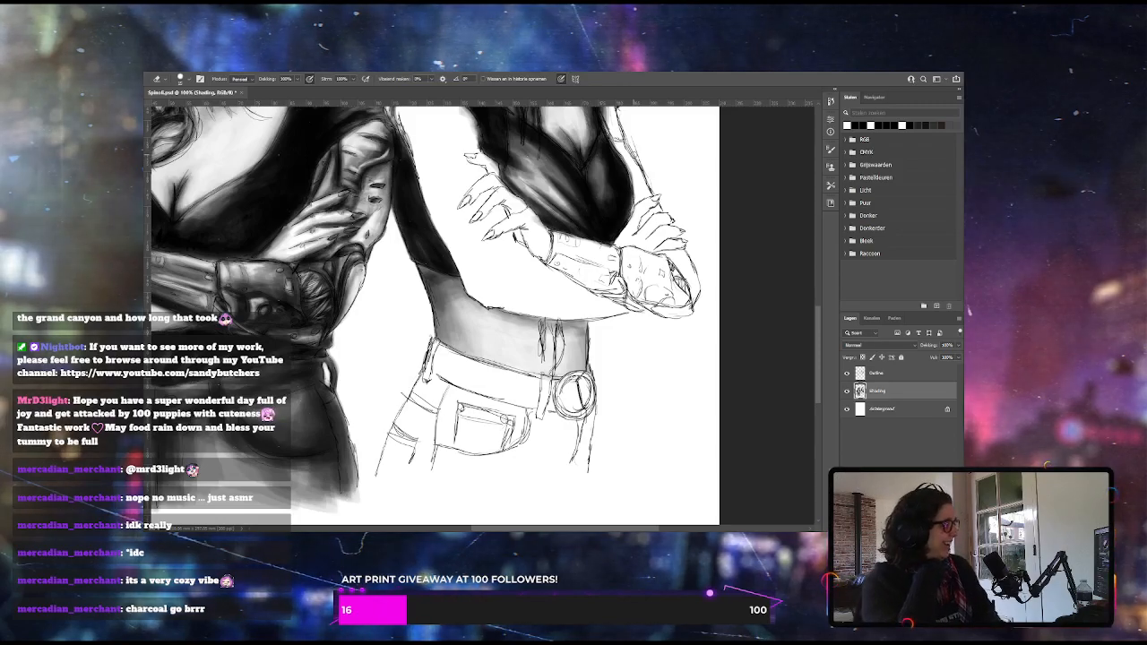
key("b")
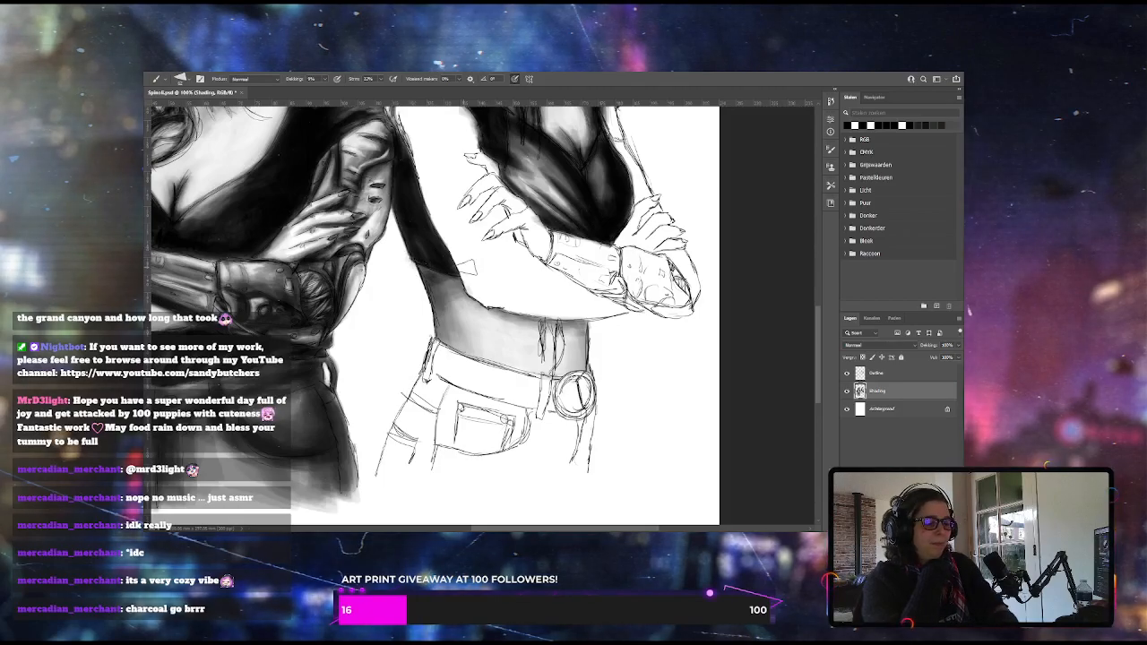
Shade the right woman's far arm, leather bracer and the hand resting above it, adjusting the brush opacity between areas
key("ctrl+minus")
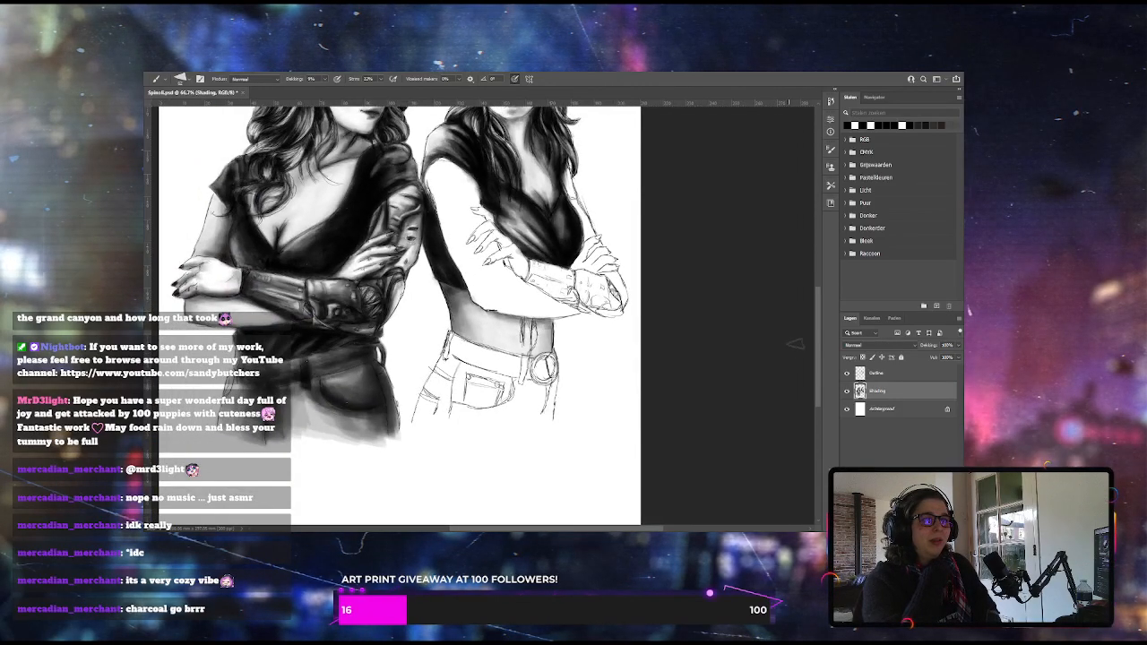
scroll(792, 345, "up", 5)
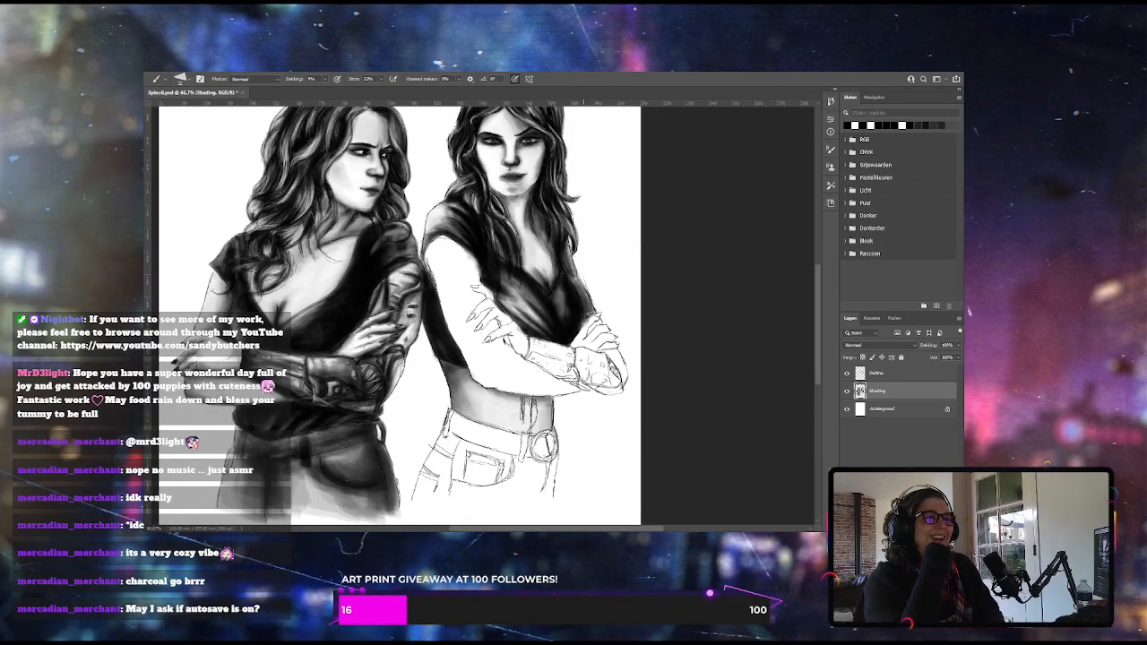
left_click_drag(581, 288, 573, 299)
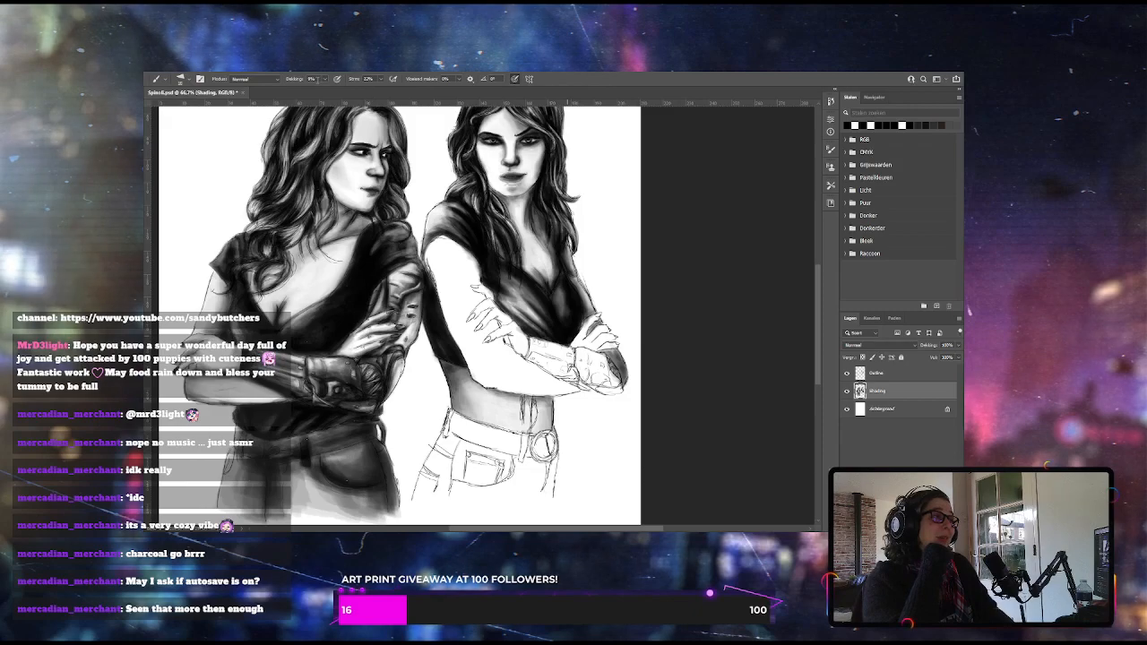
left_click_drag(332, 90, 335, 90)
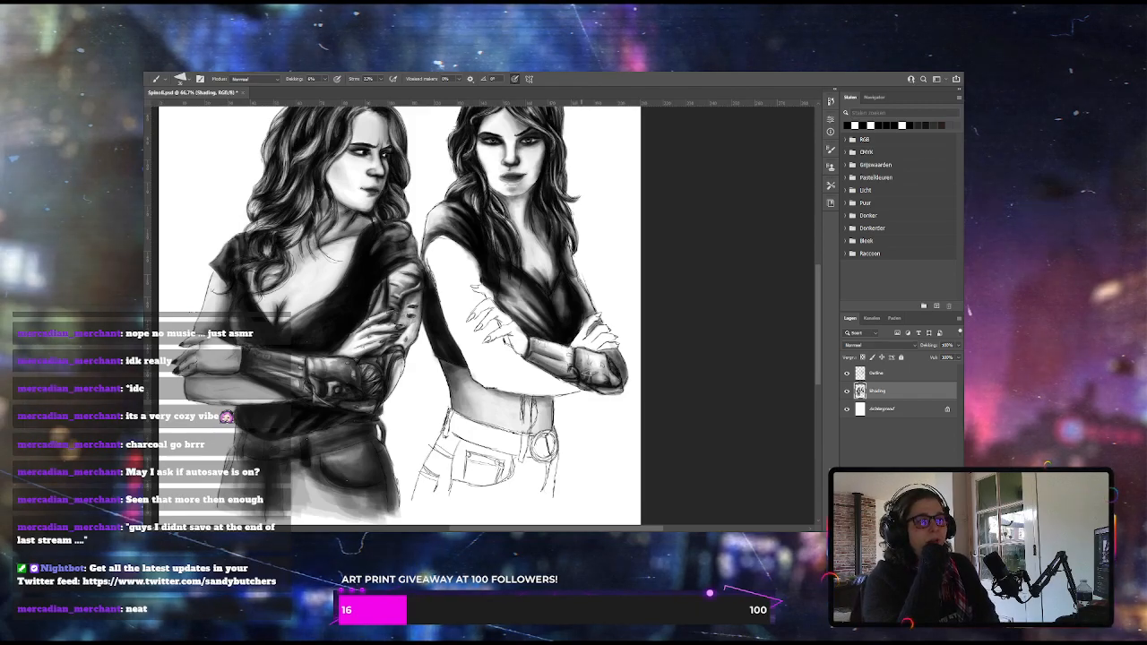
left_click(325, 80)
left_click(328, 90)
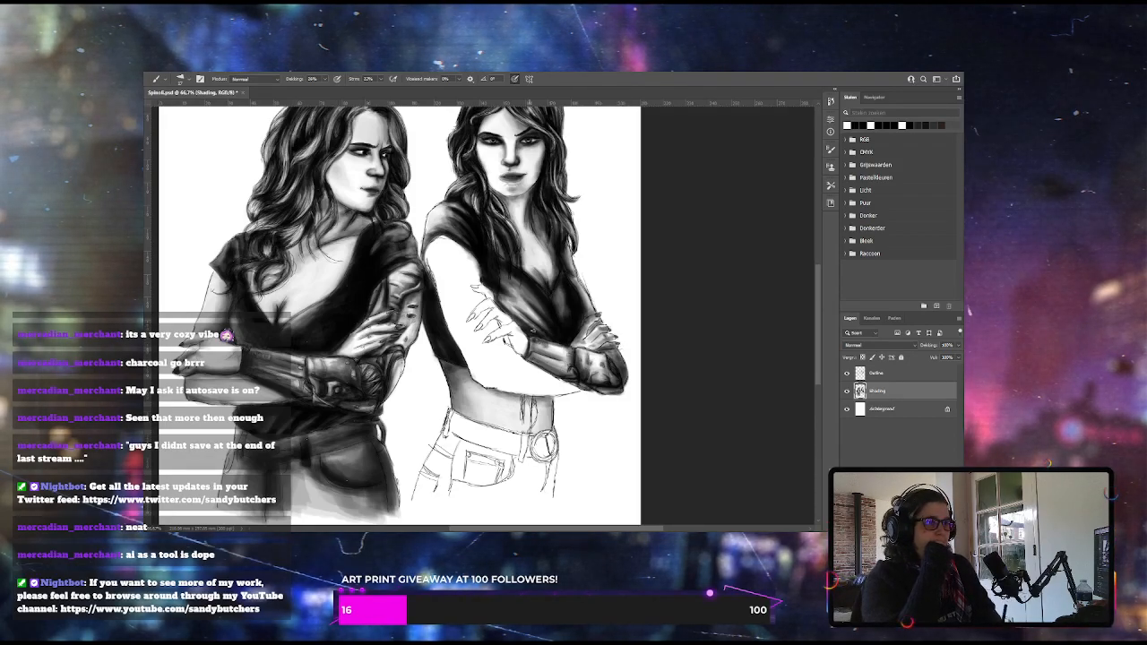
Shade the right woman's near hand and nails, then cover the near upper arm and forearm with grey using a larger brush
left_click_drag(318, 93, 308, 92)
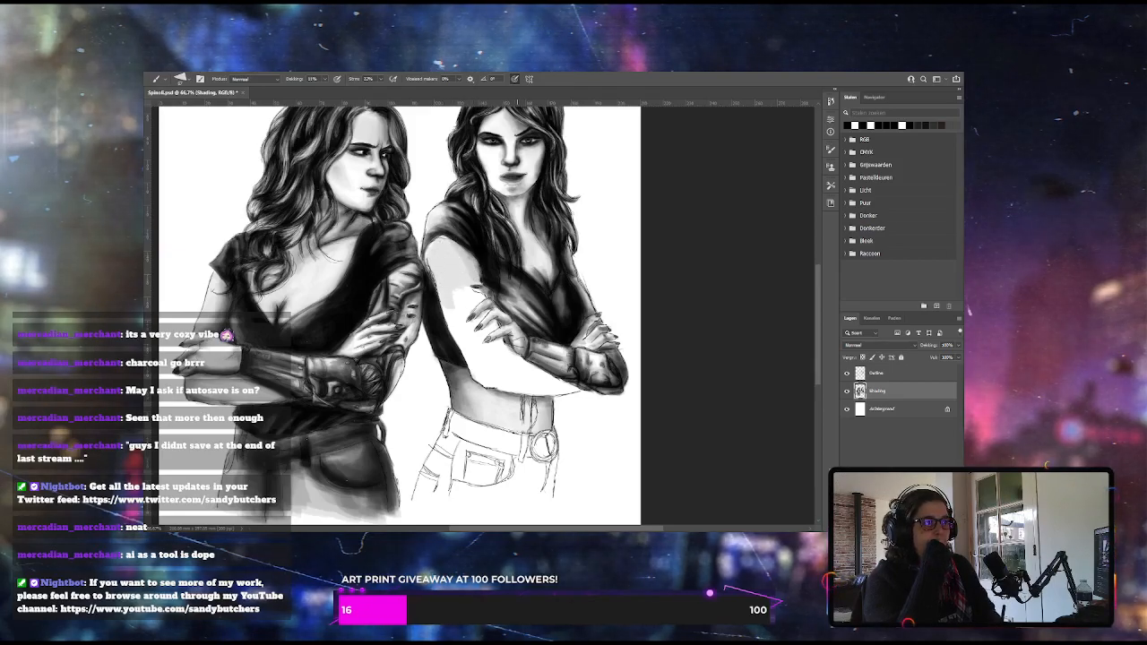
key("bracketright")
key("bracketright")
key("bracketright")
key("bracketright")
left_click_drag(458, 288, 447, 334)
mouse_move(466, 296)
left_mouse_down()
mouse_move(487, 360)
mouse_move(483, 352)
mouse_move(543, 390)
left_mouse_up()
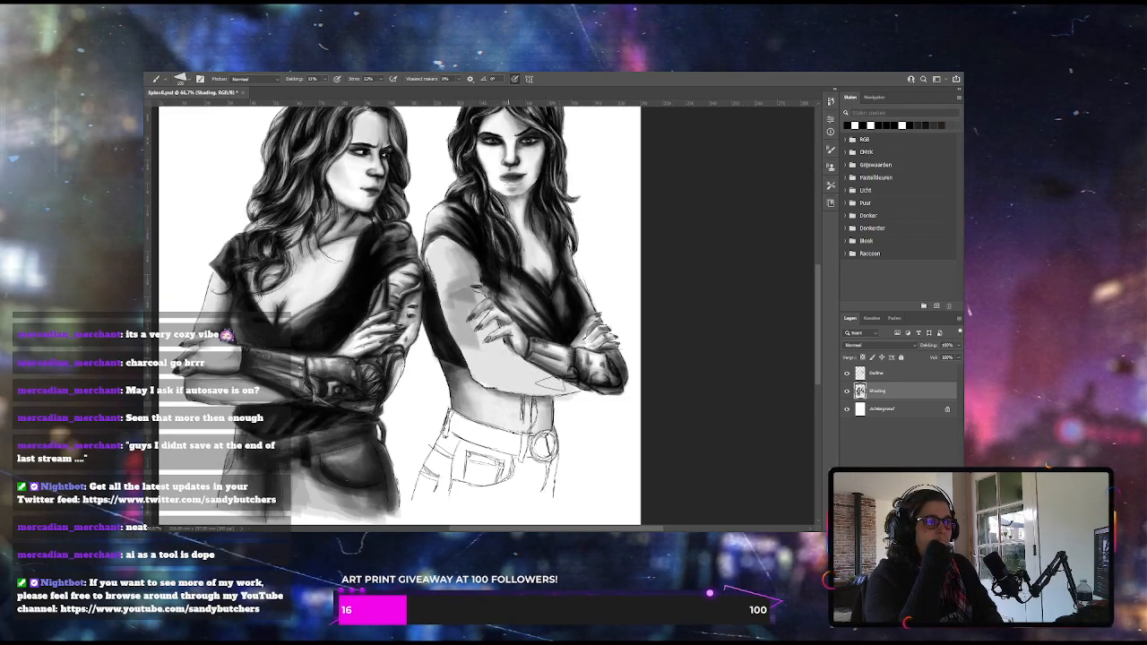
left_click_drag(508, 357, 567, 383)
mouse_move(502, 349)
left_mouse_down()
mouse_move(535, 383)
mouse_move(511, 367)
mouse_move(564, 385)
left_mouse_up()
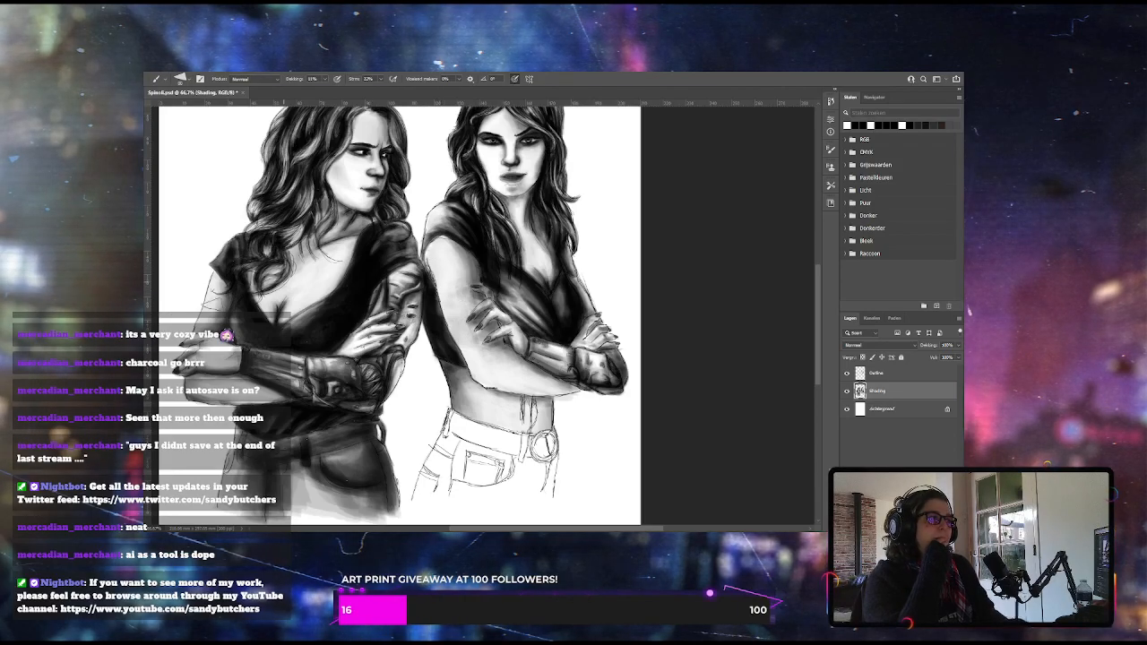
Readjust the brush opacity to a low value and add soft shading along the outer edge of the near shoulder and upper arm
left_click_drag(316, 92, 312, 92)
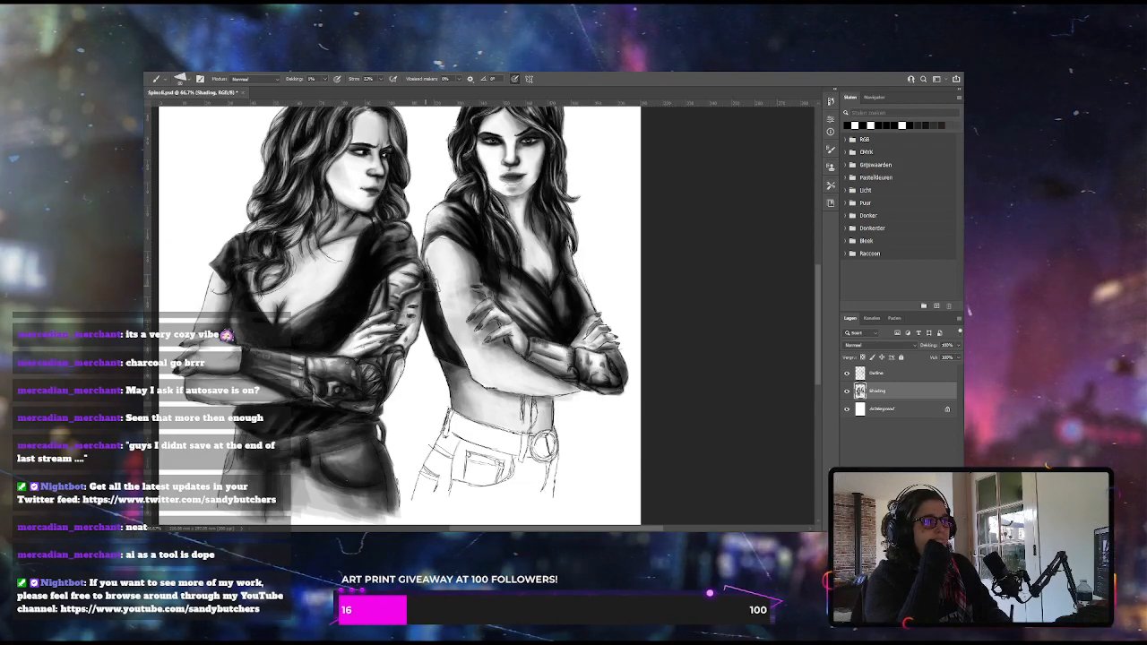
left_click(325, 80)
left_click_drag(323, 92, 328, 92)
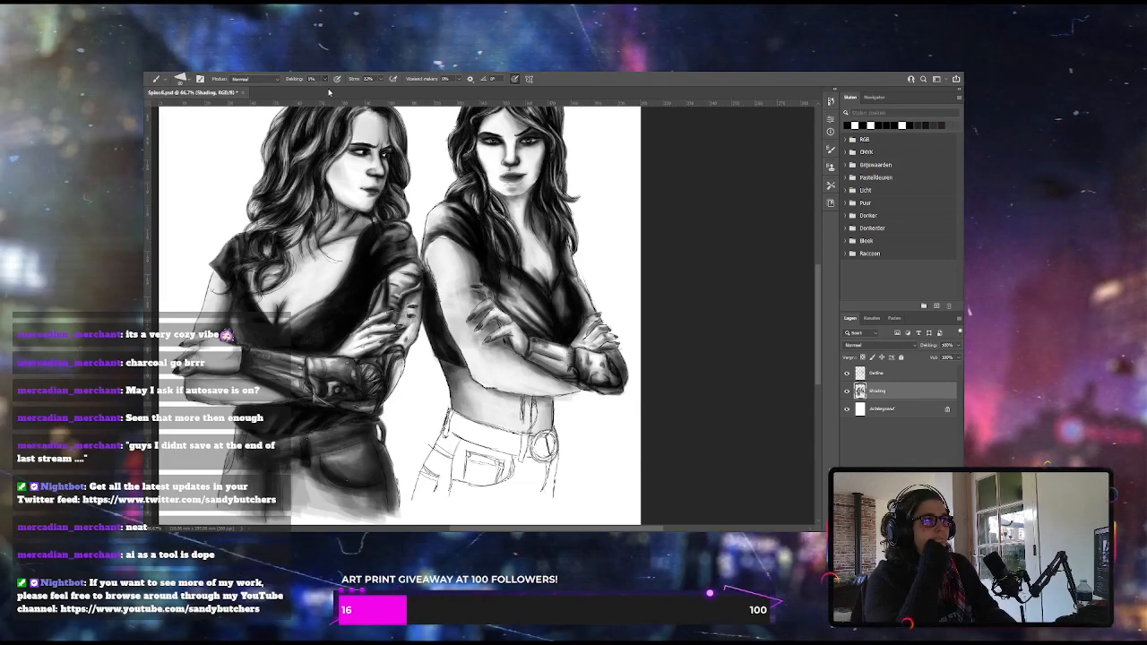
left_click_drag(432, 231, 424, 271)
left_click_drag(443, 211, 429, 245)
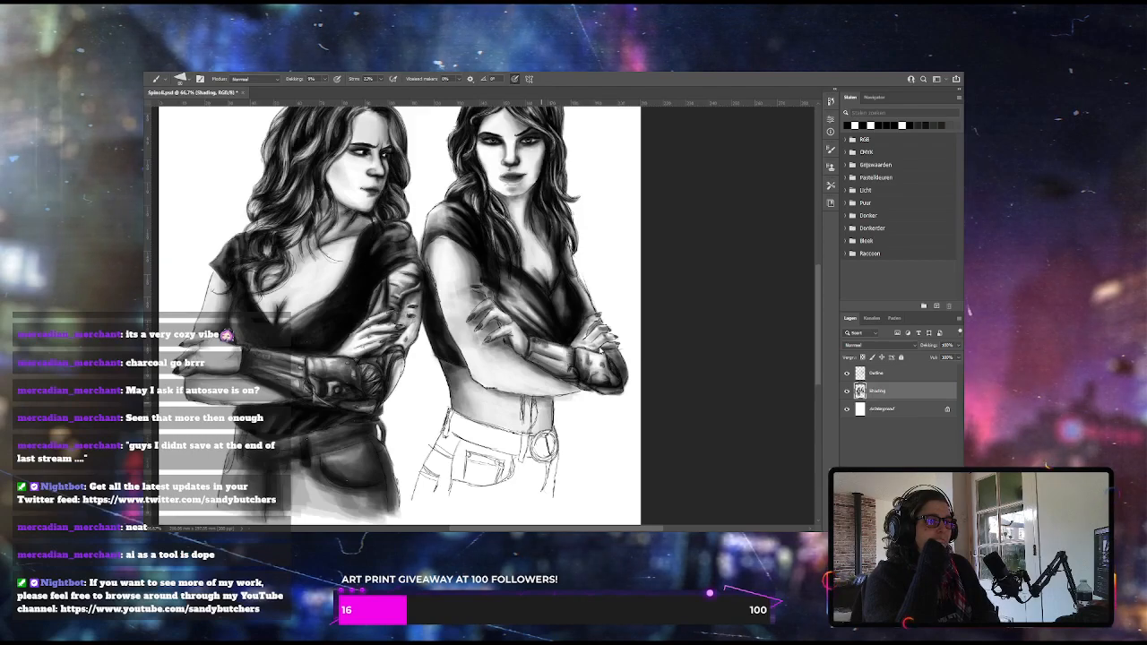
Set the brush opacity to 22% and paint the right woman's round belt buckle and belt in dark leather tones
key("2")
key("2")
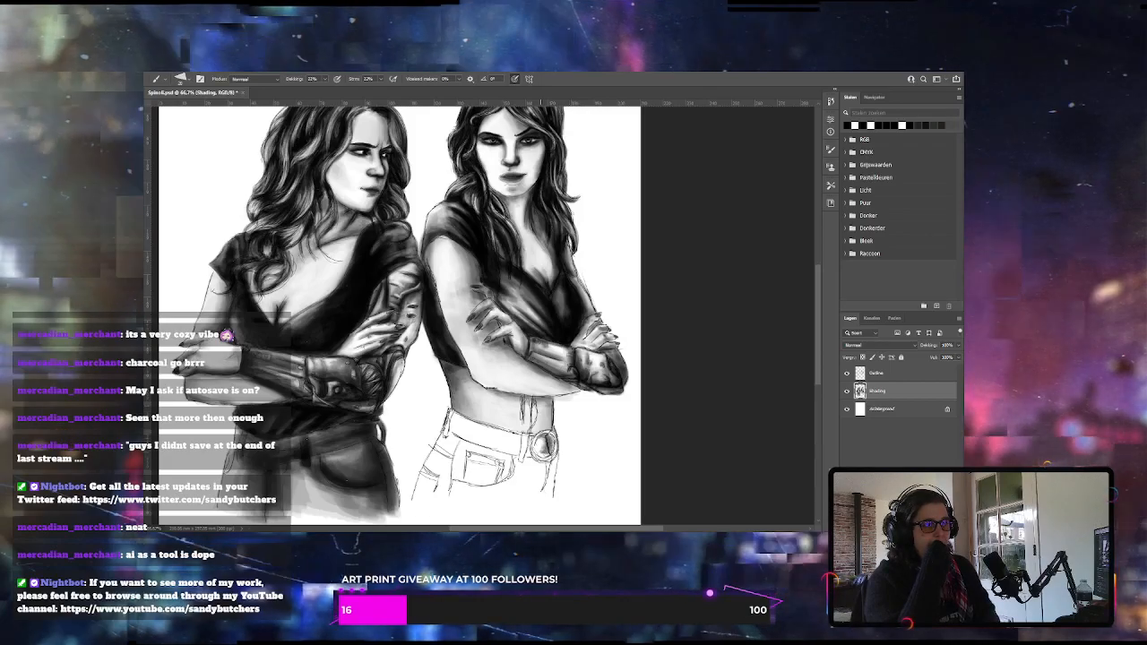
left_click_drag(540, 443, 542, 448)
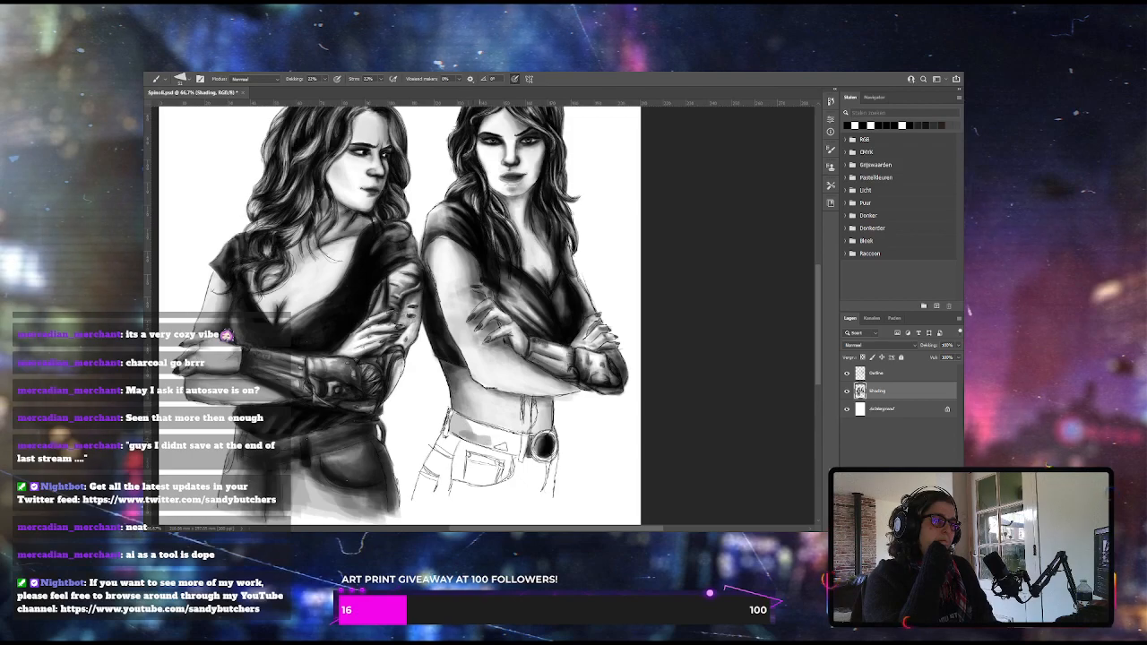
mouse_move(520, 437)
left_mouse_down()
mouse_move(510, 451)
mouse_move(464, 423)
left_mouse_up()
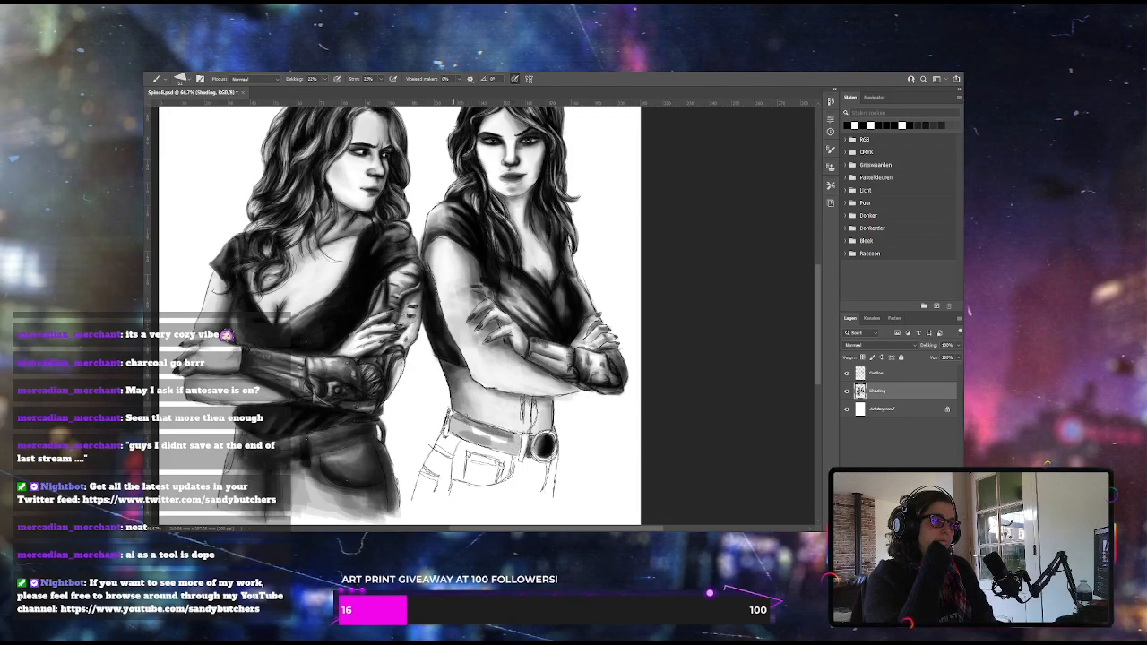
mouse_move(453, 416)
left_mouse_down()
mouse_move(469, 434)
mouse_move(504, 441)
left_mouse_up()
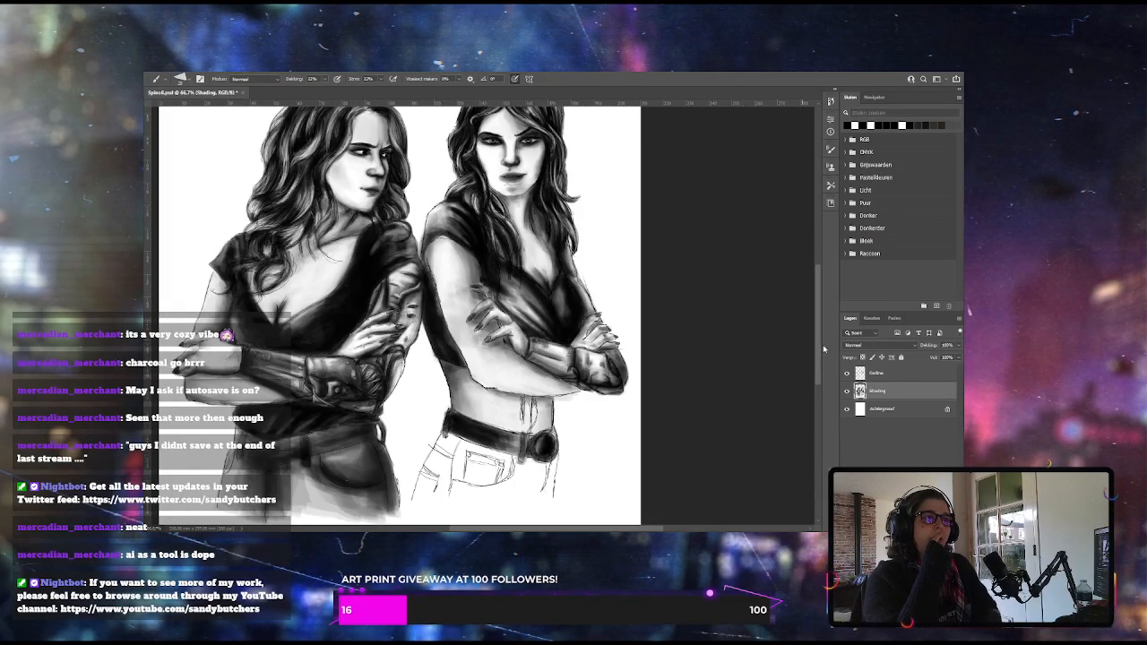
Clean up the right woman's midriff and darken the tie strings hanging down towards the belt
scroll(818, 337, "down", 1)
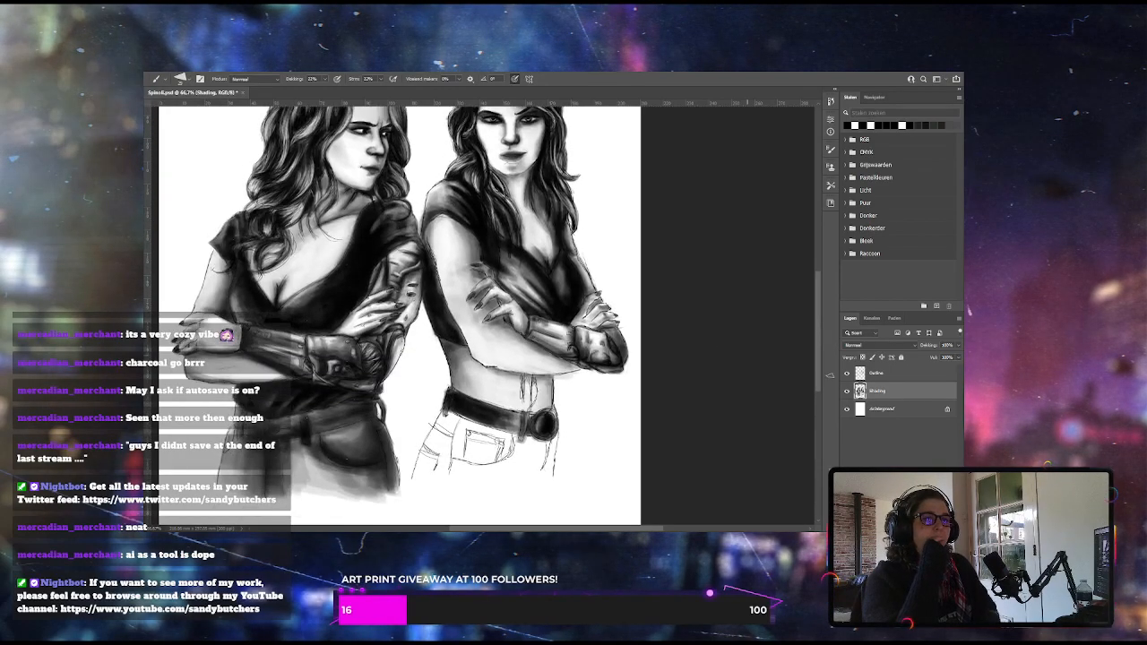
key("alt+bracketright")
key("e")
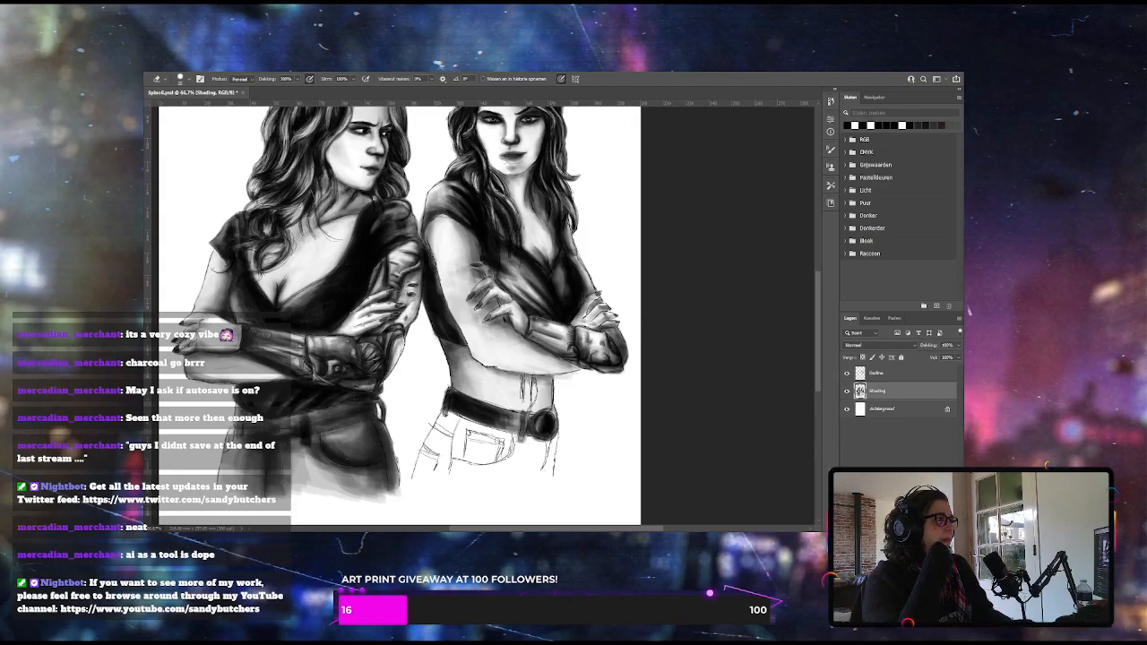
key("b")
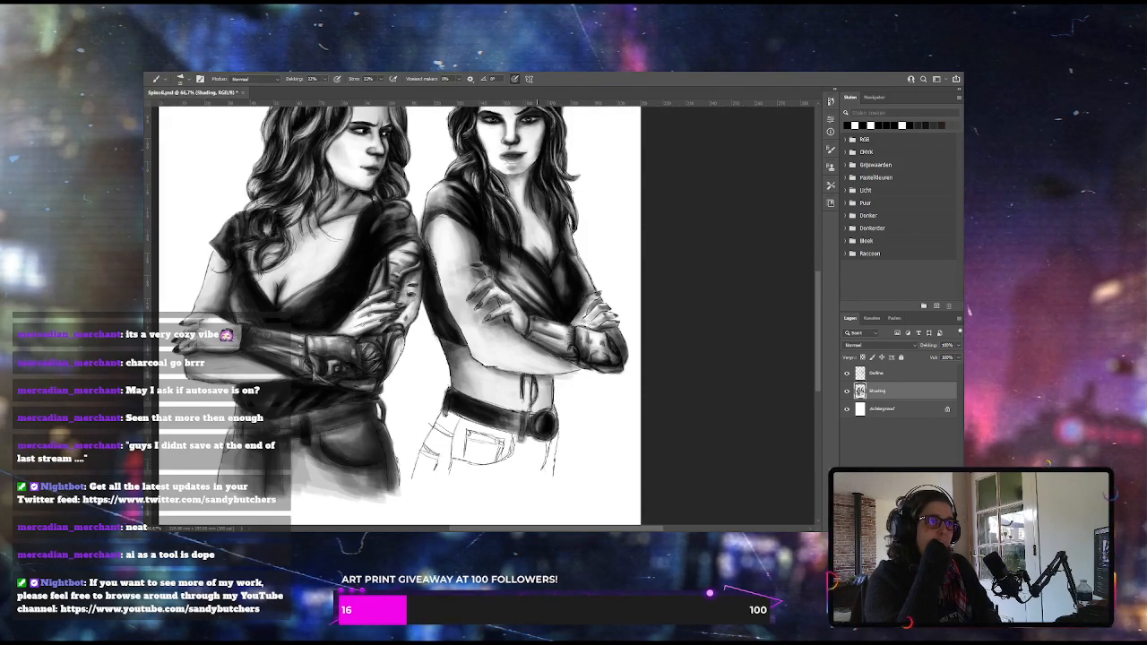
Enlarge the brush, set its opacity to 18% and cover the right woman's jeans with a base grey
key("bracketright")
key("bracketright")
key("bracketright")
key("bracketright")
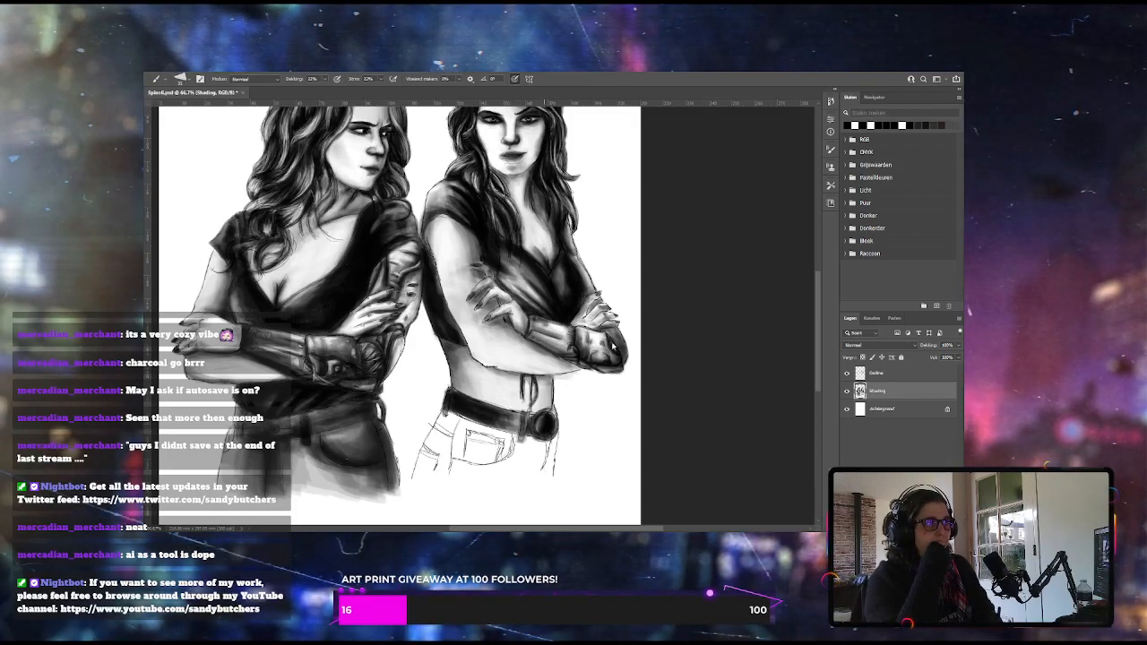
key("1")
key("8")
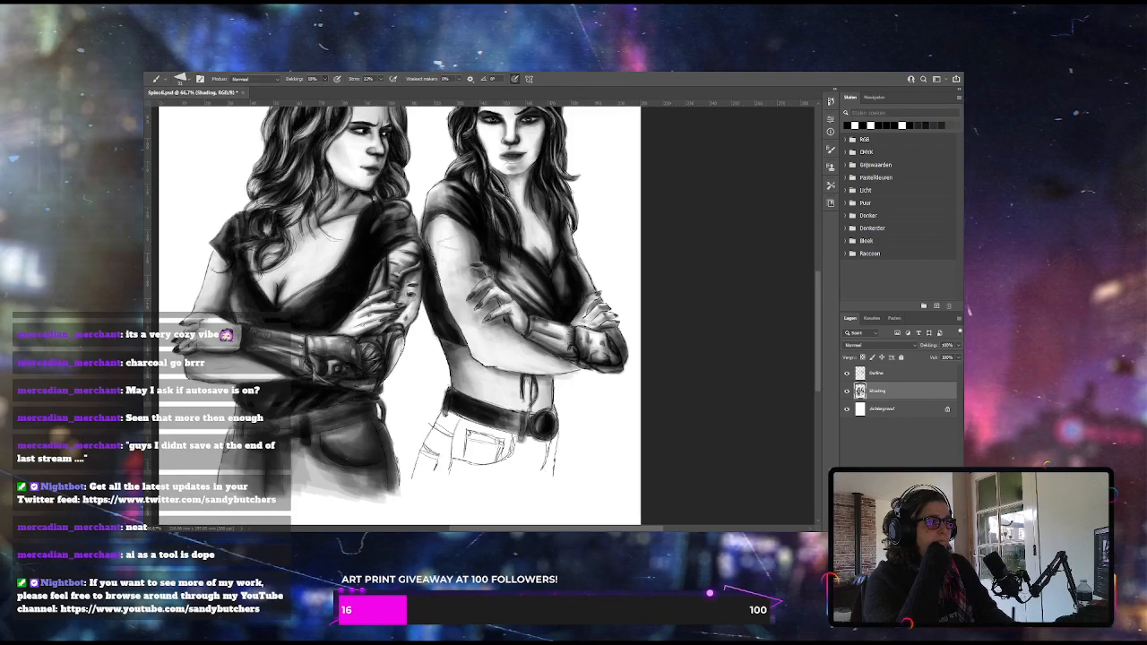
mouse_move(445, 417)
left_mouse_down()
mouse_move(423, 453)
mouse_move(433, 470)
mouse_move(441, 462)
left_mouse_up()
mouse_move(473, 419)
left_mouse_down()
mouse_move(451, 475)
mouse_move(466, 467)
left_mouse_up()
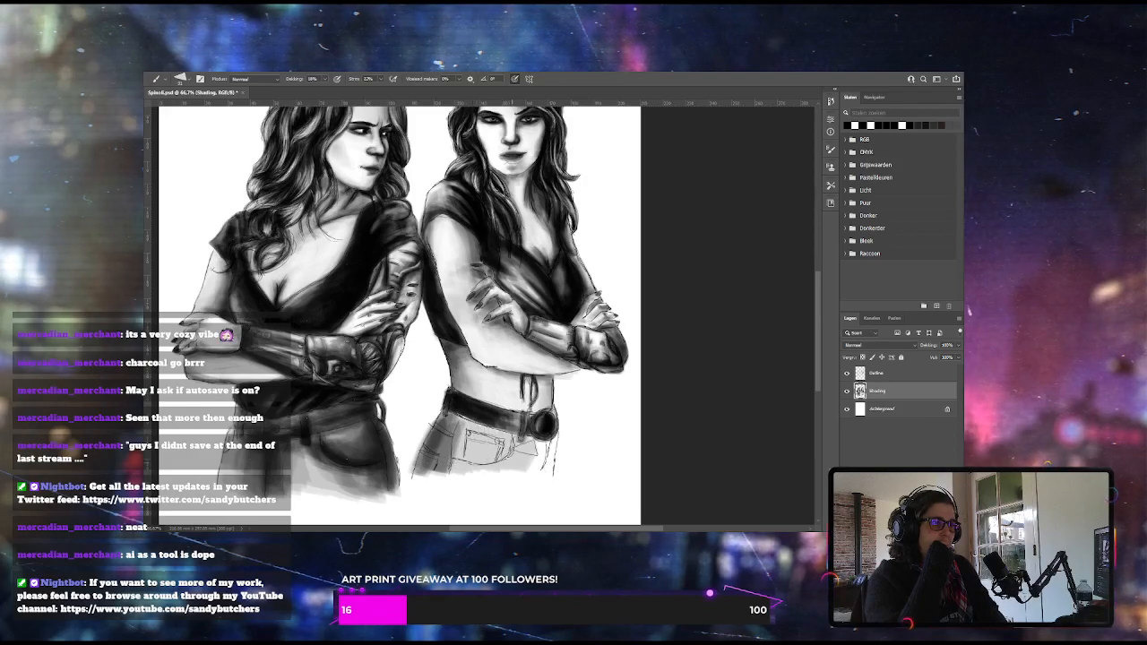
mouse_move(552, 432)
left_mouse_down()
mouse_move(535, 475)
mouse_move(518, 475)
mouse_move(509, 458)
left_mouse_up()
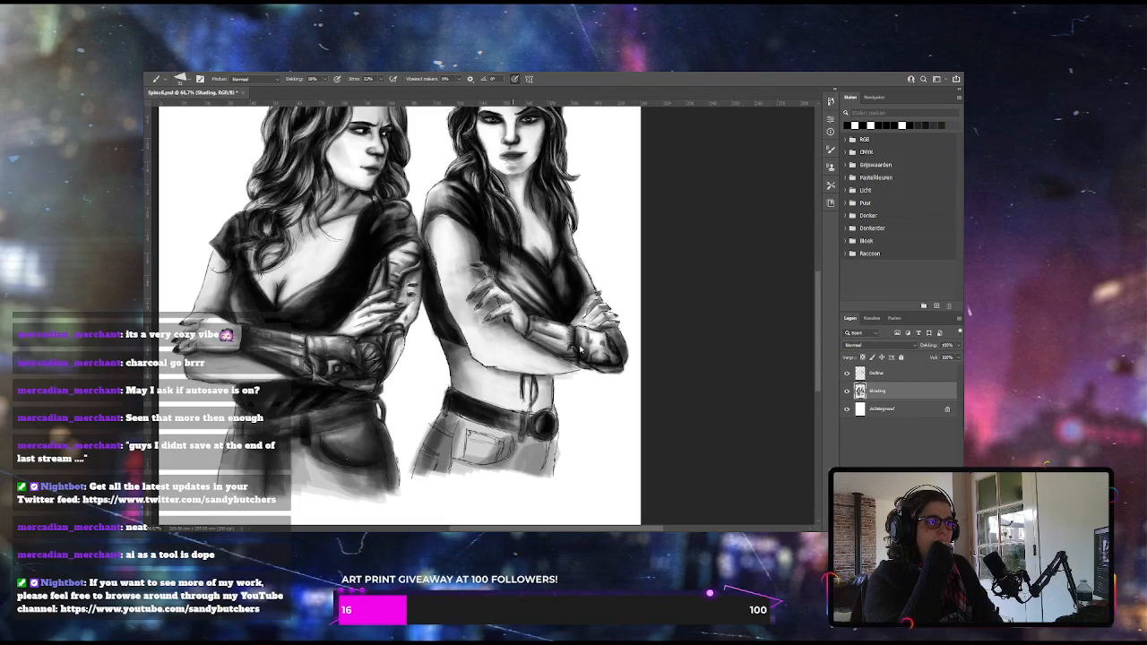
Darken the right woman's jeans around the pocket, thighs and waistband with additional layered shading
left_click_drag(501, 437, 453, 466)
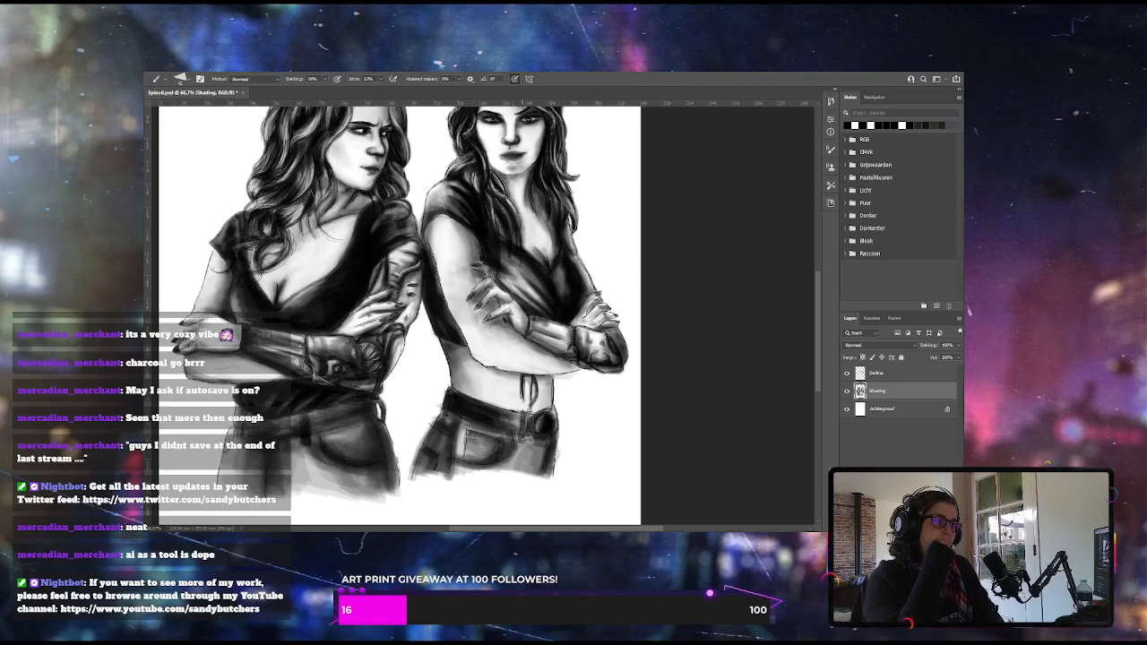
mouse_move(546, 441)
left_mouse_down()
mouse_move(550, 461)
mouse_move(531, 461)
left_mouse_up()
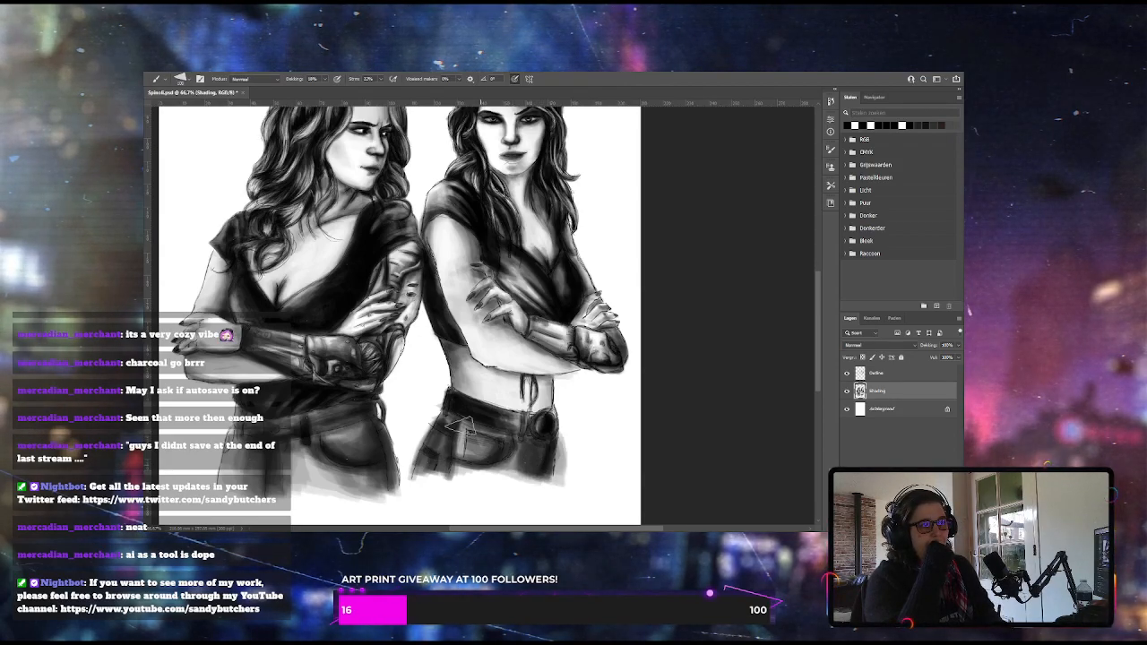
mouse_move(461, 455)
left_mouse_down()
mouse_move(491, 445)
mouse_move(515, 458)
mouse_move(471, 470)
left_mouse_up()
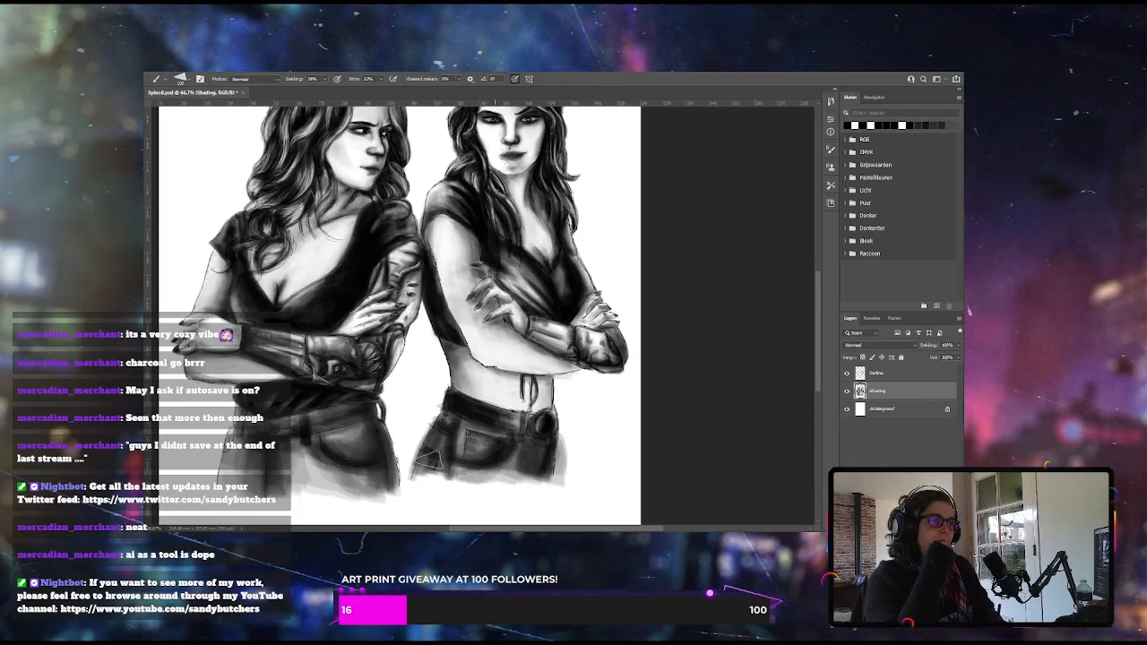
left_click_drag(545, 408, 528, 407)
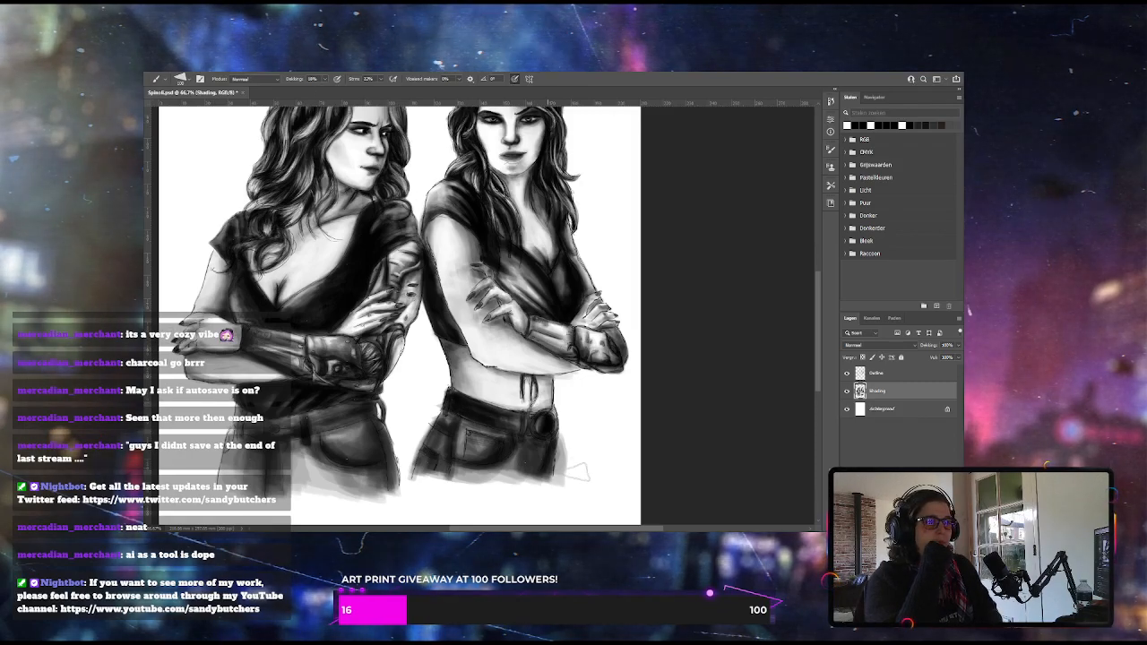
Erase the shading spilling past the right woman's jeans and tidy stray lines on the Outline layer, returning to the Shading layer
key("e")
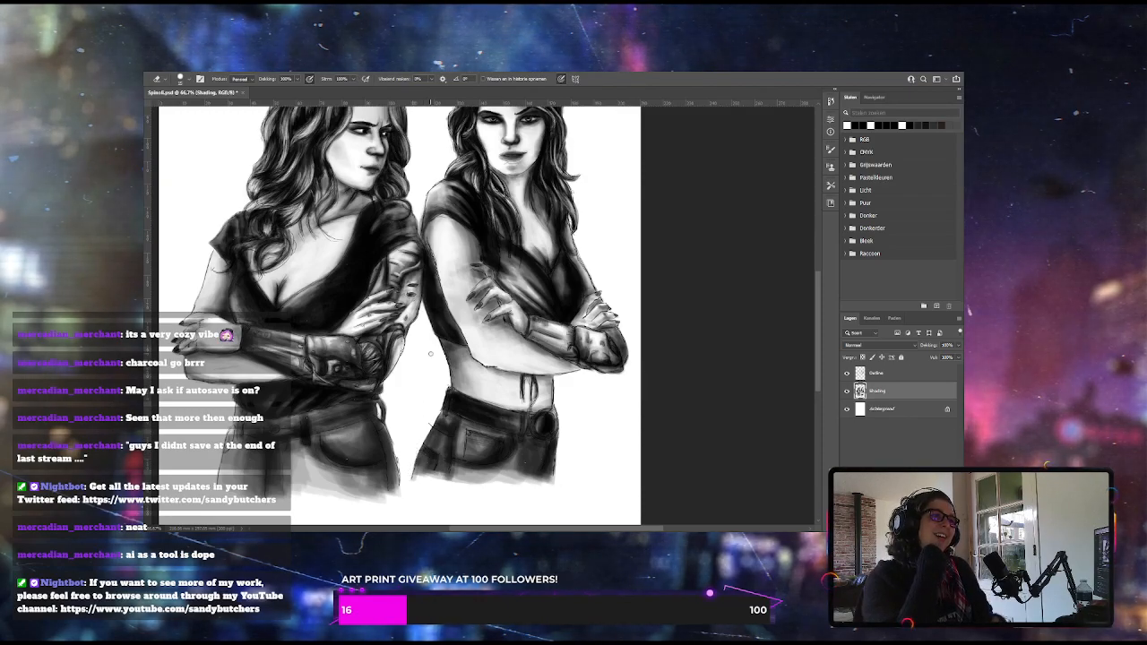
left_click(868, 372)
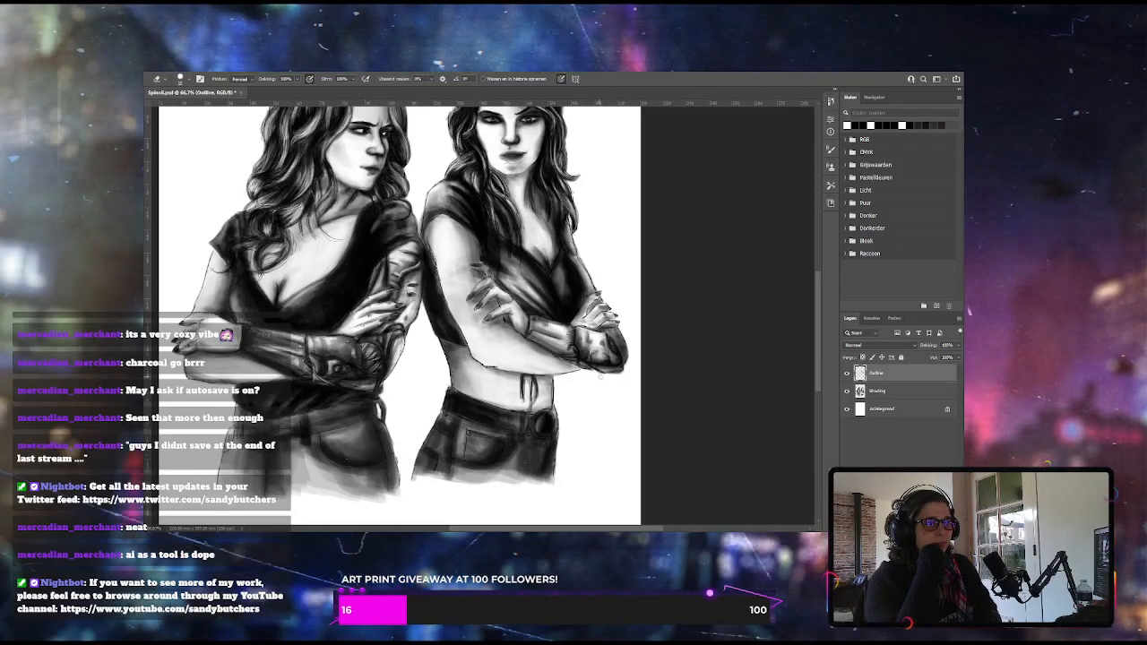
key("alt+bracketleft")
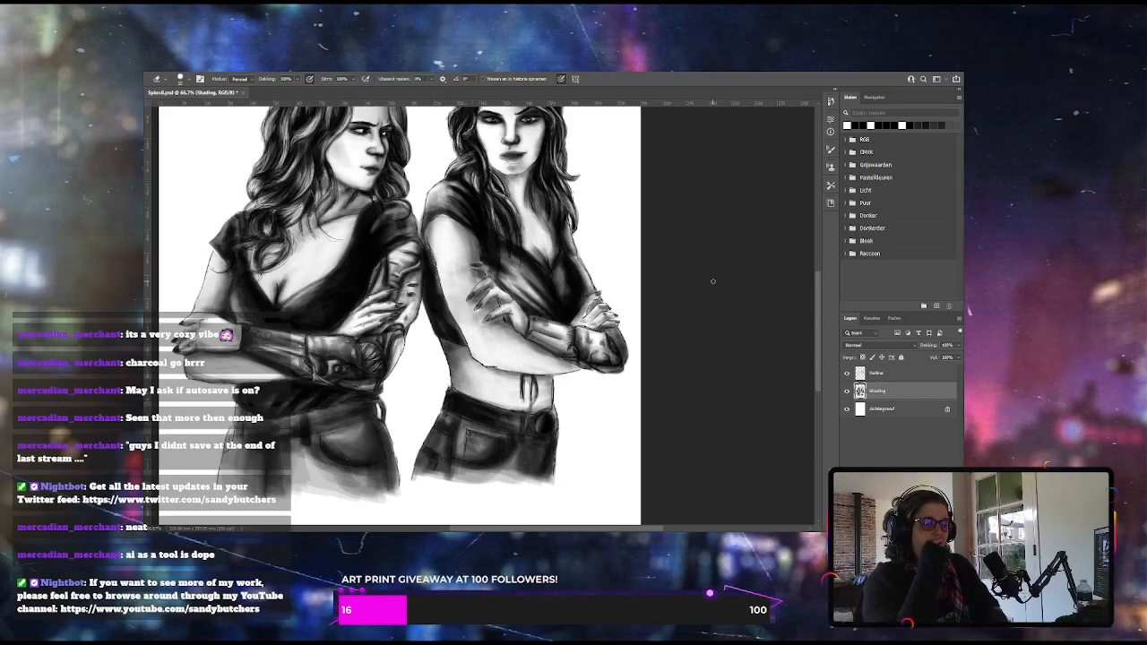
Add a new layer above the Shading layer and name it Tattoo
key("ctrl+minus")
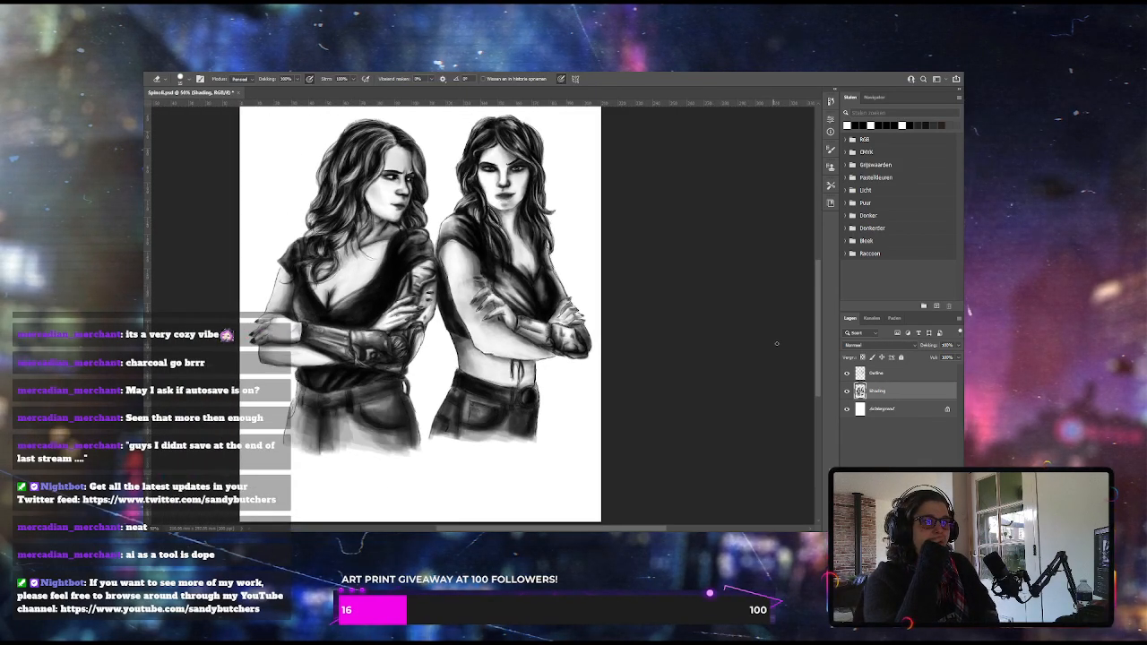
mouse_move(818, 352)
left_mouse_down()
mouse_move(821, 335)
mouse_move(821, 348)
left_mouse_up()
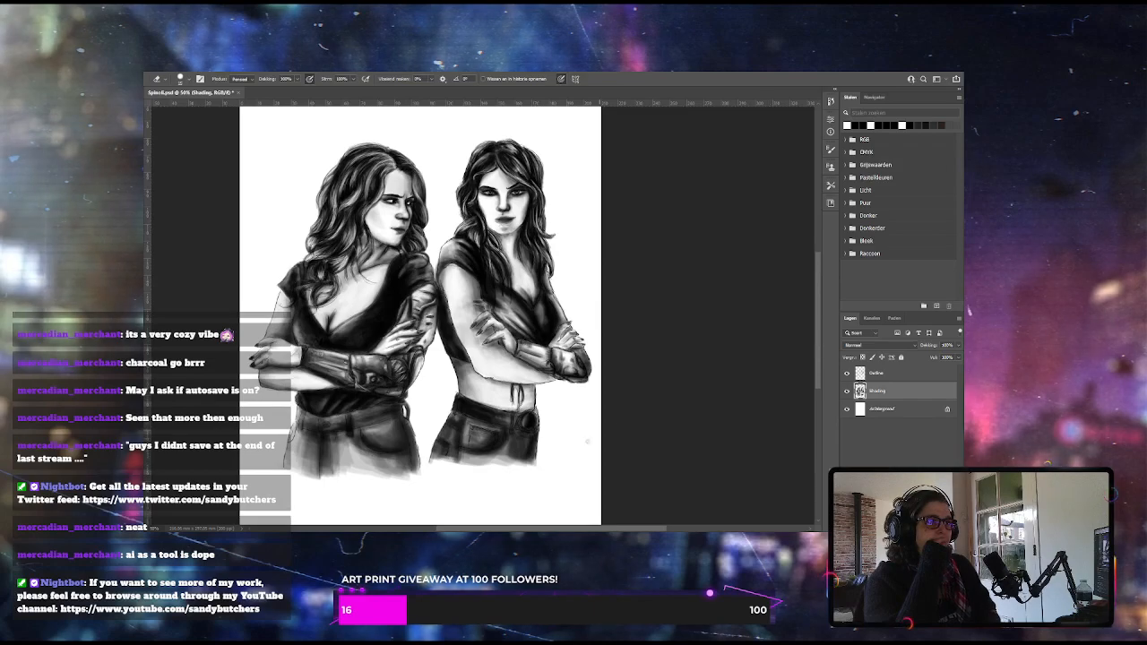
left_click_drag(606, 530, 584, 531)
left_click(936, 527)
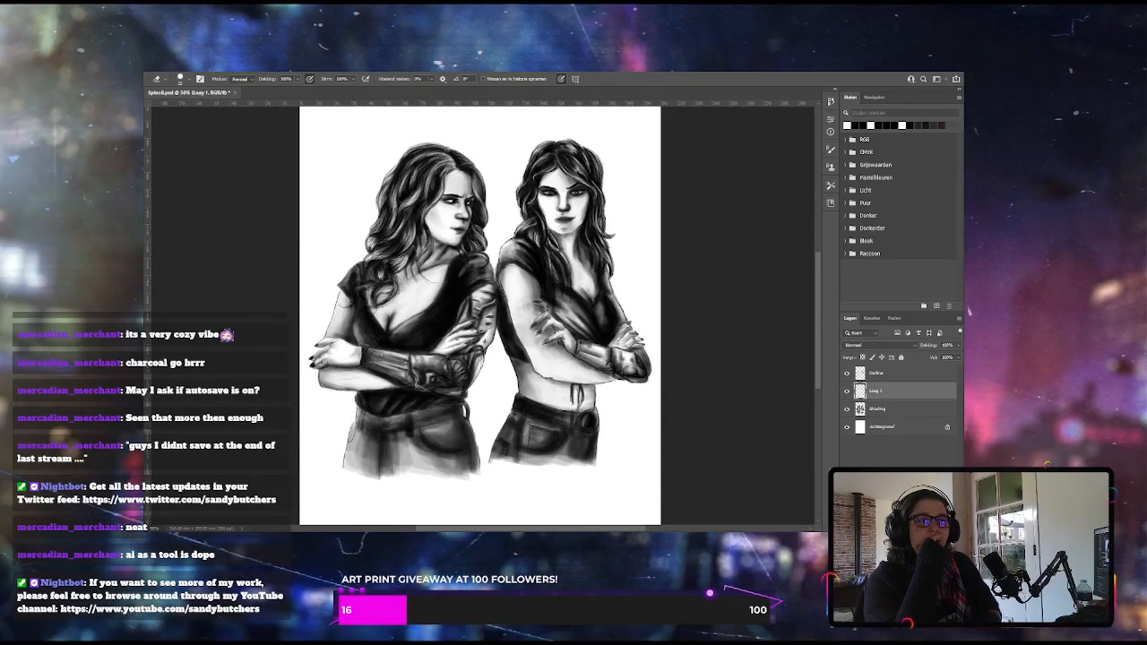
double_click(877, 392)
type("Ta")
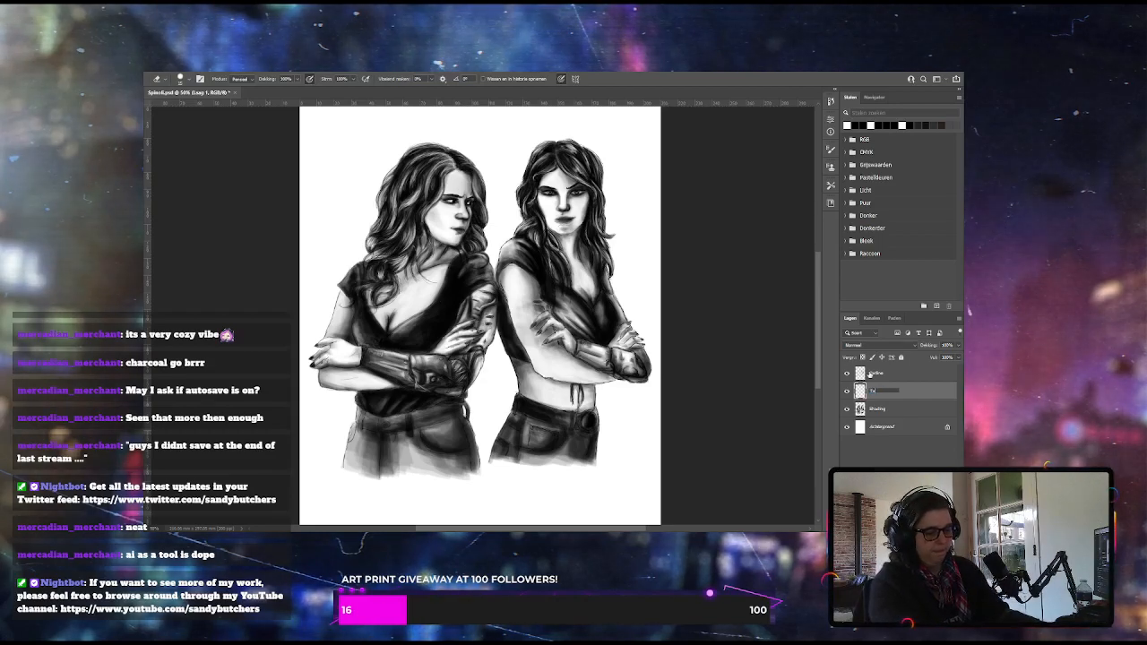
type("ttoo")
key("Return")
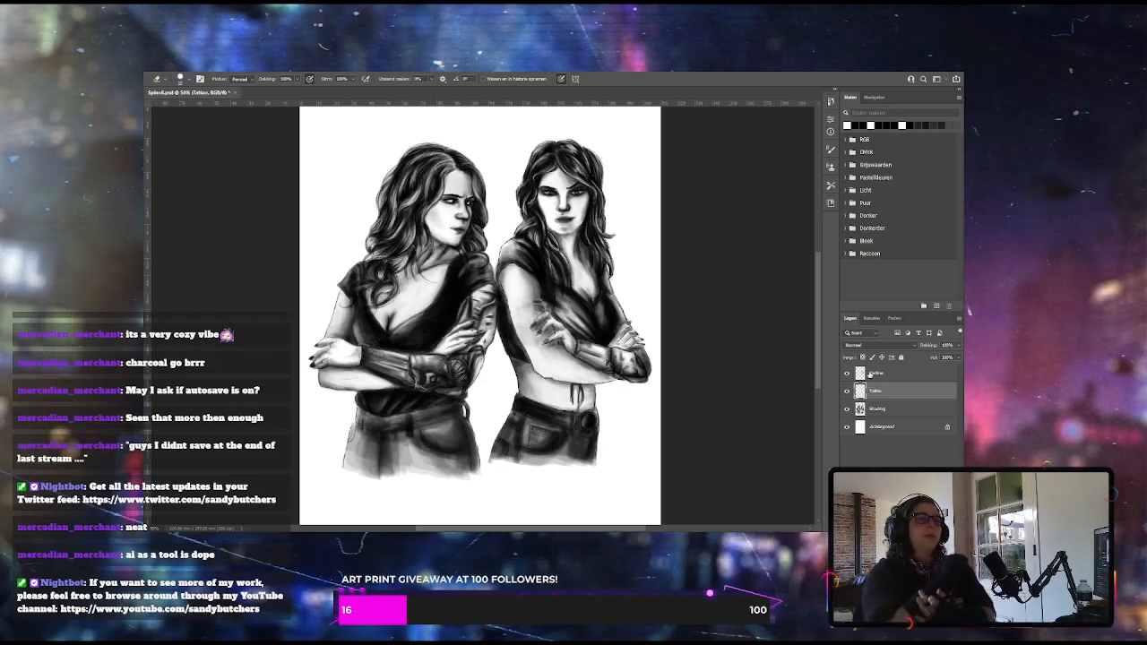
Stamp a circular tattoo design over the right woman's near upper arm with a tattoo brush at 100% opacity, undoing the first placement
key("b")
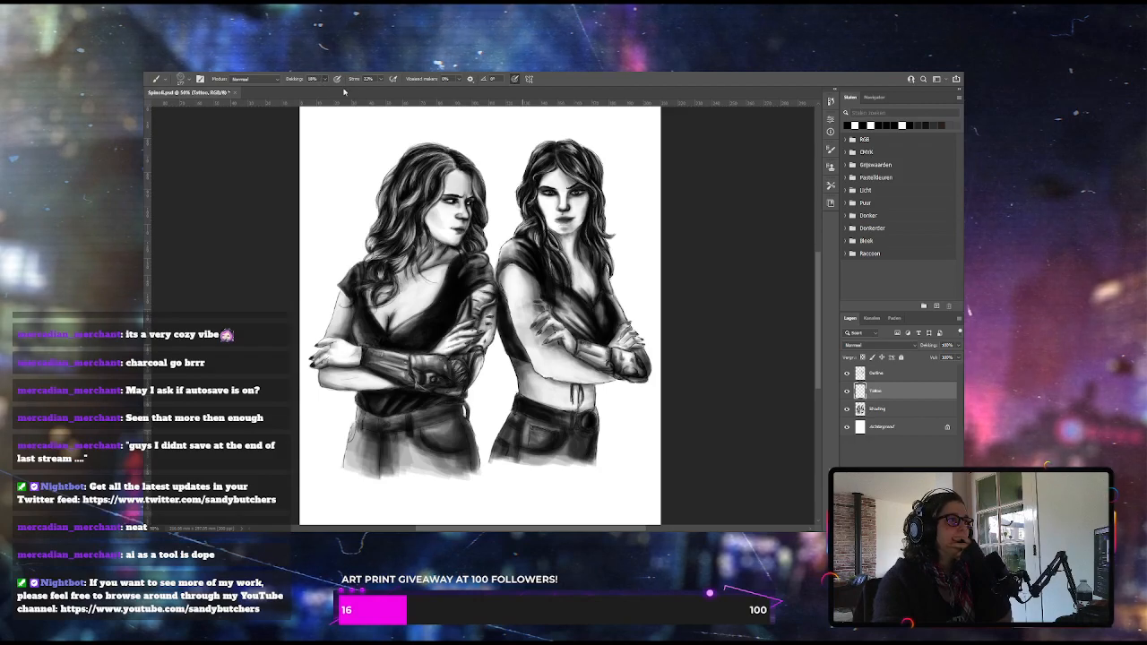
left_click_drag(293, 79, 384, 85)
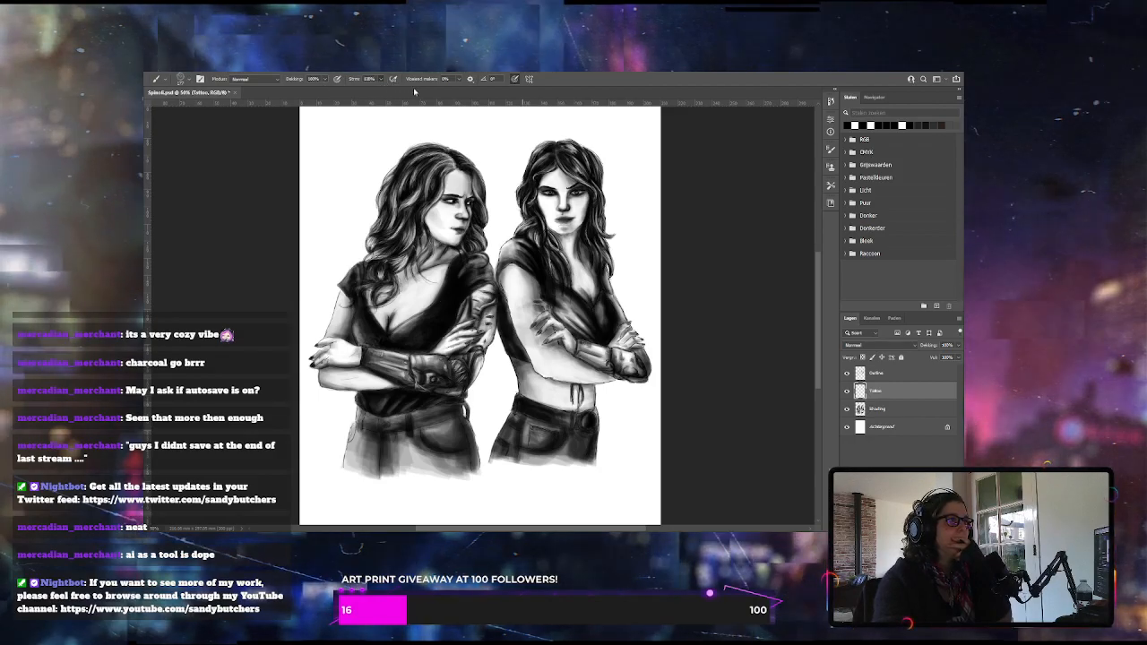
left_click(516, 289)
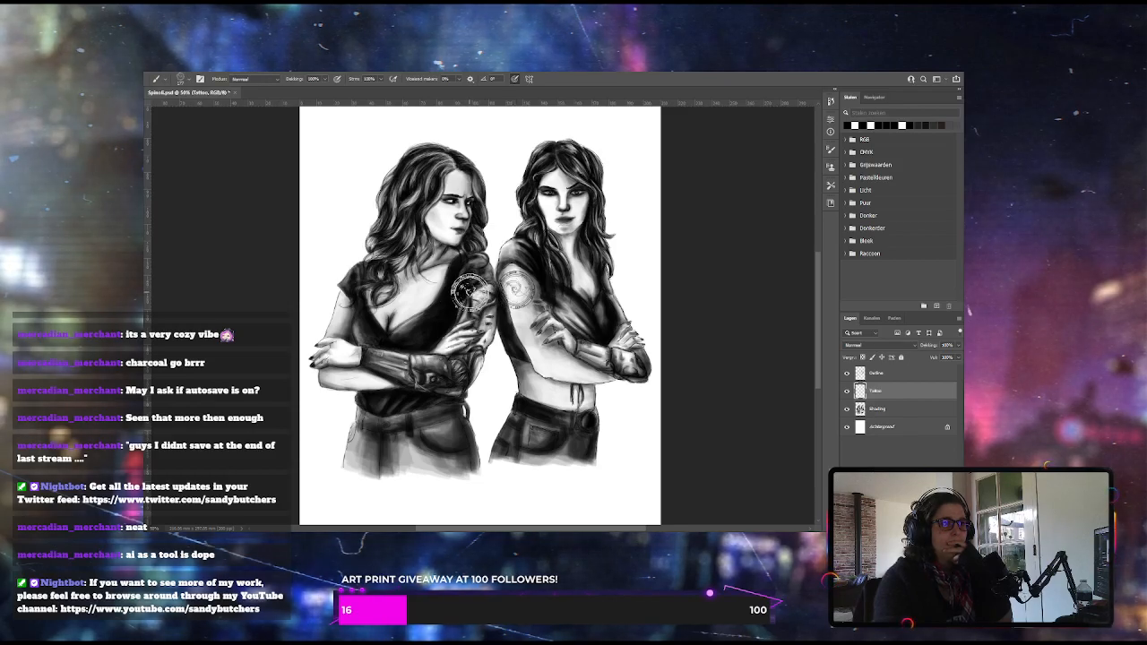
key("ctrl+z")
left_click(591, 393)
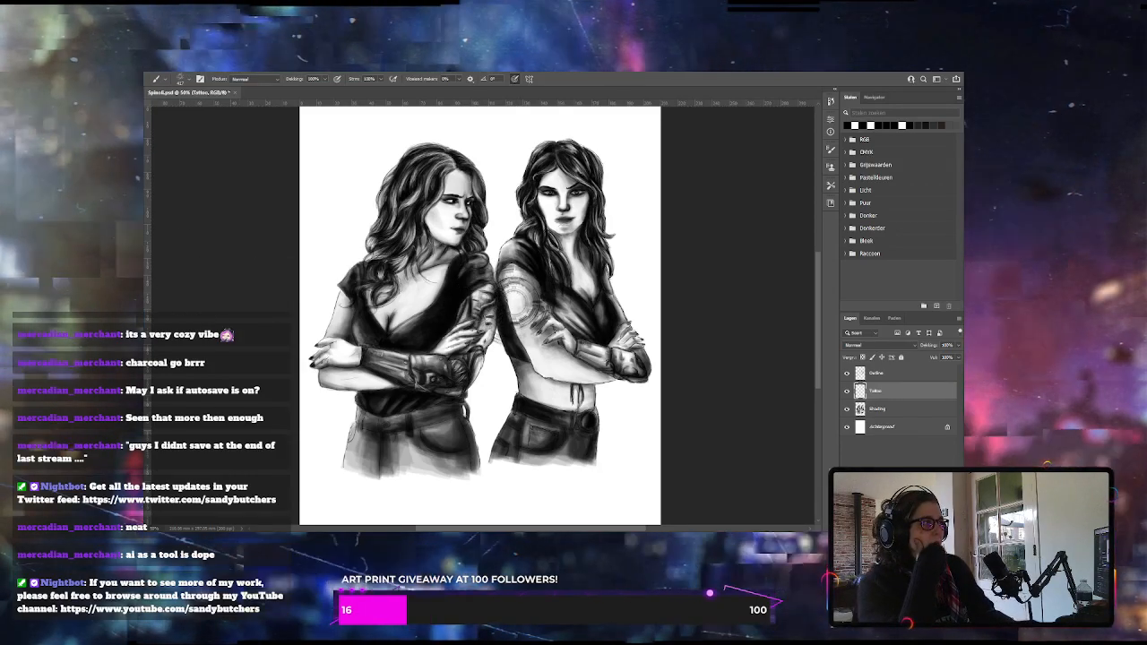
Warp the tattoo so that its rings curve around the right woman's upper arm
key("m")
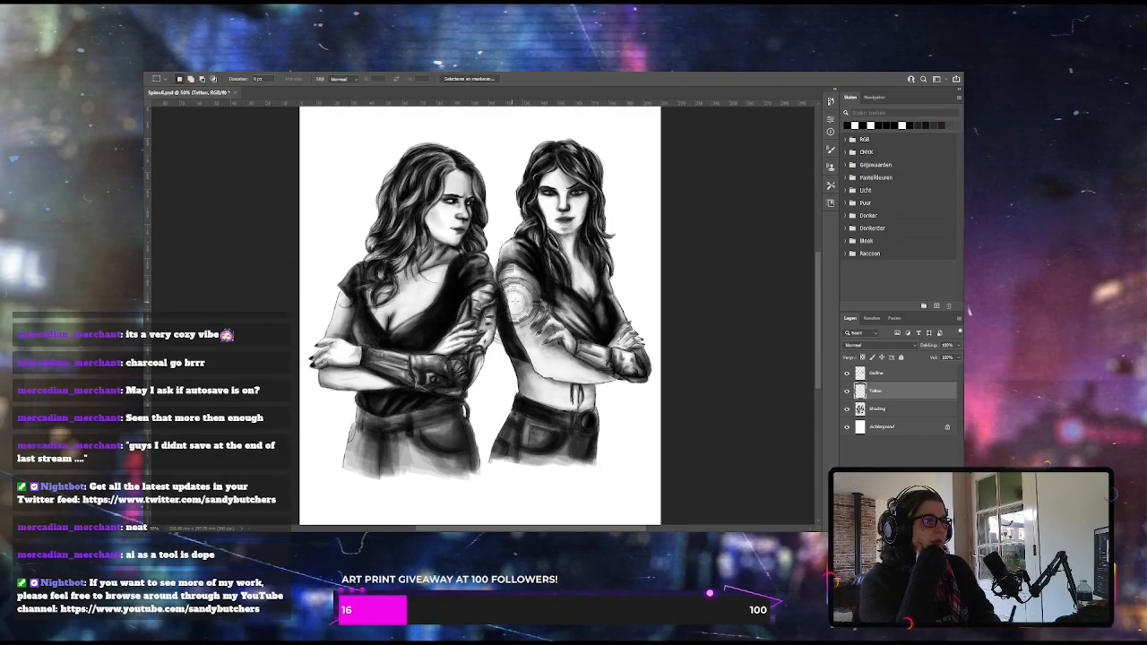
key("ctrl+t")
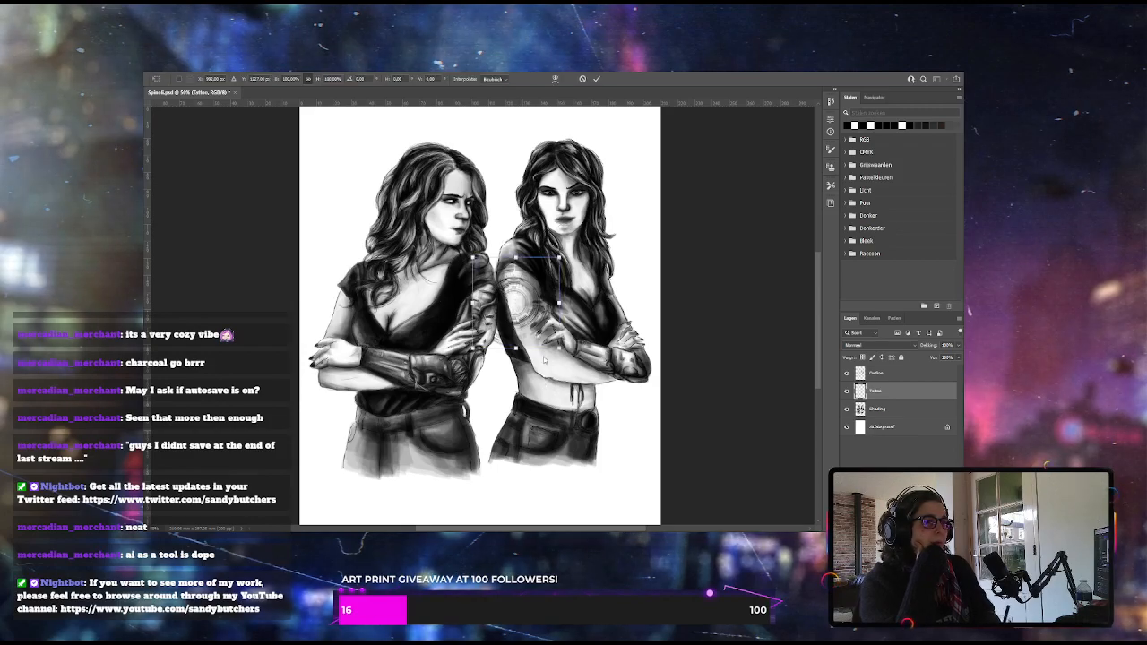
left_click(554, 79)
mouse_move(519, 303)
left_mouse_down()
mouse_move(527, 317)
mouse_move(522, 306)
left_mouse_up()
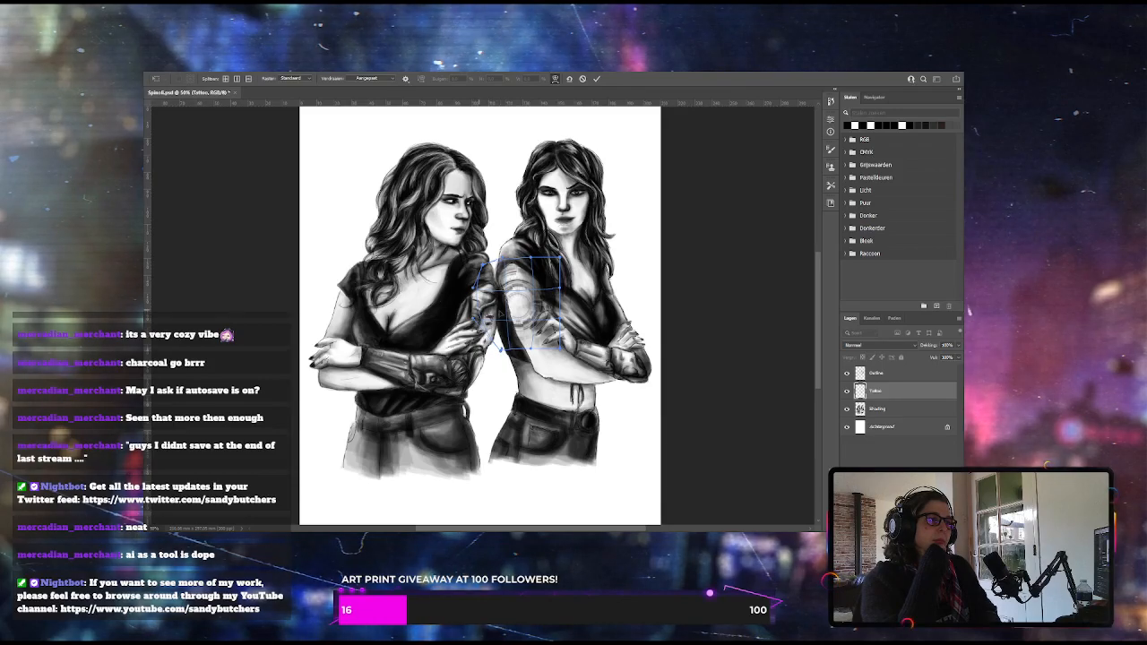
left_click_drag(479, 319, 508, 318)
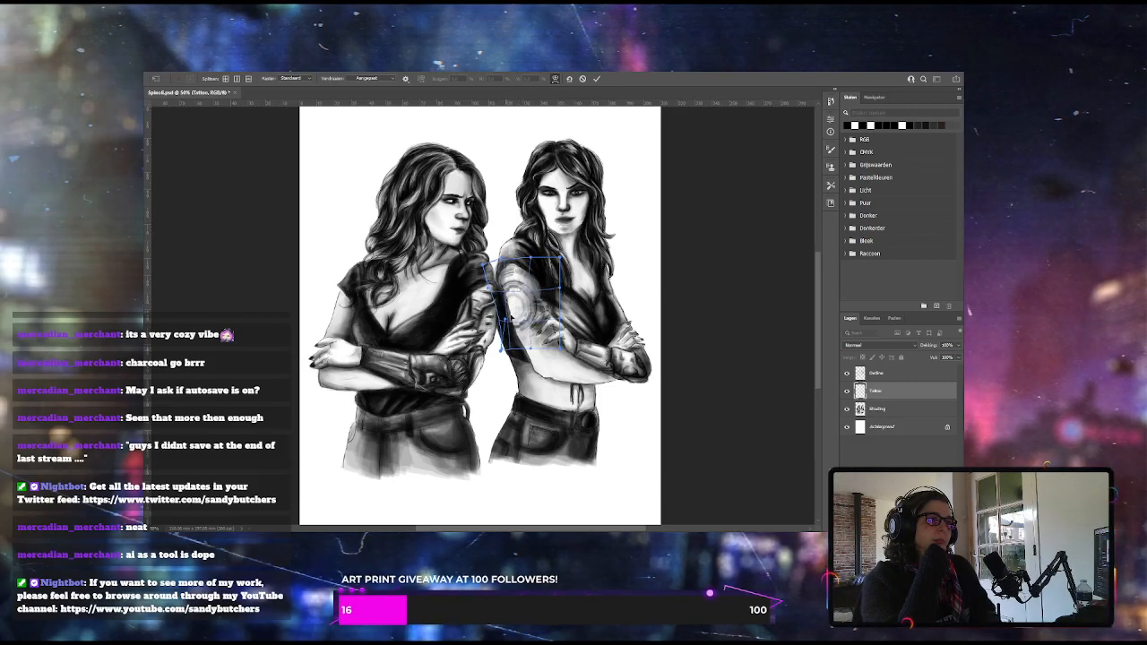
key("Return")
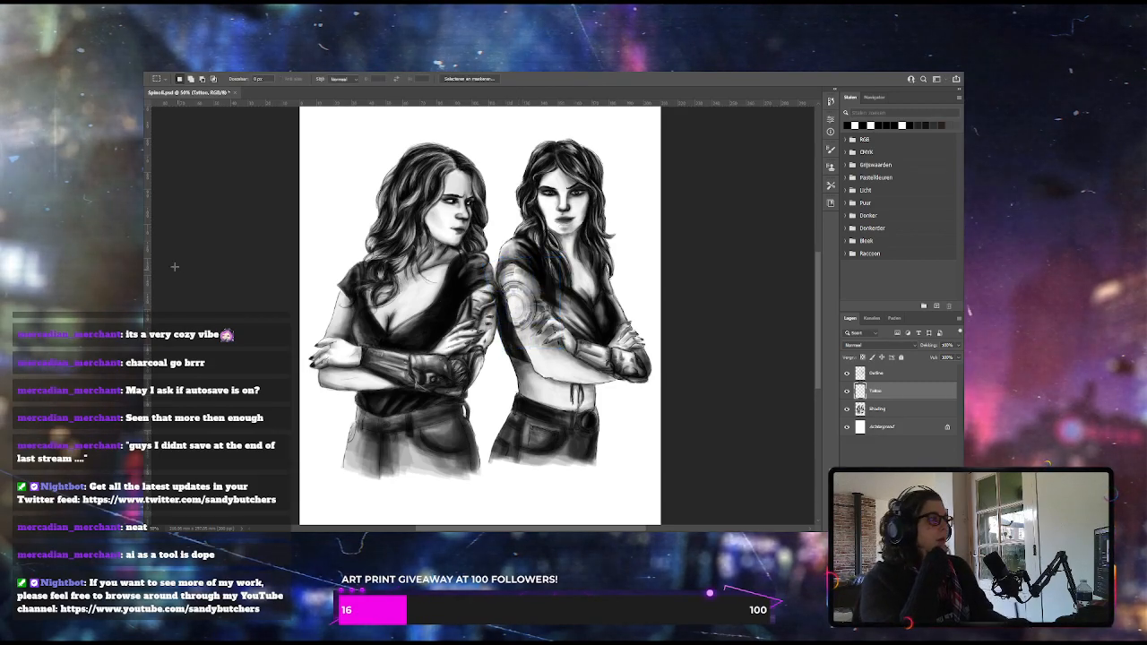
Erase the parts of the tattoo extending beyond the right woman's arm, select the Shading layer and save the file
key("e")
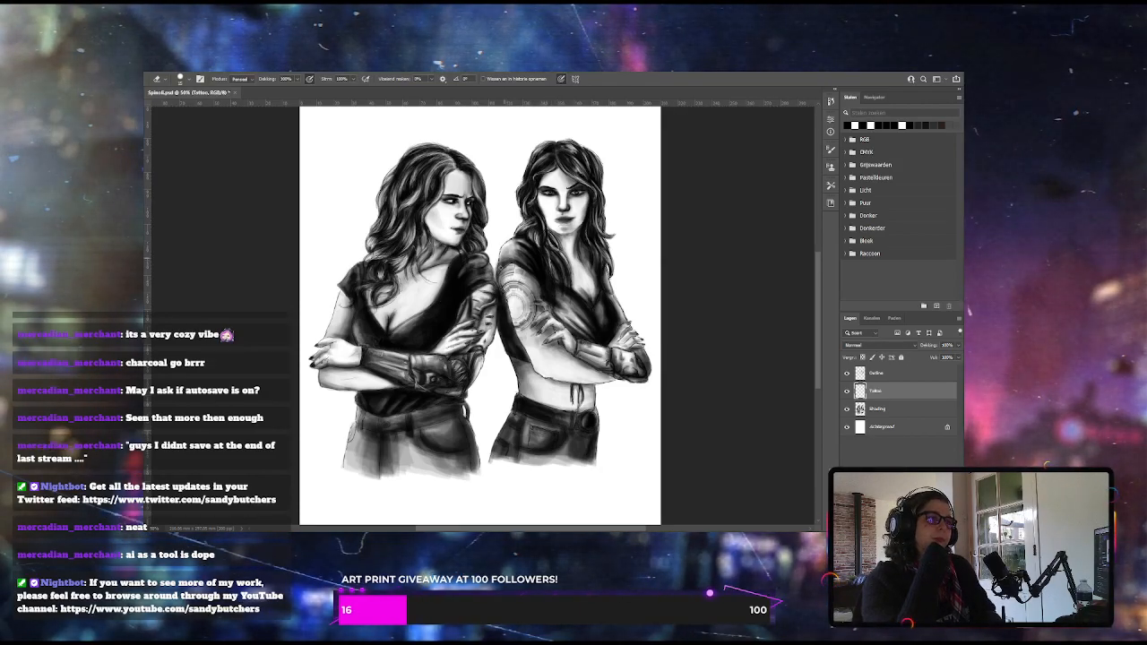
left_click(878, 409)
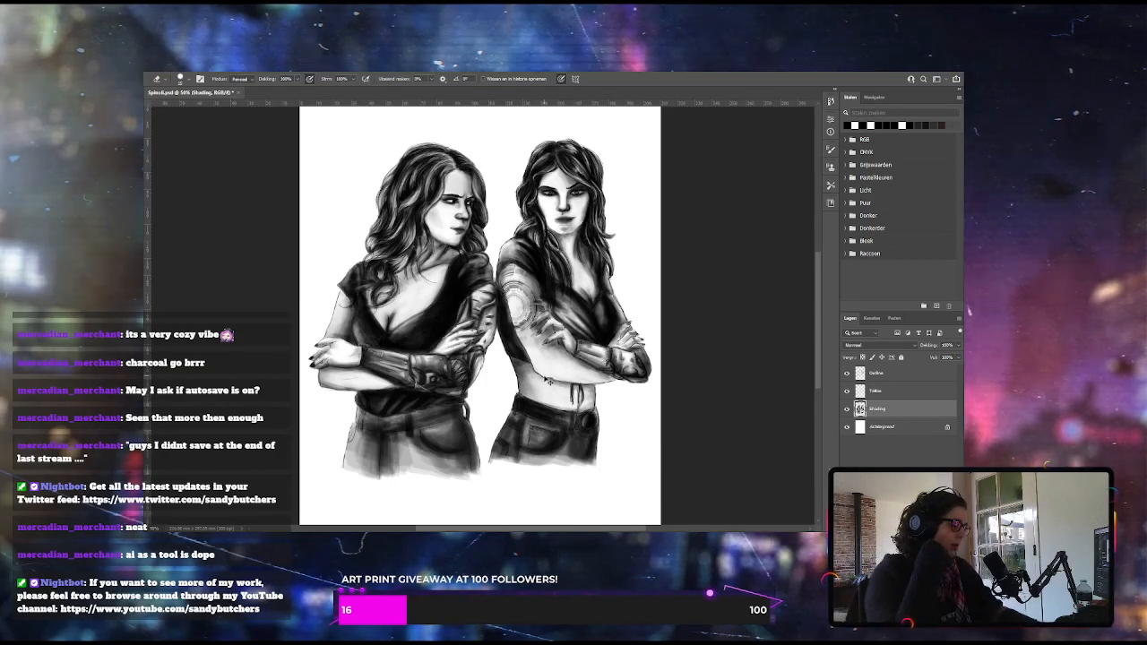
key("ctrl+s")
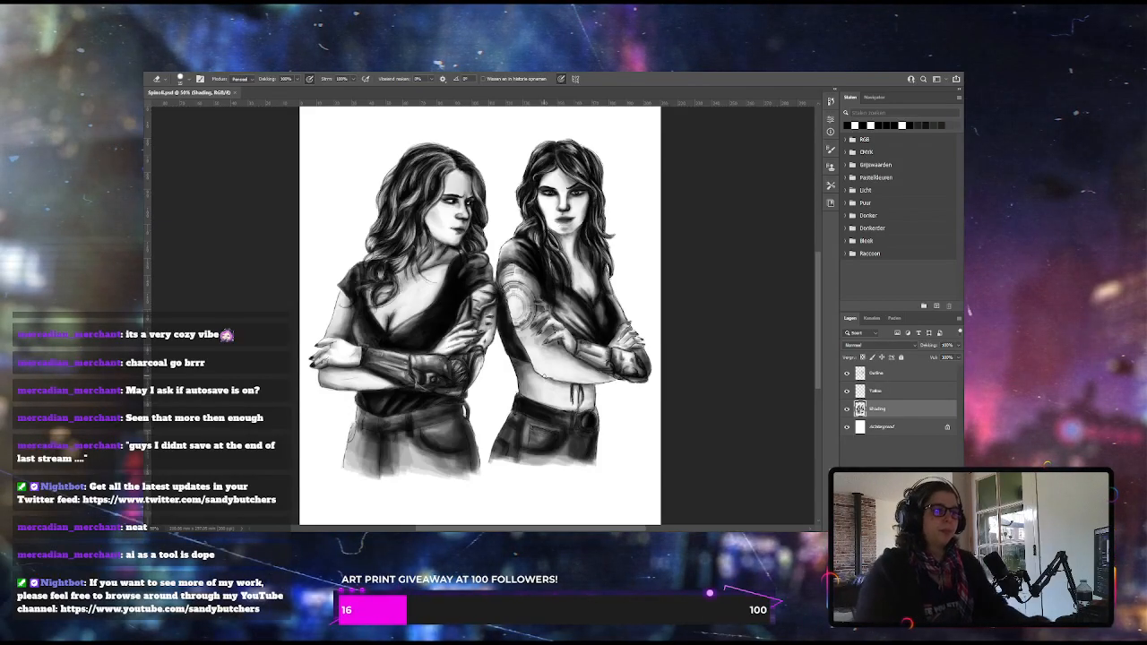
Add a new layer named Ink between the Shading layer and the background
scroll(544, 307, "up", 1)
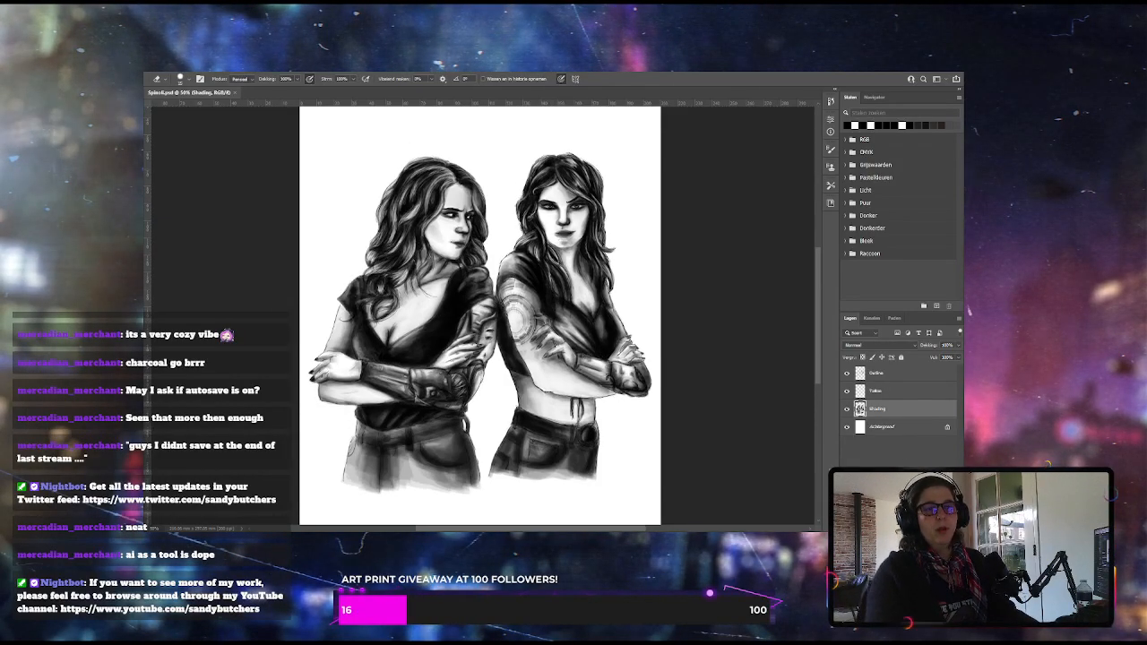
left_click(936, 526)
left_click_drag(876, 410, 877, 436)
double_click(876, 426)
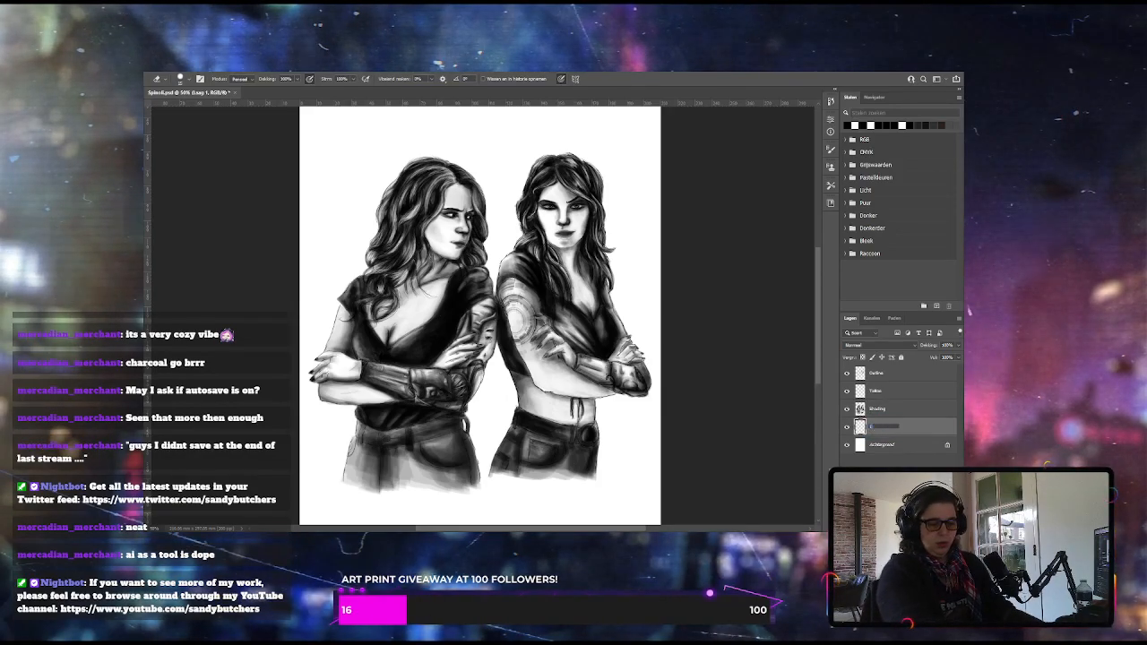
type("Ink")
key("Return")
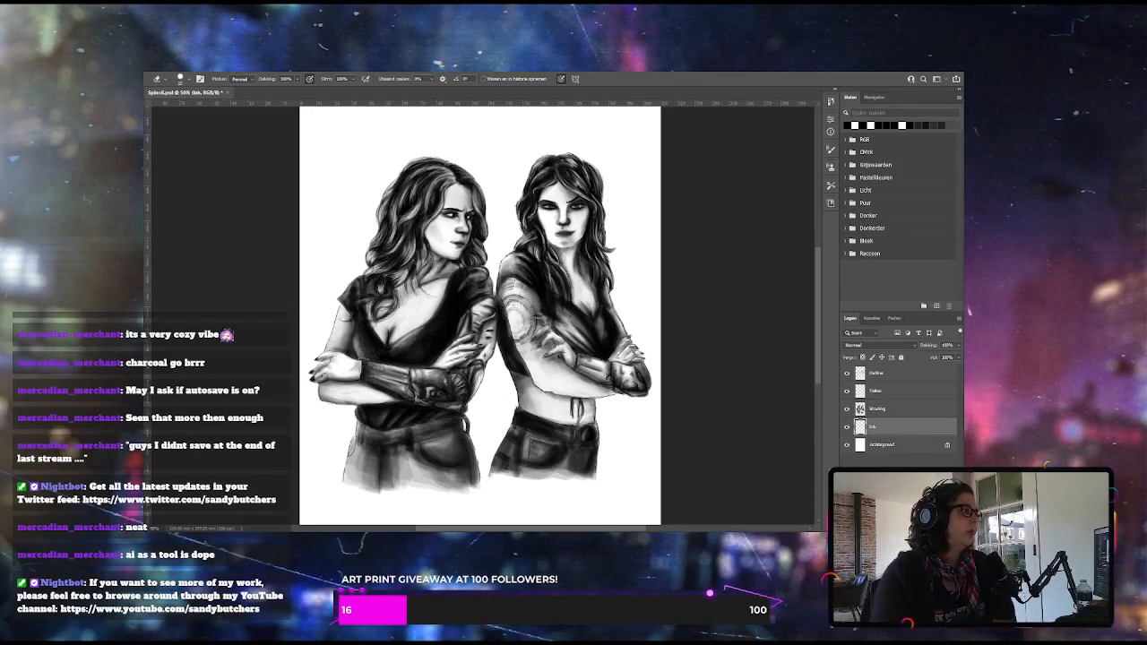
Stamp one large grey watercolour splash behind both women with a splatter brush rotated 30° at 100% opacity
key("b")
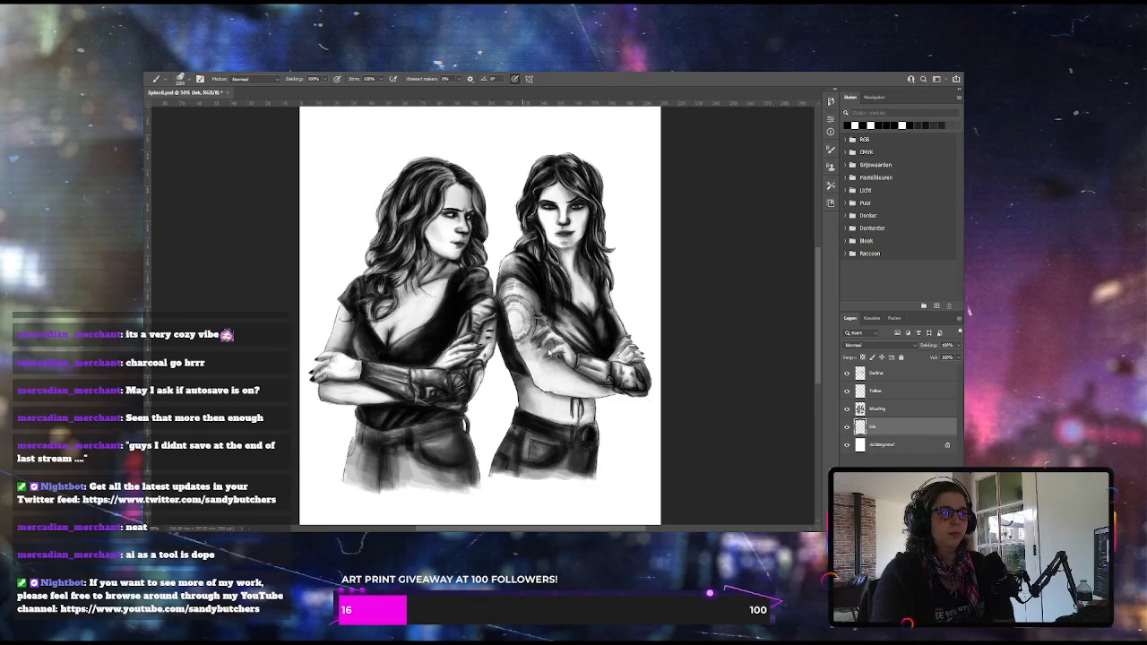
key("shift+Left")
key("shift+Left")
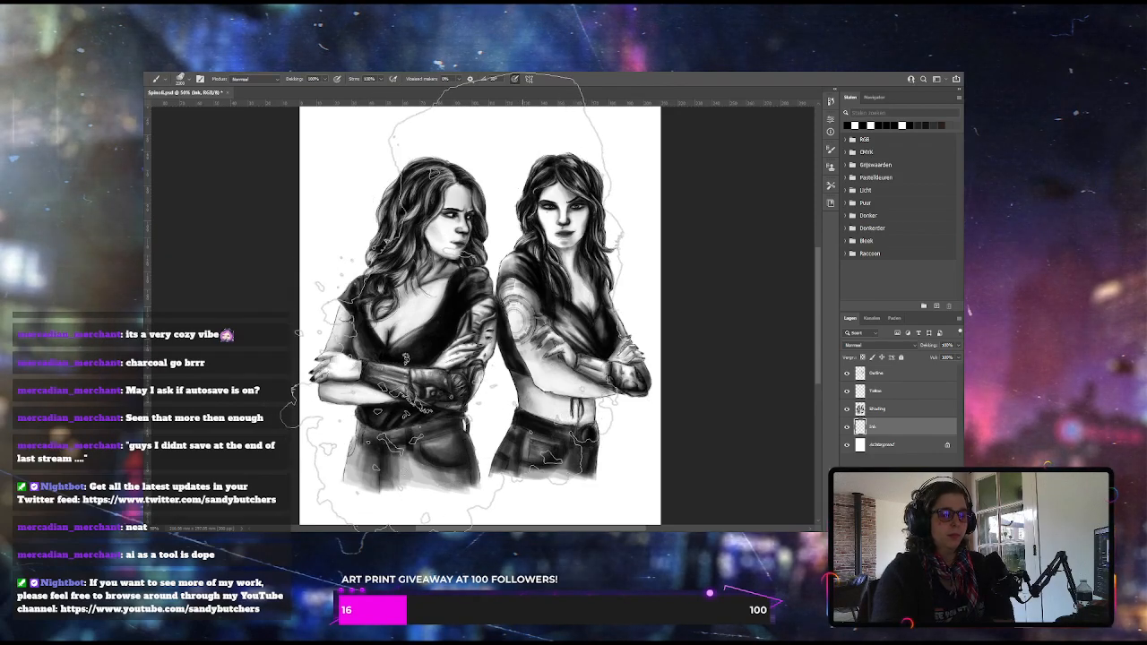
key("ctrl+minus")
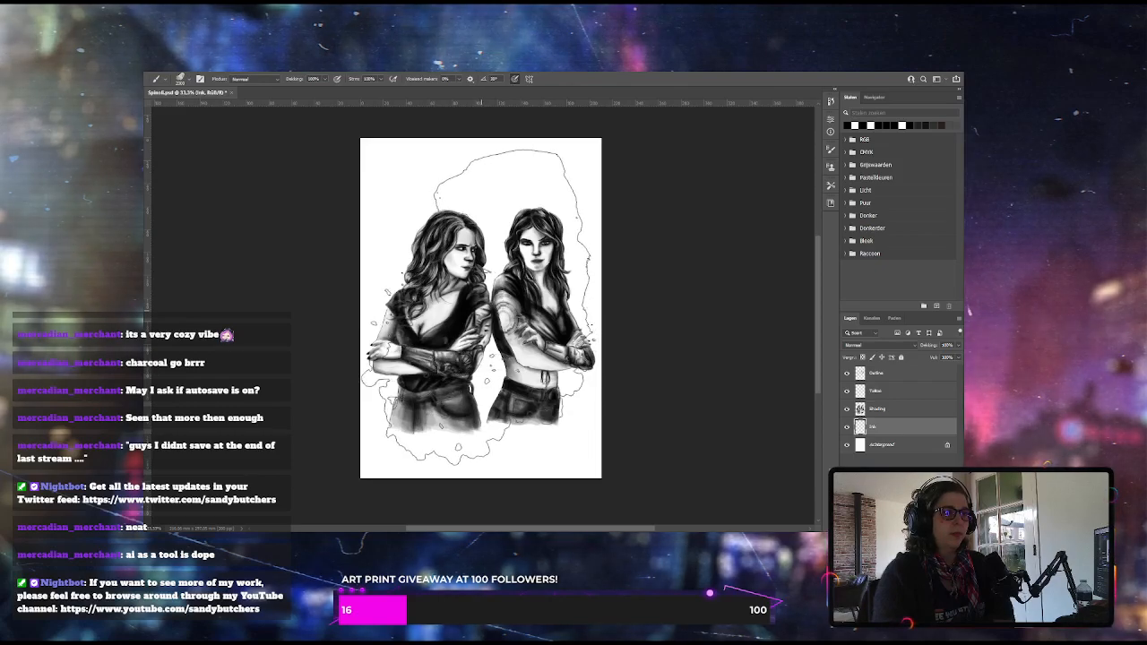
left_click(480, 307)
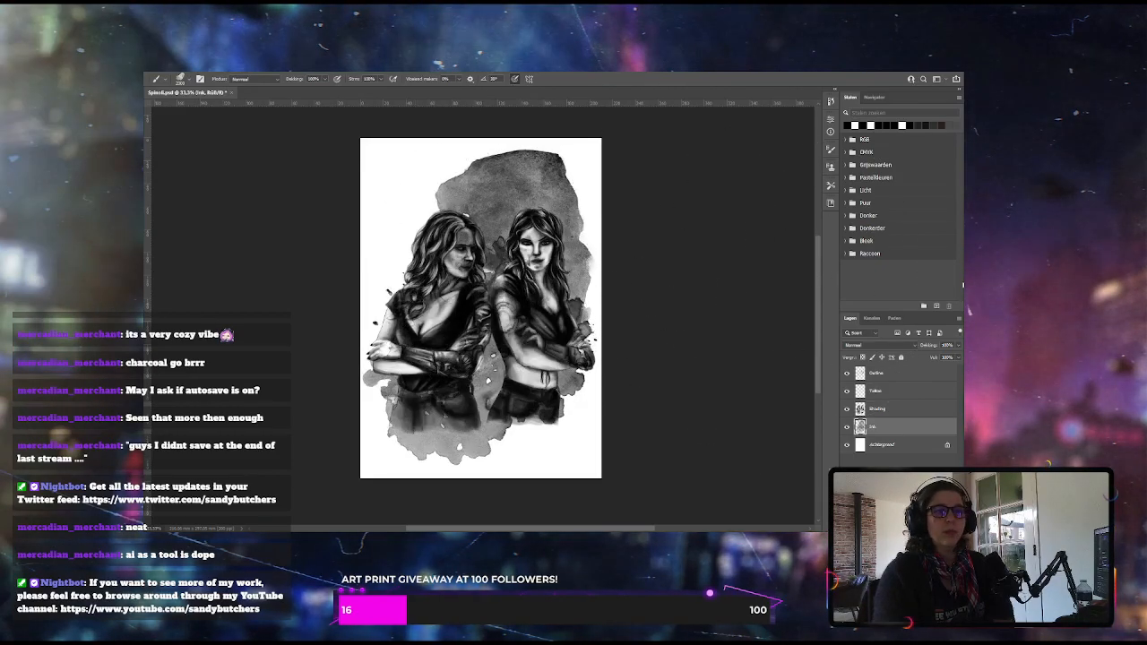
Lower the Ink layer's opacity to lighten the splash to a pale grey, and switch to the Eraser
left_click(947, 345)
type("33")
key("Return")
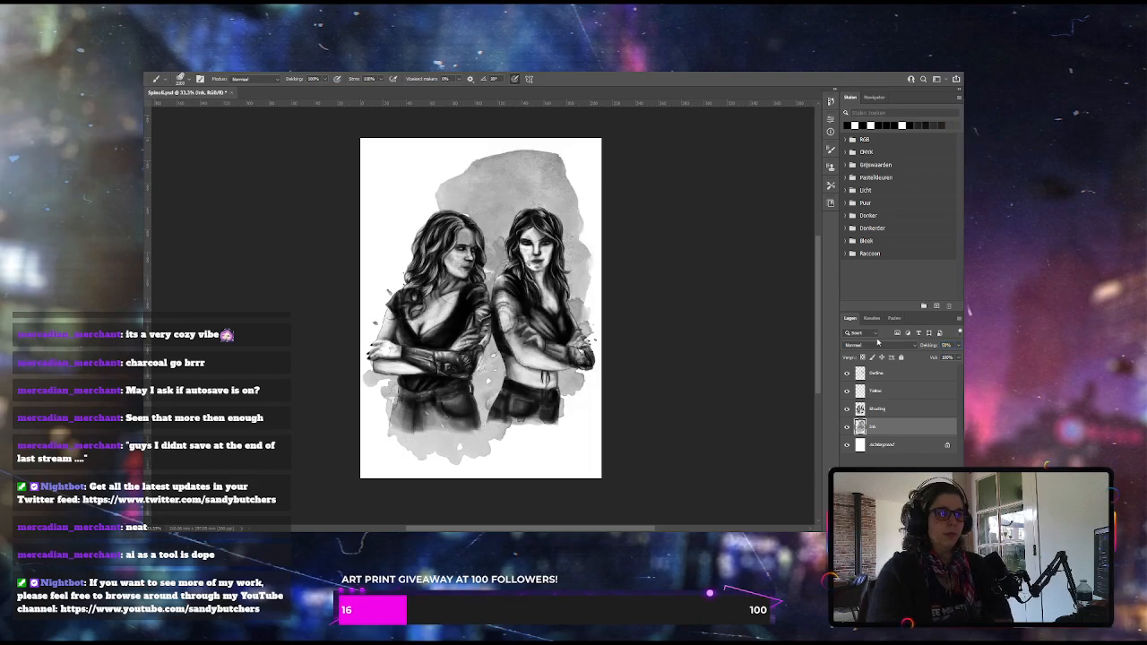
key("e")
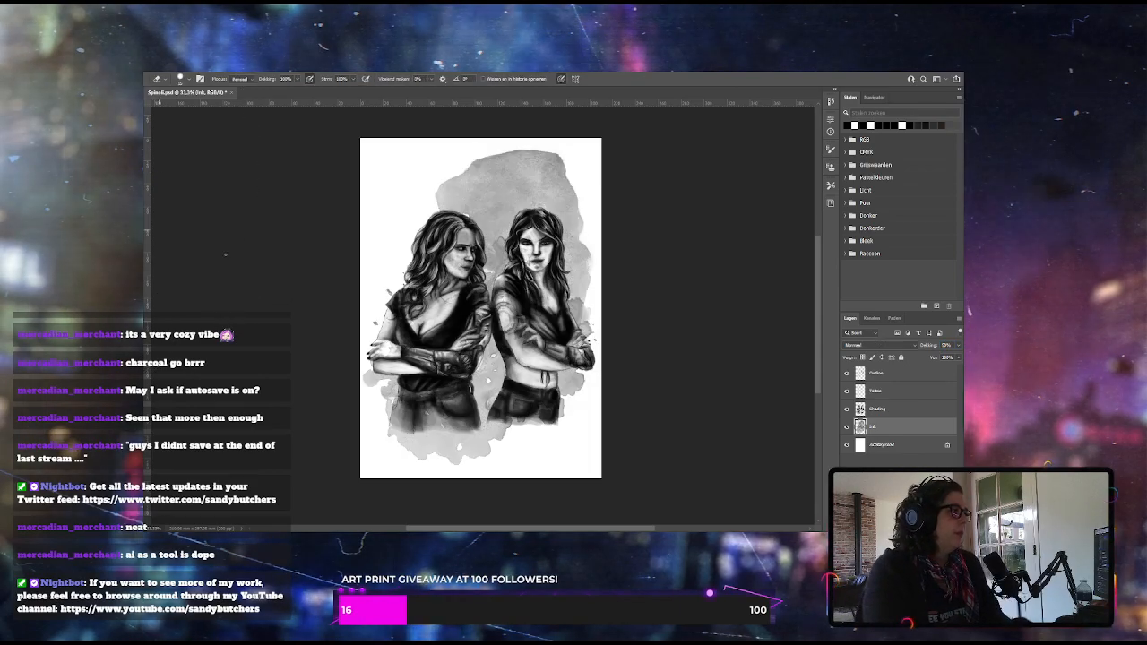
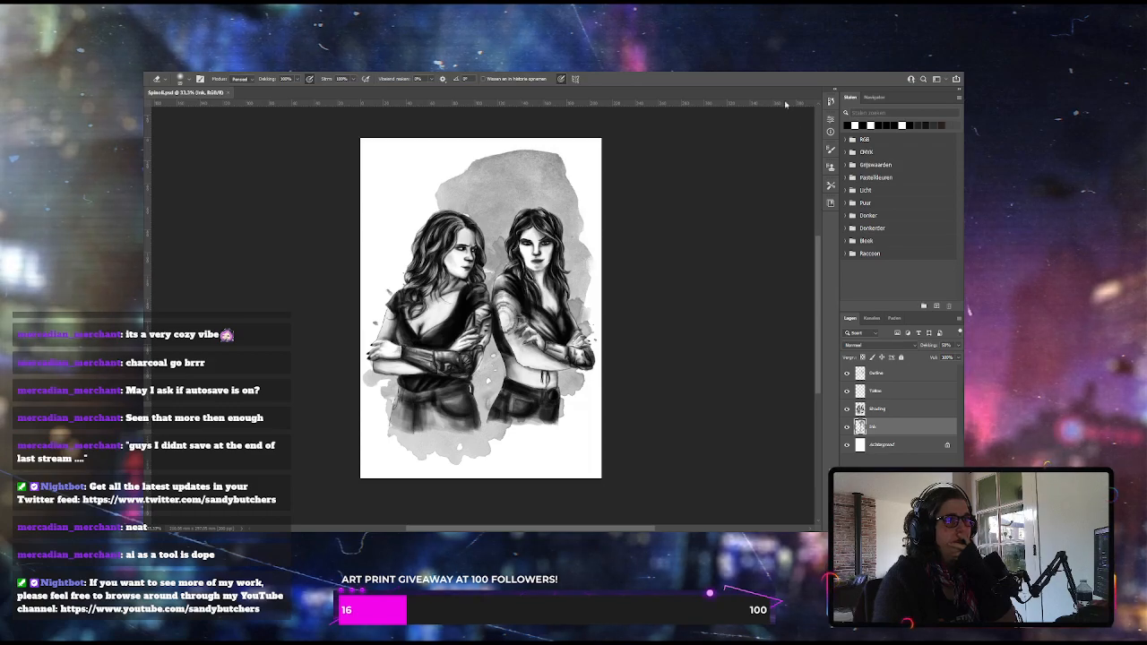
Paste the coloured version of the drawing as a new layer above the tattoo layer and shift its dark tones from brown toward cool blue
left_click(873, 390)
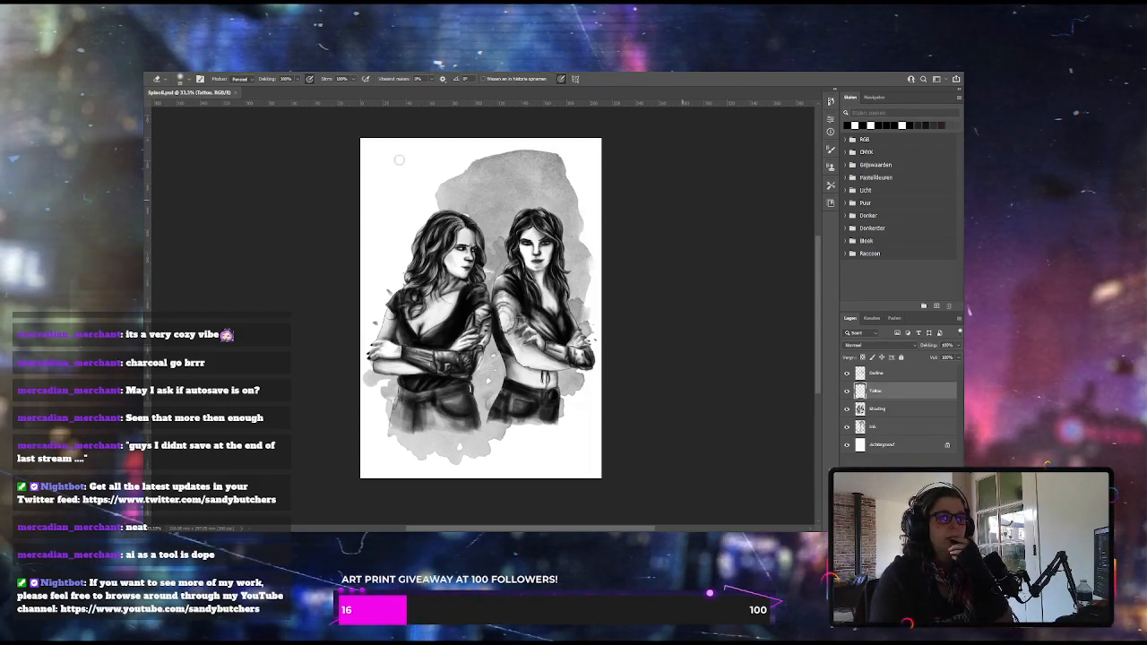
key("v")
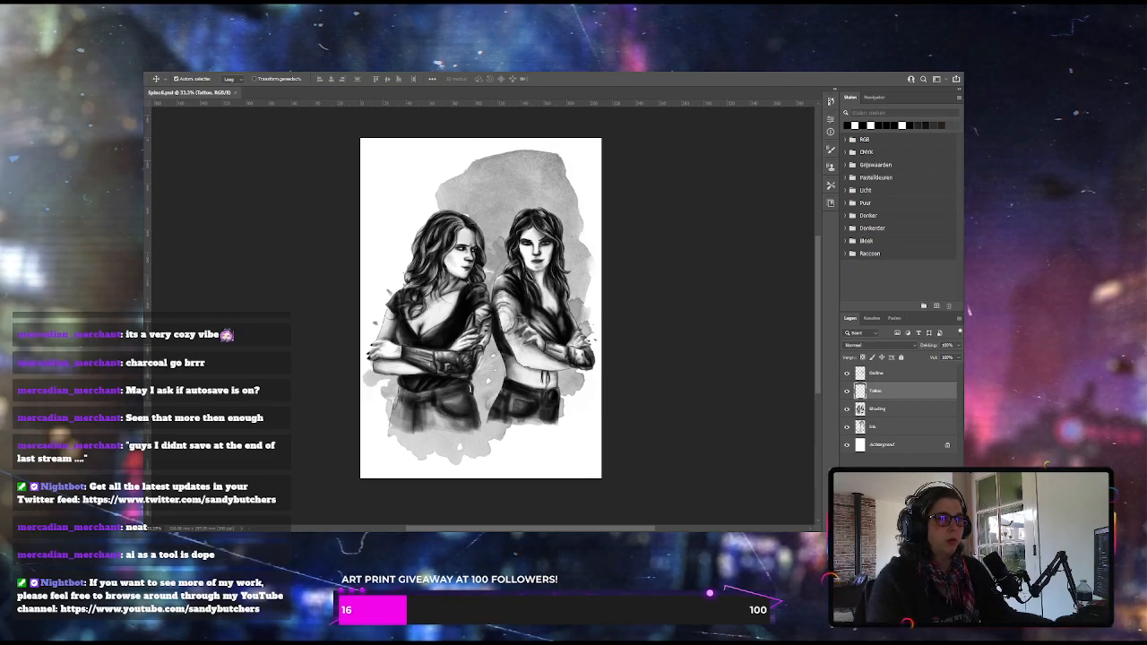
key("ctrl+v")
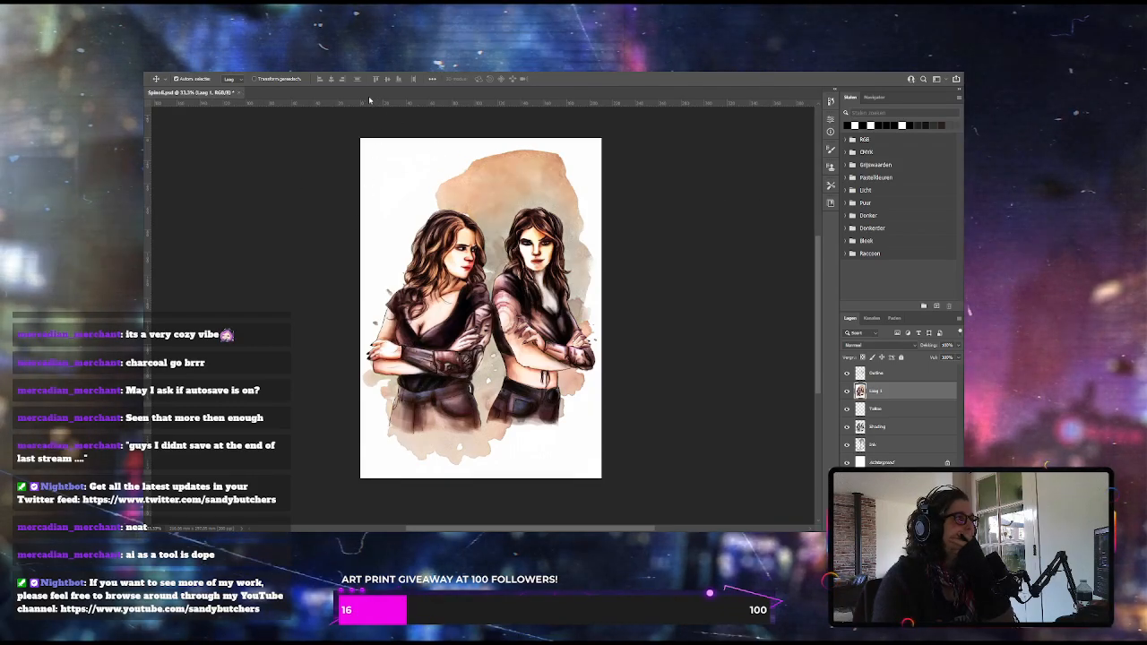
left_click(373, 136)
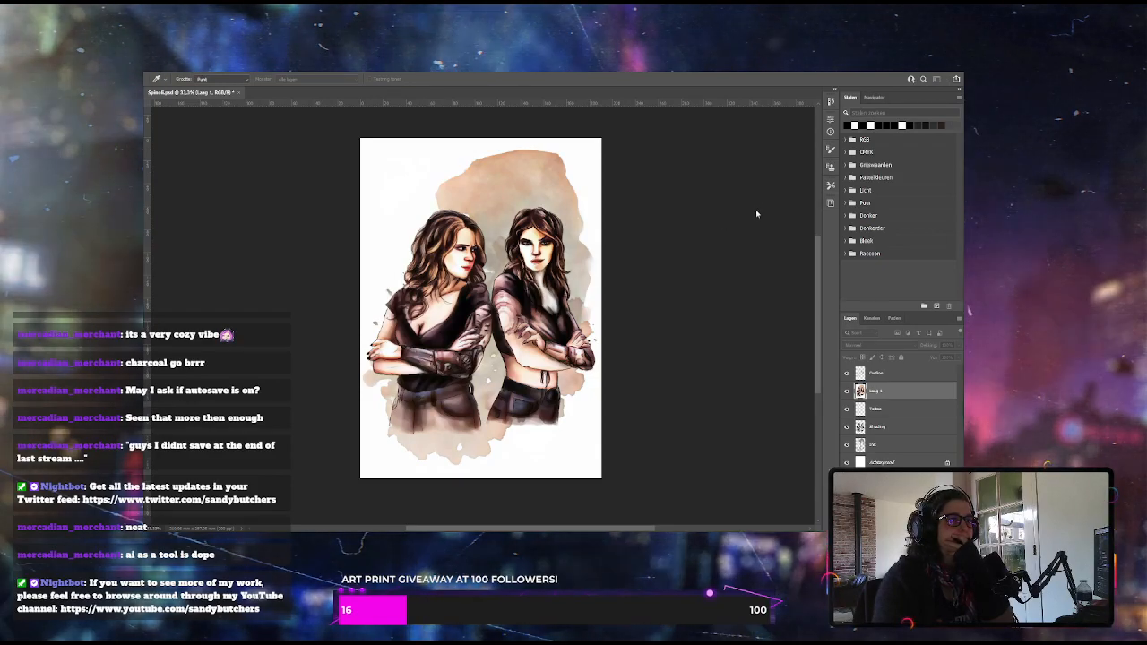
key("v")
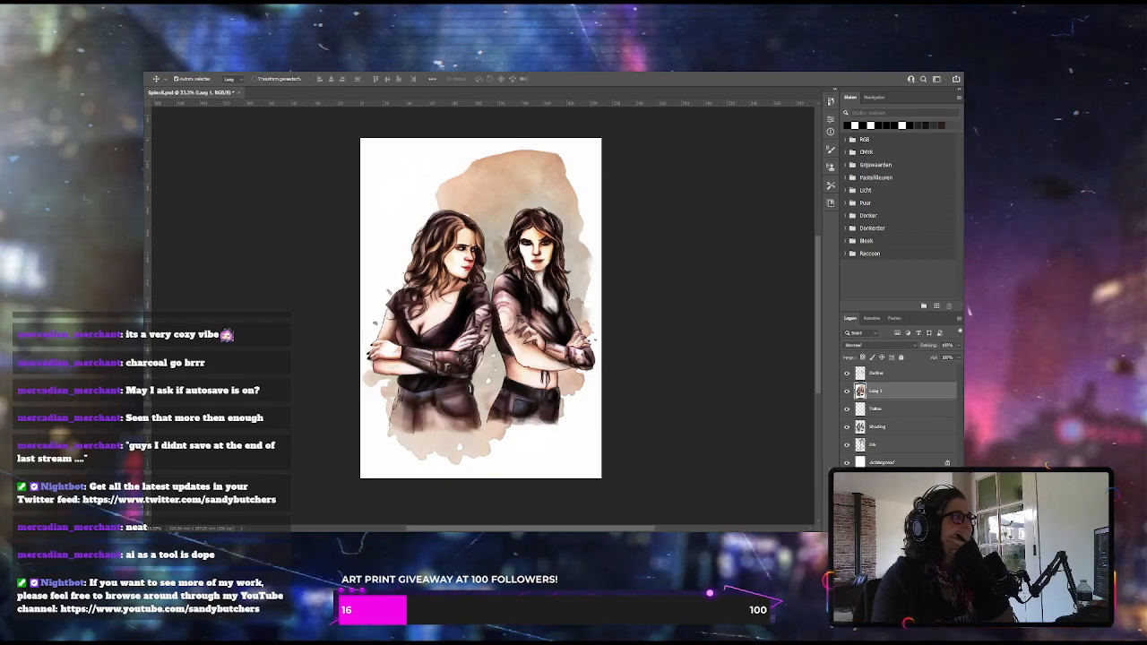
key("b")
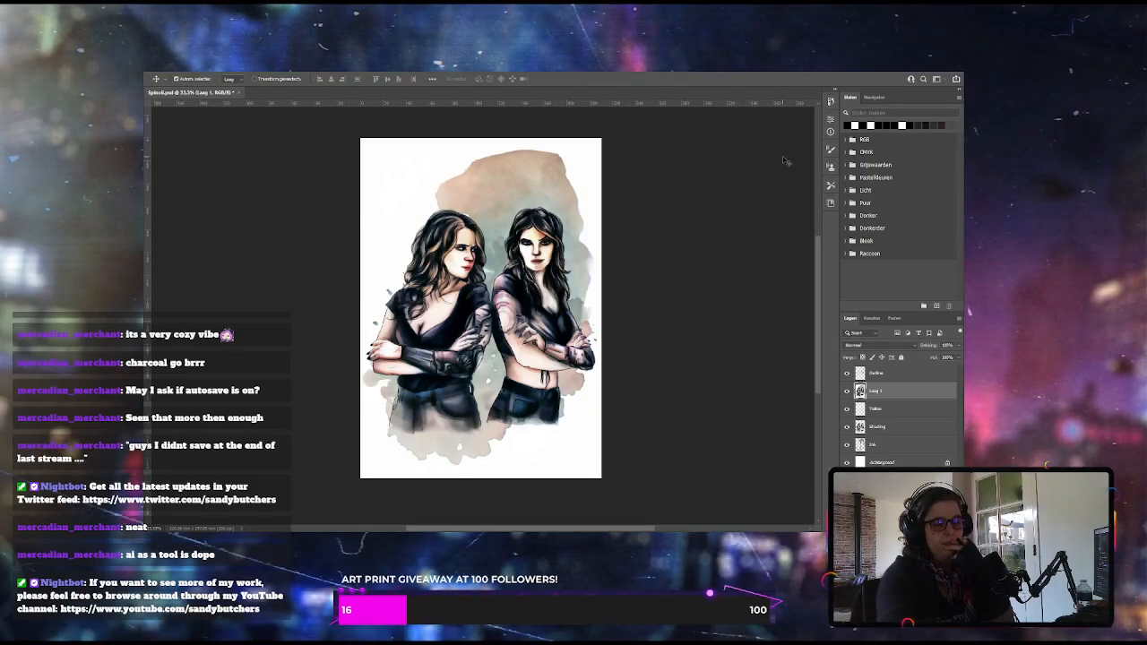
Try different blend modes on the pasted colour layer, including Darker Color, Lighter Color, Color and Difference
key("ctrl+plus")
scroll(737, 257, "up", 1)
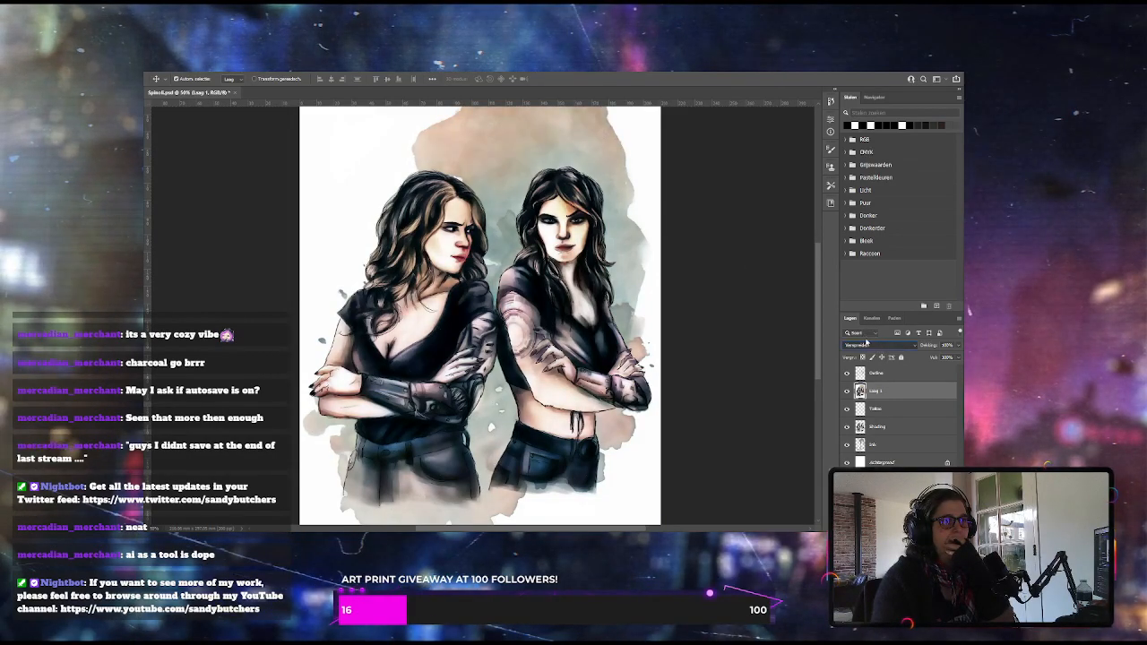
key("Down")
key("Down")
key("Down")
key("Down")
key("Down")
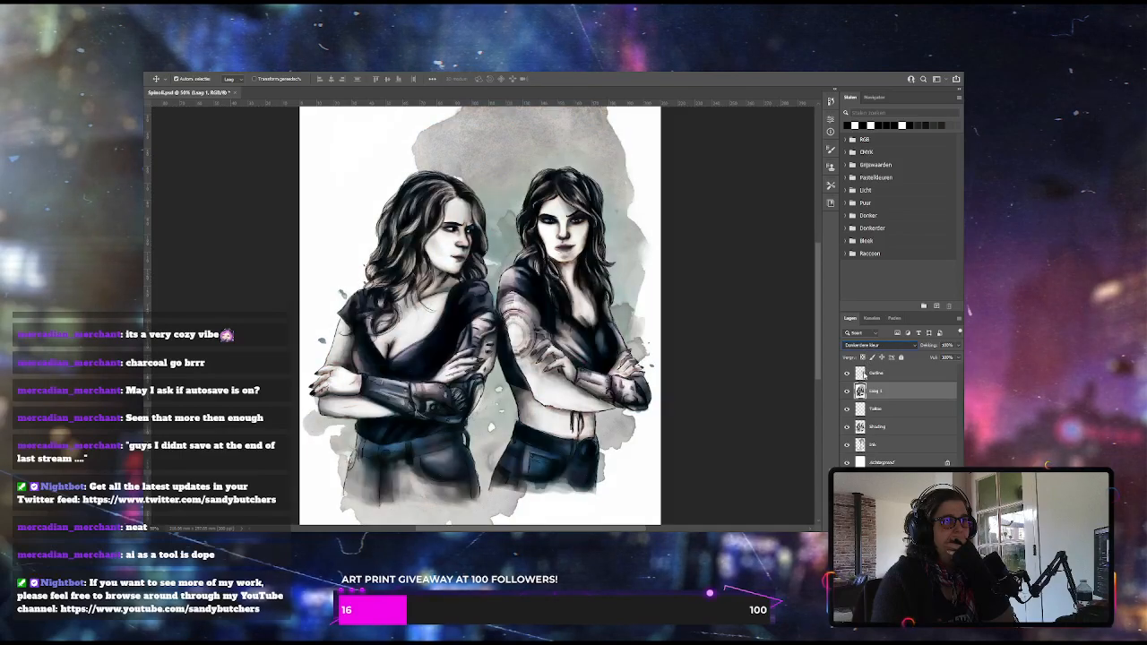
key("Down")
key("Down")
key("Down")
key("Down")
key("Down")
key("Down")
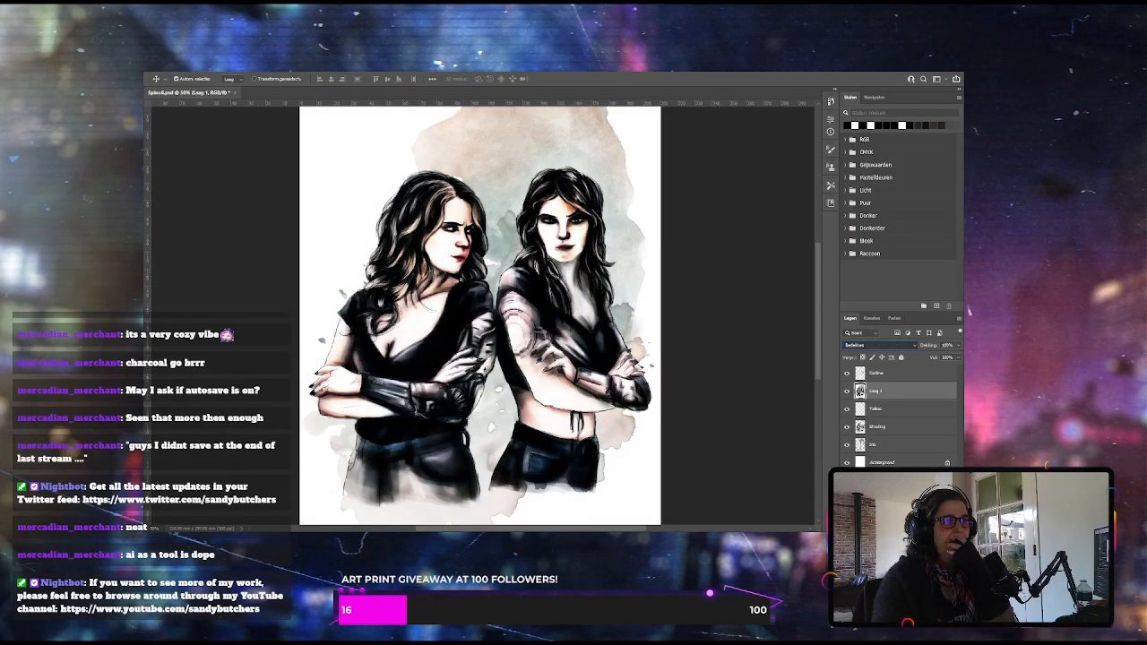
key("Up")
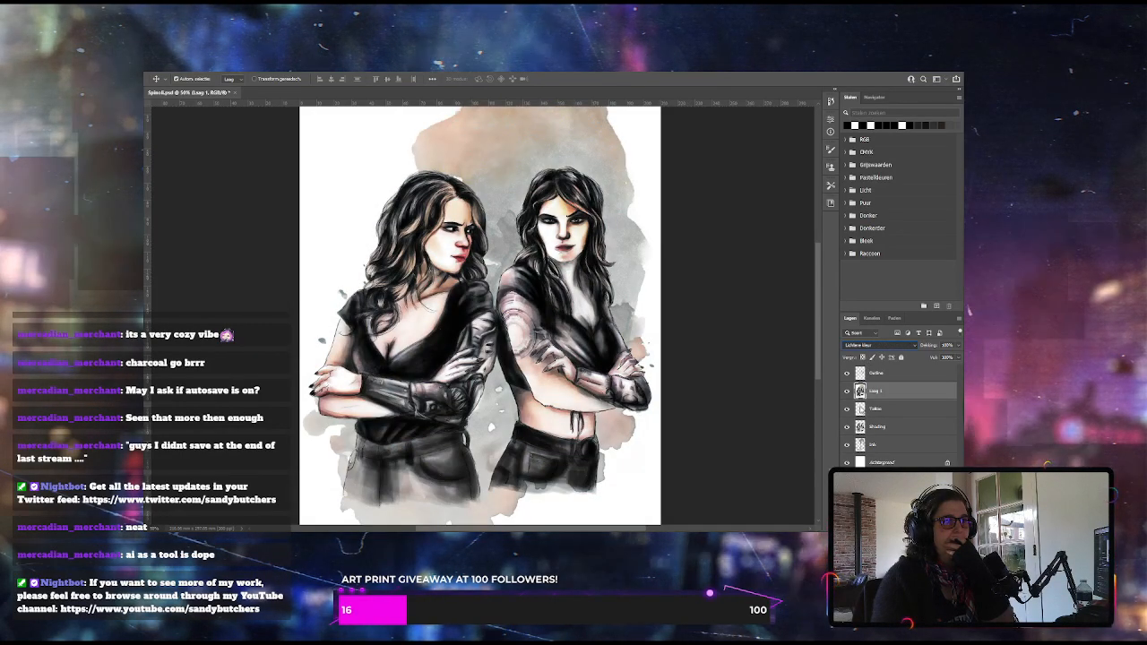
key("Up")
key("Up")
key("Up")
key("Up")
key("Up")
key("Up")
key("Up")
key("Up")
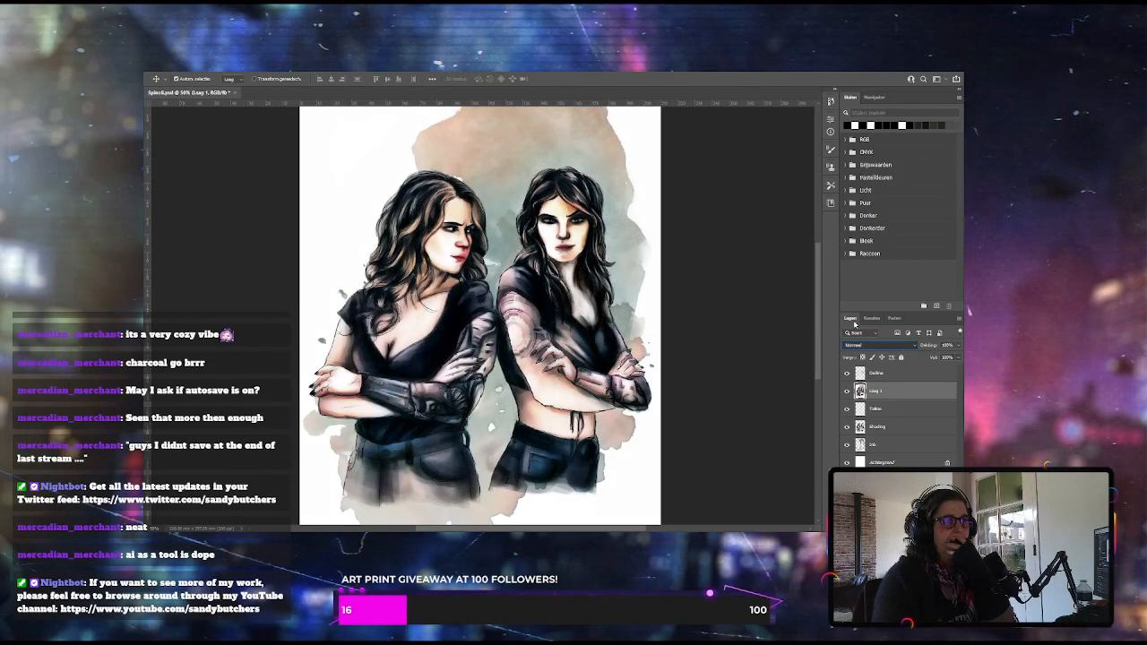
key("Up")
key("Up")
key("Up")
key("Up")
key("Up")
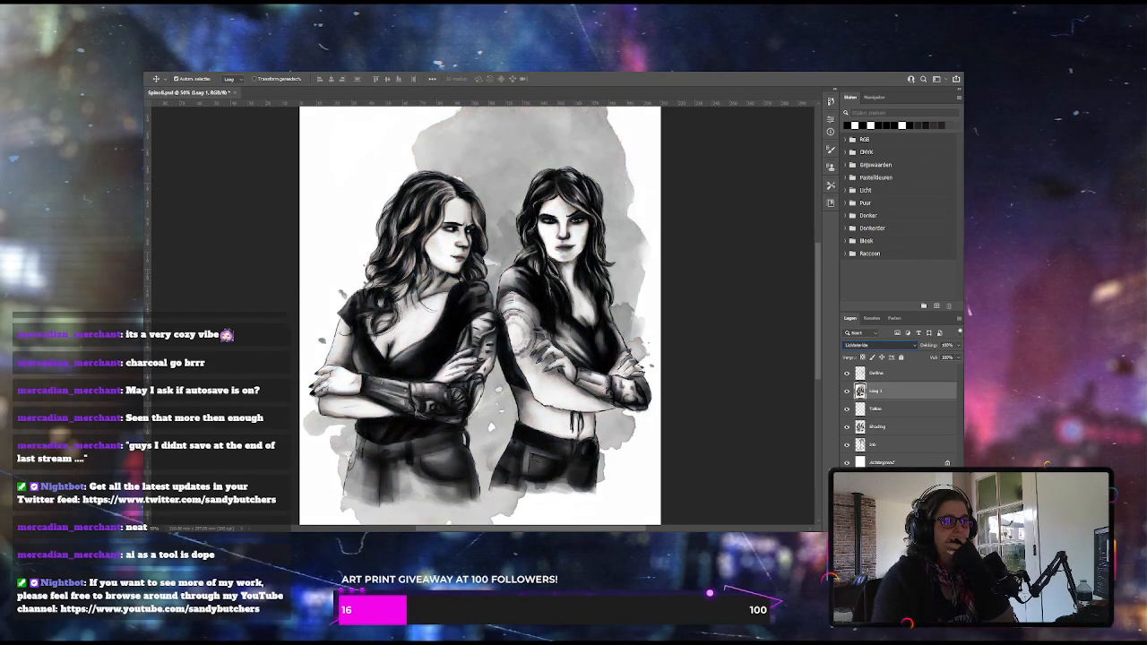
key("Up")
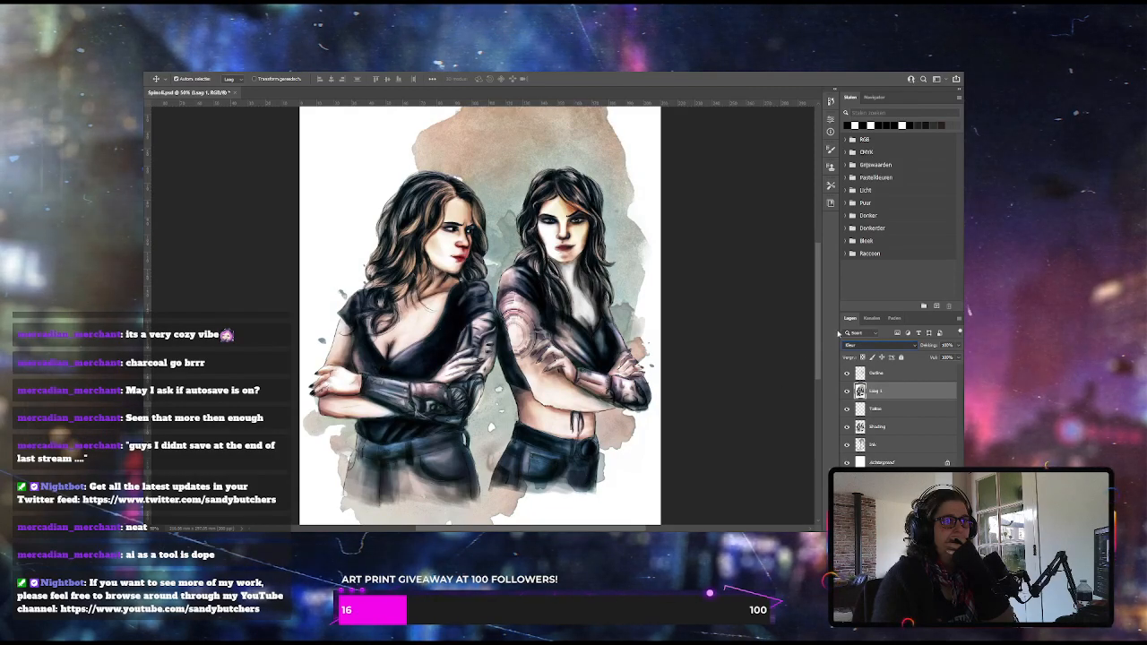
key("Down")
key("Up")
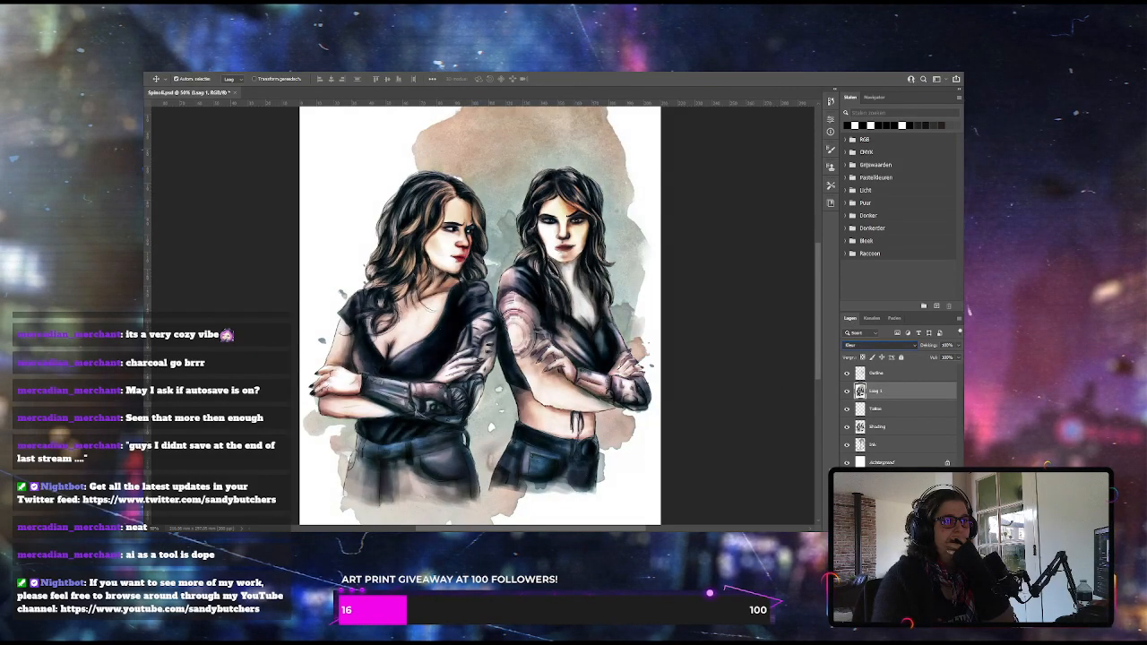
key("Up")
key("Up")
key("Up")
key("Up")
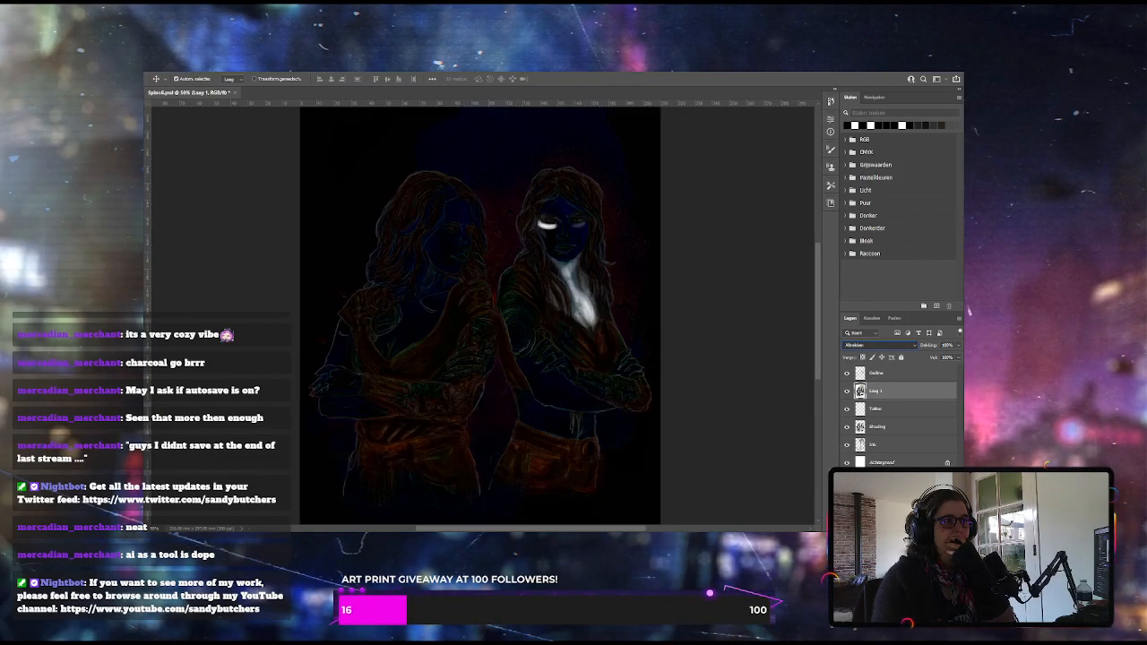
key("Up")
key("Up")
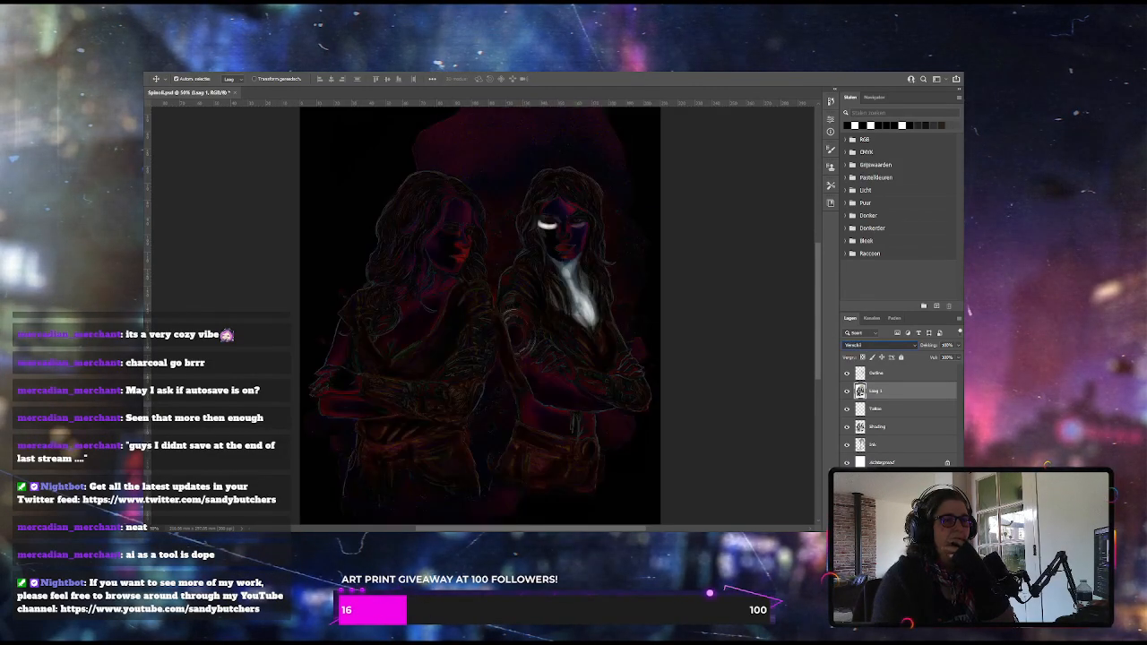
Set the colour layer's blend mode back to Normal and hide the Outline layer
key("Up")
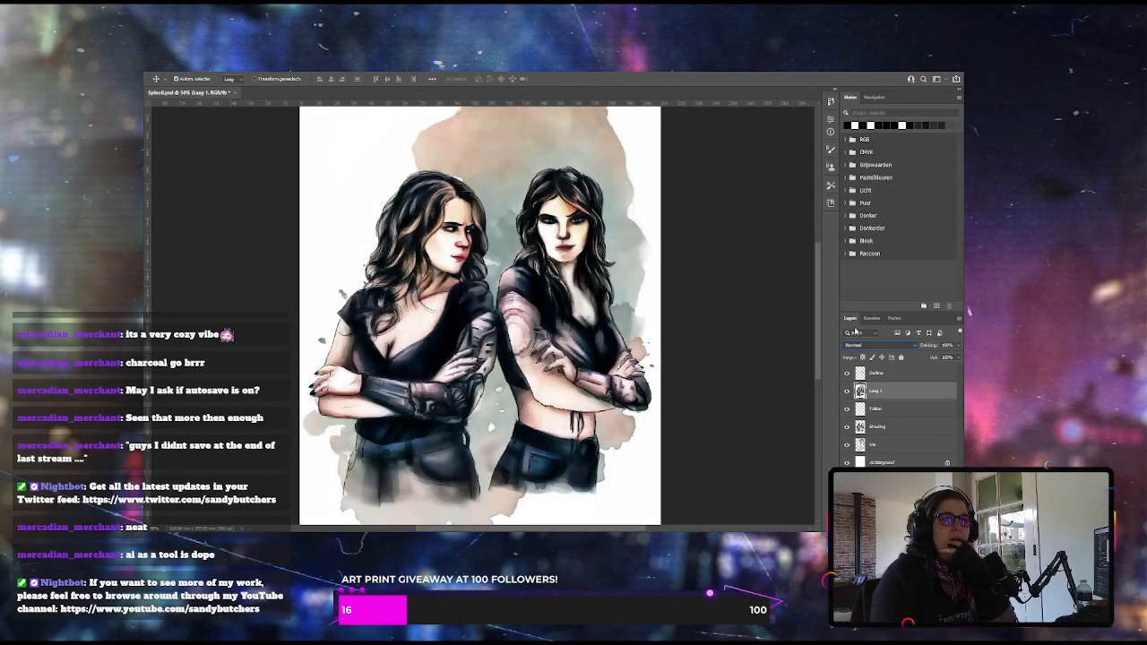
left_click(787, 379)
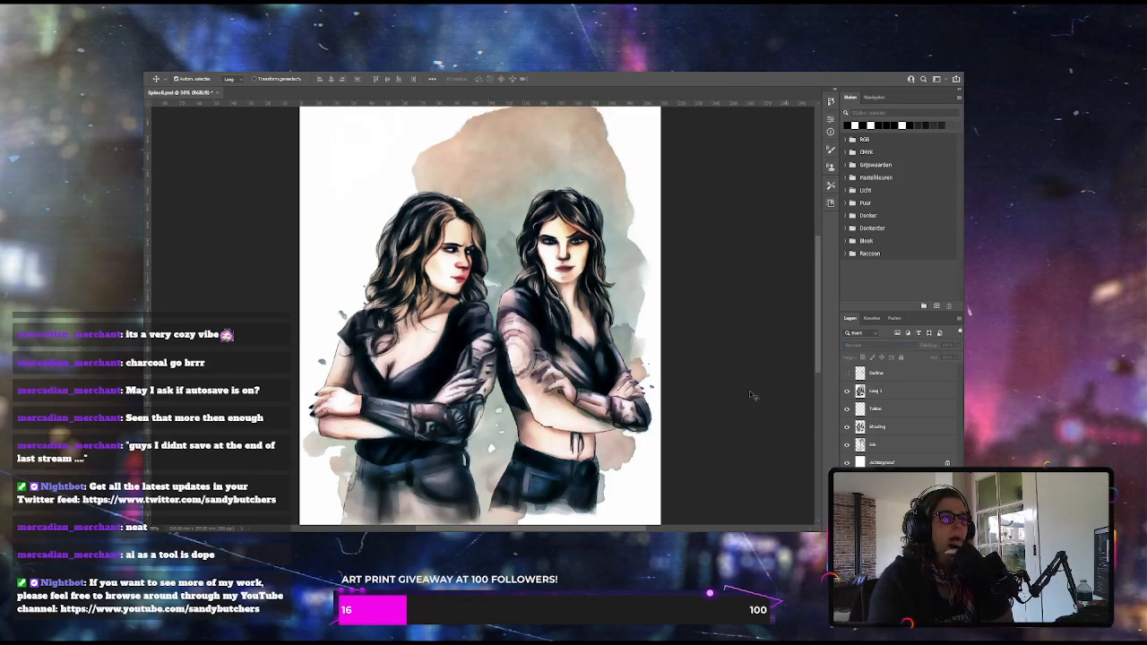
scroll(751, 395, "down", 2)
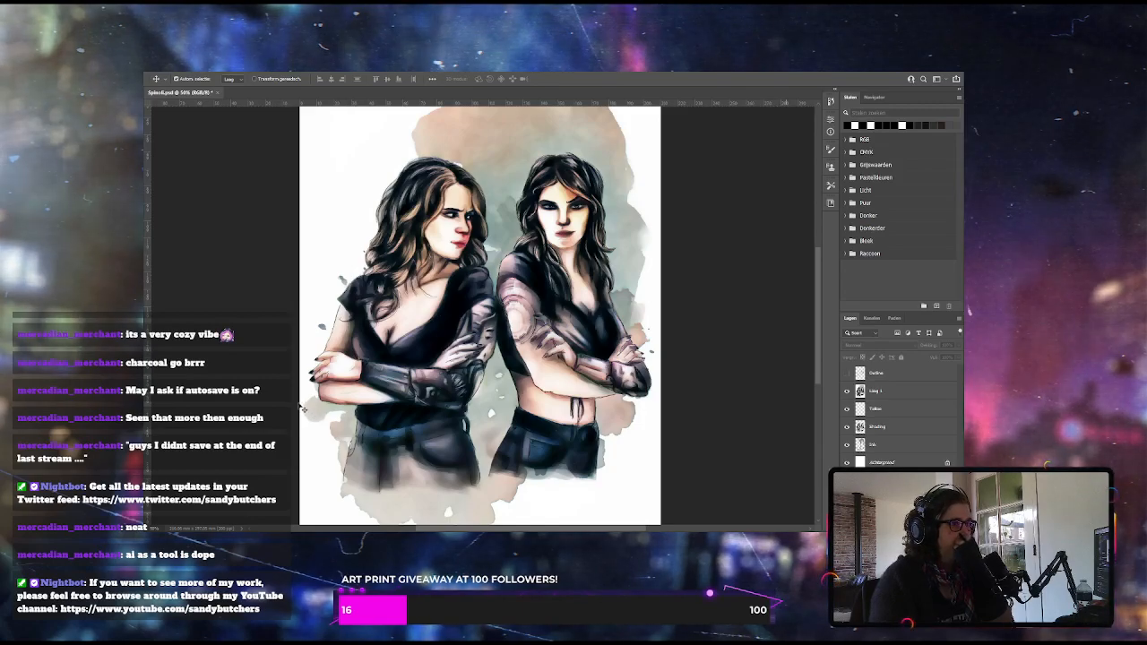
scroll(509, 396, "down", 2)
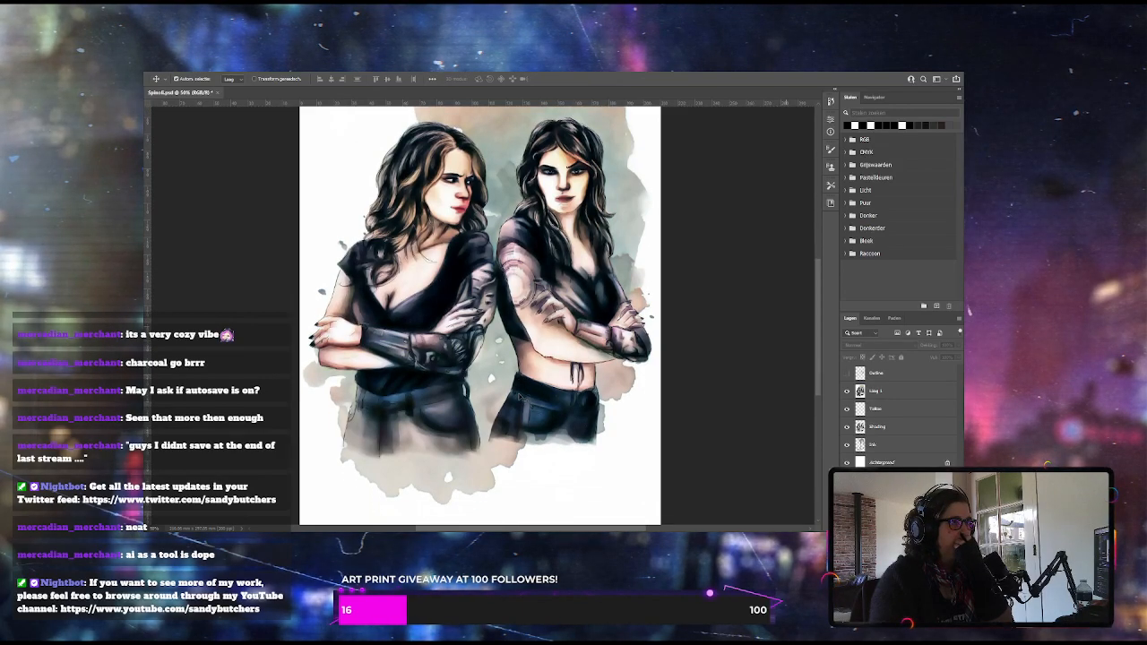
Add the left woman's first name as black 44 pt text and place it beneath her at the lower edge of the splash
left_click(883, 376)
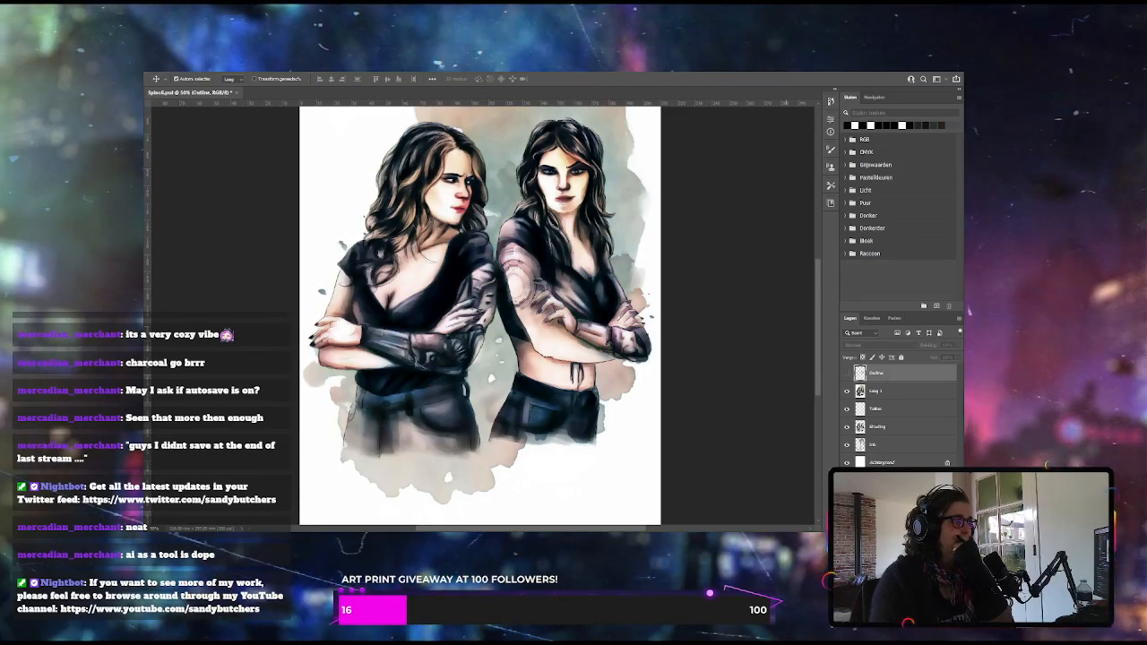
key("t")
left_click(380, 475)
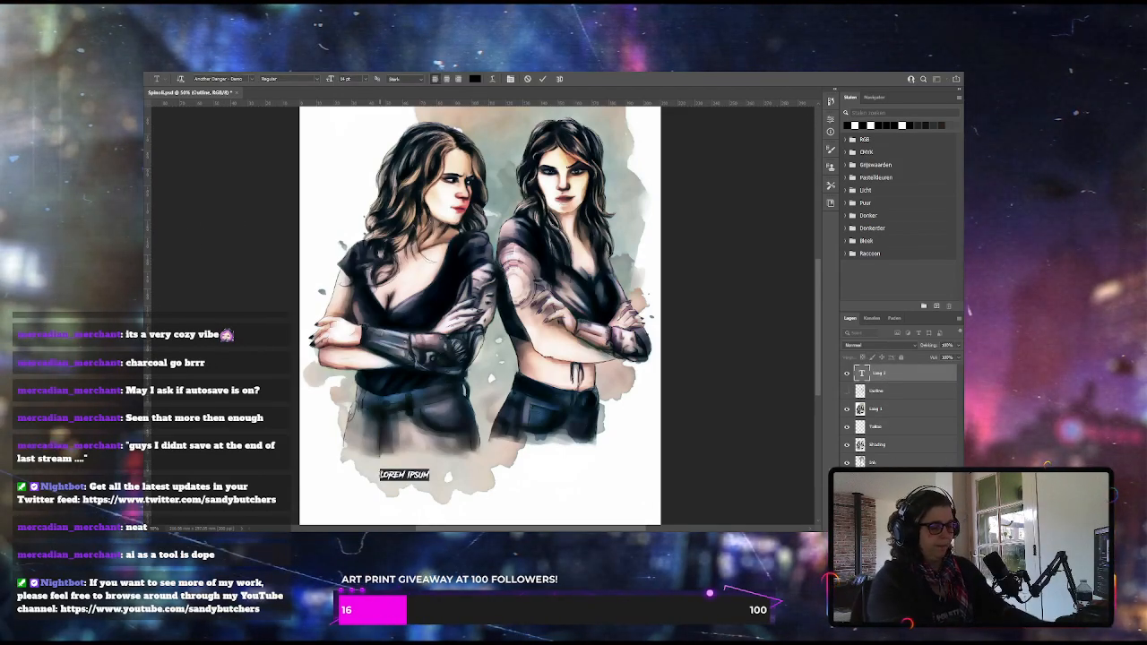
type("Theresa")
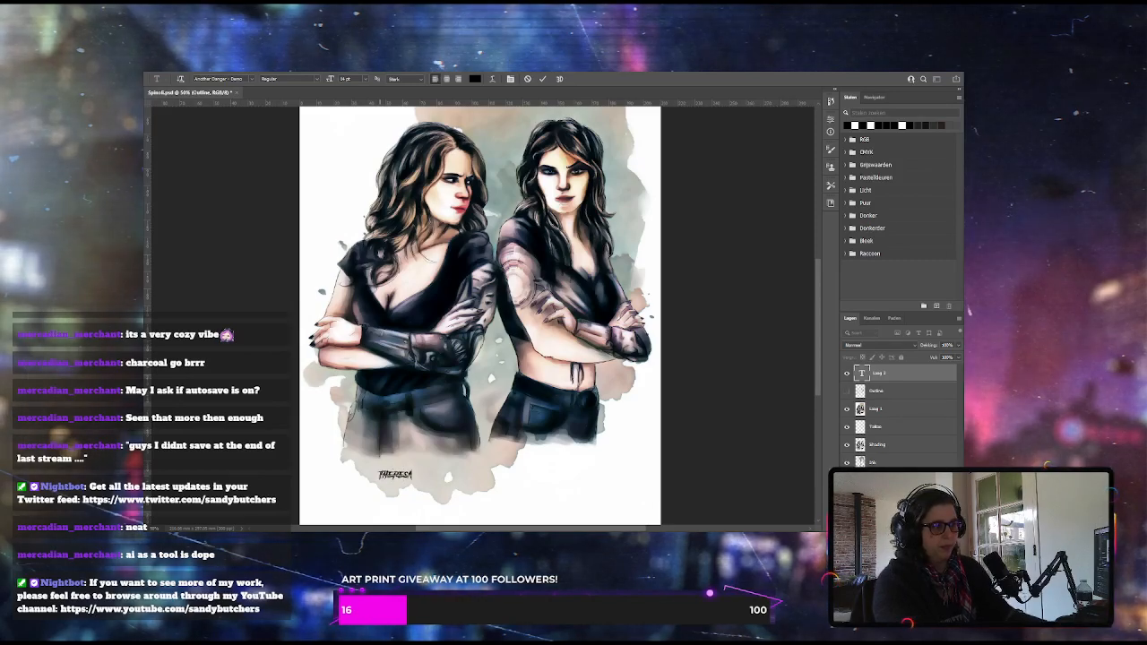
key("ctrl+a")
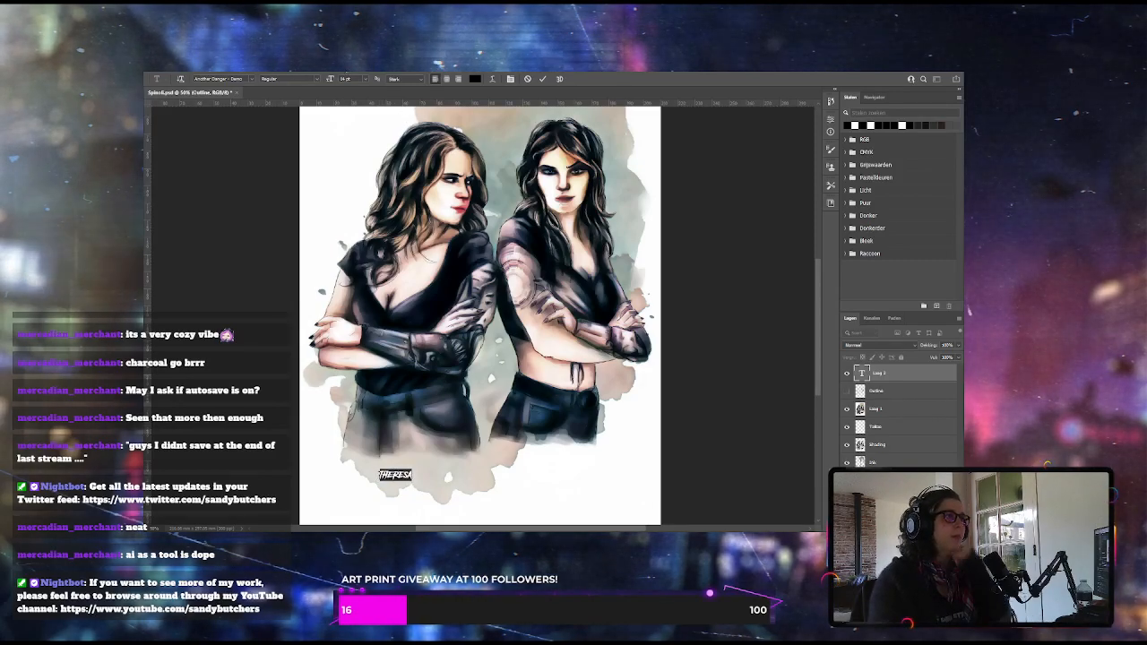
left_click_drag(331, 79, 338, 80)
type("44")
key("Return")
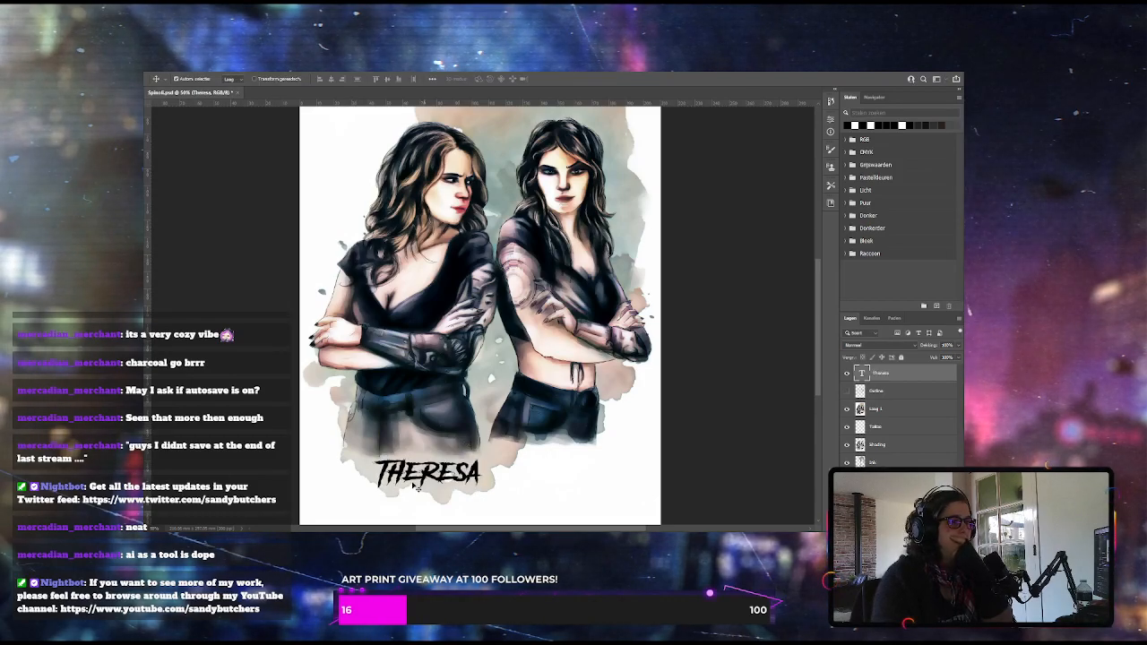
left_click_drag(425, 473, 372, 461)
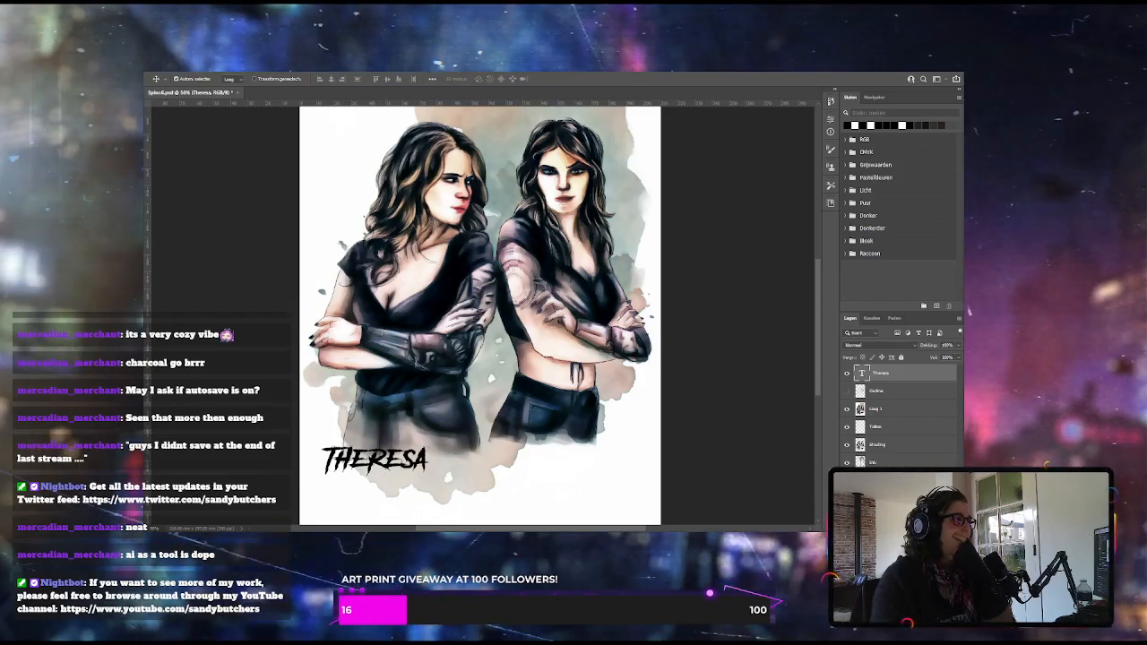
Add the right woman's first name as a separate 44 pt text layer beneath her
left_click(151, 289)
left_click(526, 465)
type("CAITLIN")
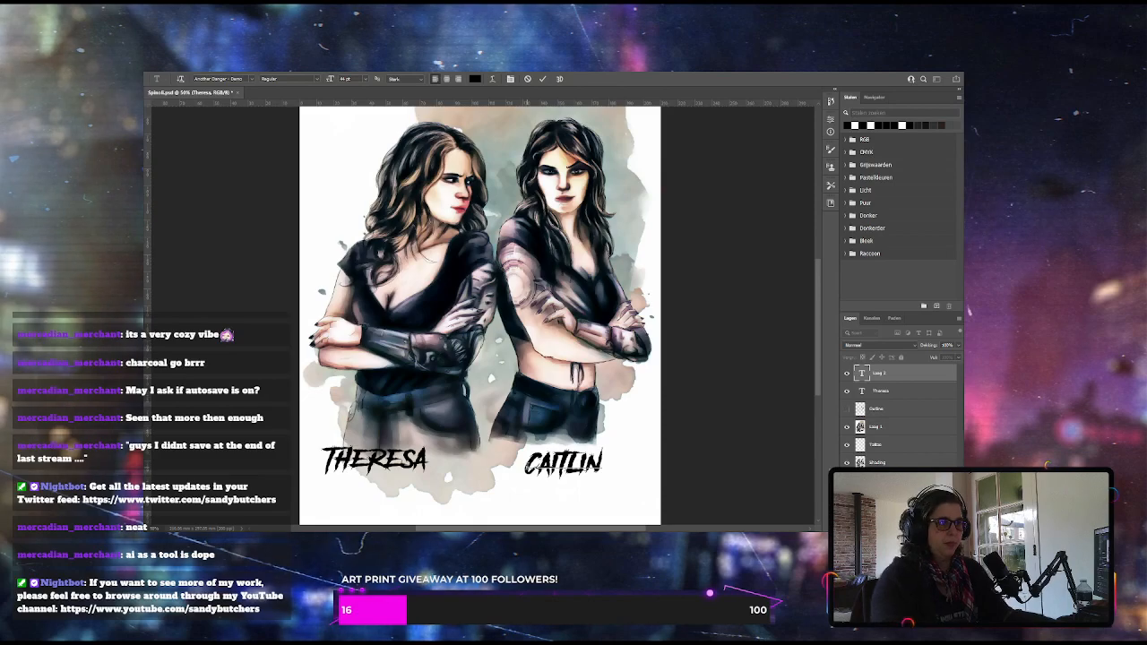
Change the font of both names to Cyberway Riders and shift the right woman's name level with the left one
left_click(250, 79)
type("Cy")
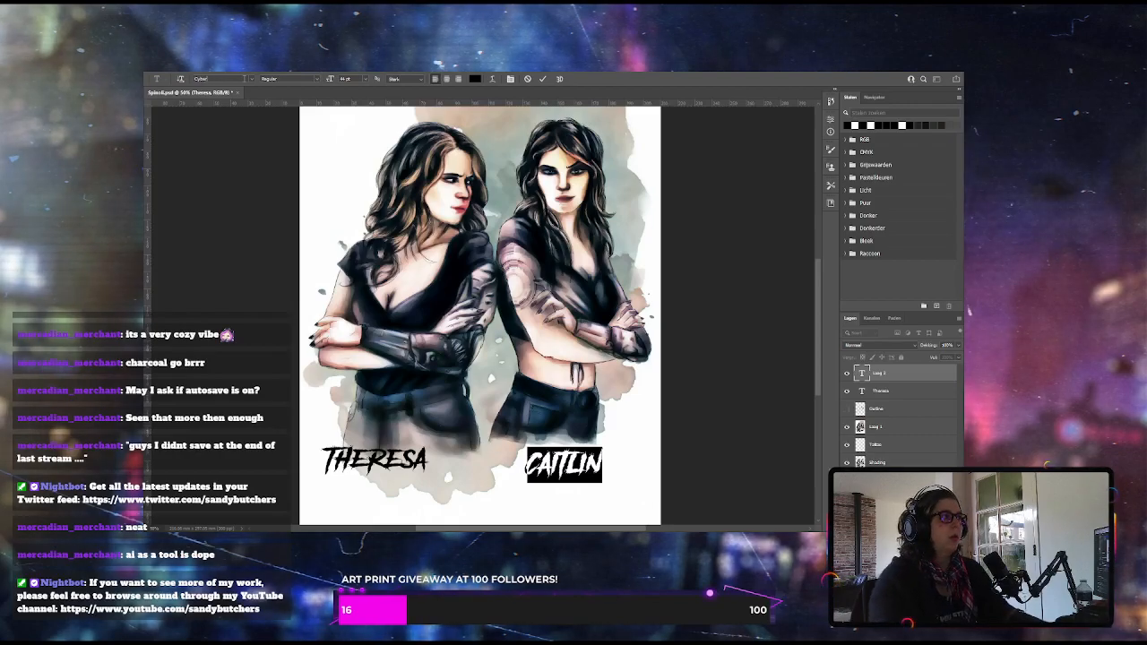
type("ber")
key("Return")
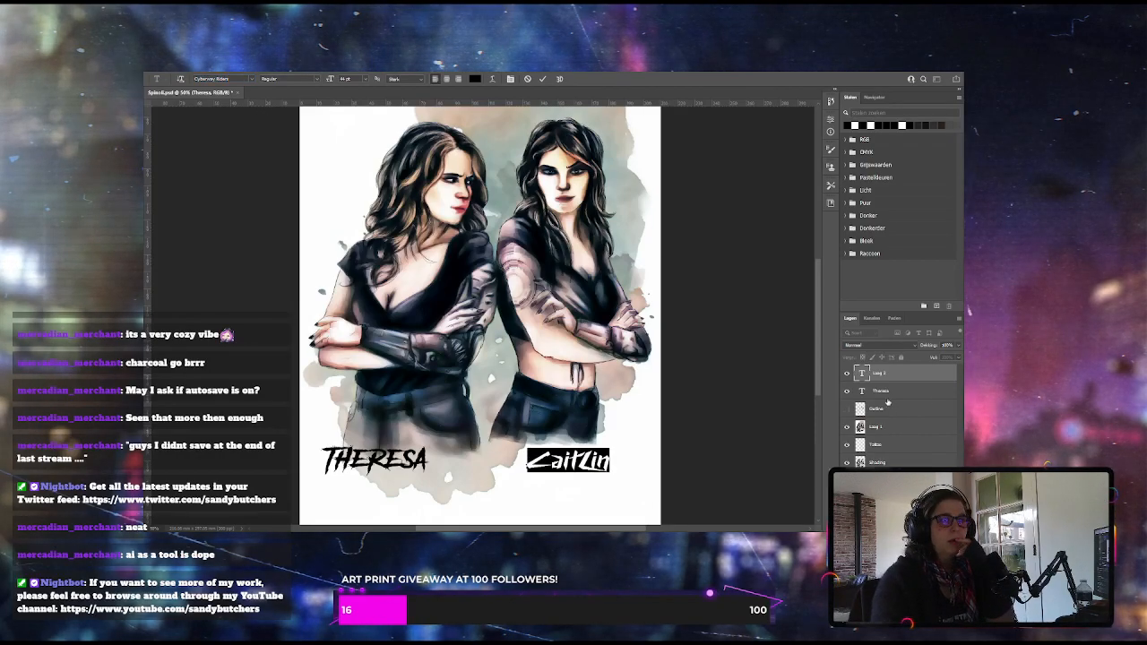
double_click(862, 391)
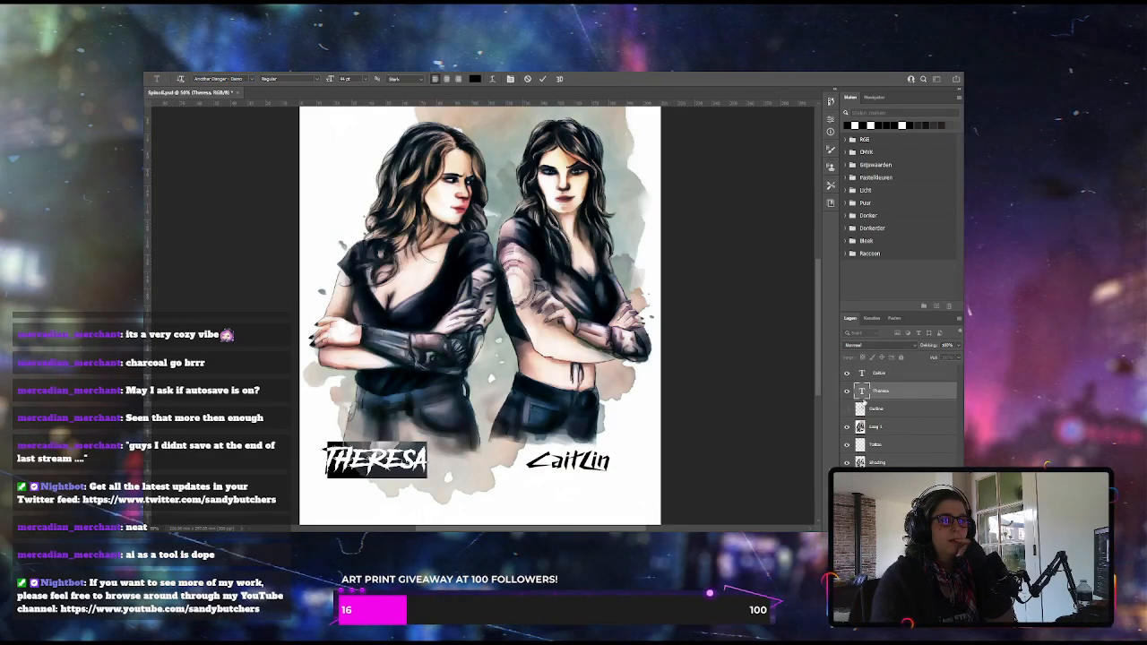
left_click(251, 81)
left_click(252, 110)
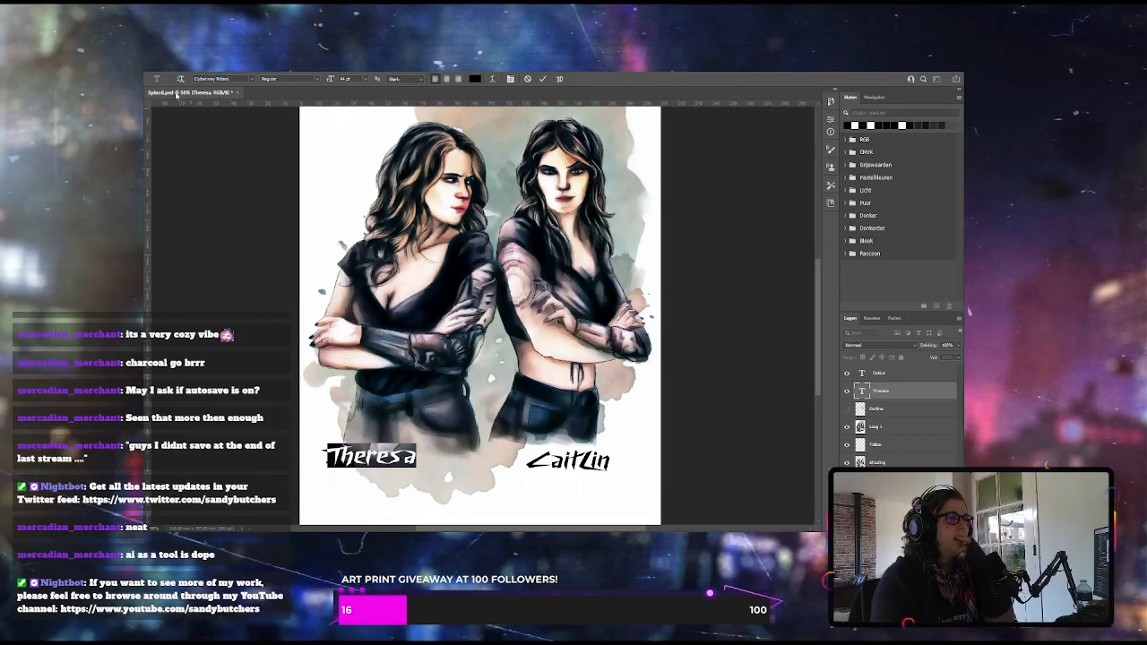
left_click(137, 101)
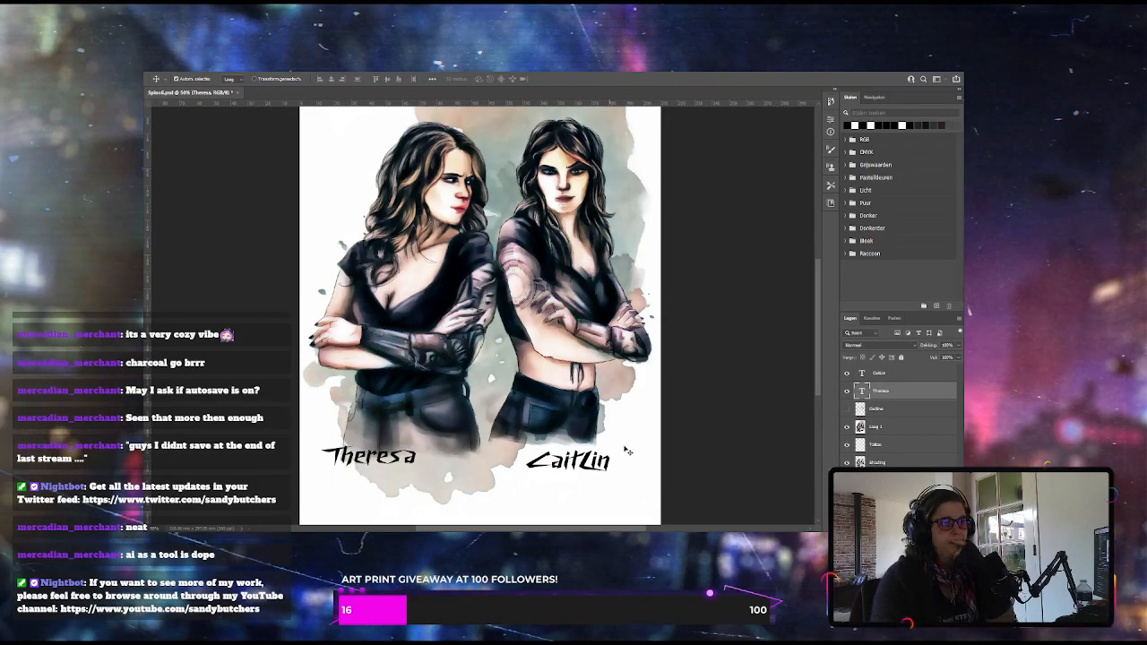
left_click_drag(584, 467, 595, 462)
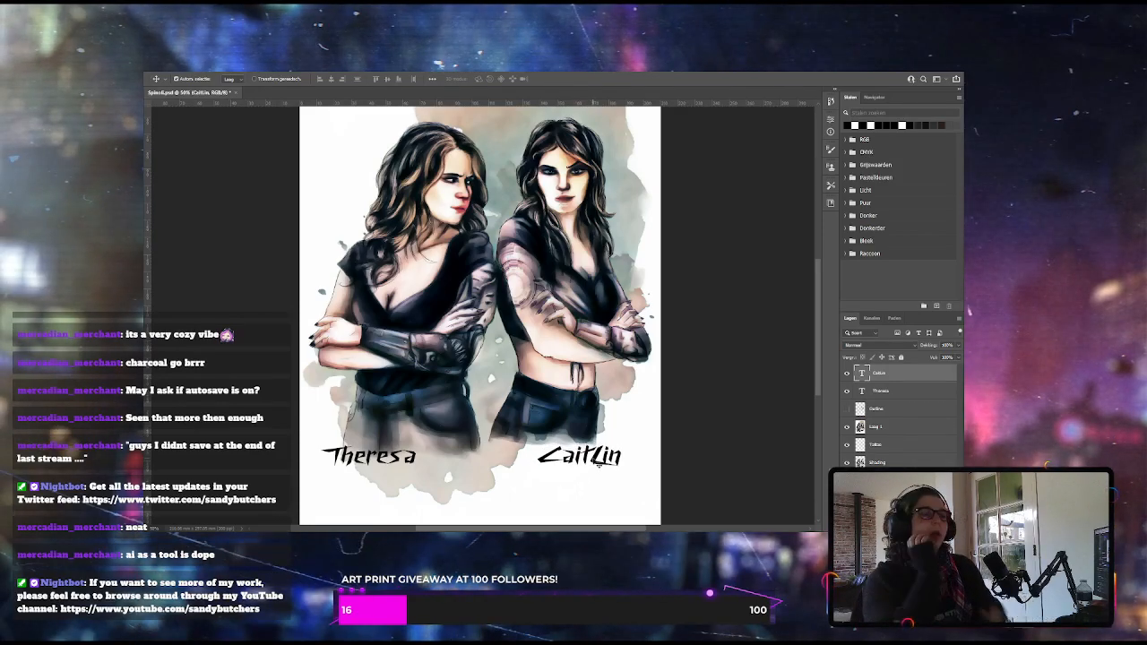
Add a layer named White above the Outline layer and paint soft white over the lower edges of both women's trousers to fade them out
left_click(874, 410)
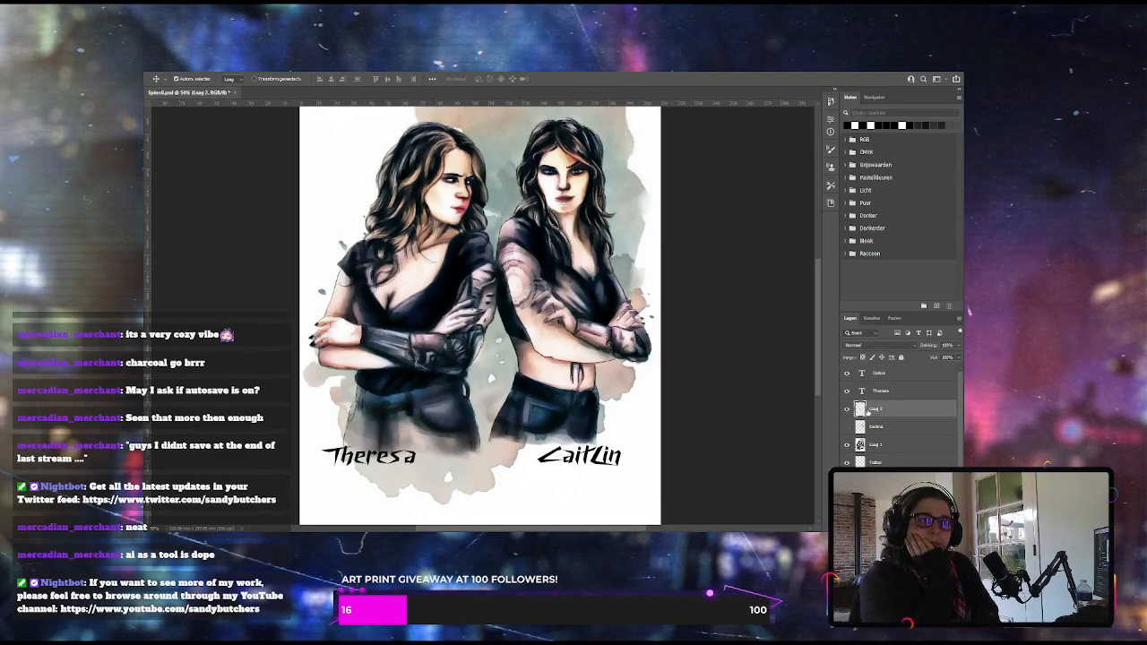
type("Whitebx")
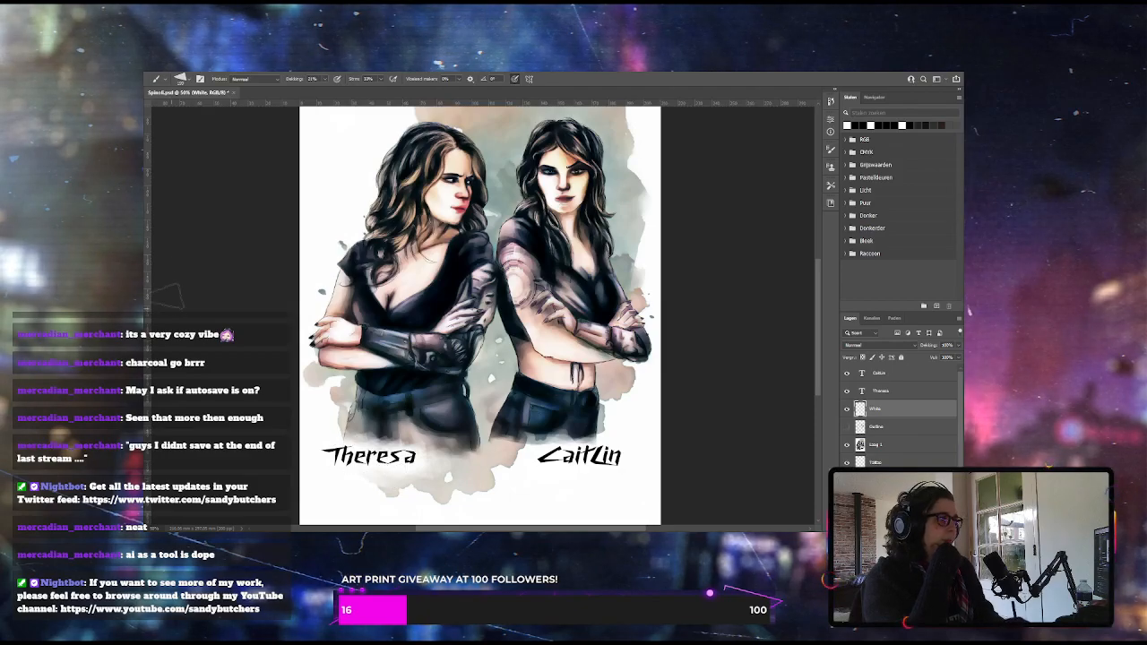
key("e")
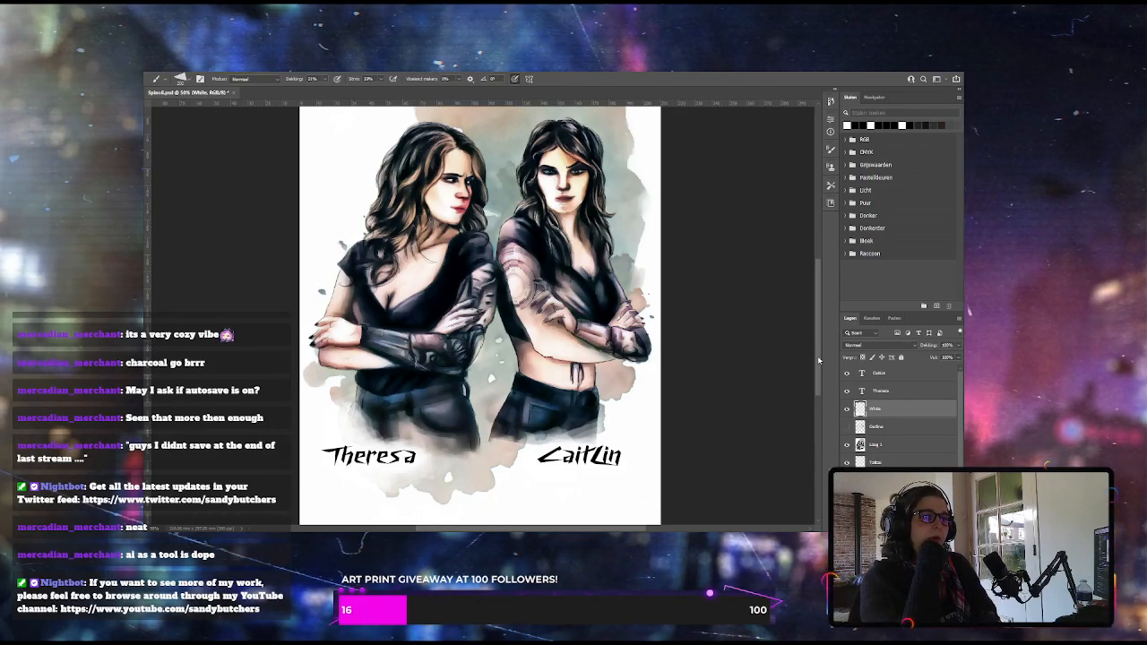
scroll(818, 359, "up", 2)
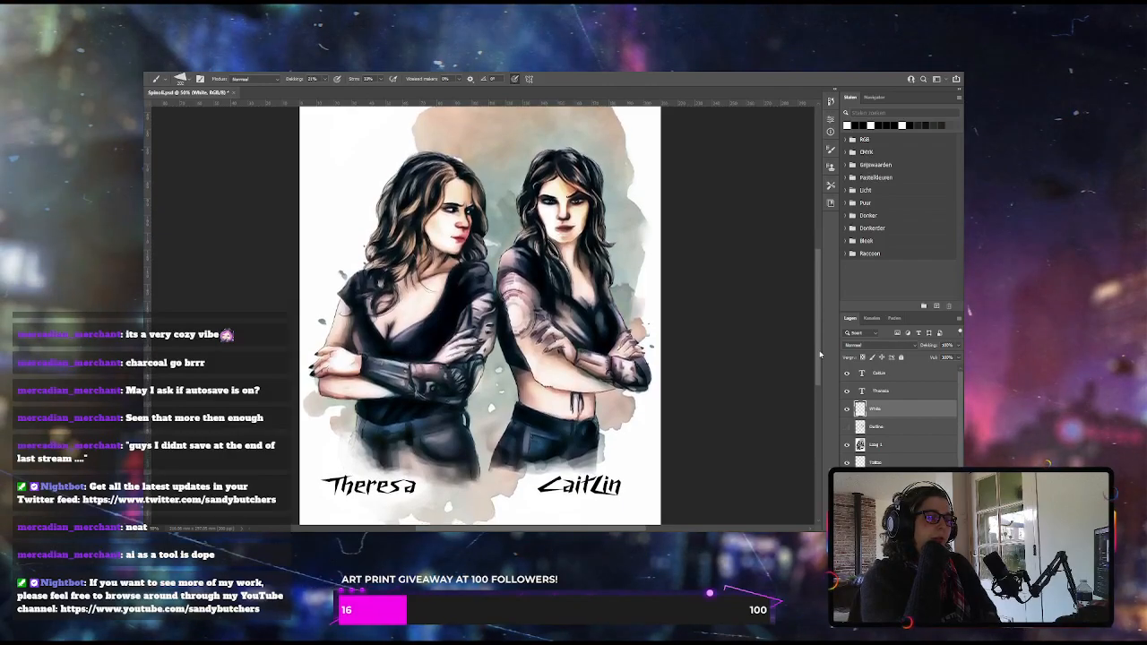
left_click_drag(820, 355, 820, 354)
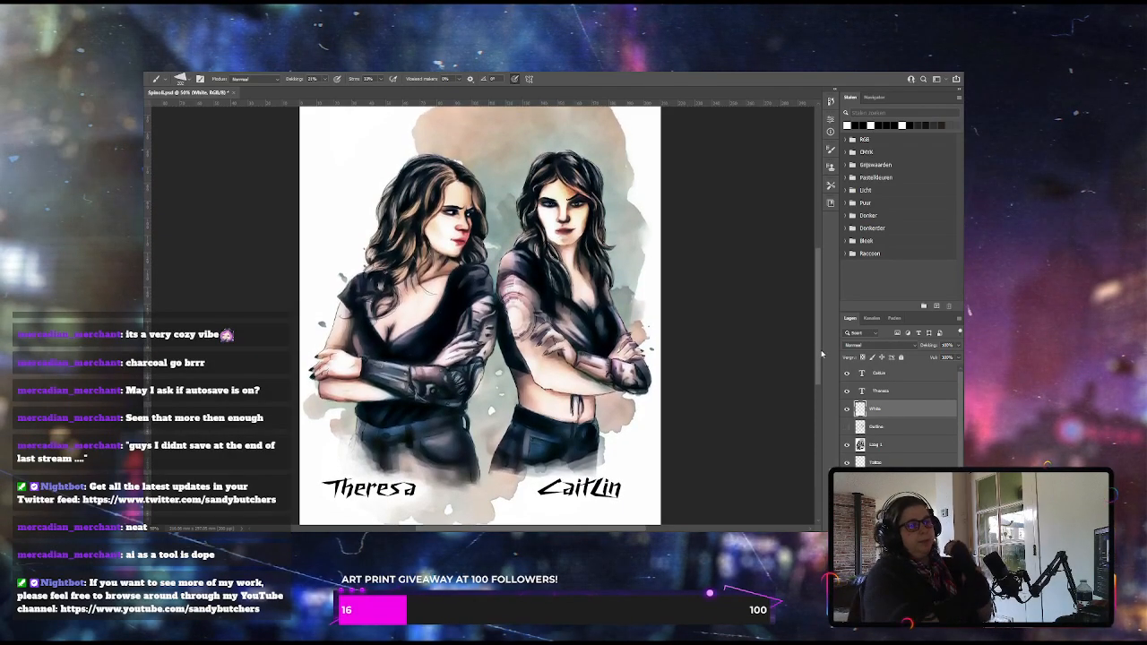